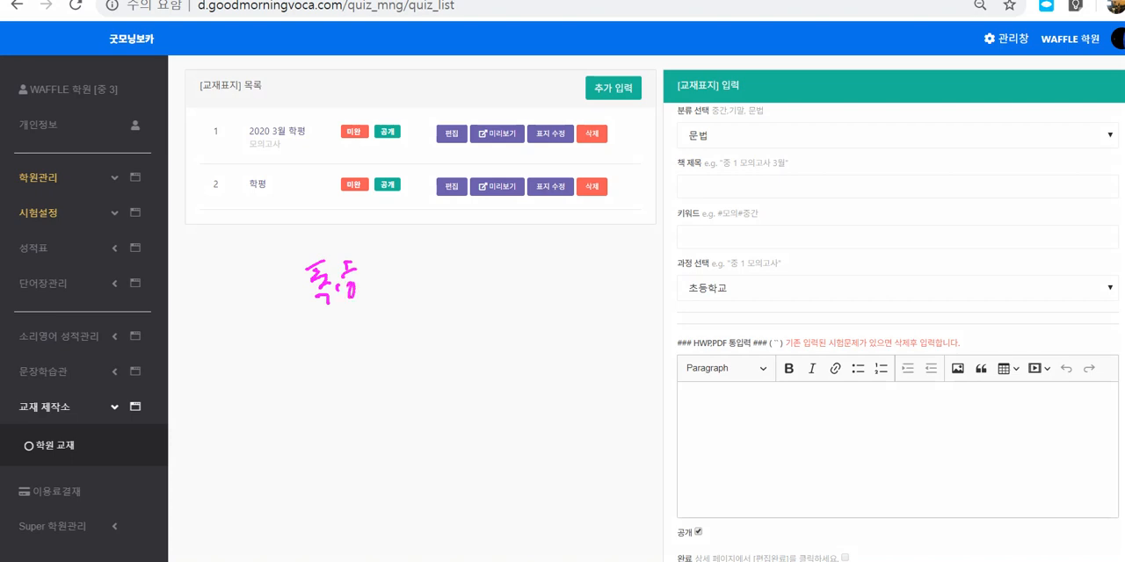
Step: Handwrite "문법" and "듣기" in magenta ink after "독해" in the blank area below the textbook list
left_click_drag(392, 249, 396, 276)
left_click_drag(398, 259, 403, 274)
left_click_drag(392, 283, 407, 288)
left_click_drag(394, 292, 413, 276)
mouse_move(415, 263)
left_mouse_down()
mouse_move(431, 277)
mouse_move(419, 291)
left_mouse_up()
left_click_drag(419, 283, 427, 290)
mouse_move(448, 249)
left_mouse_down()
mouse_move(453, 262)
mouse_move(468, 256)
left_mouse_up()
mouse_move(450, 274)
left_mouse_down()
mouse_move(475, 267)
mouse_move(478, 280)
left_mouse_up()
left_click_drag(471, 260, 487, 274)
left_click(495, 272)
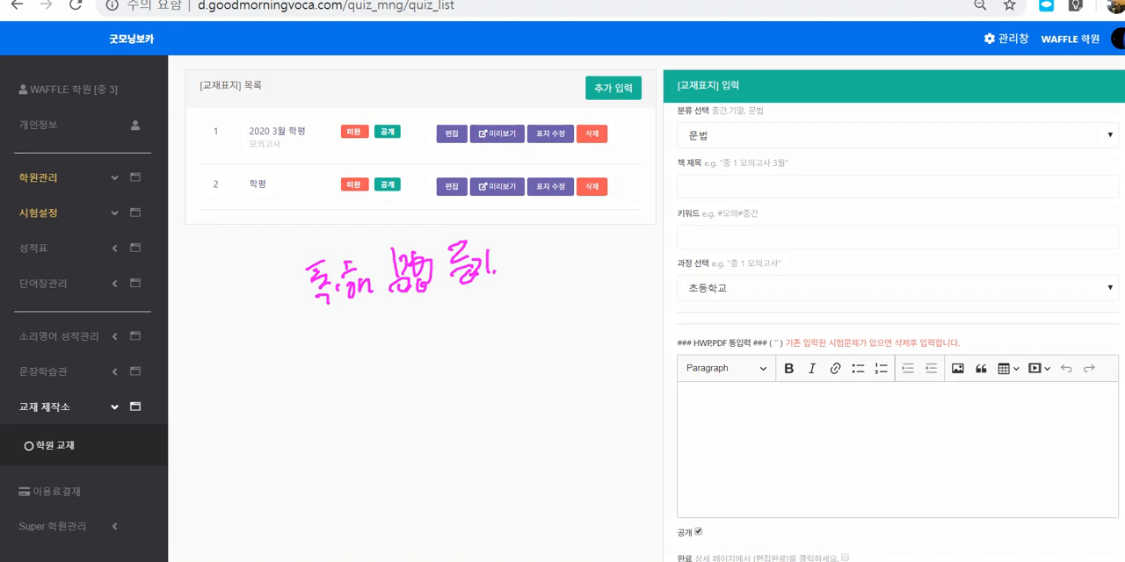
Step: Handwrite a fourth underlined word after "듣기" and draw a column of short lines beneath it
left_click_drag(534, 227, 521, 256)
left_click_drag(529, 242, 541, 253)
mouse_move(536, 214)
left_mouse_down()
mouse_move(541, 269)
mouse_move(562, 216)
left_mouse_up()
mouse_move(559, 230)
left_mouse_down()
mouse_move(553, 253)
mouse_move(567, 248)
left_mouse_up()
left_click_drag(568, 229, 583, 259)
left_click_drag(525, 271, 601, 256)
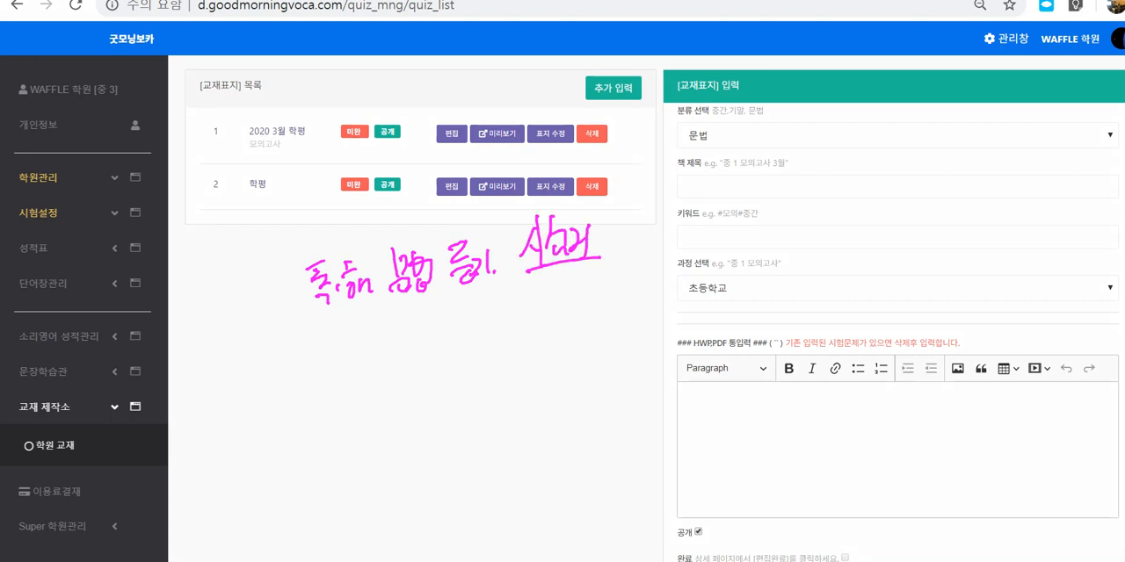
mouse_move(549, 282)
left_mouse_down()
mouse_move(586, 279)
mouse_move(596, 294)
left_mouse_up()
left_click_drag(545, 320, 604, 306)
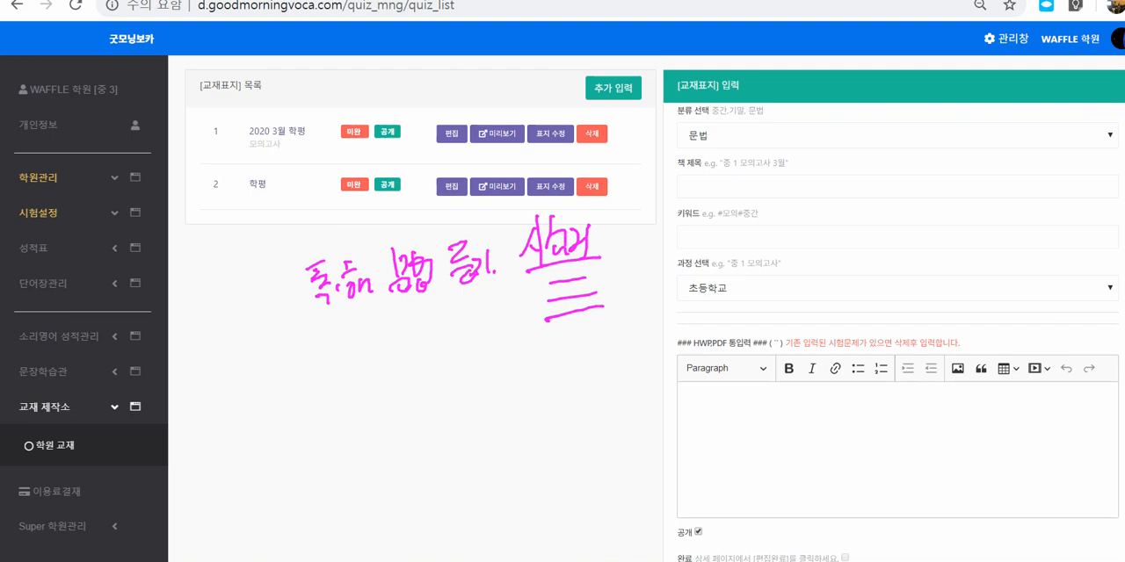
left_click_drag(548, 339, 613, 323)
Step: Frame the handwritten subject words with a large box and write a circled "교재" beside it
mouse_move(295, 248)
left_mouse_down()
mouse_move(310, 365)
mouse_move(545, 368)
mouse_move(627, 223)
mouse_move(492, 206)
mouse_move(297, 250)
left_mouse_up()
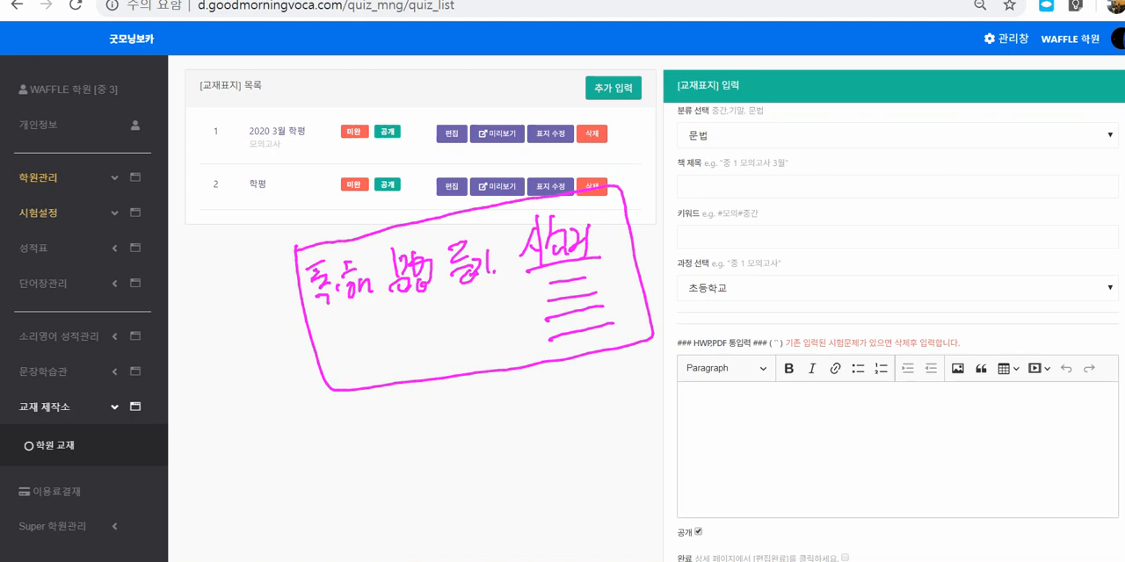
mouse_move(677, 196)
left_mouse_down()
mouse_move(676, 223)
mouse_move(704, 234)
mouse_move(715, 218)
mouse_move(718, 244)
left_mouse_up()
left_click_drag(702, 174, 740, 198)
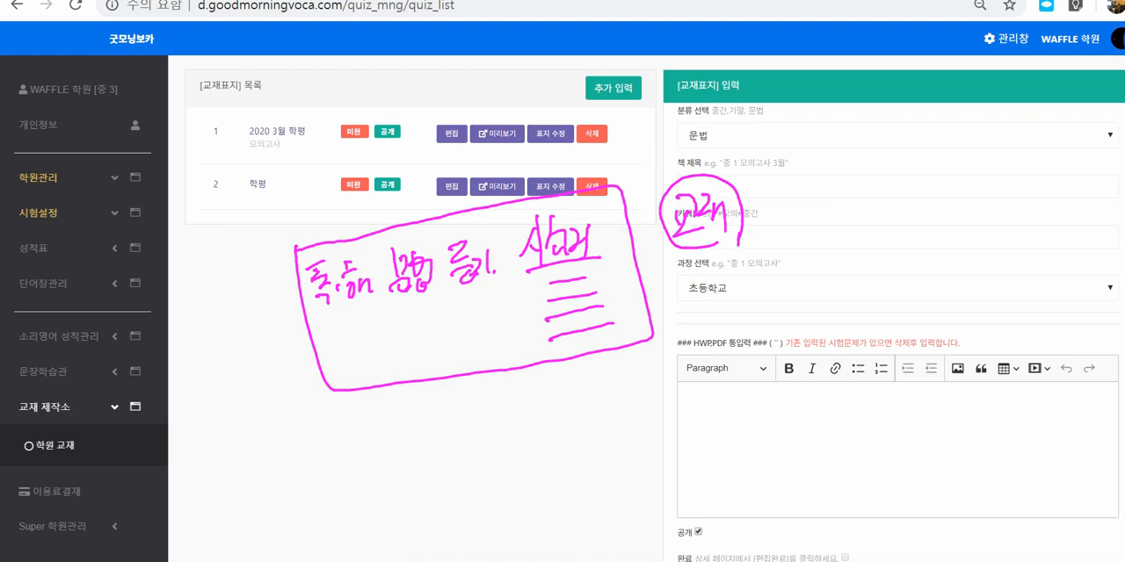
Step: Branch a handwritten label upward from the circled "교재" and underline "교재" twice
mouse_move(667, 210)
left_mouse_down()
mouse_move(638, 161)
mouse_move(673, 128)
mouse_move(680, 143)
left_mouse_up()
mouse_move(665, 152)
left_mouse_down()
mouse_move(681, 145)
mouse_move(685, 160)
left_mouse_up()
mouse_move(692, 133)
left_mouse_down()
mouse_move(685, 139)
mouse_move(694, 134)
left_mouse_up()
left_click_drag(699, 121, 699, 147)
left_click_drag(679, 159, 703, 167)
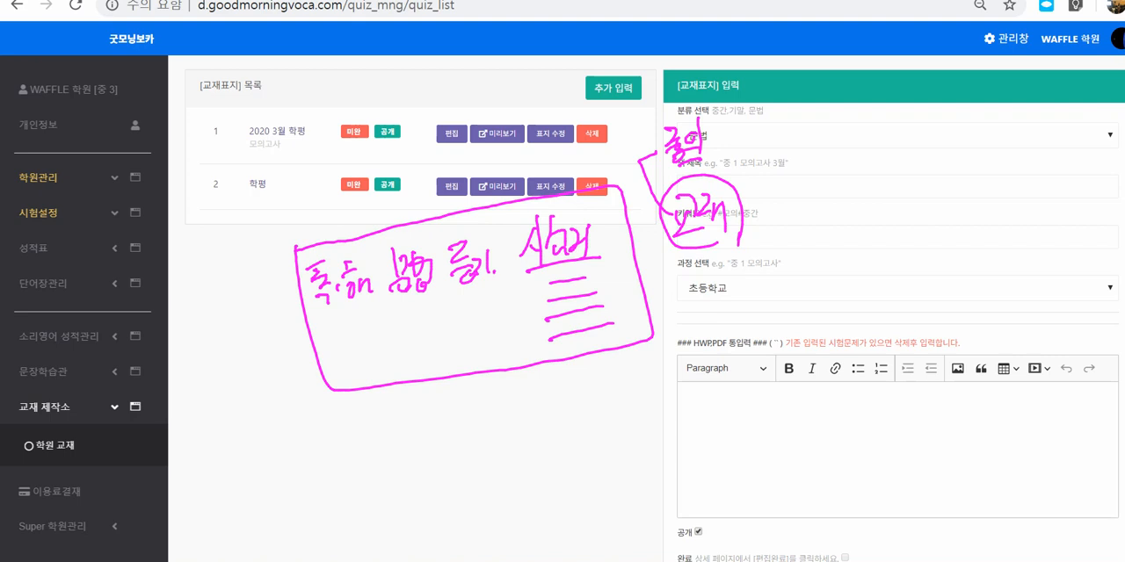
left_click_drag(690, 235, 724, 230)
left_click_drag(697, 250, 730, 241)
Step: Bracket the subject words down to a small sketched box, with a stick figure and an arrow below it
mouse_move(341, 324)
left_mouse_down()
mouse_move(459, 360)
mouse_move(515, 336)
mouse_move(575, 283)
left_mouse_up()
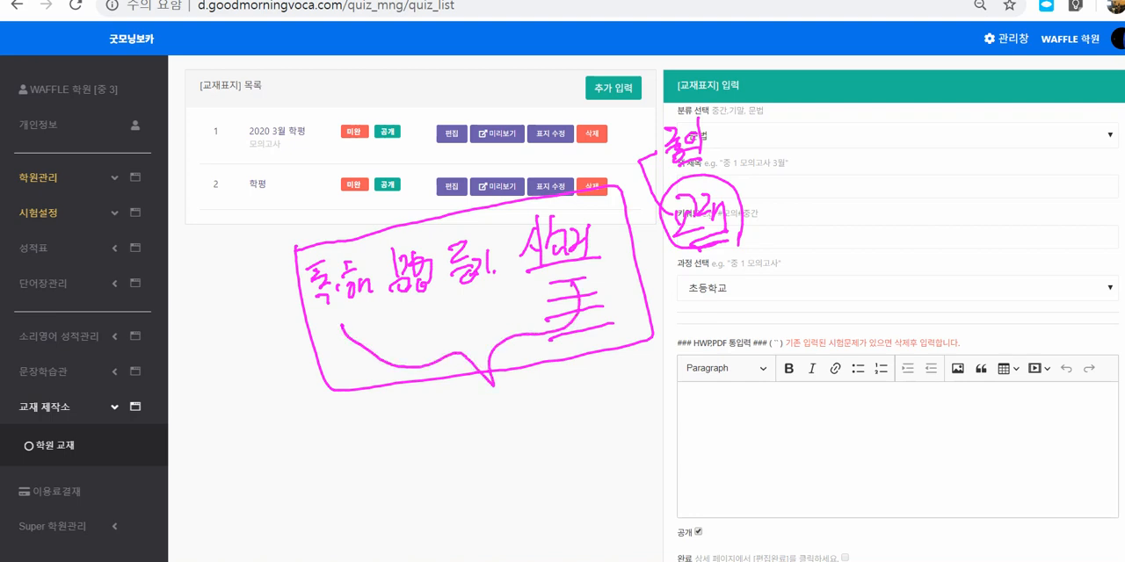
mouse_move(539, 392)
left_mouse_down()
mouse_move(650, 411)
mouse_move(538, 393)
left_mouse_up()
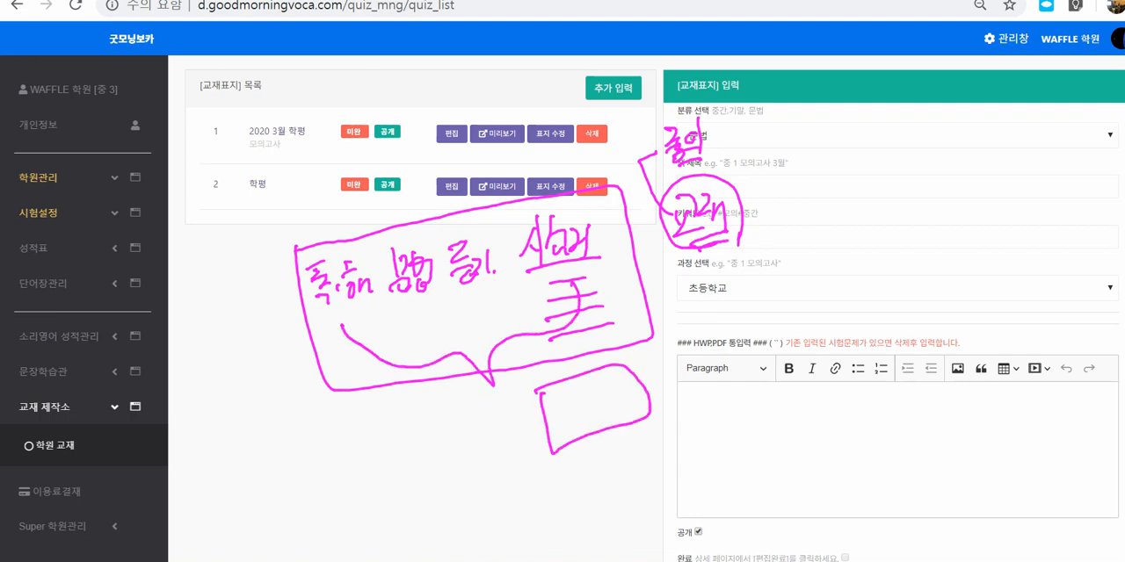
mouse_move(556, 437)
left_mouse_down()
mouse_move(562, 406)
mouse_move(637, 415)
left_mouse_up()
mouse_move(620, 459)
left_mouse_down()
mouse_move(624, 507)
mouse_move(601, 517)
mouse_move(661, 525)
mouse_move(670, 469)
mouse_move(699, 482)
left_mouse_up()
Step: Scatter a group of small circles across the text editor and course selection area of the form
left_click_drag(758, 342, 794, 340)
left_click_drag(829, 334, 853, 318)
left_click_drag(770, 387, 794, 376)
left_click_drag(842, 382, 858, 369)
left_click_drag(805, 420, 789, 434)
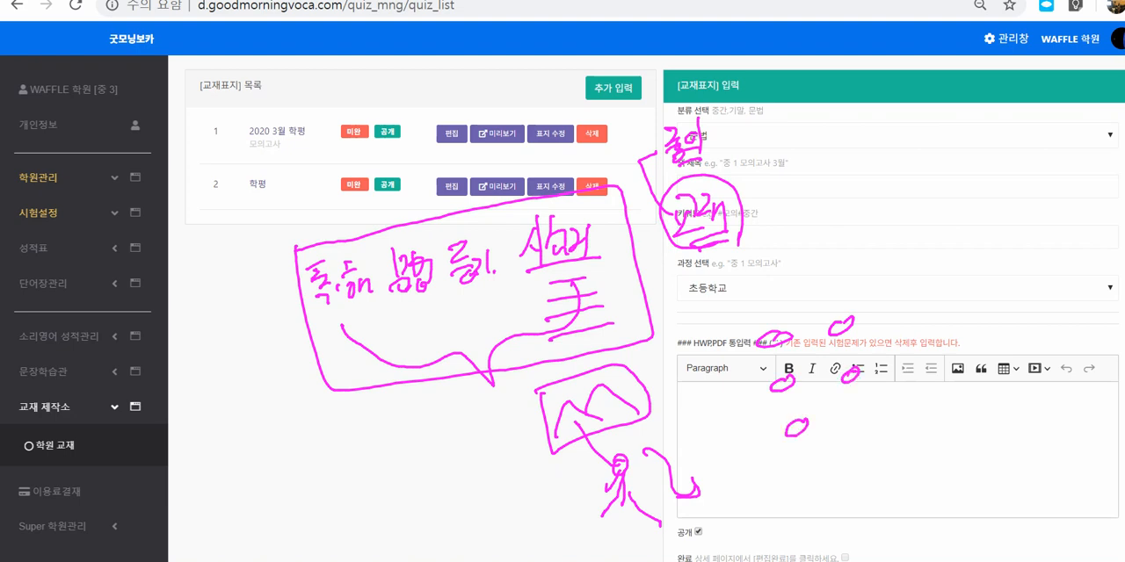
left_click_drag(868, 406, 858, 430)
left_click_drag(917, 288, 912, 305)
left_click_drag(991, 279, 972, 292)
left_click_drag(929, 318, 912, 332)
left_click_drag(977, 344, 963, 362)
left_click_drag(935, 396, 919, 411)
left_click_drag(984, 378, 966, 399)
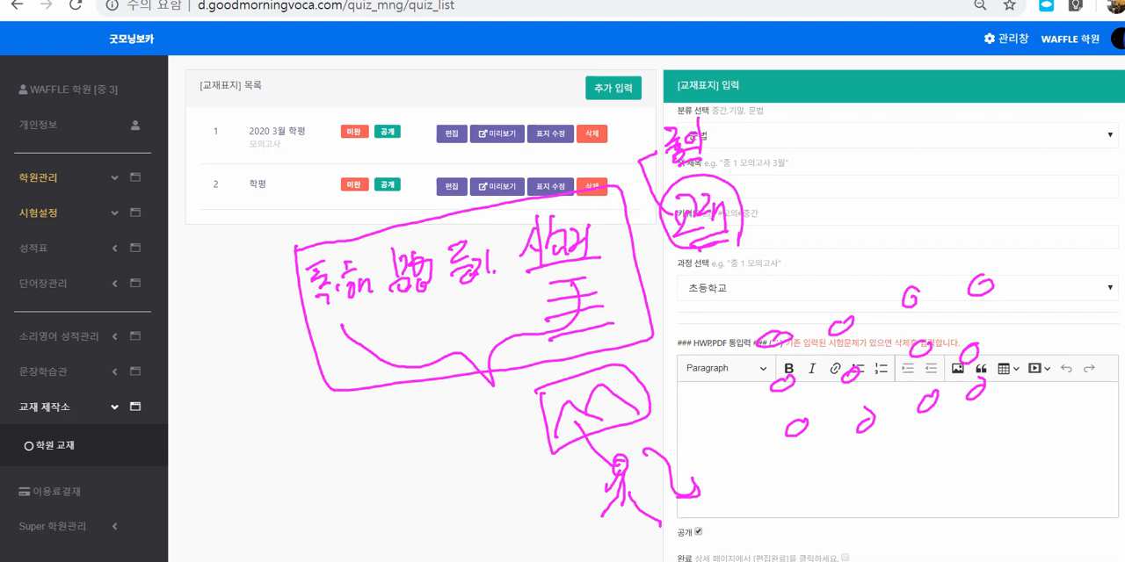
Step: Draw lines from the sketched box out to and between the scattered small circles
mouse_move(690, 481)
left_mouse_down()
mouse_move(682, 496)
mouse_move(700, 476)
left_mouse_up()
left_click_drag(571, 452, 743, 363)
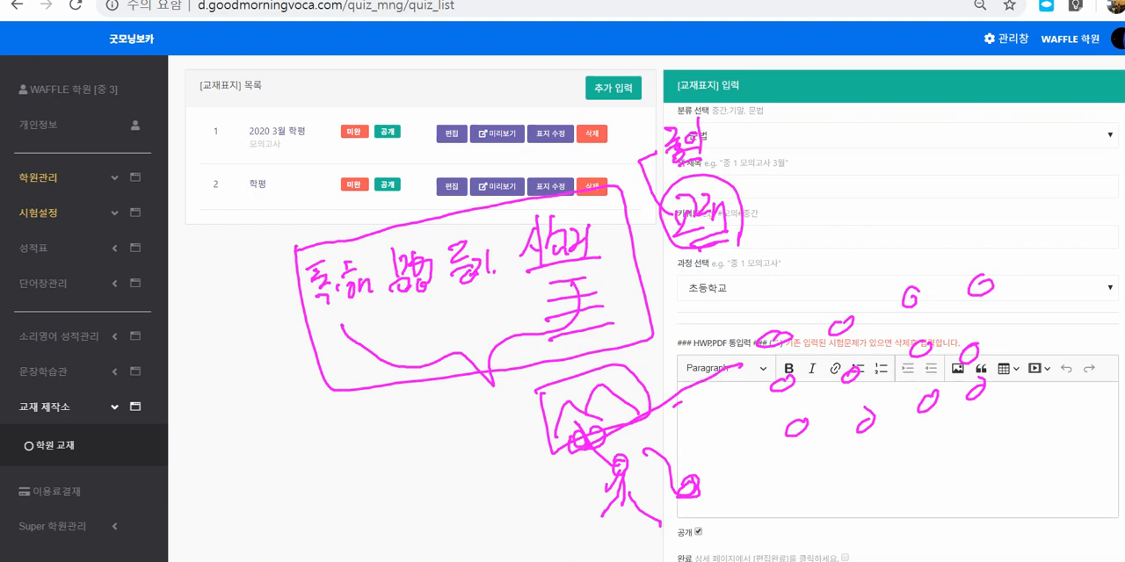
left_click_drag(678, 404, 791, 390)
left_click_drag(706, 451, 849, 423)
left_click_drag(733, 380, 886, 339)
left_click_drag(785, 434, 866, 378)
left_click_drag(866, 378, 946, 353)
left_click_drag(868, 425, 957, 375)
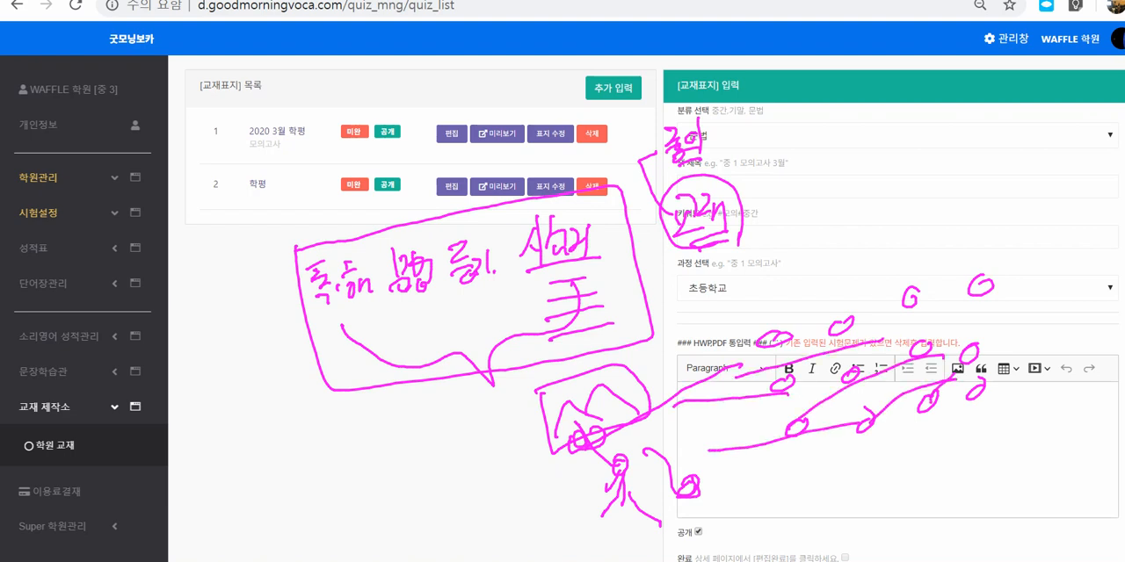
Step: Attach a second box with rows of small marks to the sketch and link the scattered circles back to it
mouse_move(543, 388)
left_mouse_down()
mouse_move(469, 408)
mouse_move(553, 452)
left_mouse_up()
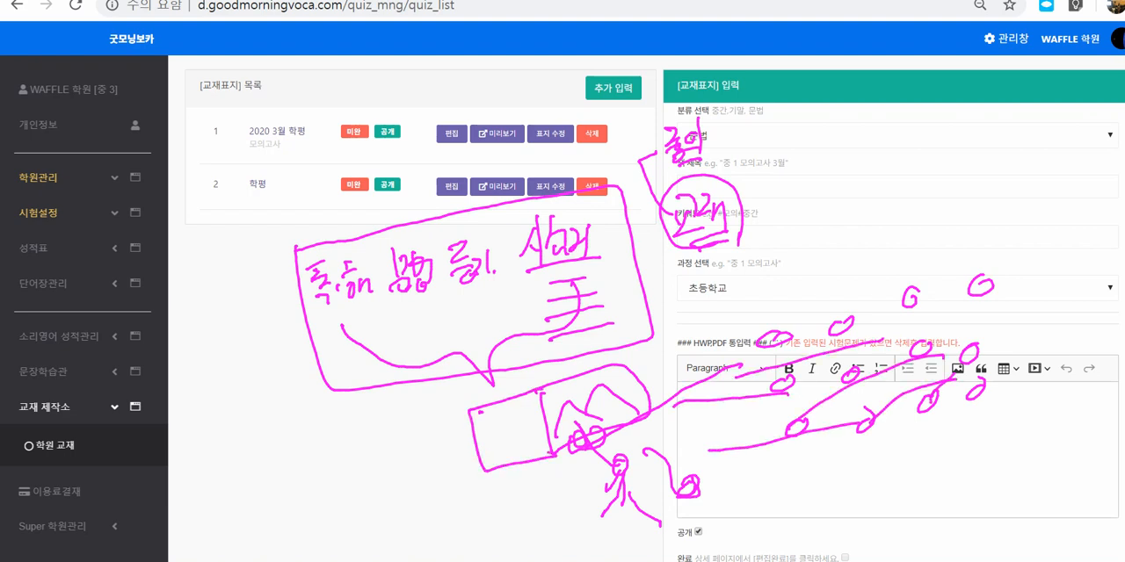
left_click_drag(476, 419, 484, 416)
left_click_drag(477, 427, 488, 434)
left_click_drag(483, 445, 493, 463)
left_click_drag(490, 411, 493, 412)
left_click_drag(499, 414, 506, 454)
mouse_move(842, 310)
left_mouse_down()
mouse_move(528, 381)
mouse_move(498, 400)
left_mouse_up()
left_click_drag(501, 409, 553, 406)
mouse_move(838, 350)
left_mouse_down()
mouse_move(545, 410)
mouse_move(568, 420)
left_mouse_up()
mouse_move(861, 363)
left_mouse_down()
mouse_move(589, 409)
mouse_move(567, 444)
mouse_move(517, 456)
left_mouse_up()
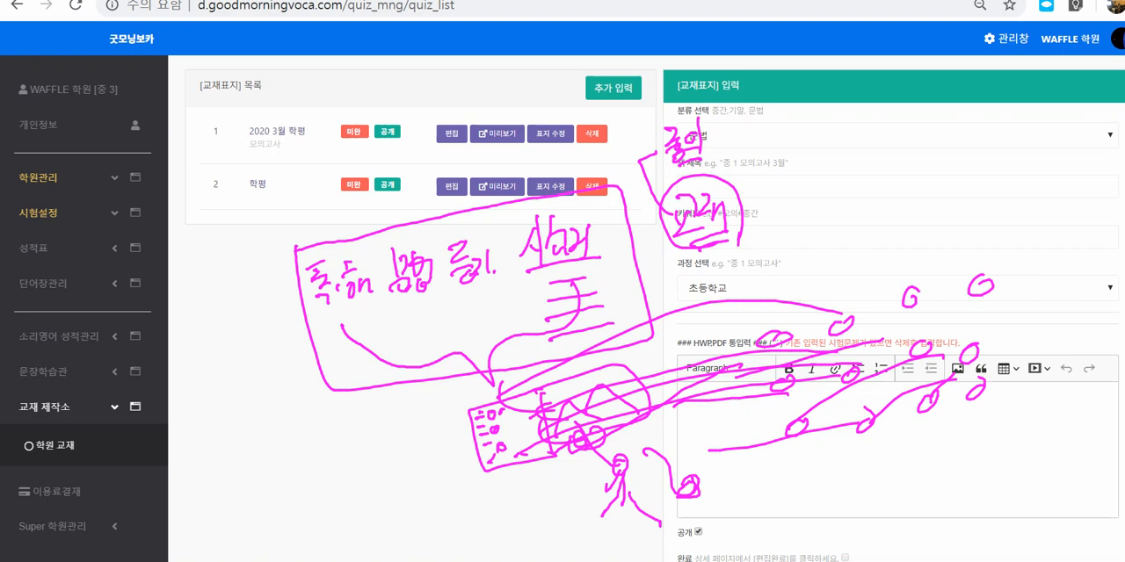
Step: Draw a rising row of progressively larger circles over the form's title and keyword fields
mouse_move(816, 248)
left_mouse_down()
mouse_move(833, 243)
mouse_move(826, 252)
left_mouse_up()
mouse_move(902, 234)
left_mouse_down()
mouse_move(892, 191)
mouse_move(905, 239)
left_mouse_up()
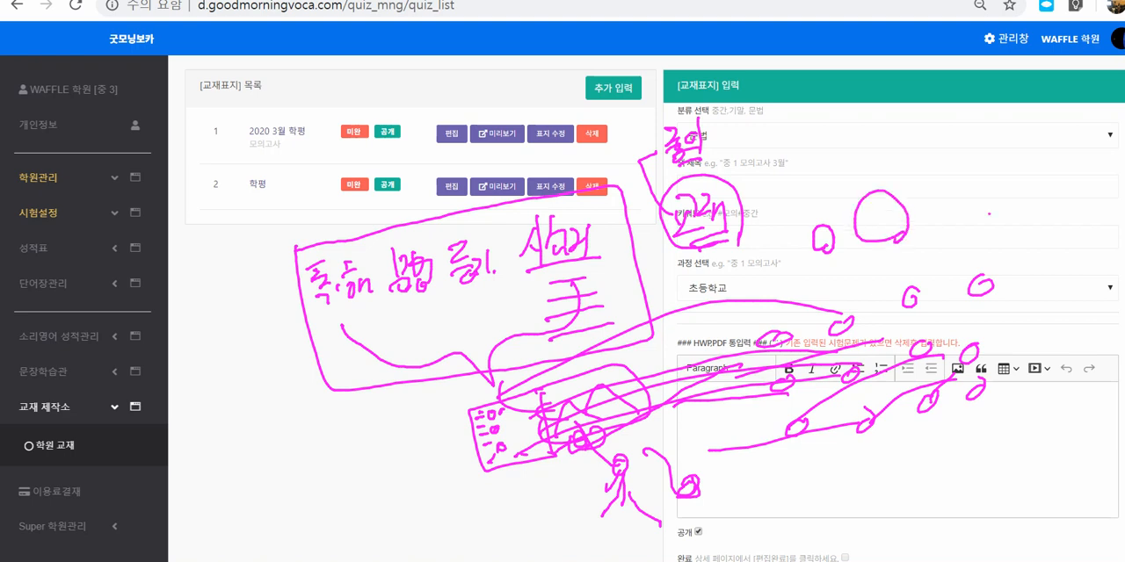
mouse_move(990, 212)
left_mouse_down()
mouse_move(927, 218)
mouse_move(984, 175)
mouse_move(990, 216)
left_mouse_up()
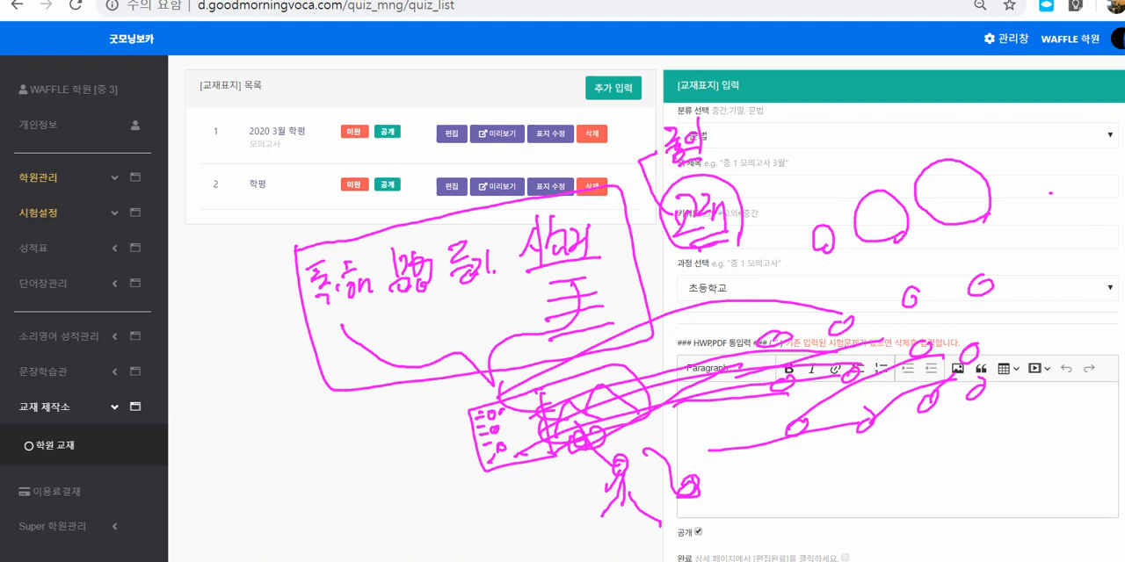
Step: Loop around the scattered circles, connect them to the stick figure, and hatch over the two sketched boxes
mouse_move(858, 336)
left_mouse_down()
mouse_move(768, 334)
mouse_move(633, 460)
mouse_move(659, 457)
left_mouse_up()
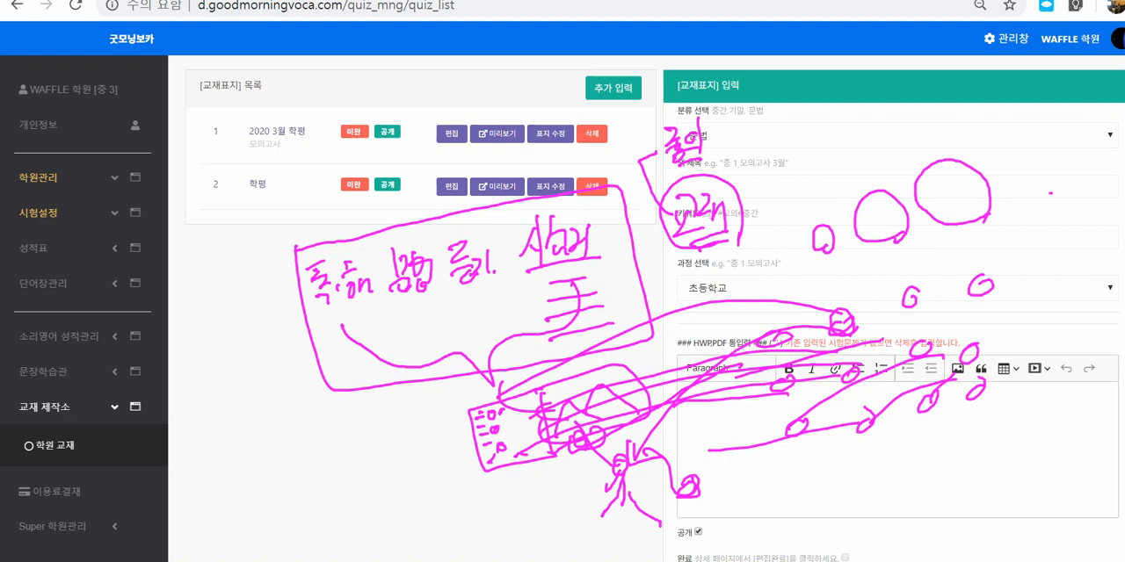
mouse_move(729, 462)
left_mouse_down()
mouse_move(674, 406)
mouse_move(840, 439)
mouse_move(829, 445)
left_mouse_up()
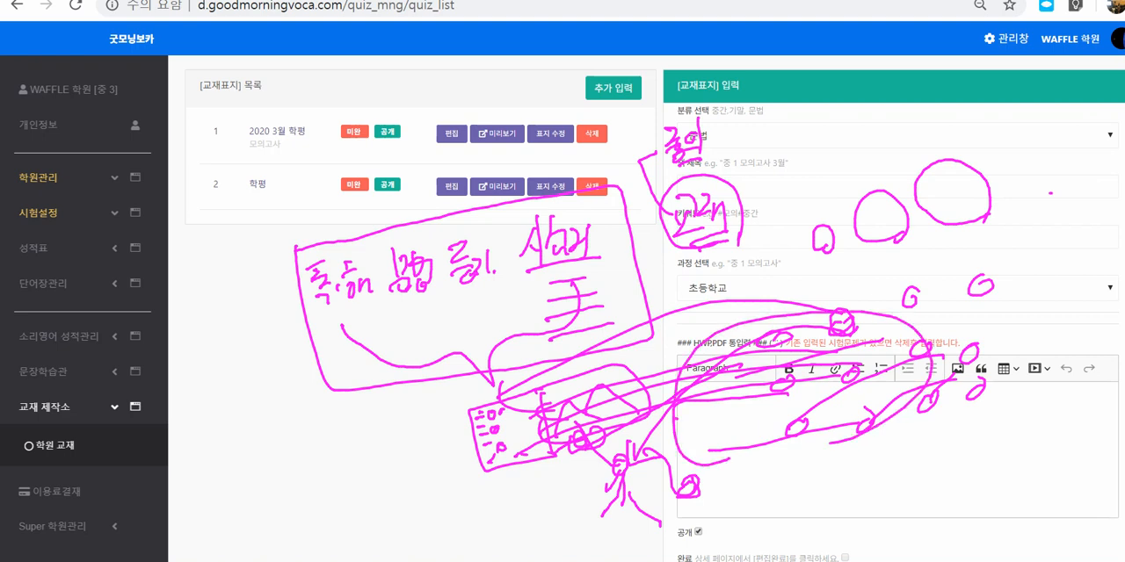
mouse_move(569, 385)
left_mouse_down()
mouse_move(576, 399)
mouse_move(589, 378)
mouse_move(621, 387)
left_mouse_up()
mouse_move(606, 426)
left_mouse_down()
mouse_move(752, 420)
mouse_move(743, 441)
left_mouse_up()
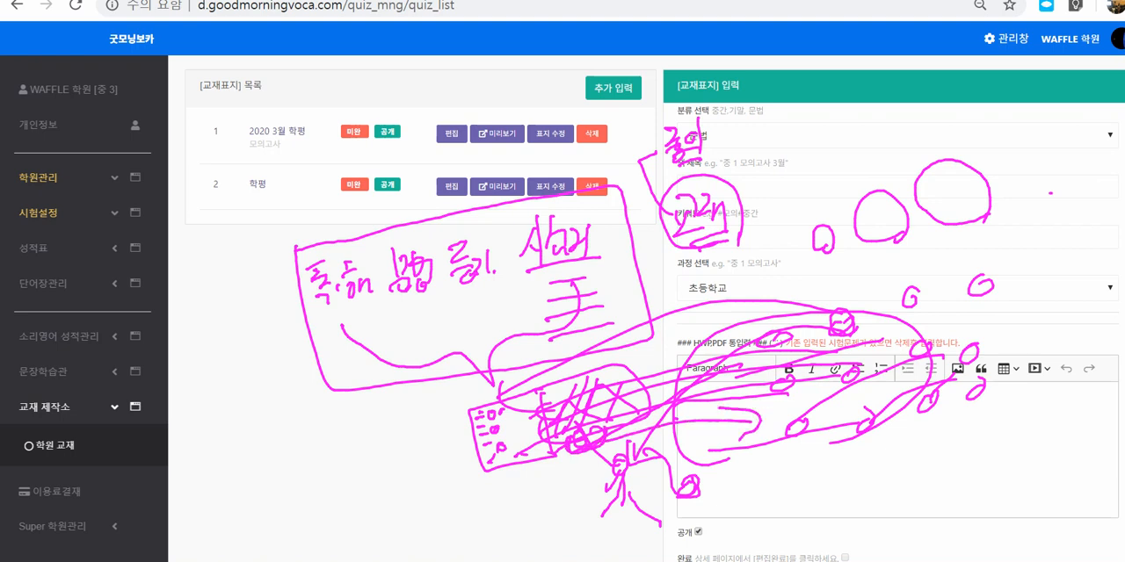
left_click_drag(756, 349, 779, 342)
left_click_drag(487, 404, 510, 461)
mouse_move(840, 420)
left_mouse_down()
mouse_move(703, 436)
mouse_move(947, 406)
left_mouse_up()
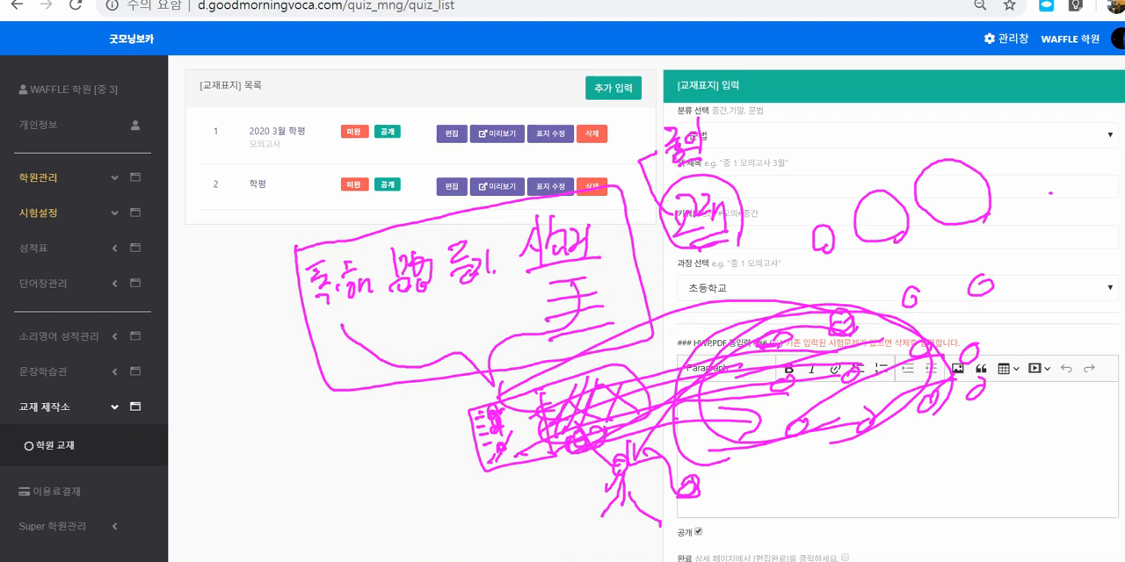
Step: Add "교재" to the handwritten label and connect the circled "교재" down to the sketched box
mouse_move(715, 118)
left_mouse_down()
mouse_move(727, 141)
mouse_move(712, 152)
left_mouse_up()
left_click_drag(720, 141, 723, 149)
left_click_drag(705, 159, 739, 146)
left_click_drag(739, 128, 741, 153)
mouse_move(750, 129)
left_mouse_down()
mouse_move(749, 164)
mouse_move(716, 185)
left_mouse_up()
mouse_move(694, 240)
left_mouse_down()
mouse_move(619, 414)
mouse_move(614, 456)
left_mouse_up()
left_click_drag(603, 442, 627, 439)
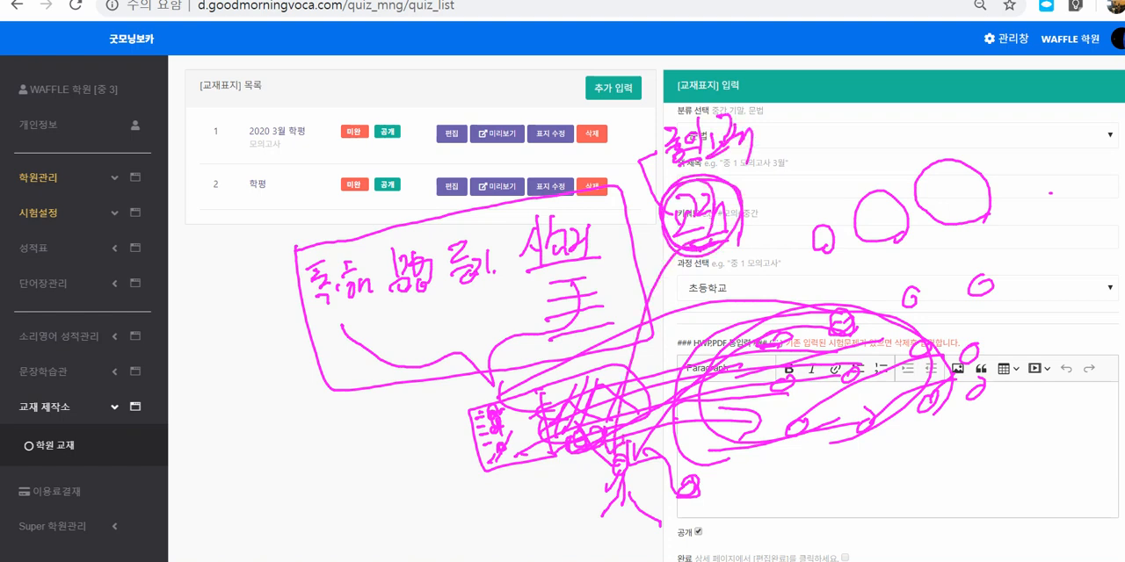
Step: Connect the circled "교재" to the looped circle group and circle the fourth subject word boldly
left_click_drag(730, 250, 790, 339)
mouse_move(770, 335)
left_mouse_down()
mouse_move(788, 353)
mouse_move(801, 348)
left_mouse_up()
mouse_move(590, 279)
left_mouse_down()
mouse_move(572, 283)
mouse_move(617, 270)
mouse_move(625, 237)
mouse_move(625, 266)
mouse_move(535, 285)
left_mouse_up()
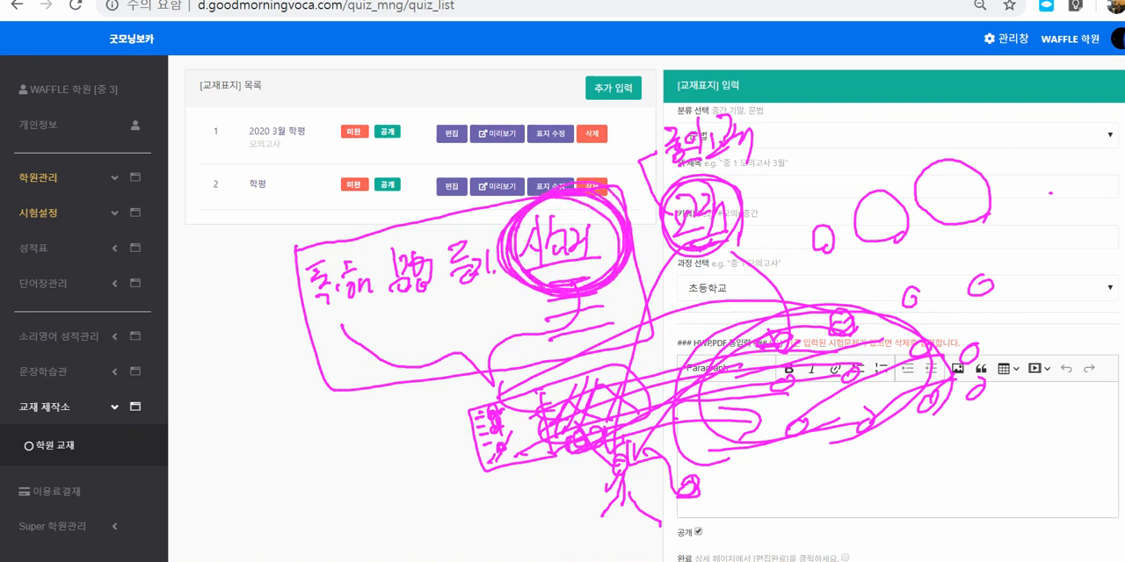
Step: Draw three small arrows pointing down at "독해", "문법" and "듣기"
mouse_move(483, 196)
left_mouse_down()
mouse_move(466, 220)
mouse_move(478, 222)
left_mouse_up()
left_click_drag(436, 180, 411, 224)
left_click_drag(405, 211, 416, 228)
left_click_drag(344, 205, 330, 248)
left_click_drag(319, 234, 339, 241)
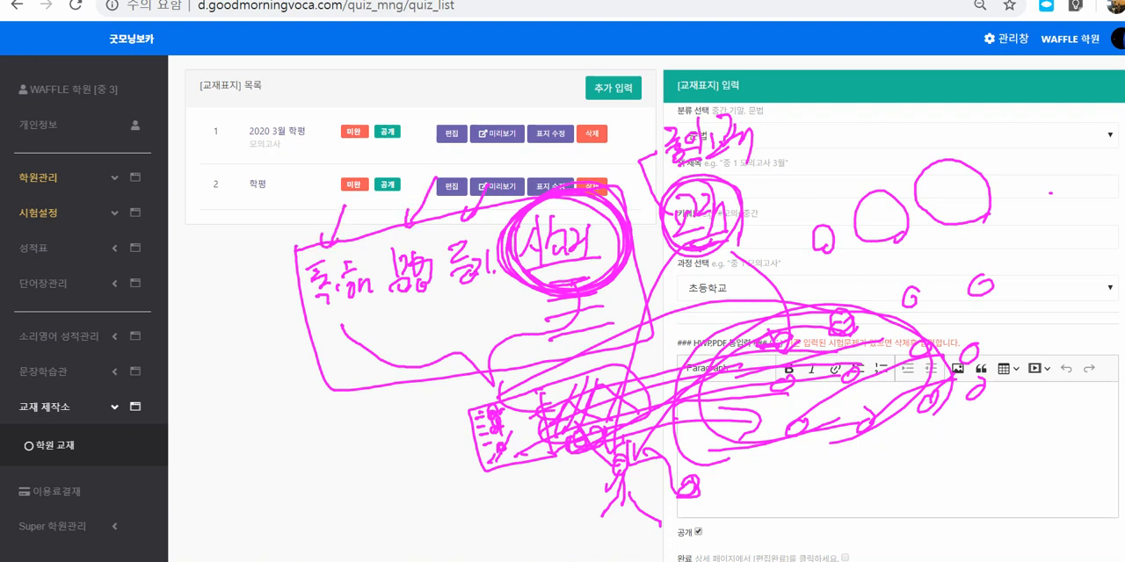
Step: Hatch the sketched box more heavily and draw an arrow from it up to "문법"
mouse_move(537, 390)
left_mouse_down()
mouse_move(548, 441)
mouse_move(650, 416)
mouse_move(533, 381)
mouse_move(552, 436)
left_mouse_up()
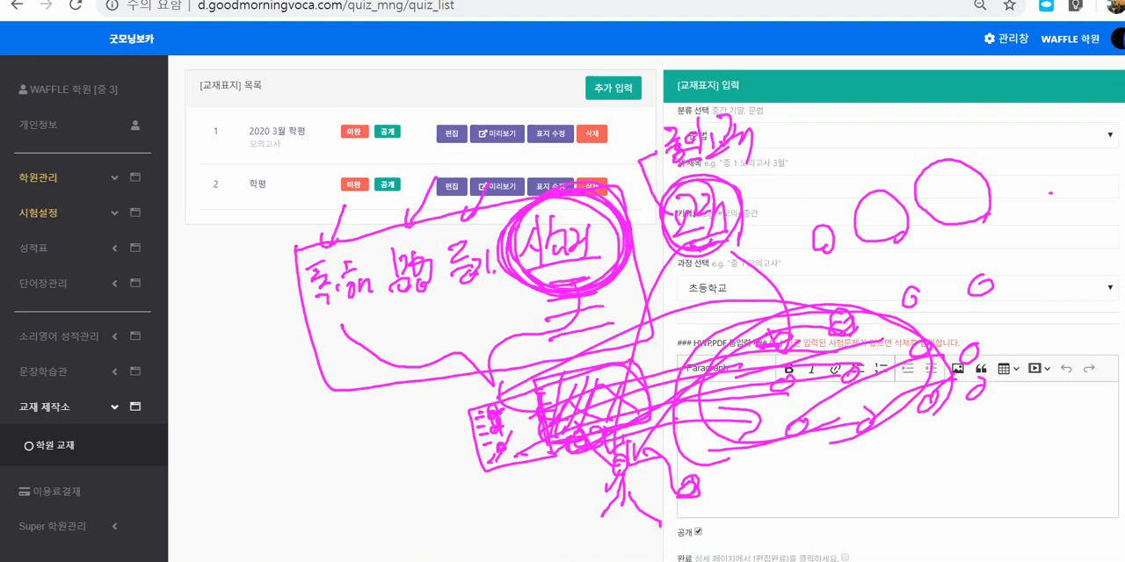
mouse_move(591, 373)
left_mouse_down()
mouse_move(576, 425)
mouse_move(610, 426)
left_mouse_up()
mouse_move(550, 396)
left_mouse_down()
mouse_move(416, 309)
mouse_move(425, 314)
left_mouse_up()
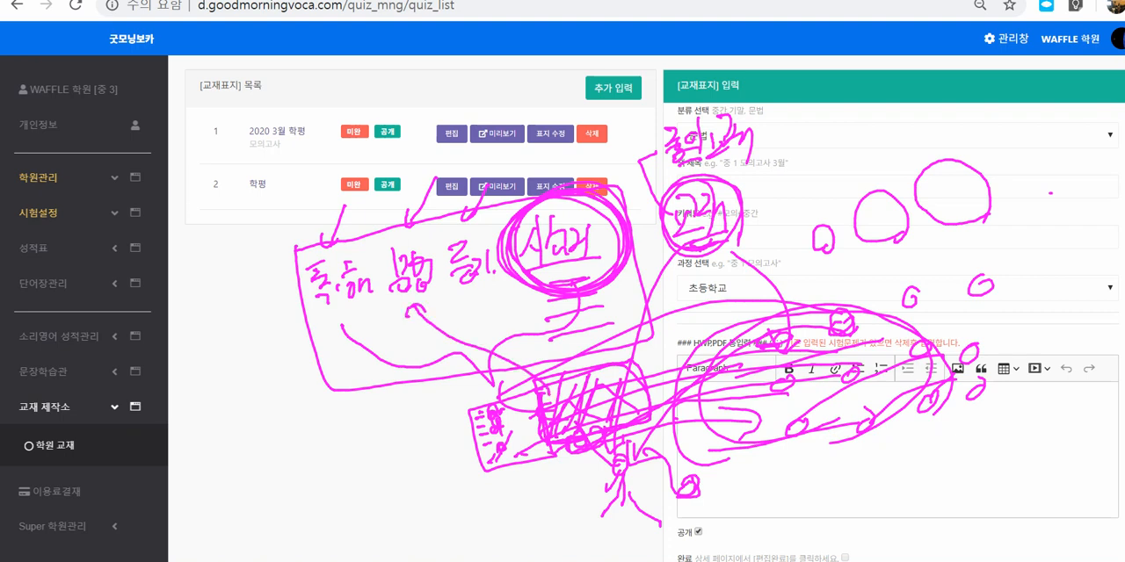
Step: Emphasize the circled fourth word with extra strokes and underline "독해", "문법" and "듣기"
left_click_drag(548, 279, 608, 264)
left_click_drag(531, 269, 601, 260)
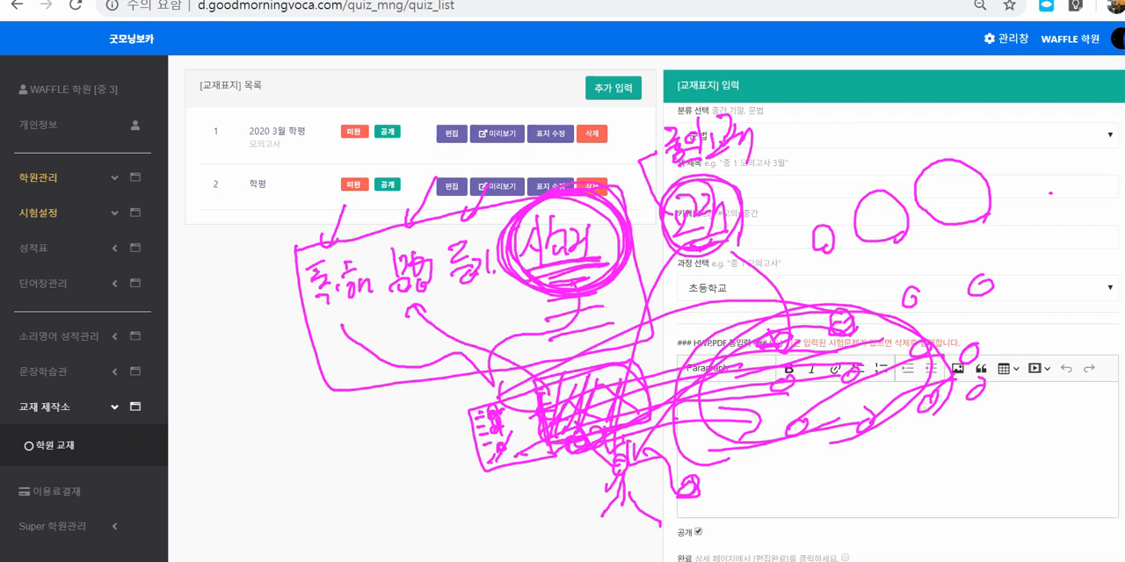
left_click_drag(532, 273, 592, 264)
mouse_move(559, 202)
left_mouse_down()
mouse_move(530, 272)
mouse_move(559, 260)
left_mouse_up()
mouse_move(606, 209)
left_mouse_down()
mouse_move(589, 258)
mouse_move(607, 263)
left_mouse_up()
left_click_drag(321, 321, 376, 301)
left_click_drag(397, 311, 438, 297)
left_click_drag(457, 302, 498, 287)
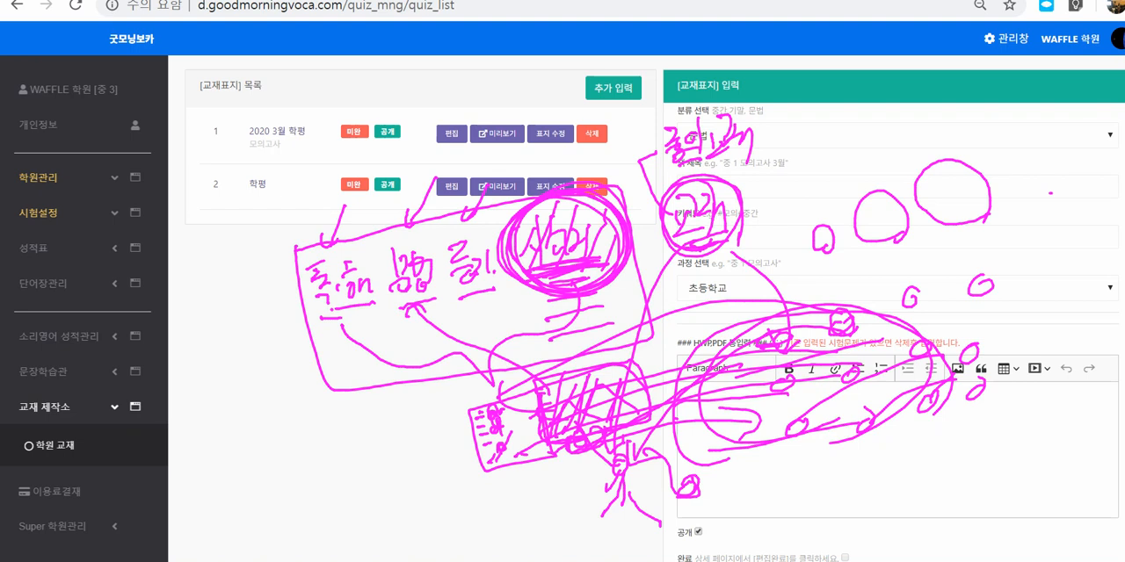
Step: Retrace the loops around the sketched box and the circle group, and clear all the ink from the screen
mouse_move(640, 427)
left_mouse_down()
mouse_move(555, 448)
mouse_move(649, 364)
mouse_move(638, 418)
left_mouse_up()
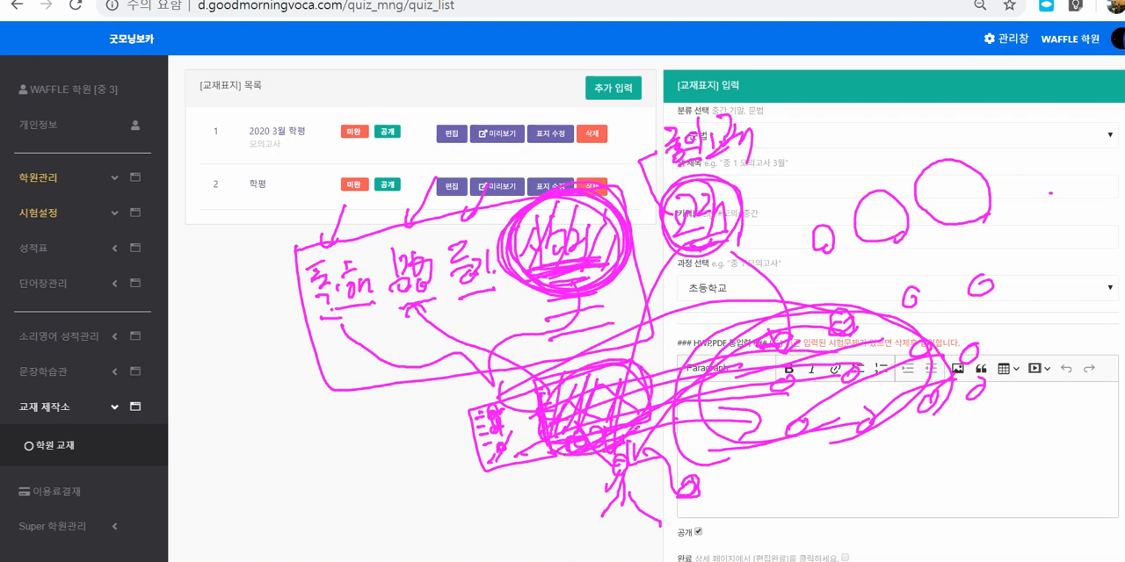
mouse_move(684, 381)
left_mouse_down()
mouse_move(789, 412)
mouse_move(826, 303)
mouse_move(894, 409)
left_mouse_up()
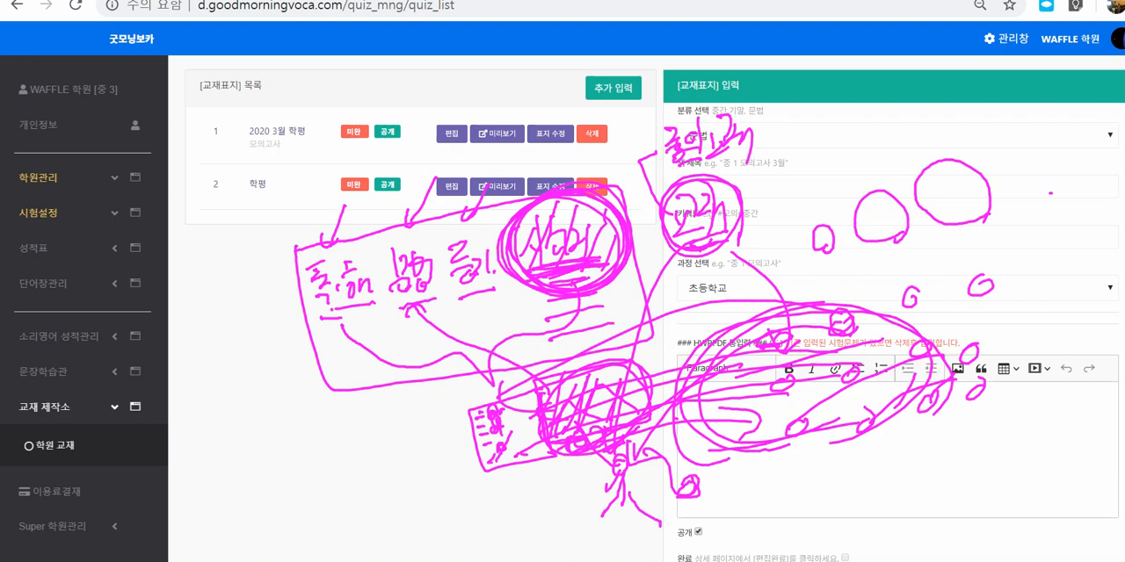
mouse_move(620, 128)
left_mouse_down()
mouse_move(603, 173)
mouse_move(612, 169)
left_mouse_up()
key("Escape")
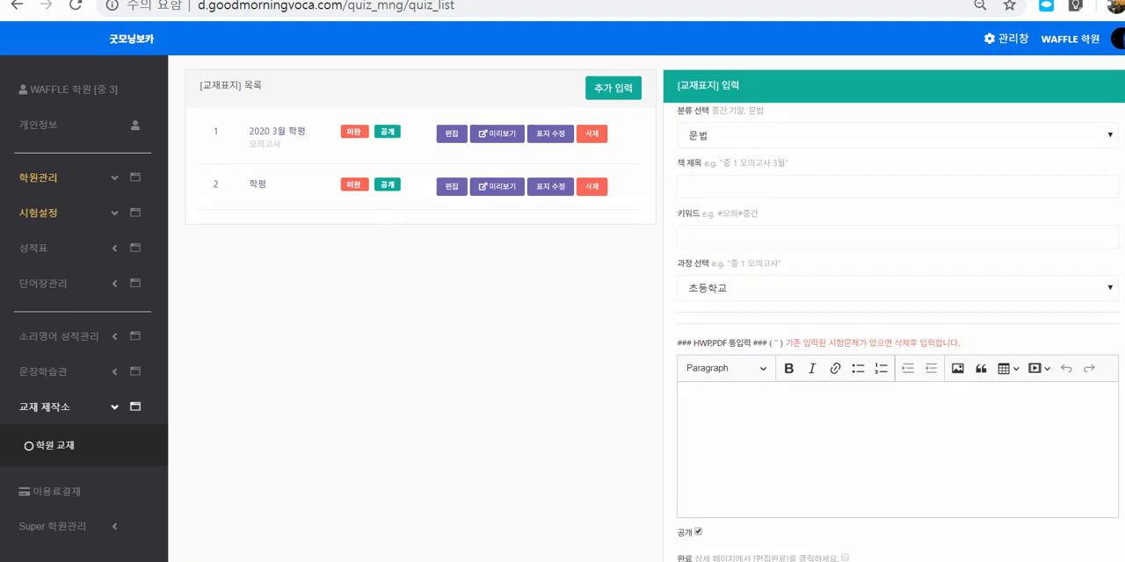
Step: Circle 교재 제작소 and 학원 교재, link them by arrow to the textbook list, and draw list lines below it
mouse_move(70, 409)
left_mouse_down()
mouse_move(35, 426)
mouse_move(67, 420)
mouse_move(74, 447)
mouse_move(255, 246)
mouse_move(269, 279)
left_mouse_up()
left_click_drag(246, 171, 573, 171)
left_click_drag(237, 224, 565, 214)
left_click_drag(257, 264, 543, 247)
left_click_drag(275, 292, 549, 275)
left_click_drag(282, 326, 568, 306)
left_click_drag(286, 379, 474, 347)
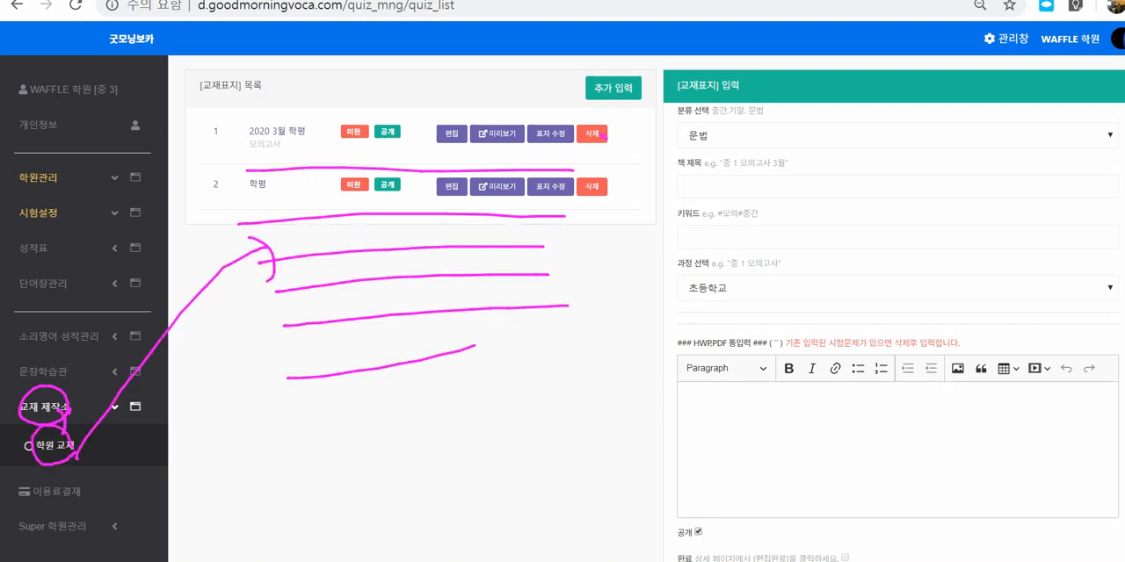
Step: Draw a curved arrow between the two textbook rows' ends and add more list lines below them
mouse_move(606, 135)
left_mouse_down()
mouse_move(621, 186)
mouse_move(606, 218)
left_mouse_up()
left_click_drag(282, 287, 490, 287)
left_click_drag(292, 336, 480, 327)
mouse_move(280, 370)
left_mouse_down()
mouse_move(475, 350)
mouse_move(477, 379)
left_mouse_up()
left_click_drag(267, 405, 461, 377)
left_click_drag(305, 422, 385, 397)
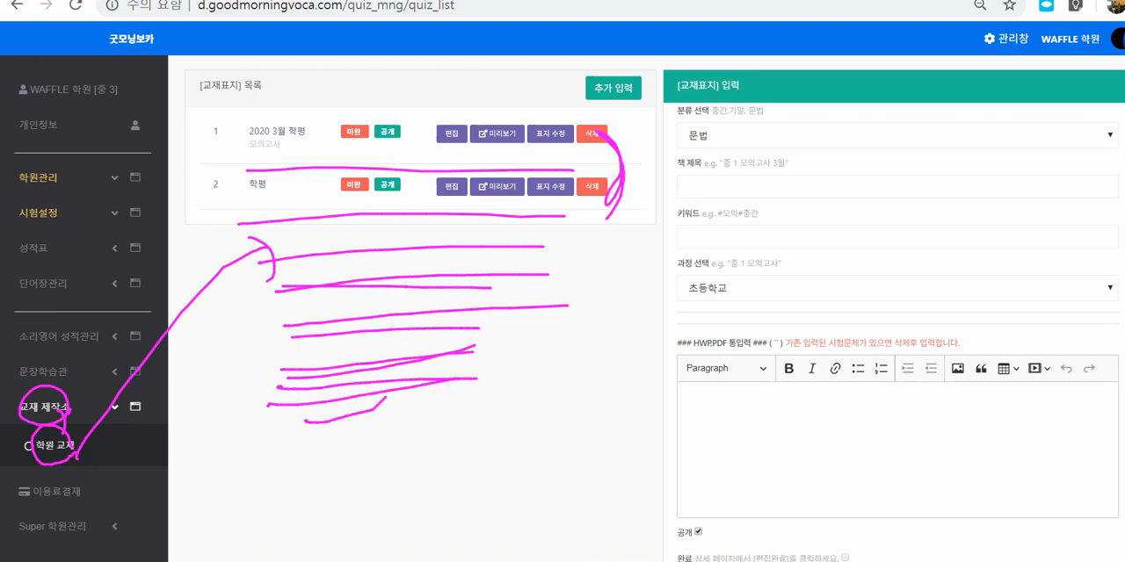
Step: Frame the 교재표지 입력 form, circle its 문법 category, and draw two small circles above the textbook list
left_click_drag(707, 109, 719, 189)
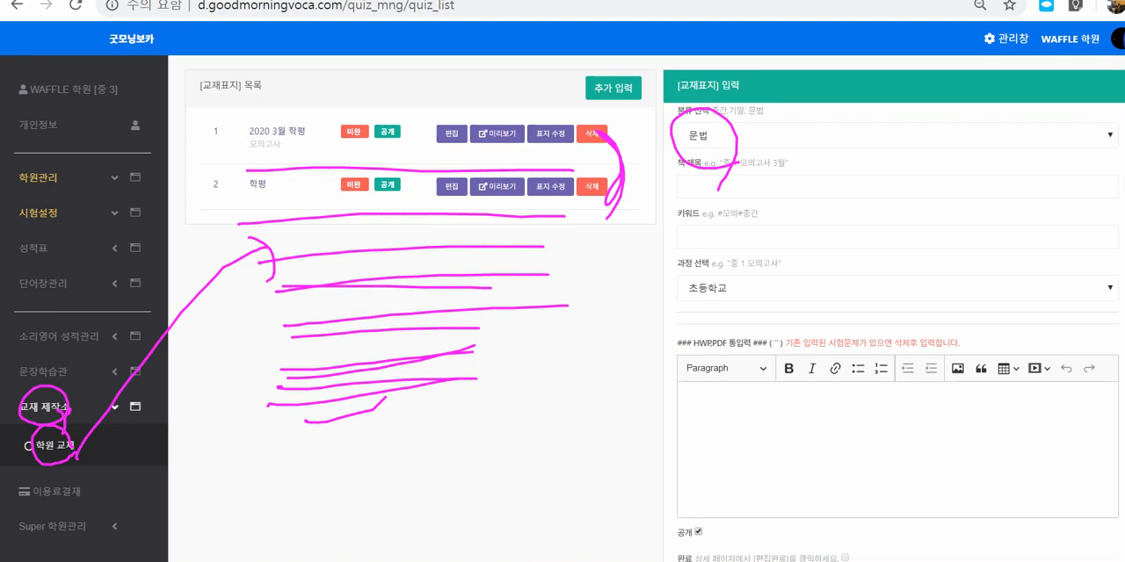
left_click_drag(814, 85, 813, 100)
mouse_move(833, 60)
left_mouse_down()
mouse_move(801, 60)
mouse_move(644, 148)
mouse_move(657, 317)
mouse_move(926, 318)
mouse_move(1090, 181)
mouse_move(914, 59)
mouse_move(847, 55)
left_mouse_up()
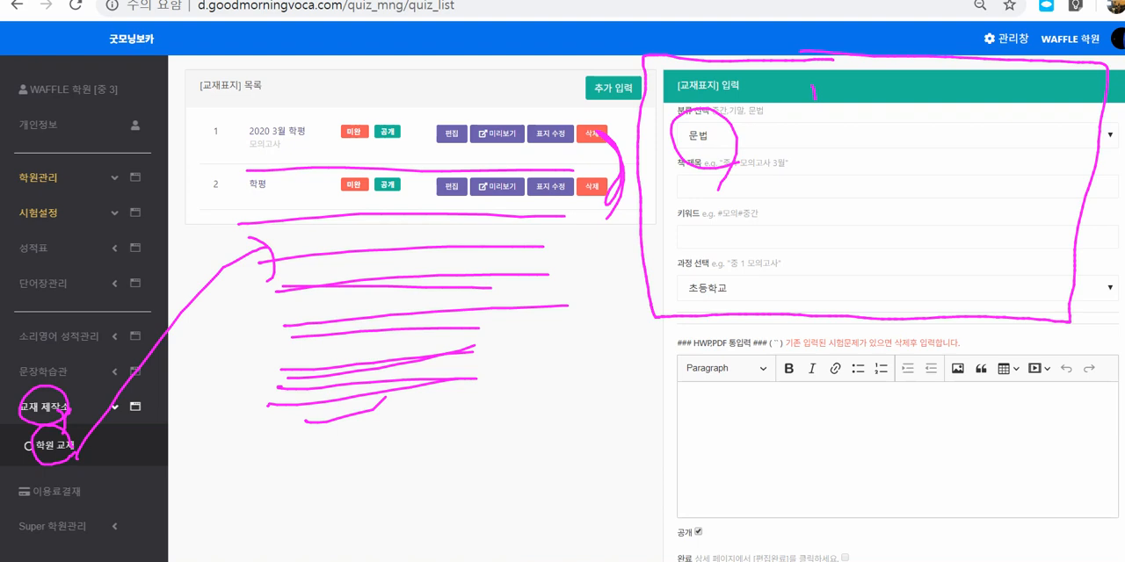
mouse_move(720, 163)
left_mouse_down()
mouse_move(672, 132)
mouse_move(722, 163)
left_mouse_up()
mouse_move(507, 77)
left_mouse_down()
mouse_move(483, 92)
mouse_move(555, 84)
left_mouse_up()
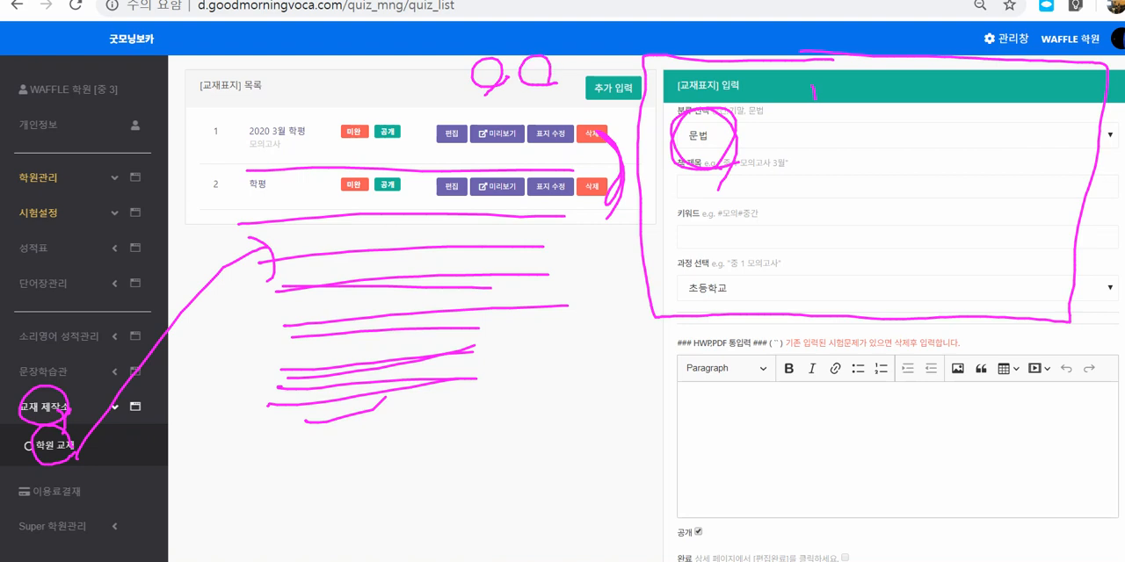
Step: Frame the HWP,PDF 통입력 editor, write "P" and an underlined 모의고사 beside the list lines, and clear all the ink
mouse_move(701, 325)
left_mouse_down()
mouse_move(647, 407)
mouse_move(701, 525)
mouse_move(998, 524)
mouse_move(1084, 362)
mouse_move(677, 327)
left_mouse_up()
mouse_move(450, 408)
left_mouse_down()
mouse_move(451, 433)
mouse_move(450, 421)
left_mouse_up()
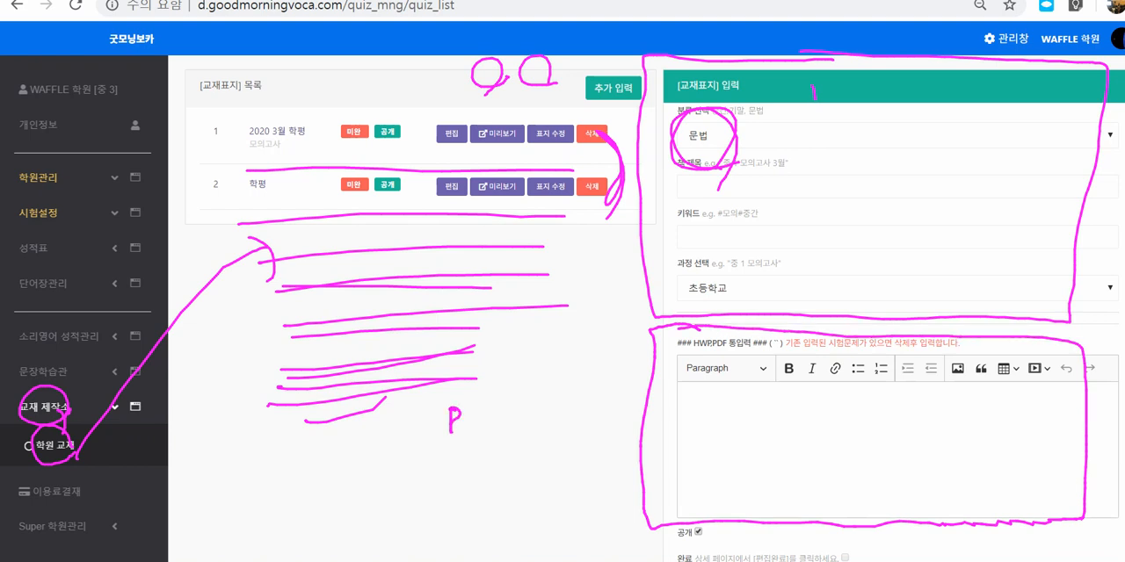
mouse_move(480, 378)
left_mouse_down()
mouse_move(505, 417)
mouse_move(548, 373)
mouse_move(545, 402)
left_mouse_up()
left_click_drag(560, 365, 562, 400)
mouse_move(472, 428)
left_mouse_down()
mouse_move(576, 404)
mouse_move(580, 422)
left_mouse_up()
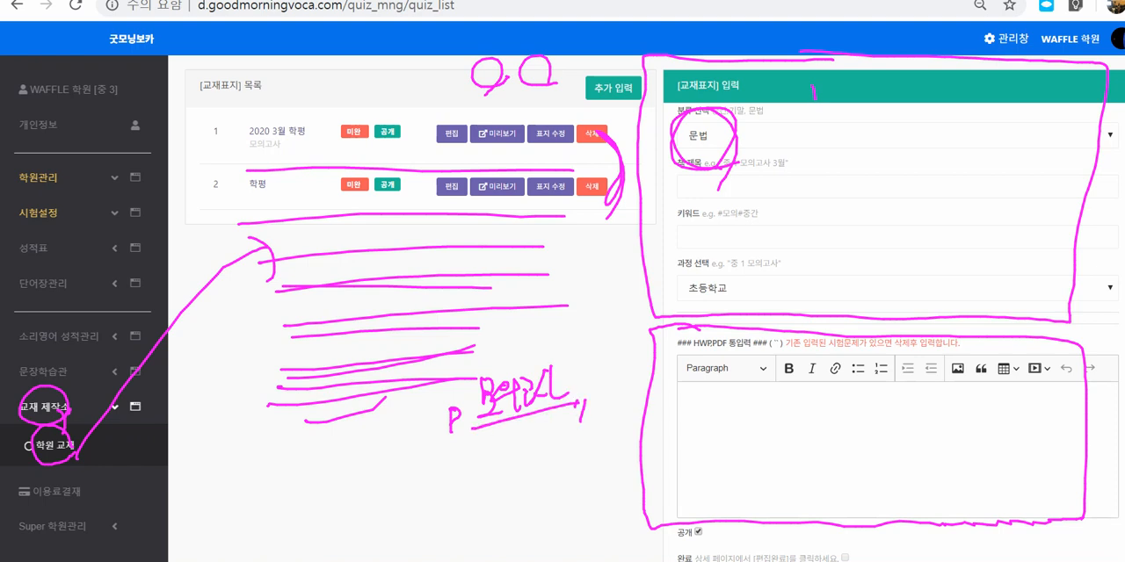
key("Escape")
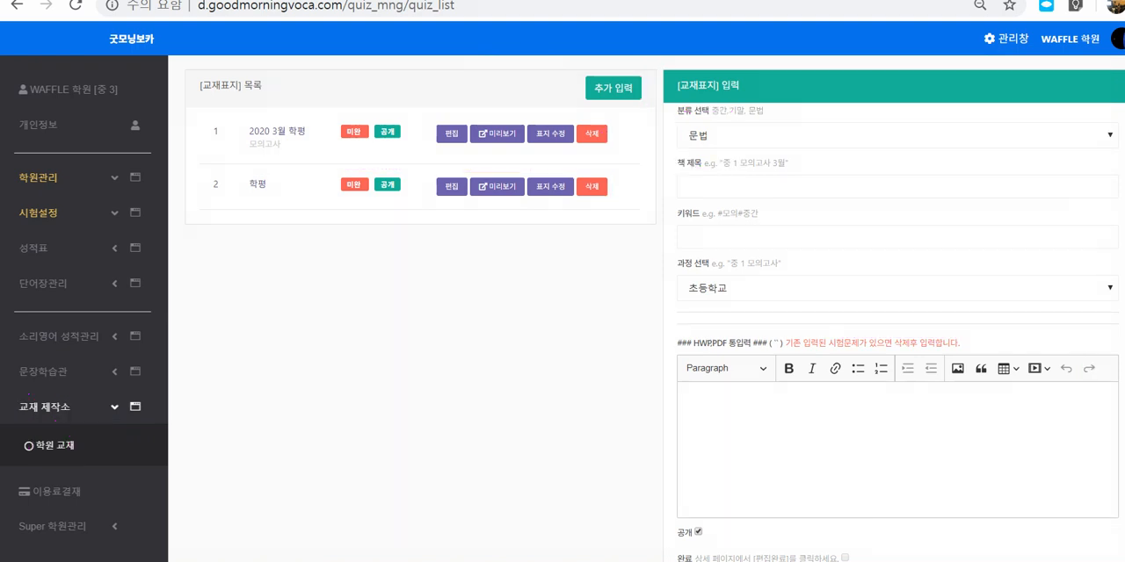
Step: Set the textbook cover's category to 모의고사(중간,기말) and its book title to 고1 대성
left_click(896, 135)
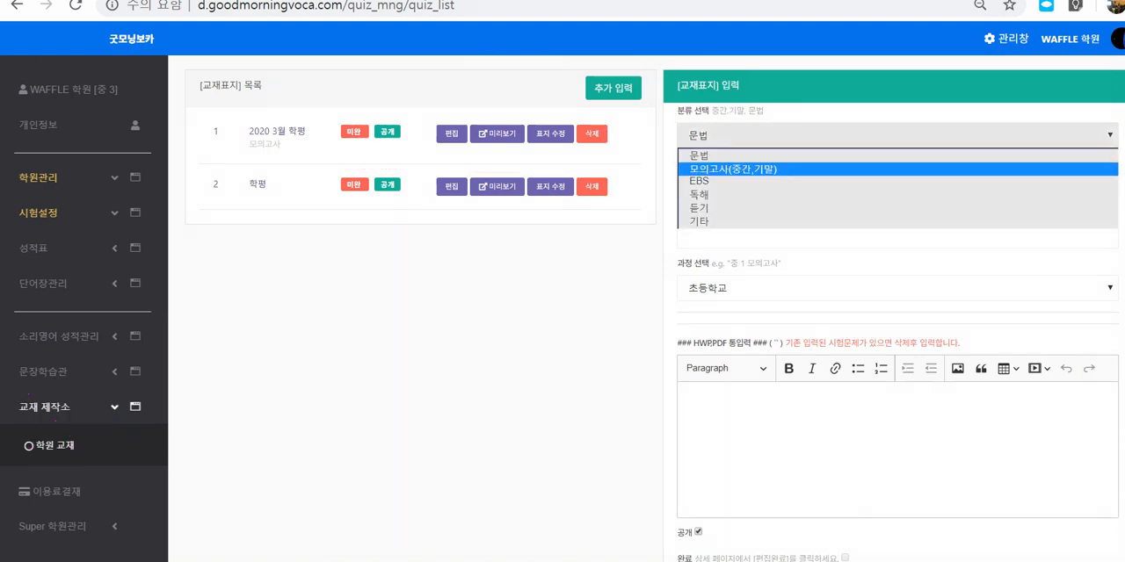
left_click(720, 169)
left_click(709, 186)
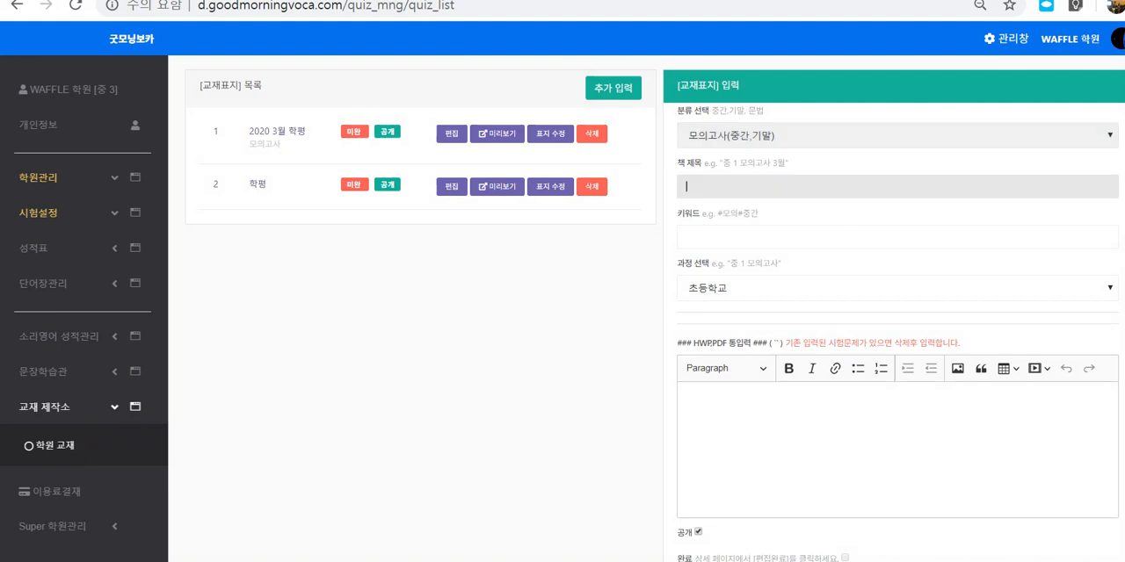
type("고")
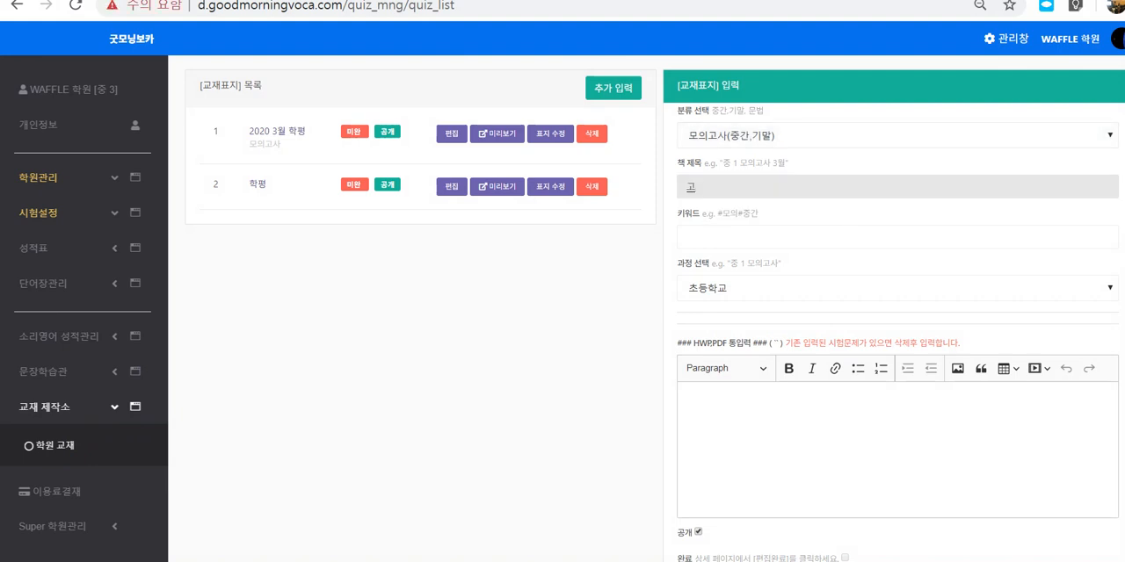
type("1 대성")
Step: Enter ㄷ as the textbook cover's keyword and set its course to 고등학교
left_click(686, 237)
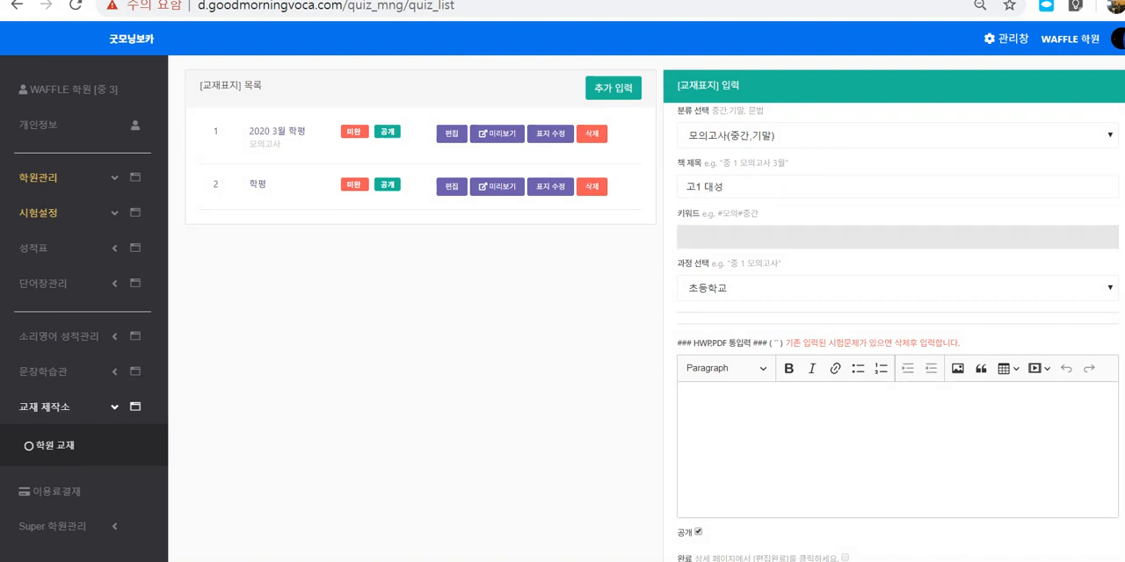
type("ㄷ")
left_click(729, 288)
left_click(729, 335)
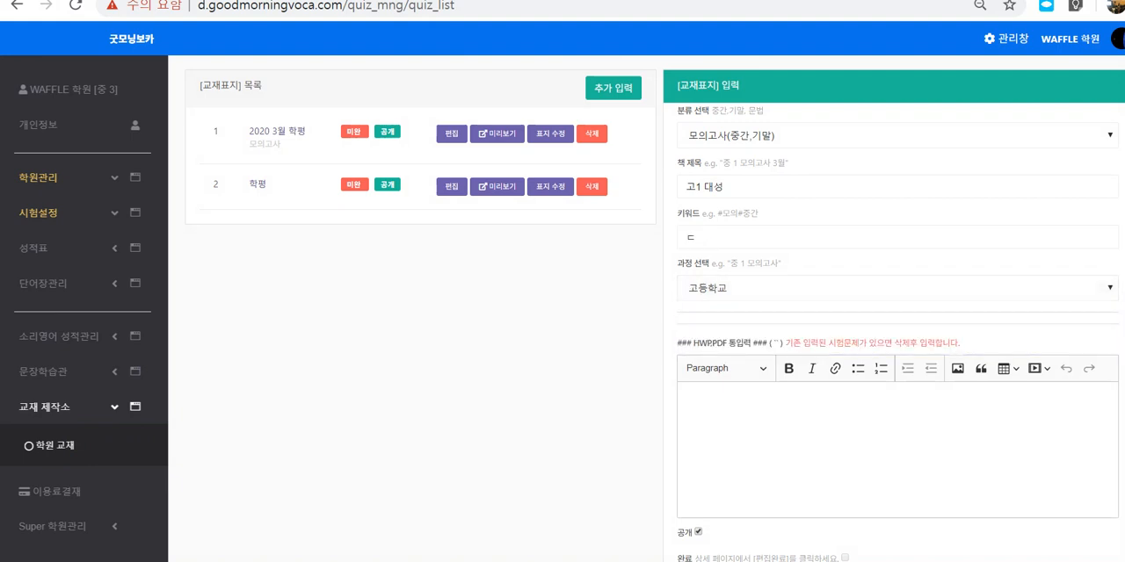
Step: Loop around the filled cover fields, circle the 모의고사 category, and draw arrows from the form to below the textbook list
mouse_move(731, 167)
left_mouse_down()
mouse_move(671, 136)
mouse_move(745, 160)
mouse_move(664, 268)
mouse_move(949, 303)
mouse_move(874, 150)
left_mouse_up()
mouse_move(676, 97)
left_mouse_down()
mouse_move(657, 255)
mouse_move(997, 145)
mouse_move(638, 169)
mouse_move(497, 242)
mouse_move(530, 257)
left_mouse_up()
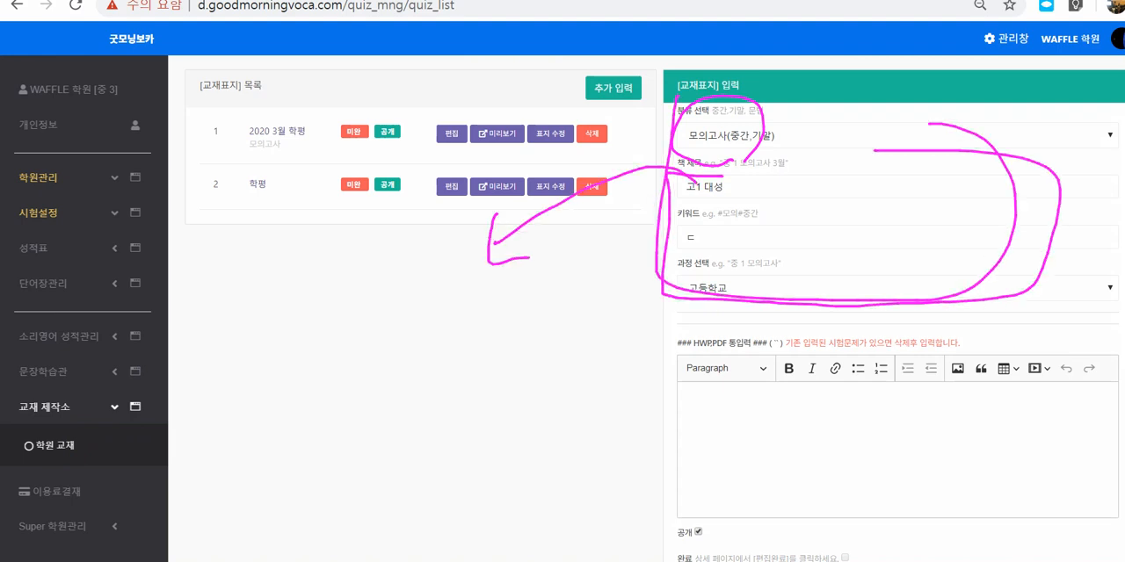
mouse_move(698, 189)
left_mouse_down()
mouse_move(625, 187)
mouse_move(488, 275)
left_mouse_up()
mouse_move(491, 253)
left_mouse_down()
mouse_move(485, 278)
mouse_move(534, 262)
left_mouse_up()
mouse_move(697, 194)
left_mouse_down()
mouse_move(630, 193)
mouse_move(486, 299)
mouse_move(524, 292)
left_mouse_up()
Step: Write the numbers 1, 2, 3 over the category field, frame the HWP,PDF 통입력 editor, and clear all the ink
mouse_move(679, 151)
left_mouse_down()
mouse_move(742, 146)
mouse_move(726, 160)
left_mouse_up()
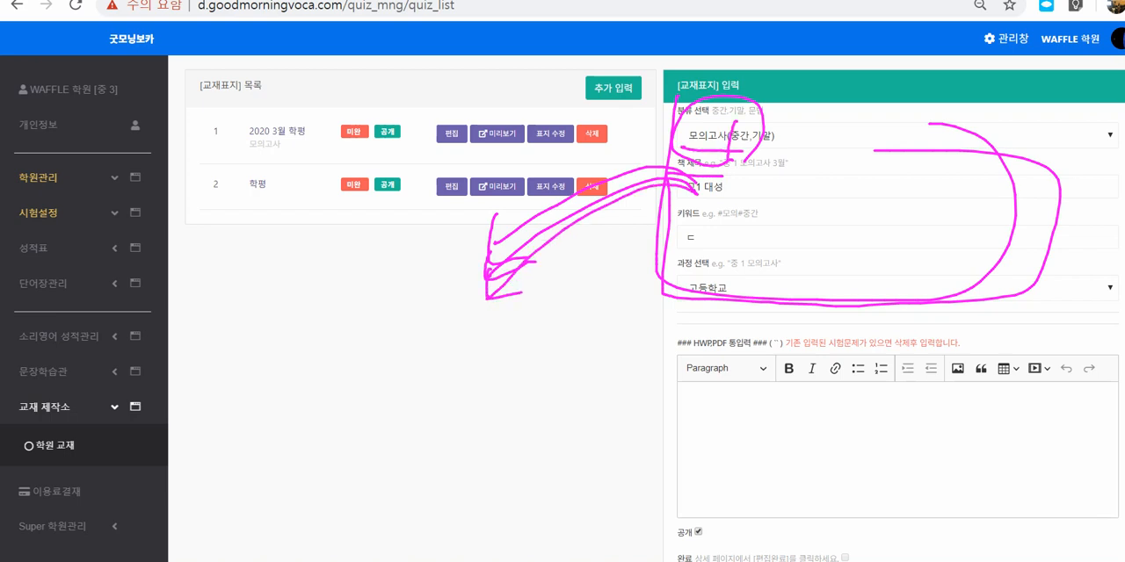
mouse_move(749, 128)
left_mouse_down()
mouse_move(754, 153)
mouse_move(796, 137)
mouse_move(788, 156)
left_mouse_up()
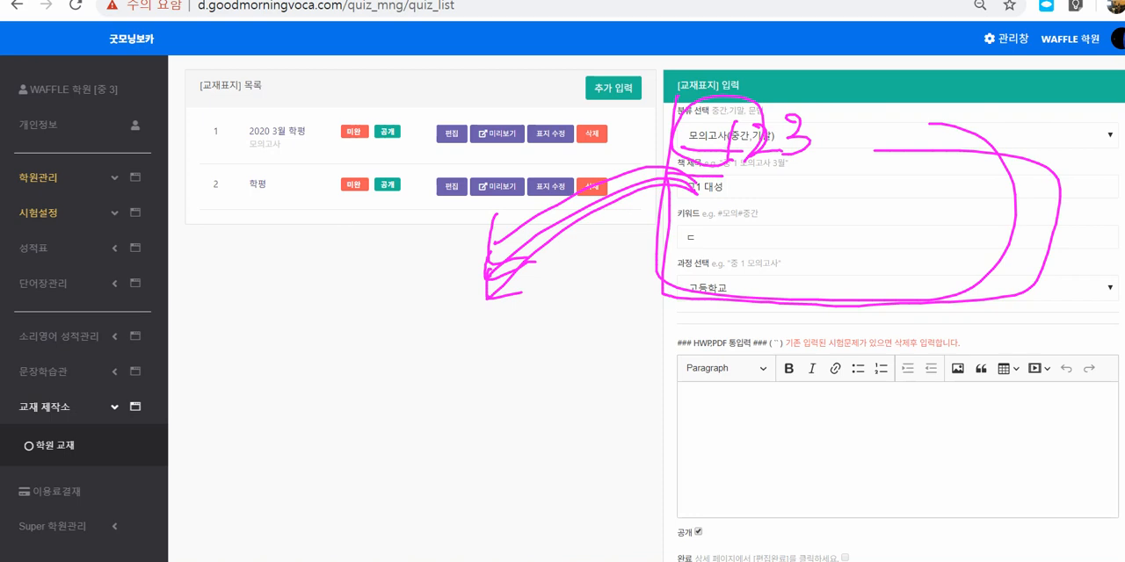
mouse_move(755, 338)
left_mouse_down()
mouse_move(722, 339)
mouse_move(752, 508)
mouse_move(1019, 441)
mouse_move(748, 334)
left_mouse_up()
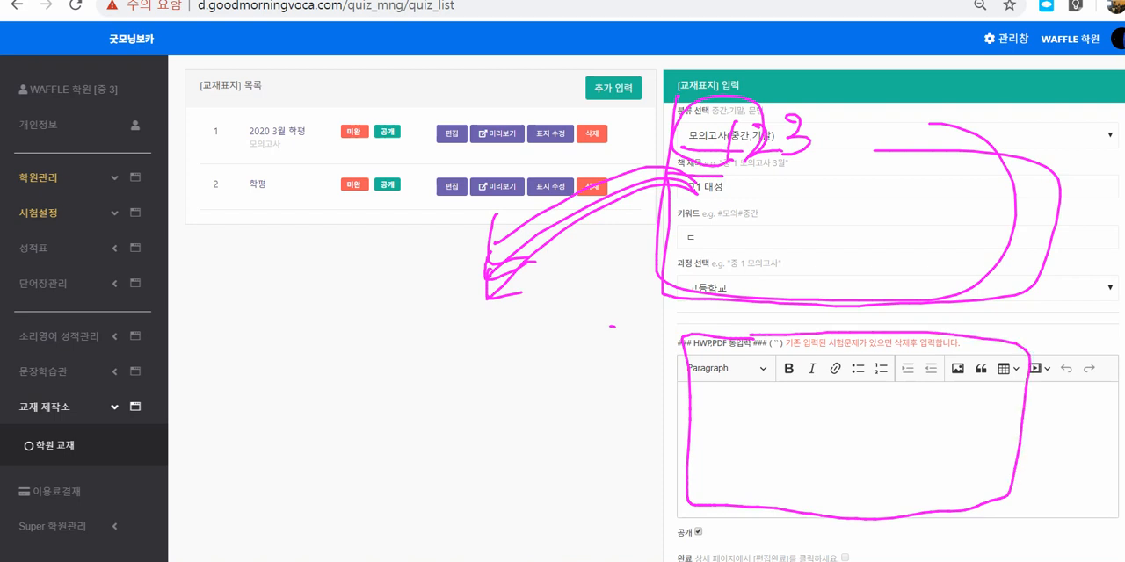
key("Escape")
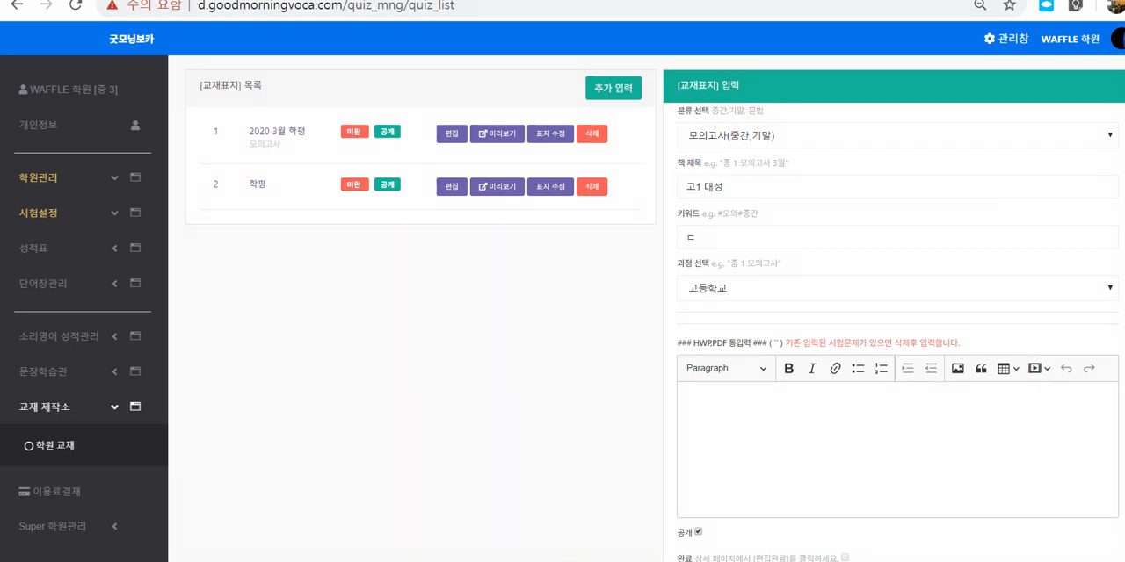
Step: Shrink the browser window, switch to the Hangul exam document, and look back through its questions from 45 to 25
key("super+Down")
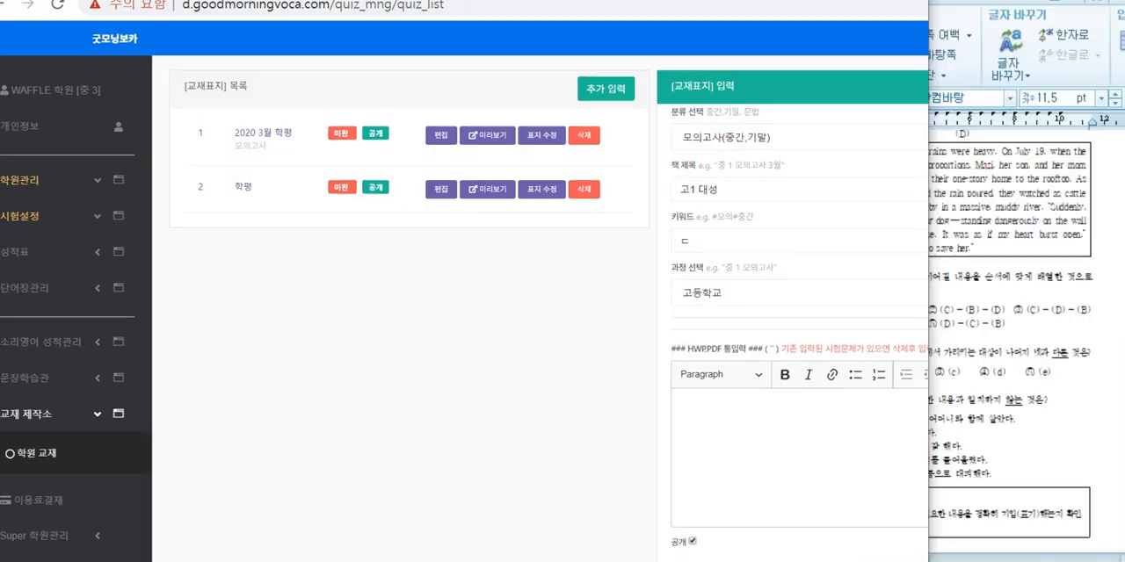
left_click(999, 151)
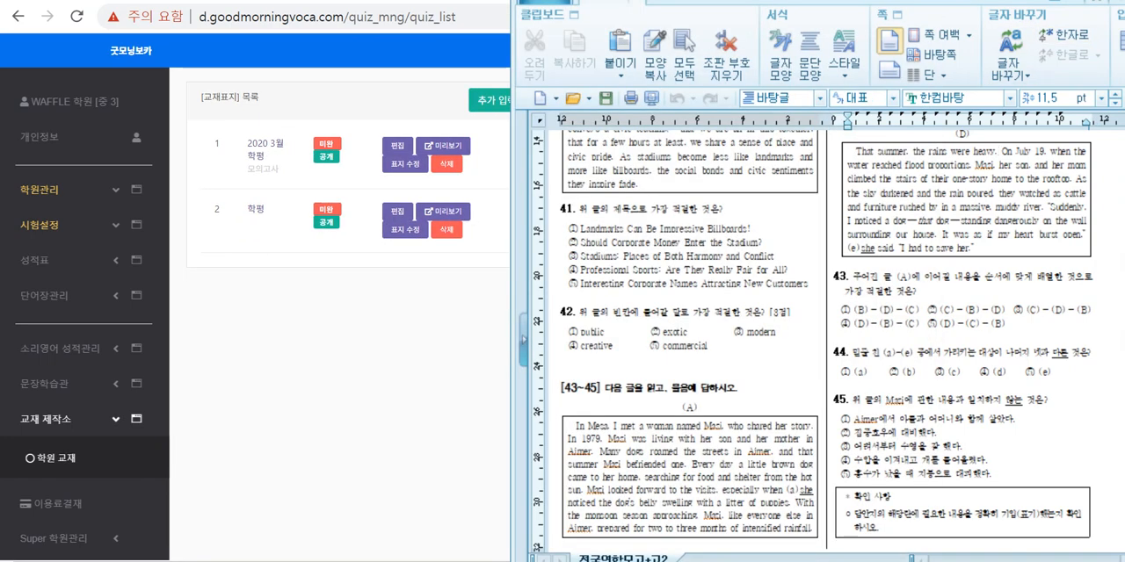
scroll(998, 151, "up", 3)
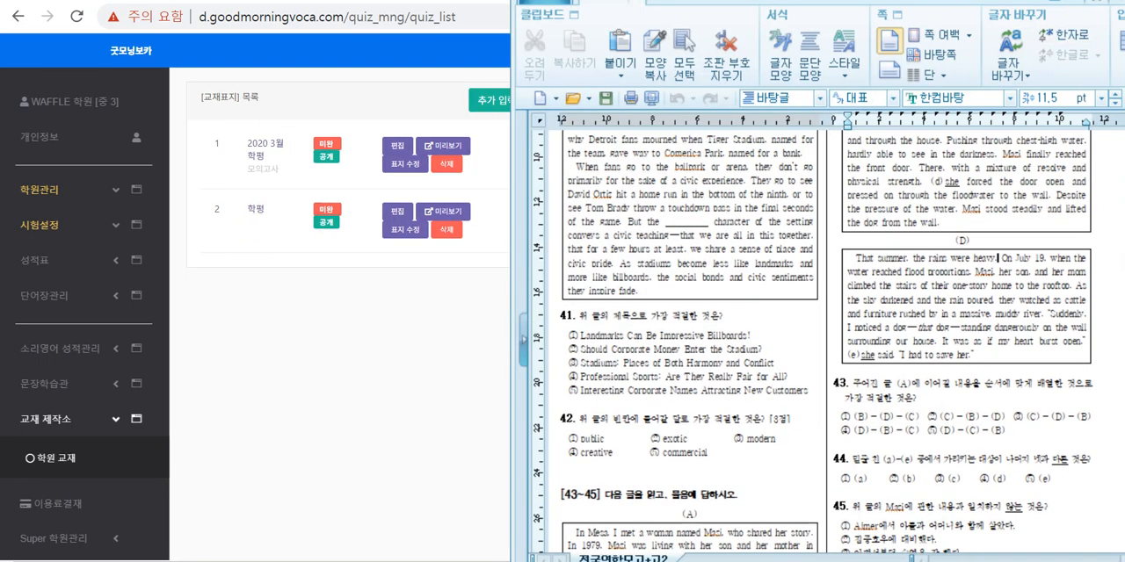
scroll(826, 334, "up", 12)
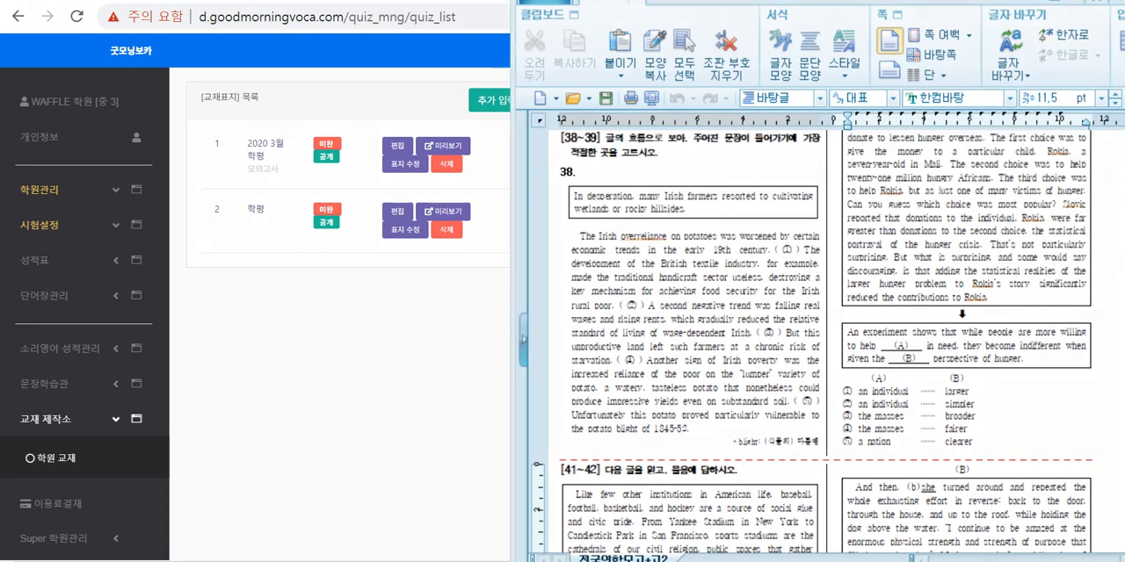
left_click_drag(268, 327, 288, 434)
scroll(813, 343, "up", 6)
scroll(813, 343, "up", 15)
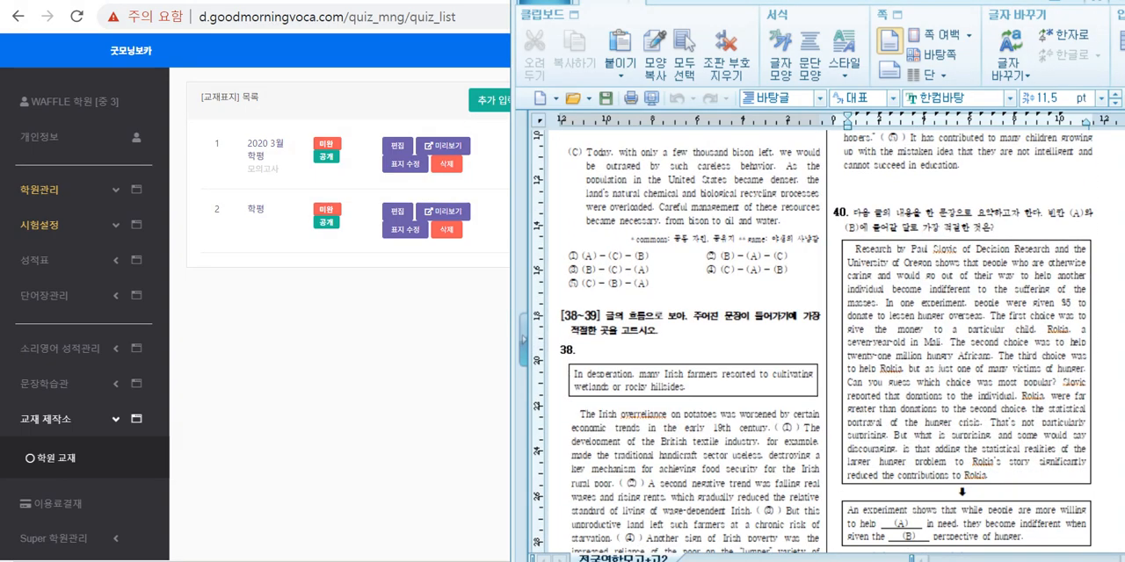
scroll(812, 343, "up", 15)
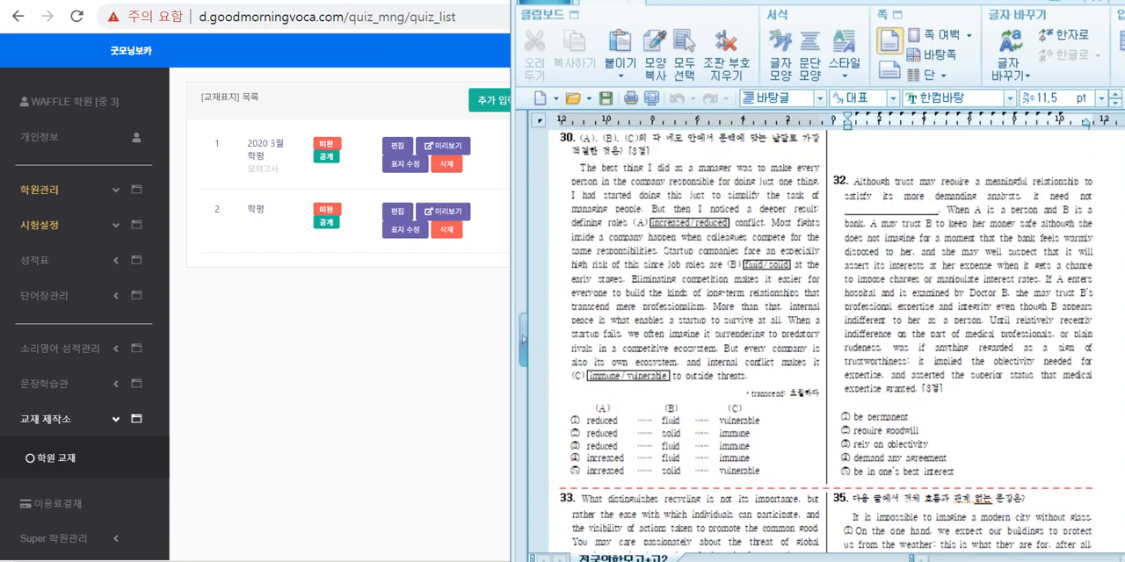
scroll(967, 294, "up", 6)
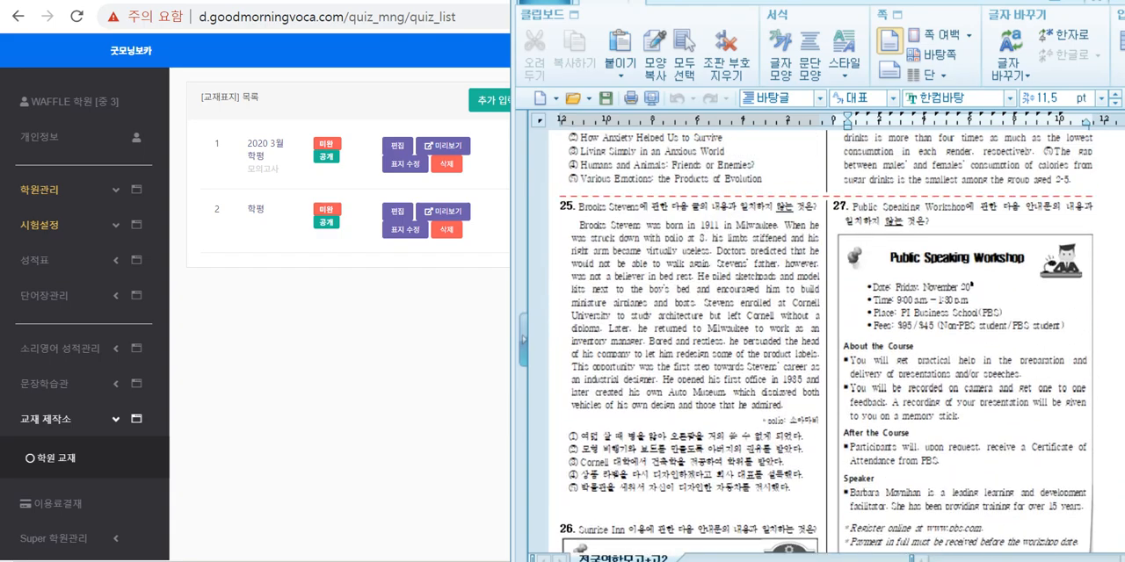
Step: Select the Public Speaking Workshop notice in question 27, and the sugar drinks chart image in question 24
left_click(975, 294)
scroll(975, 295, "down", 3)
scroll(976, 295, "up", 12)
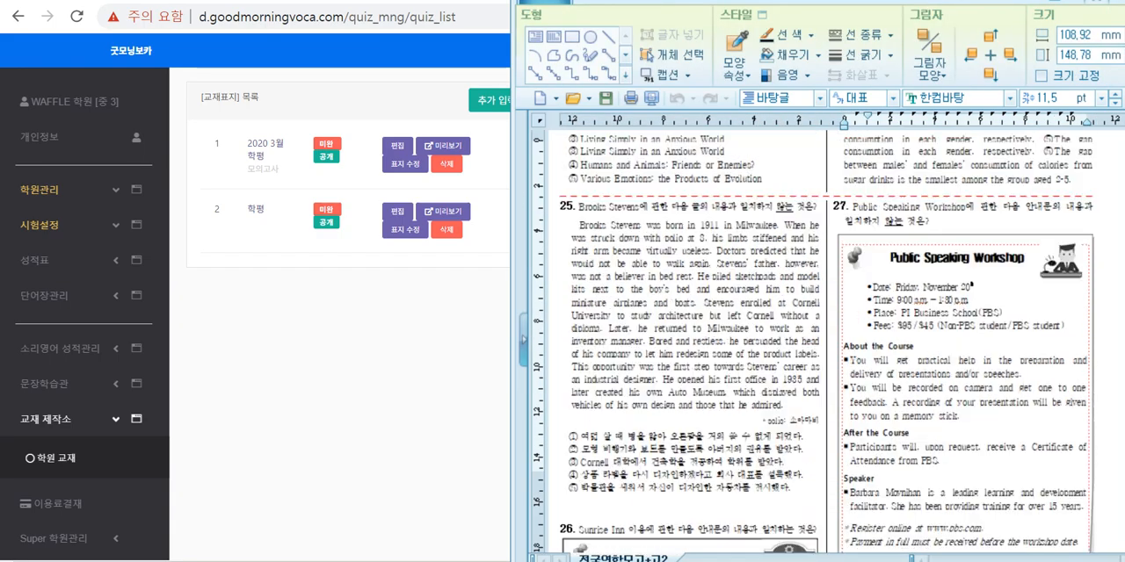
left_click(967, 390)
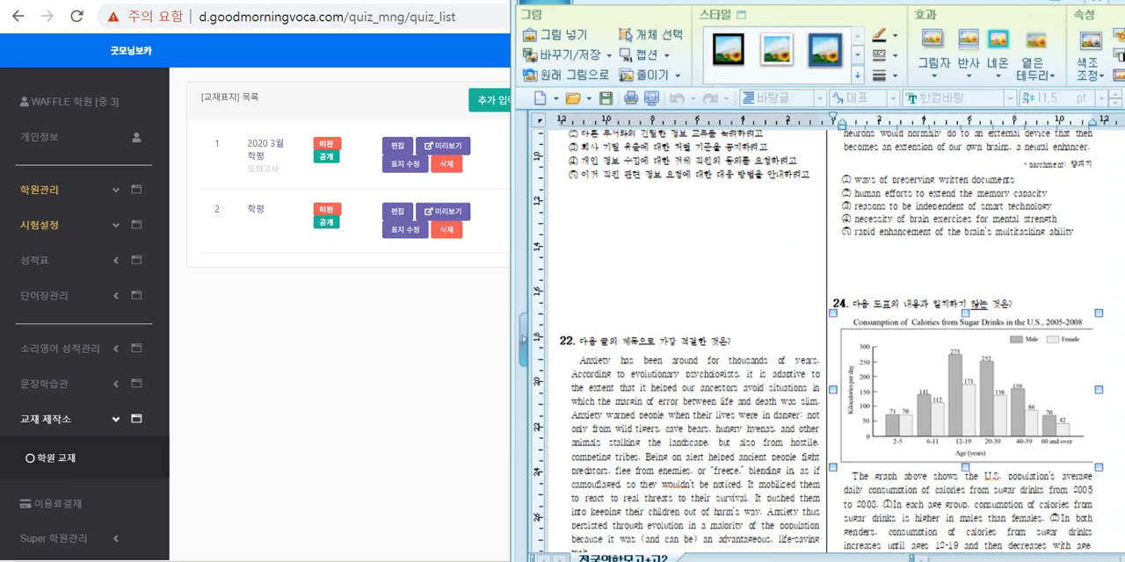
Step: Write an underlined "pdf" below the textbook list, and draw an arrow toward the list from a circled note on question 24's chart
left_click_drag(236, 317, 240, 365)
mouse_move(236, 320)
left_mouse_down()
mouse_move(247, 326)
mouse_move(233, 340)
left_mouse_up()
left_click_drag(276, 284, 275, 339)
mouse_move(318, 276)
left_mouse_down()
mouse_move(306, 274)
mouse_move(302, 341)
left_mouse_up()
left_click_drag(294, 308, 313, 305)
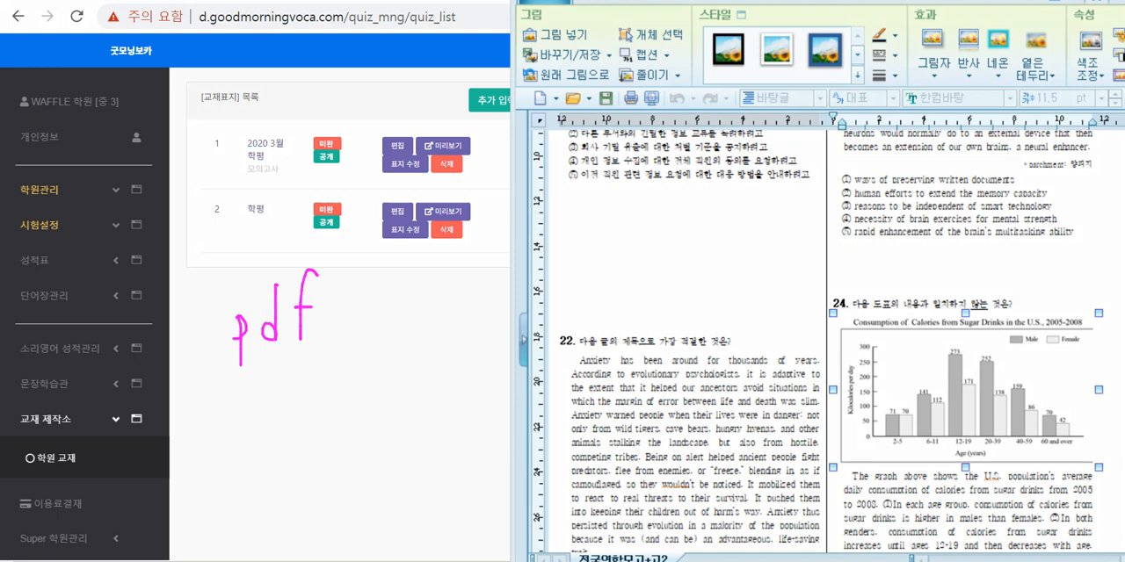
left_click_drag(230, 363, 318, 337)
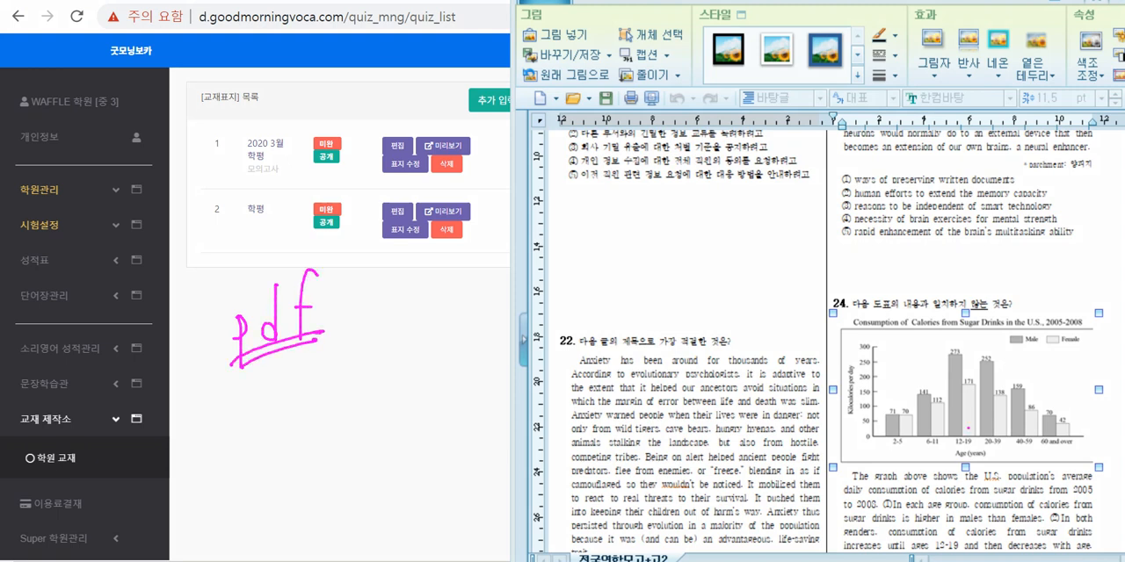
mouse_move(967, 428)
left_mouse_down()
mouse_move(962, 356)
mouse_move(936, 369)
mouse_move(939, 406)
left_mouse_up()
mouse_move(951, 381)
left_mouse_down()
mouse_move(965, 371)
mouse_move(972, 411)
mouse_move(812, 282)
mouse_move(467, 264)
mouse_move(415, 279)
mouse_move(445, 290)
left_mouse_up()
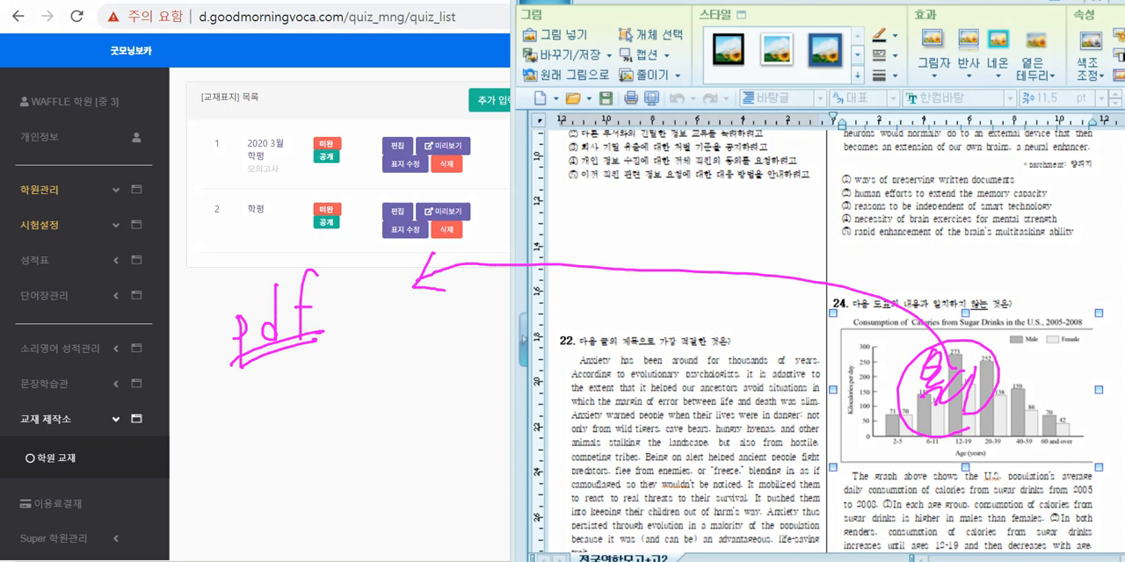
Step: Write "hwp" with a short Korean note beneath the underlined "pdf", and clear all the ink
mouse_move(265, 391)
left_mouse_down()
mouse_move(273, 376)
mouse_move(276, 415)
left_mouse_up()
left_click_drag(287, 388, 297, 389)
left_click_drag(303, 383, 305, 441)
left_click_drag(303, 384, 304, 403)
left_click_drag(319, 354, 323, 376)
left_click_drag(321, 372, 320, 390)
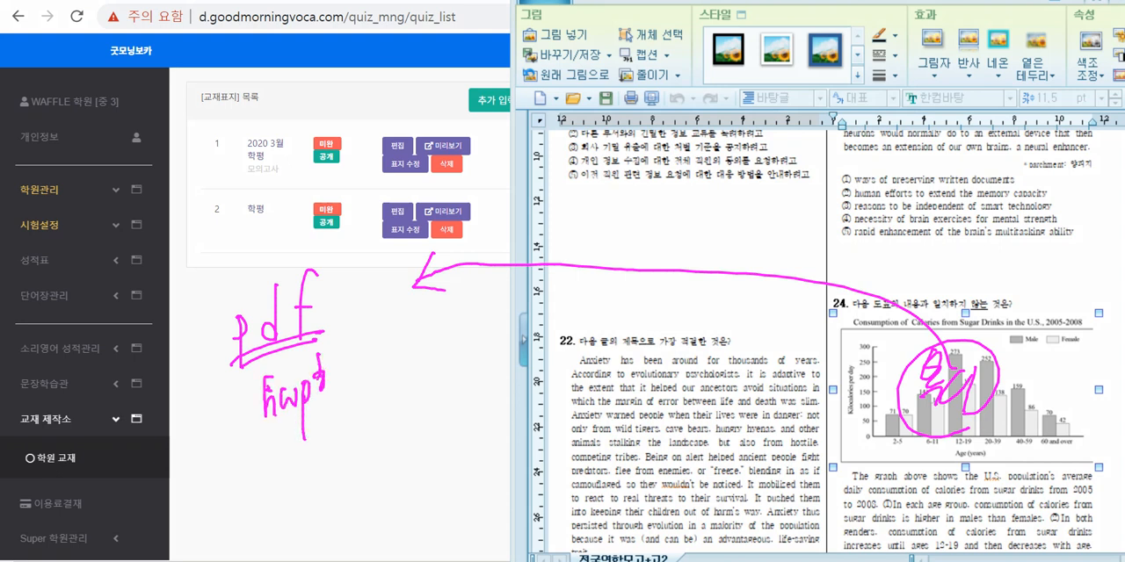
left_click_drag(333, 356, 335, 385)
mouse_move(326, 392)
left_mouse_down()
mouse_move(344, 396)
mouse_move(343, 382)
left_mouse_up()
left_click_drag(341, 374, 367, 406)
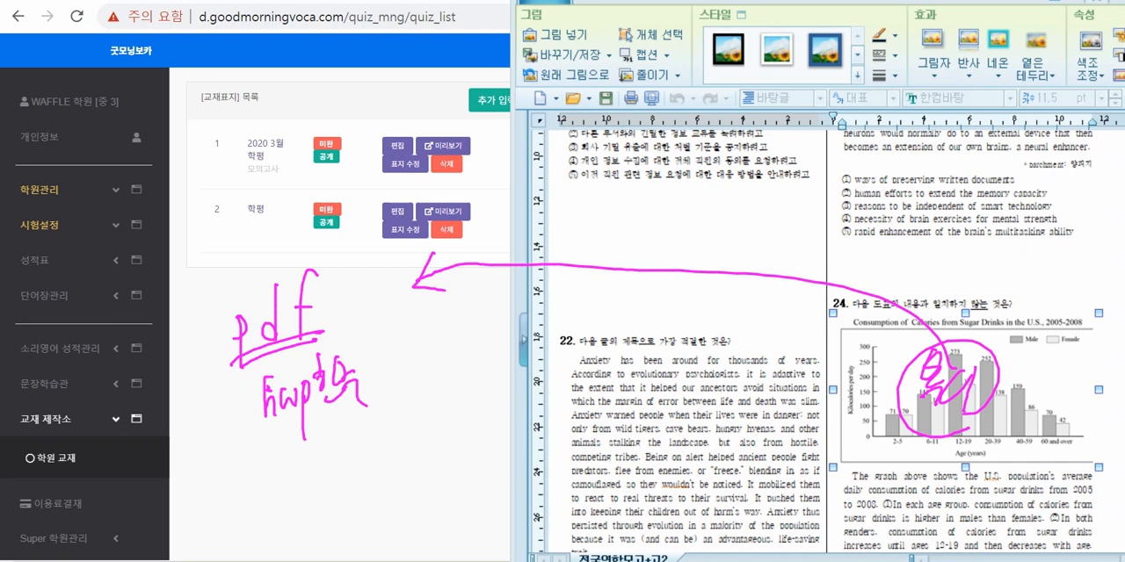
key("Escape")
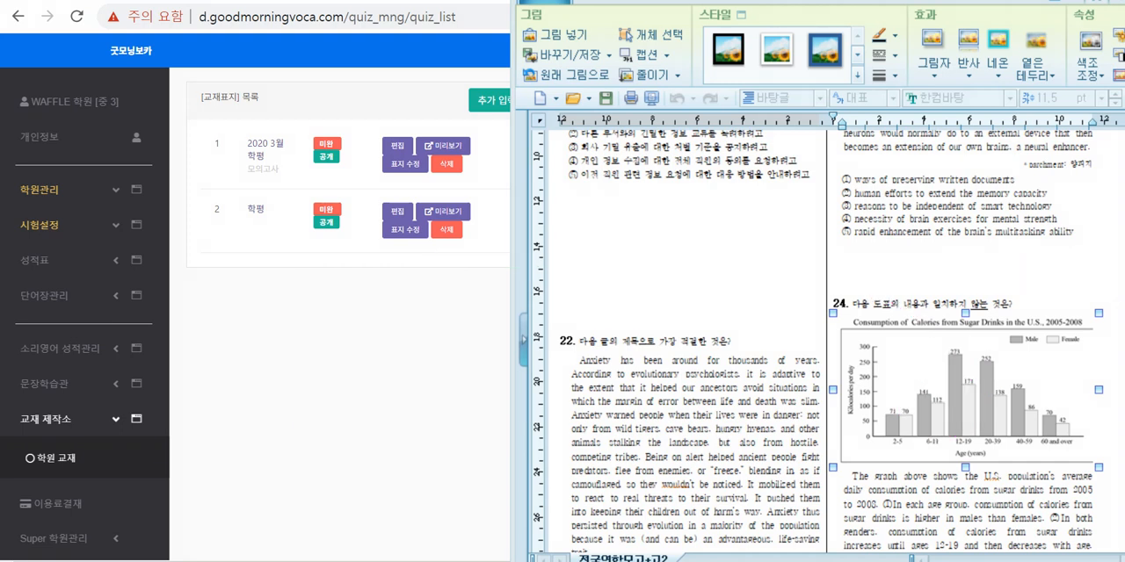
scroll(964, 386, "down", 1)
mouse_move(849, 269)
left_mouse_down()
mouse_move(973, 441)
mouse_move(1000, 510)
left_mouse_up()
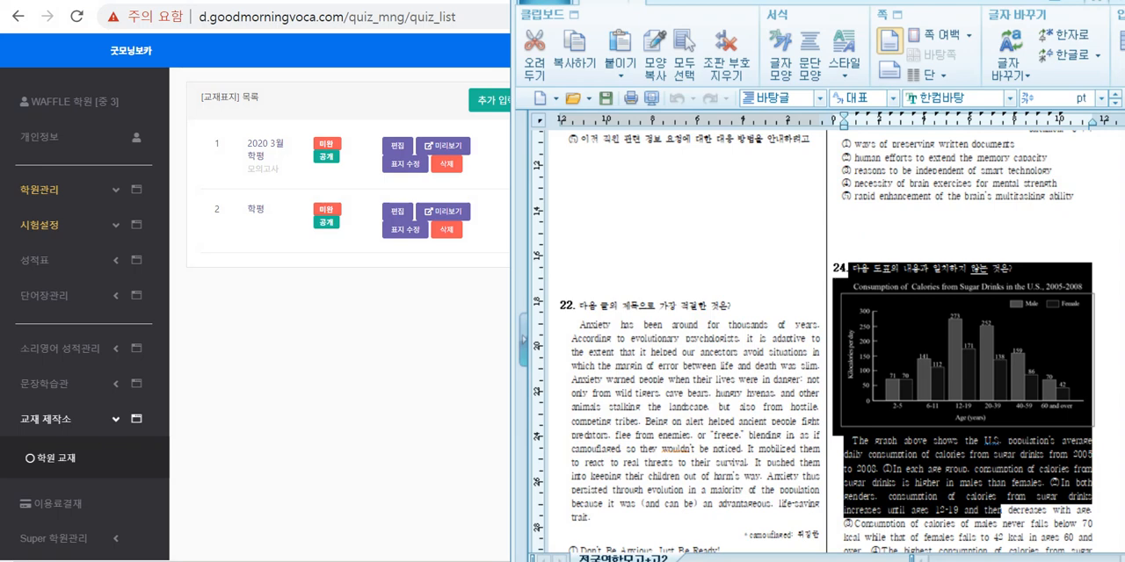
right_click(893, 376)
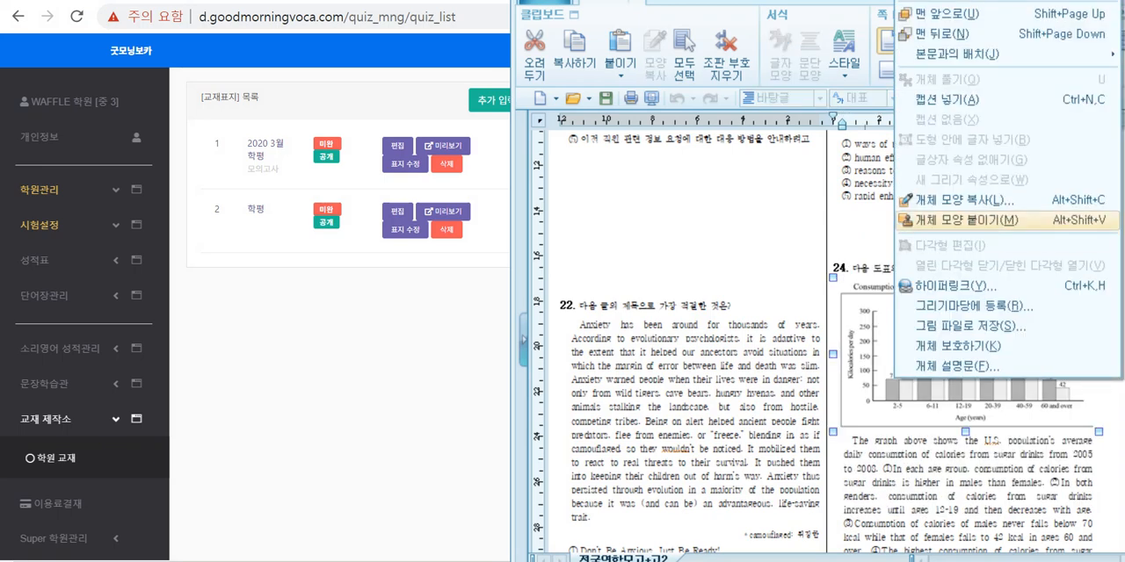
left_click(560, 234)
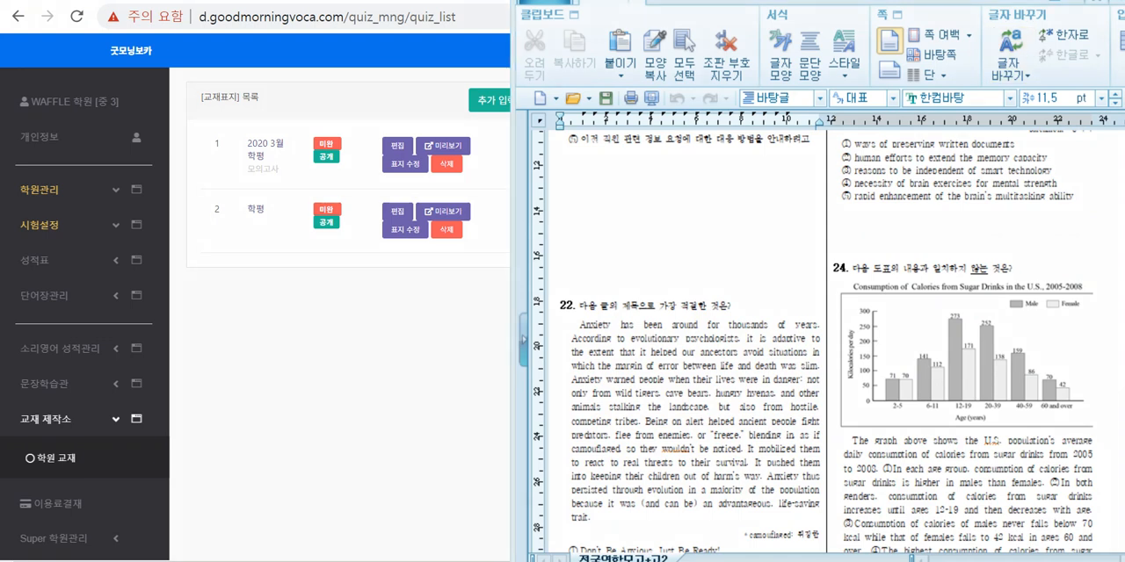
Step: Circle question 24's chart and the passage below it, and draw an arrow from the chart to the textbook web page
mouse_move(970, 426)
left_mouse_down()
mouse_move(841, 351)
mouse_move(987, 417)
left_mouse_up()
mouse_move(974, 520)
left_mouse_down()
mouse_move(896, 526)
mouse_move(1002, 479)
mouse_move(985, 511)
left_mouse_up()
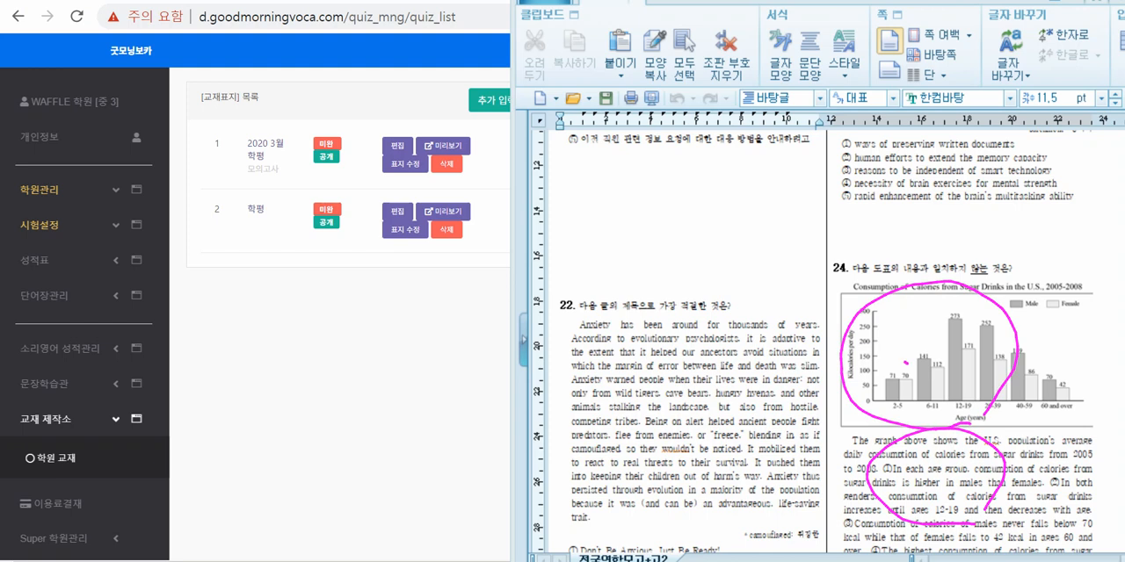
mouse_move(906, 362)
left_mouse_down()
mouse_move(701, 260)
mouse_move(552, 248)
mouse_move(495, 295)
mouse_move(524, 293)
left_mouse_up()
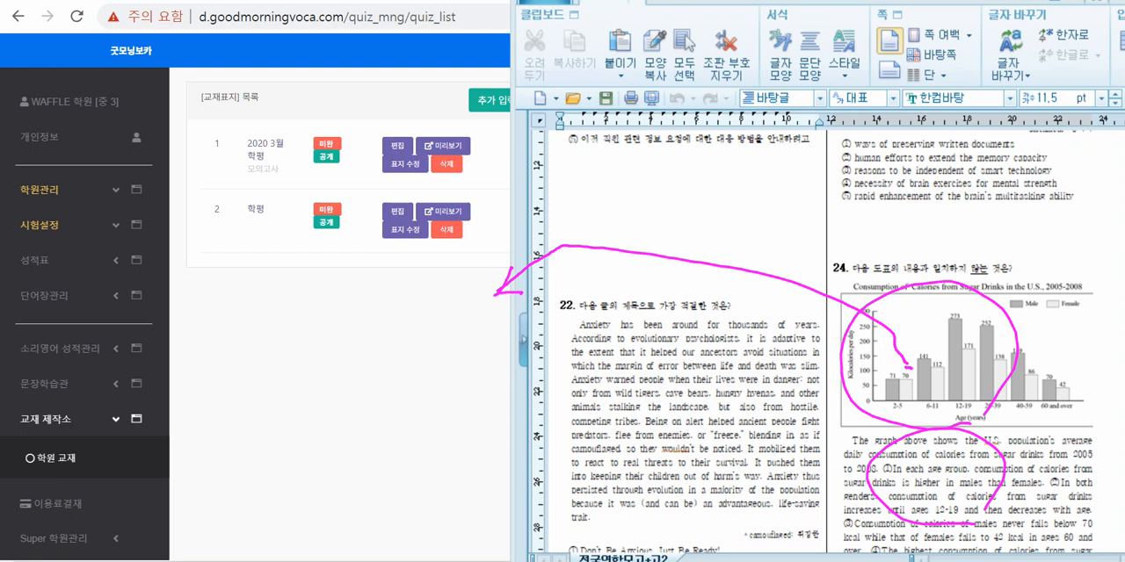
Step: Handwrite a short Korean word over the middle of question 24's chart and loop around it
mouse_move(939, 344)
left_mouse_down()
mouse_move(936, 358)
mouse_move(961, 352)
left_mouse_up()
mouse_move(961, 344)
left_mouse_down()
mouse_move(959, 383)
mouse_move(966, 357)
left_mouse_up()
left_click_drag(990, 332, 981, 381)
left_click_drag(968, 381, 985, 383)
mouse_move(977, 315)
left_mouse_down()
mouse_move(949, 377)
mouse_move(974, 379)
left_mouse_up()
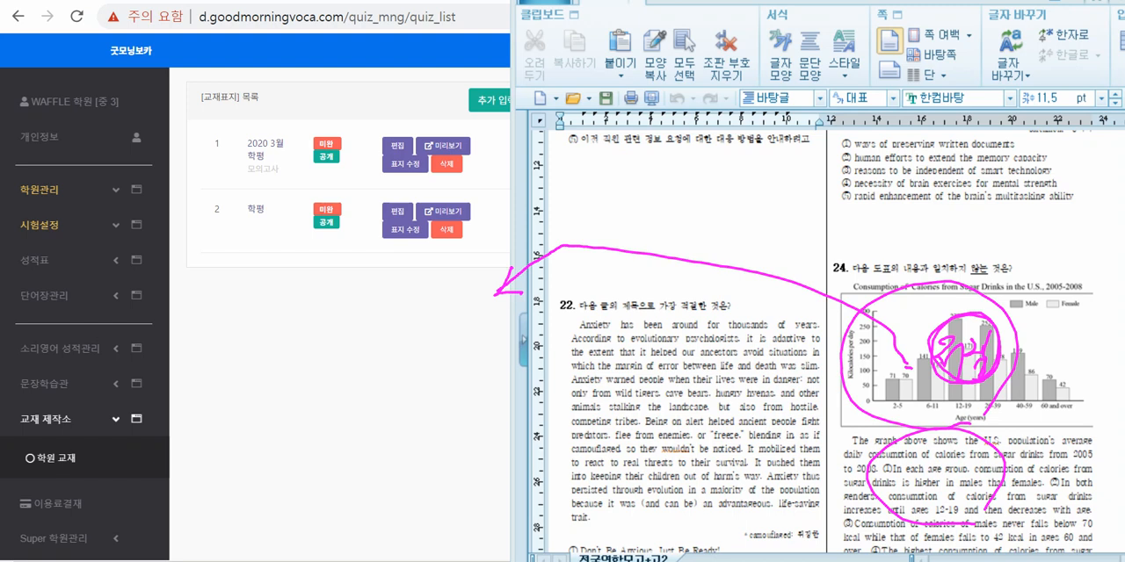
mouse_move(998, 344)
left_mouse_down()
mouse_move(977, 379)
mouse_move(1007, 325)
mouse_move(1001, 364)
left_mouse_up()
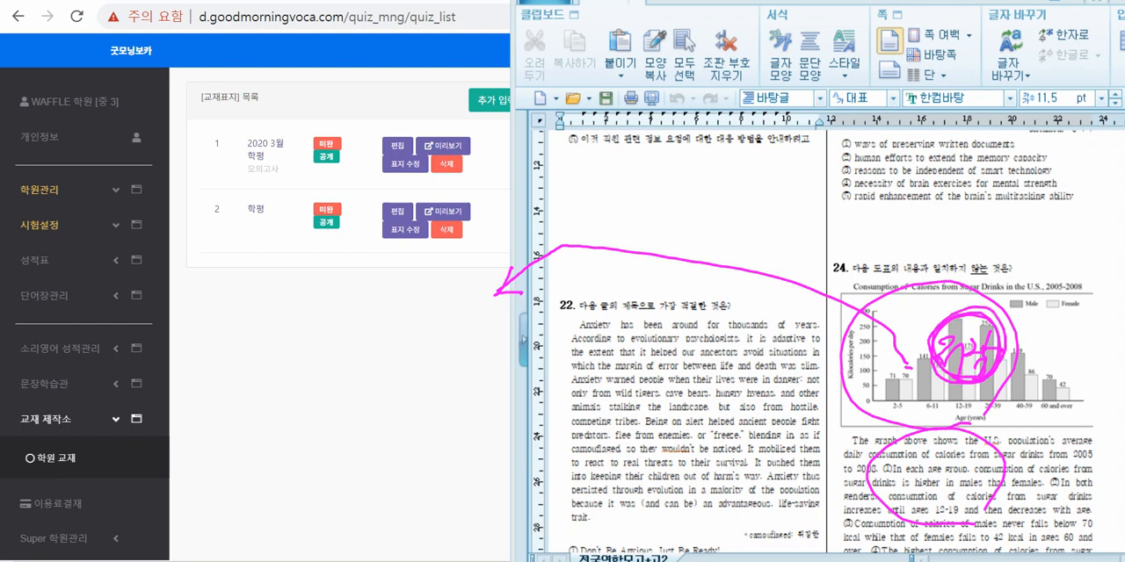
Step: Draw a second arrow from question 24's chart to the textbook web page and loop again around the handwritten word on the chart
mouse_move(880, 397)
left_mouse_down()
mouse_move(515, 325)
mouse_move(473, 333)
left_mouse_up()
left_click_drag(488, 306, 473, 333)
mouse_move(944, 341)
left_mouse_down()
mouse_move(964, 357)
mouse_move(994, 354)
left_mouse_up()
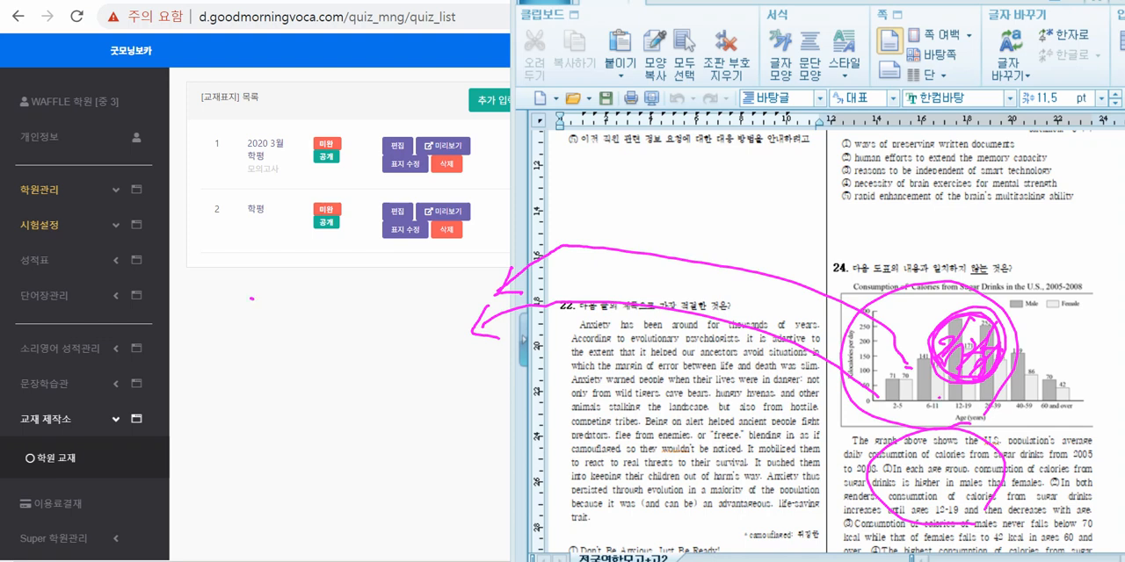
Step: Mark a short vertical stroke below the textbook list and handwrite a circled, short Korean word beside it
mouse_move(251, 299)
left_mouse_down()
mouse_move(252, 311)
mouse_move(302, 290)
mouse_move(299, 312)
left_mouse_up()
left_click_drag(287, 321, 314, 304)
left_click_drag(324, 283, 316, 310)
left_click_drag(318, 304, 330, 313)
left_click_drag(310, 327, 328, 326)
left_click_drag(306, 278, 326, 277)
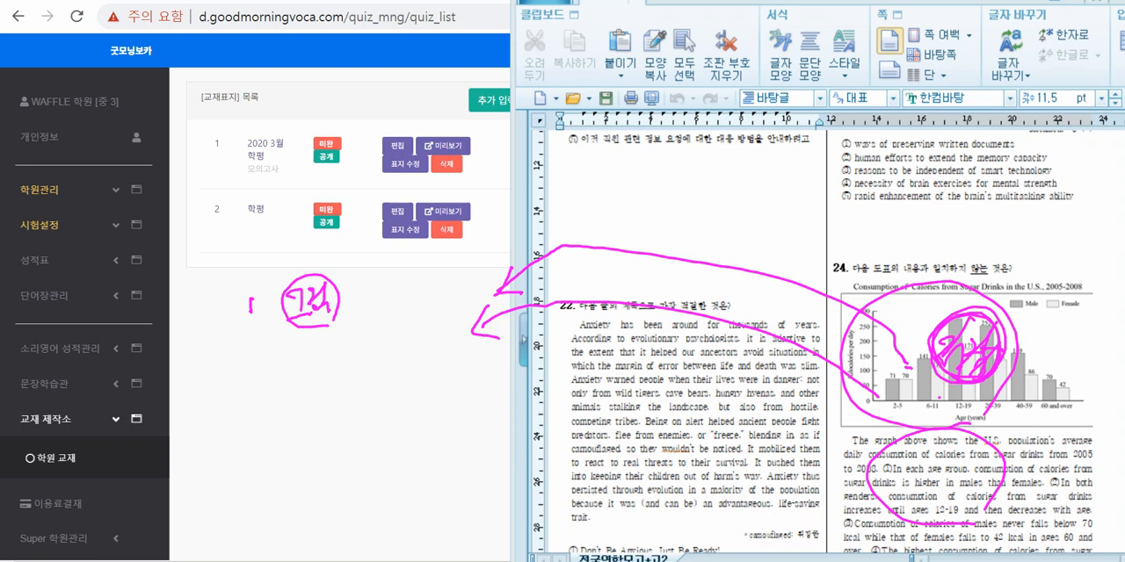
Step: Draw a bent line down from the stroke, and sketch a page outline filled with text lines below the textbook list
mouse_move(265, 326)
left_mouse_down()
mouse_move(233, 373)
mouse_move(265, 391)
left_mouse_up()
mouse_move(398, 299)
left_mouse_down()
mouse_move(412, 438)
mouse_move(474, 416)
mouse_move(428, 408)
left_mouse_up()
left_click_drag(402, 314, 448, 300)
mouse_move(409, 335)
left_mouse_down()
mouse_move(453, 317)
mouse_move(460, 330)
left_mouse_up()
left_click_drag(412, 350, 465, 343)
mouse_move(419, 365)
left_mouse_down()
mouse_move(467, 352)
mouse_move(467, 367)
left_mouse_up()
mouse_move(430, 388)
left_mouse_down()
mouse_move(466, 378)
mouse_move(467, 394)
left_mouse_up()
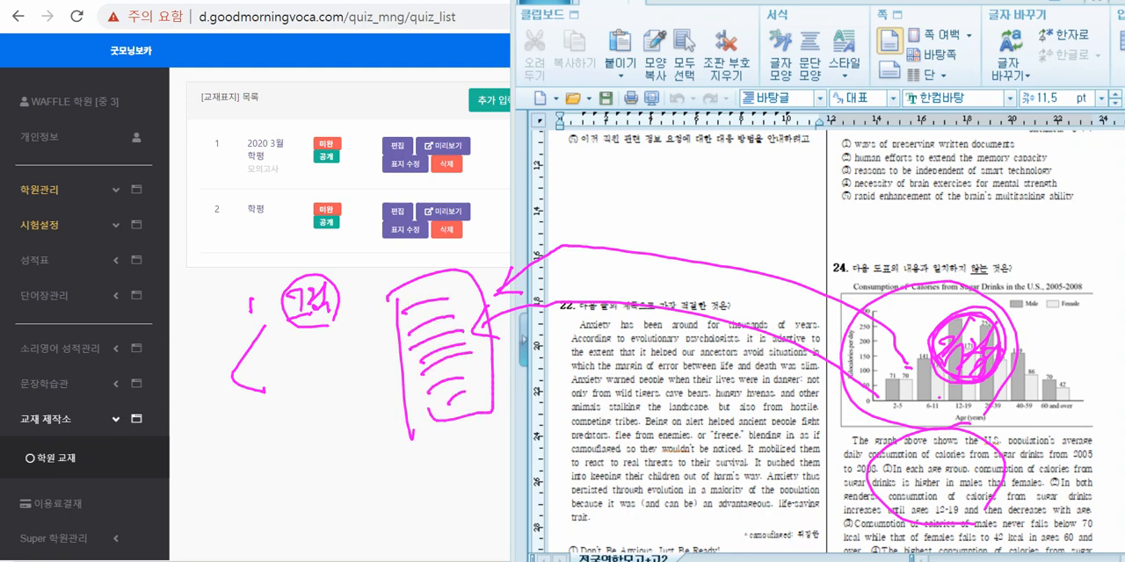
Step: Scribble over the upper part of the sketched page and its edge, and add small loops near the upper arrow
mouse_move(396, 308)
left_mouse_down()
mouse_move(445, 297)
mouse_move(361, 328)
left_mouse_up()
mouse_move(416, 294)
left_mouse_down()
mouse_move(416, 304)
mouse_move(445, 307)
left_mouse_up()
mouse_move(355, 317)
left_mouse_down()
mouse_move(367, 329)
mouse_move(462, 309)
mouse_move(354, 337)
mouse_move(382, 351)
left_mouse_up()
mouse_move(429, 348)
left_mouse_down()
mouse_move(471, 330)
mouse_move(363, 355)
mouse_move(392, 358)
mouse_move(396, 343)
left_mouse_up()
left_click_drag(452, 290, 509, 273)
left_click_drag(521, 249, 558, 232)
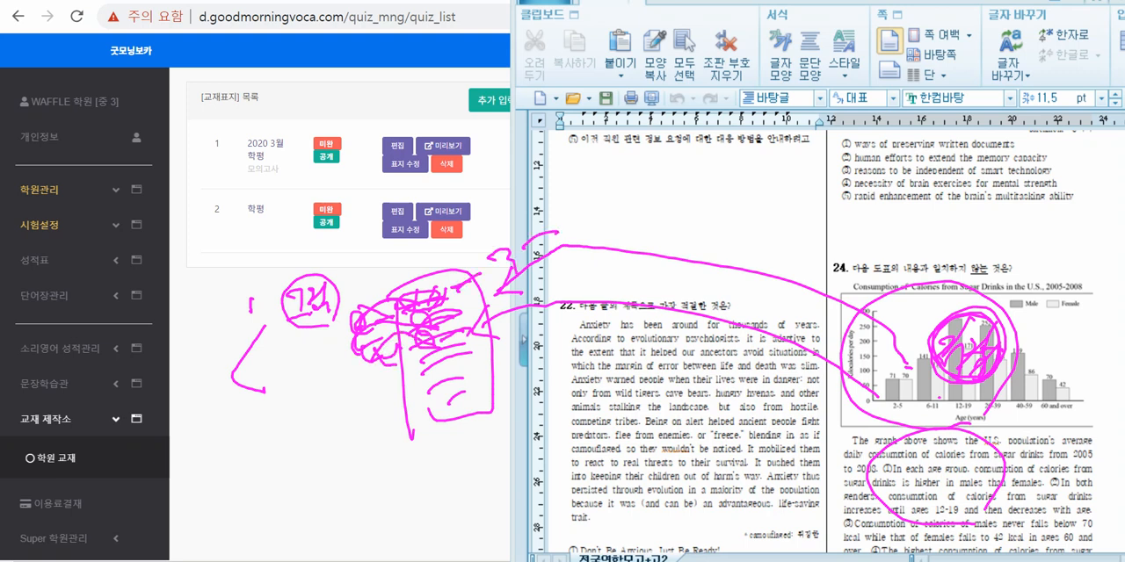
mouse_move(437, 270)
left_mouse_down()
mouse_move(421, 286)
mouse_move(432, 297)
left_mouse_up()
mouse_move(533, 248)
left_mouse_down()
mouse_move(508, 235)
mouse_move(529, 254)
left_mouse_up()
left_click_drag(599, 221, 593, 225)
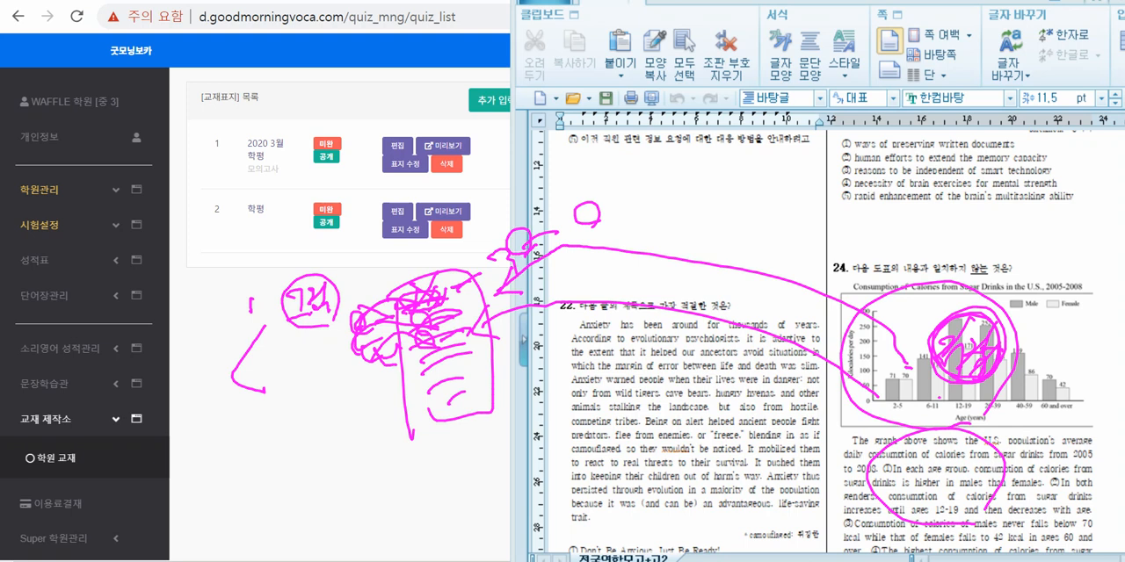
Step: Scribble over the rest of the sketched page and draw an arrow leading down from its side
left_click_drag(407, 431, 469, 415)
mouse_move(438, 313)
left_mouse_down()
mouse_move(447, 403)
mouse_move(455, 379)
left_mouse_up()
left_click_drag(451, 279, 404, 373)
left_click_drag(481, 296, 425, 432)
left_click_drag(438, 359, 341, 392)
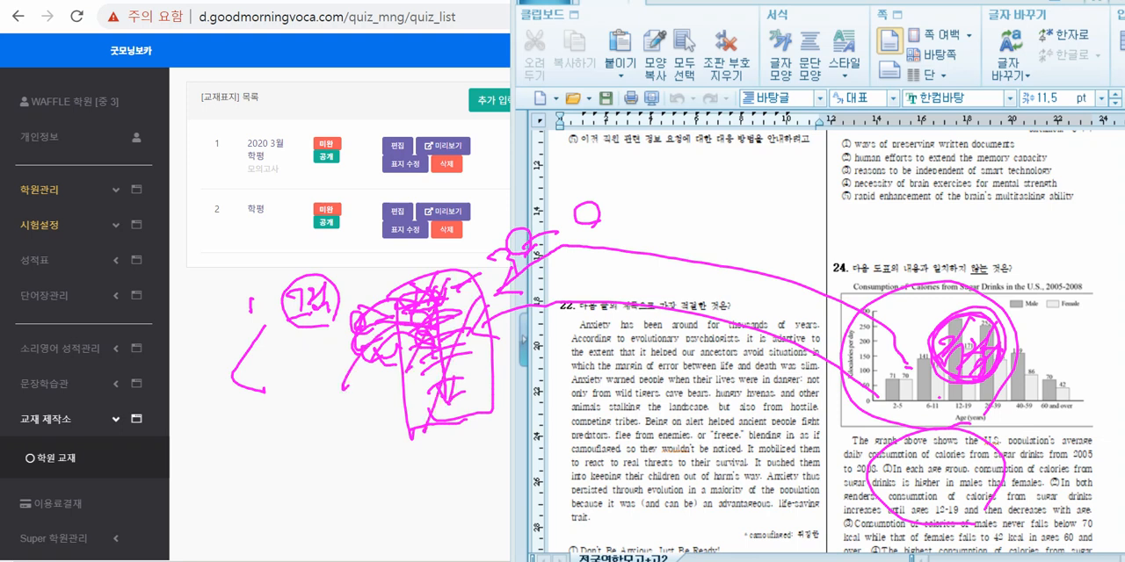
left_click_drag(341, 353, 355, 379)
Step: Handwrite two numbered Korean notes beneath the sketched page and loop around them
left_click_drag(337, 469, 337, 490)
left_click_drag(333, 465, 376, 477)
left_click_drag(360, 482, 380, 497)
mouse_move(381, 454)
left_mouse_down()
mouse_move(382, 471)
mouse_move(395, 468)
left_mouse_up()
left_click_drag(383, 475, 393, 492)
left_click_drag(352, 492, 406, 500)
mouse_move(345, 506)
left_mouse_down()
mouse_move(358, 521)
mouse_move(348, 500)
mouse_move(396, 500)
left_mouse_up()
mouse_move(383, 507)
left_mouse_down()
mouse_move(383, 525)
mouse_move(398, 518)
left_mouse_up()
mouse_move(397, 496)
left_mouse_down()
mouse_move(409, 523)
mouse_move(425, 522)
left_mouse_up()
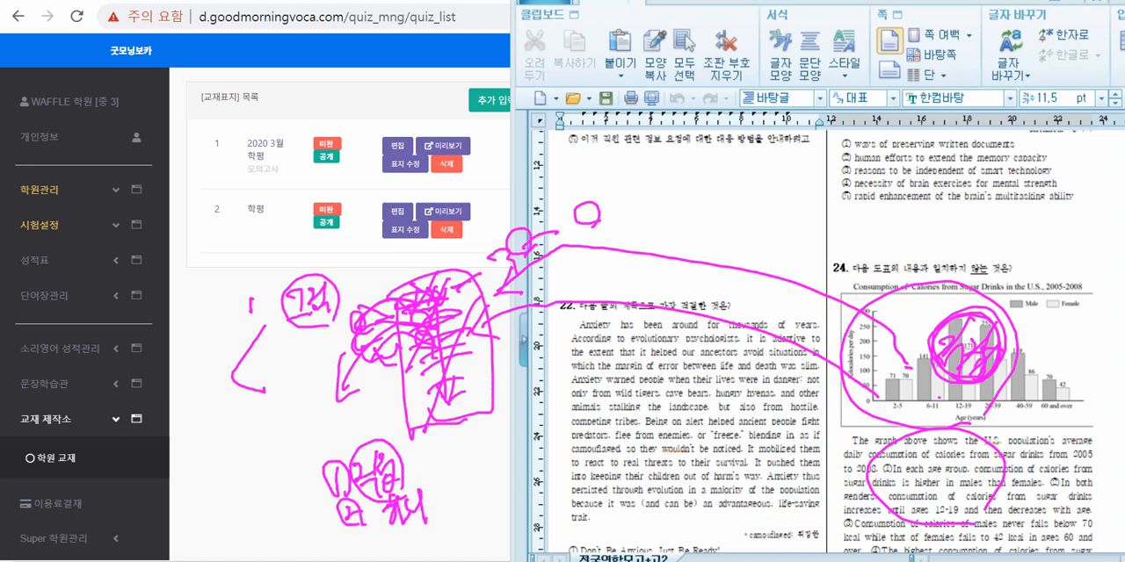
mouse_move(428, 476)
left_mouse_down()
mouse_move(447, 510)
mouse_move(480, 496)
mouse_move(489, 478)
mouse_move(456, 481)
mouse_move(462, 499)
left_mouse_up()
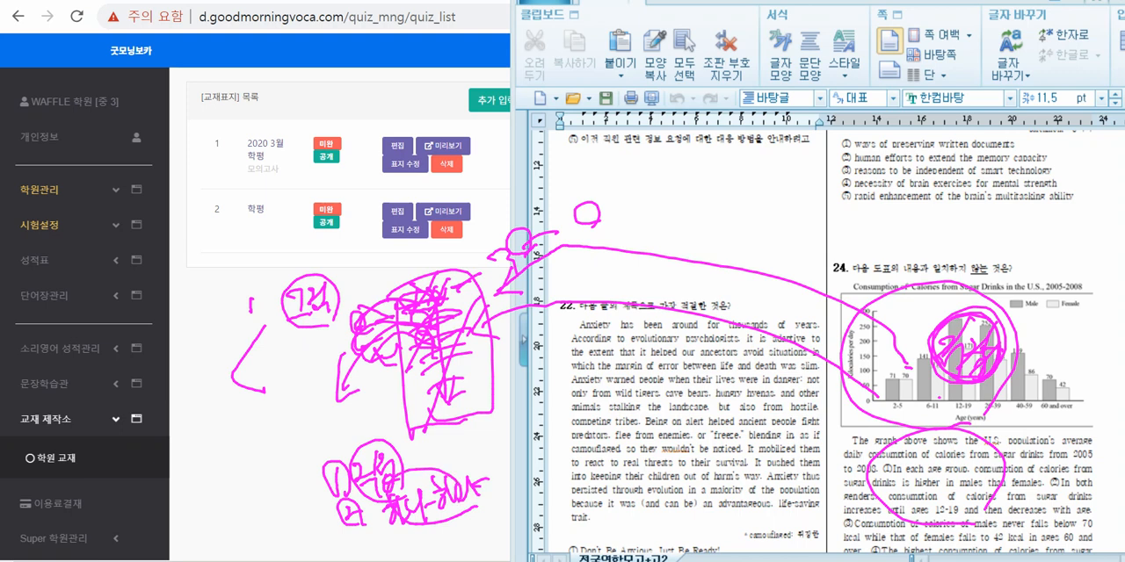
Step: Link the sketched page to the notes with a line, and write a circled 2 and an underlined Korean syllable over question 22's passage
left_click_drag(516, 461, 534, 475)
mouse_move(536, 494)
left_mouse_down()
mouse_move(522, 496)
mouse_move(533, 489)
left_mouse_up()
left_click_drag(424, 436, 398, 524)
mouse_move(395, 474)
left_mouse_down()
mouse_move(442, 509)
mouse_move(620, 480)
left_mouse_up()
left_click_drag(552, 433, 577, 430)
mouse_move(558, 439)
left_mouse_down()
mouse_move(562, 452)
mouse_move(583, 455)
left_mouse_up()
left_click_drag(584, 455, 577, 483)
Step: Loop around the sketched page and the numbered notes for emphasis, and clear all the ink
left_click_drag(441, 338, 460, 388)
mouse_move(468, 364)
left_mouse_down()
mouse_move(446, 388)
mouse_move(497, 424)
mouse_move(413, 318)
left_mouse_up()
left_click_drag(404, 408, 421, 263)
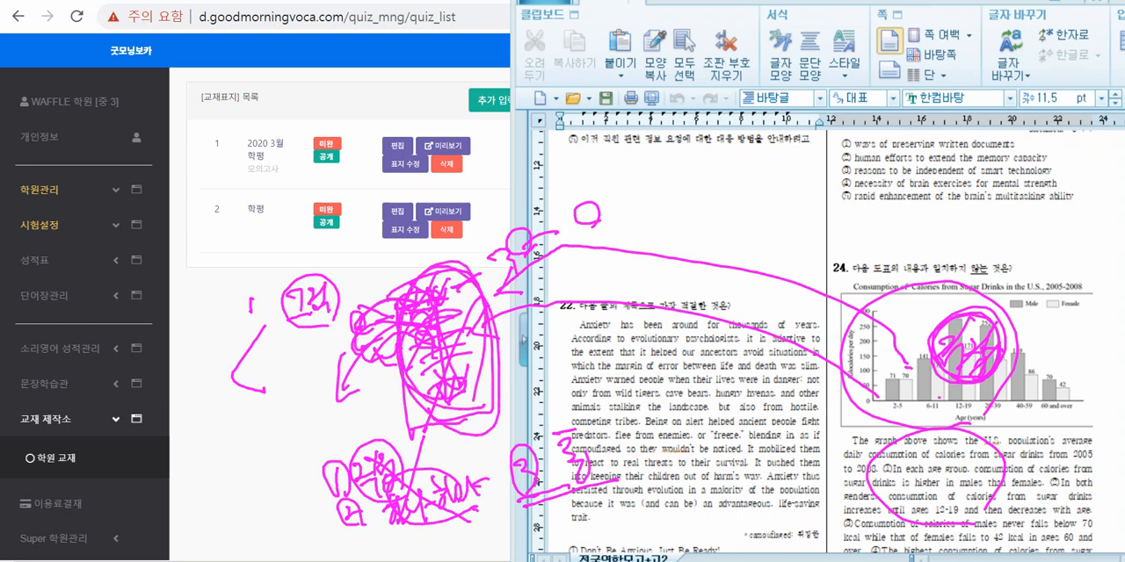
mouse_move(430, 531)
left_mouse_down()
mouse_move(444, 441)
mouse_move(439, 523)
left_mouse_up()
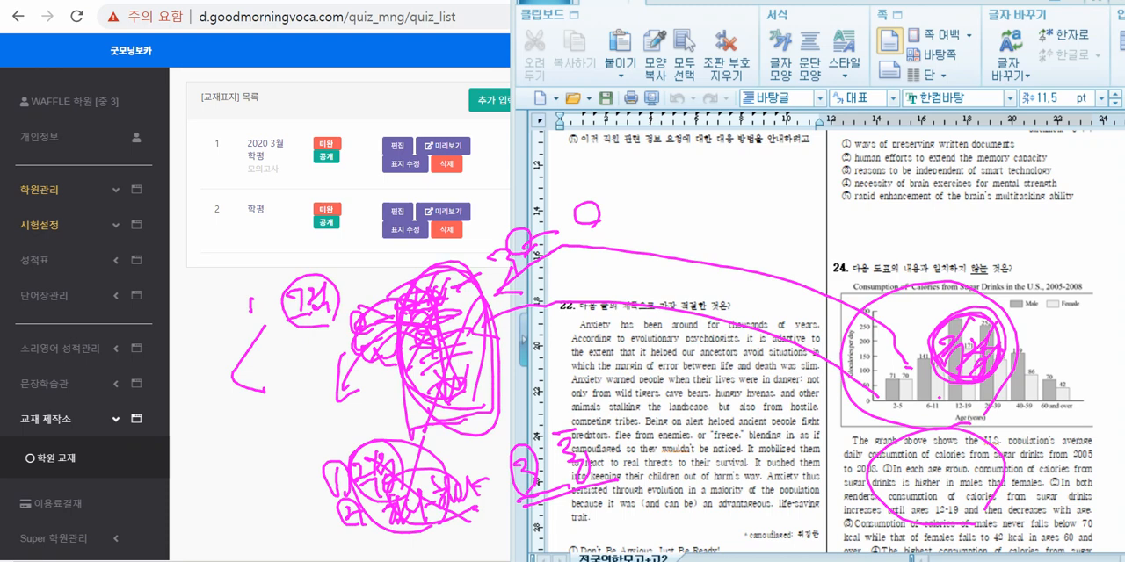
key("Escape")
Step: Mark the starts of questions 21 and 23, bracket questions 17 and 21, and draw an arrow toward question 23
left_click(855, 208)
scroll(856, 208, "up", 9)
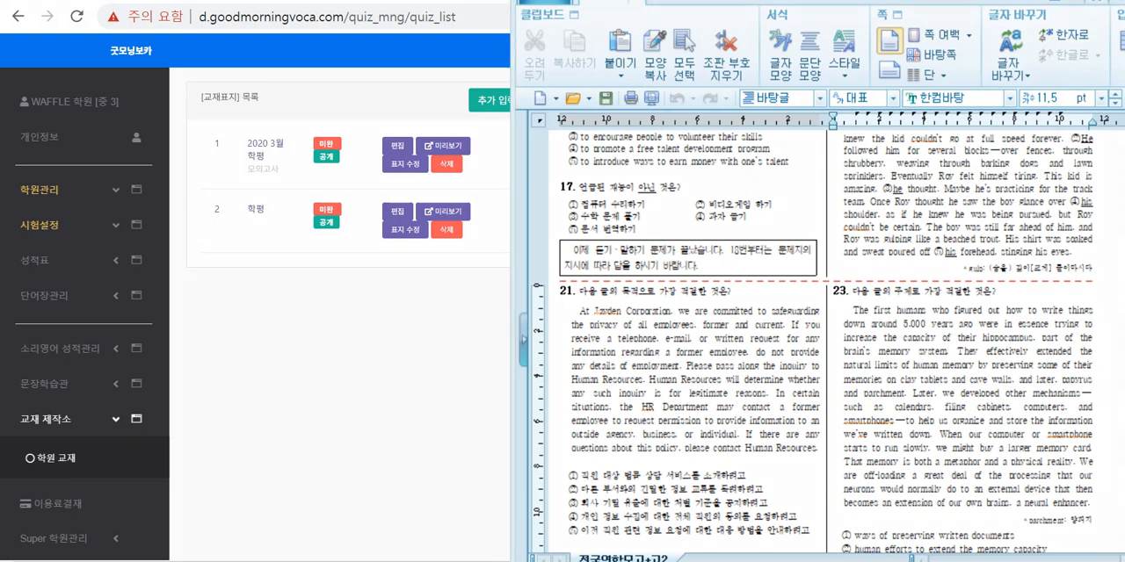
left_click_drag(828, 279, 854, 282)
left_click_drag(557, 282, 585, 281)
mouse_move(572, 173)
left_mouse_down()
mouse_move(573, 450)
mouse_move(605, 527)
left_mouse_up()
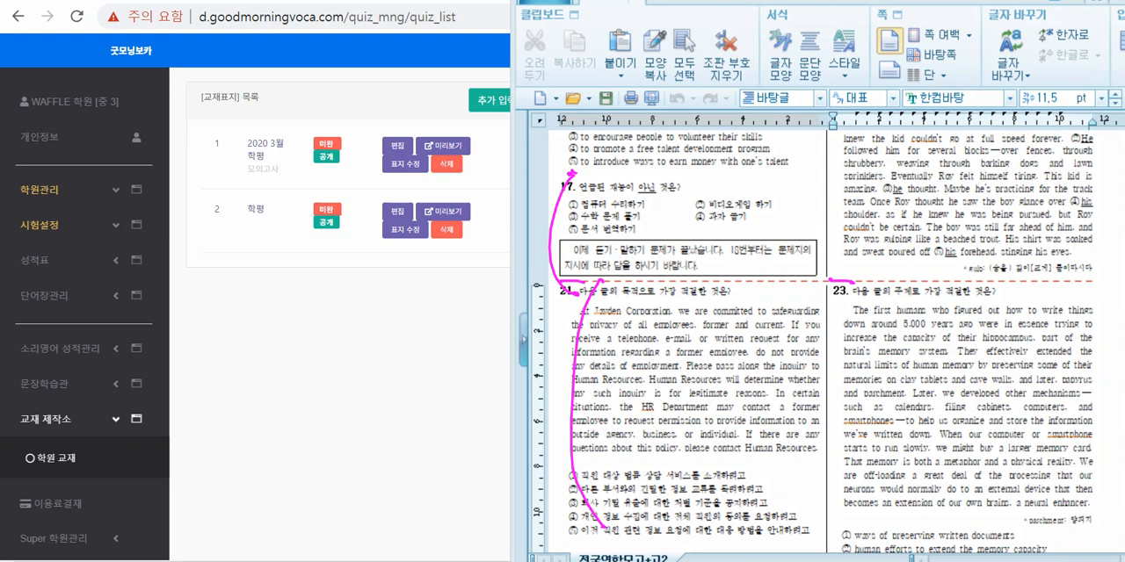
left_click_drag(790, 318, 825, 287)
Step: Sketch a page split by dashed lines into numbered sections with downward arrows below the textbook list, and clear the ink
mouse_move(394, 302)
left_mouse_down()
mouse_move(376, 303)
mouse_move(435, 383)
mouse_move(406, 297)
left_mouse_up()
left_click_drag(326, 324, 338, 324)
left_click(345, 325)
mouse_move(363, 323)
left_mouse_down()
mouse_move(376, 322)
mouse_move(326, 320)
mouse_move(339, 349)
mouse_move(386, 356)
mouse_move(338, 389)
left_mouse_up()
left_click_drag(335, 403, 365, 400)
left_click_drag(380, 398, 349, 427)
left_click(434, 390)
mouse_move(348, 420)
left_mouse_down()
mouse_move(347, 434)
mouse_move(369, 434)
left_mouse_up()
left_click_drag(409, 430, 422, 426)
left_click_drag(400, 296, 404, 387)
left_click_drag(394, 383, 407, 392)
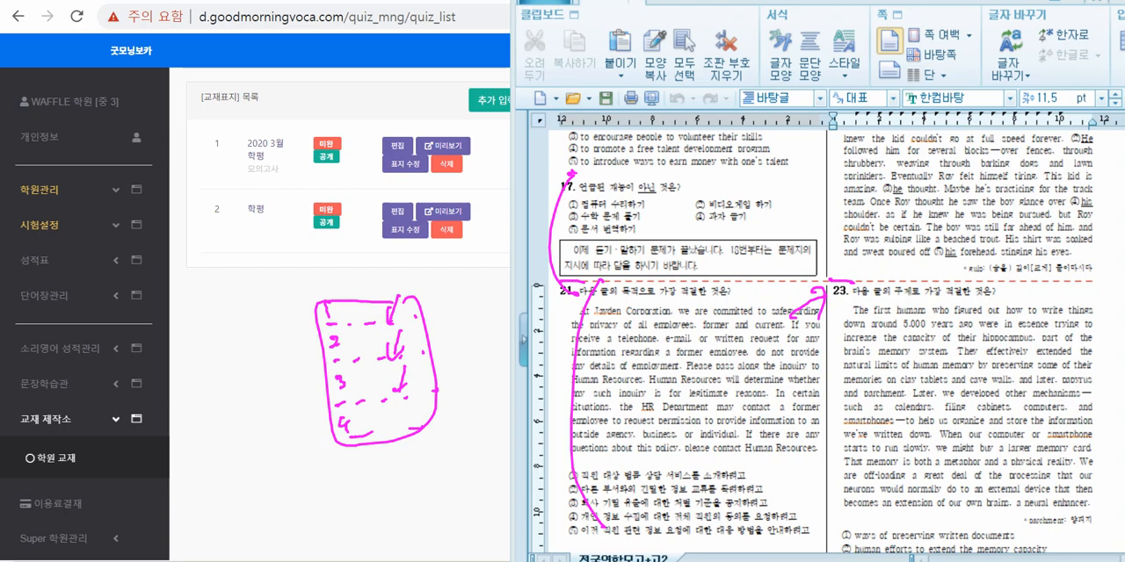
key("Escape")
Step: Sketch a keyboard outline below the textbook list, labelling Esc, circling the key under it and adding two backtick strokes
left_click(967, 204)
scroll(967, 204, "up", 5)
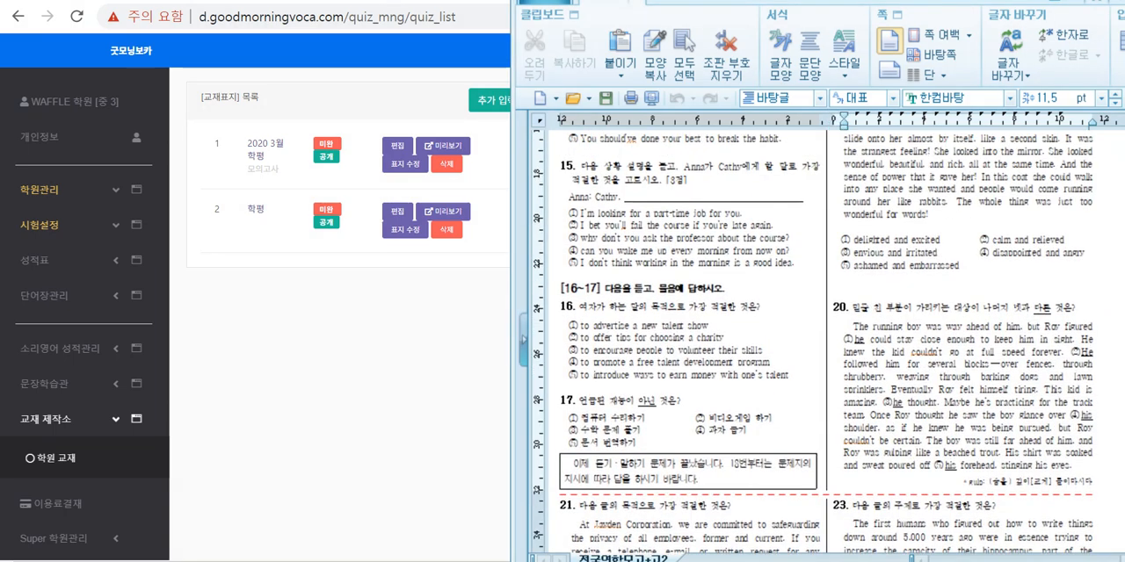
scroll(967, 204, "up", 3)
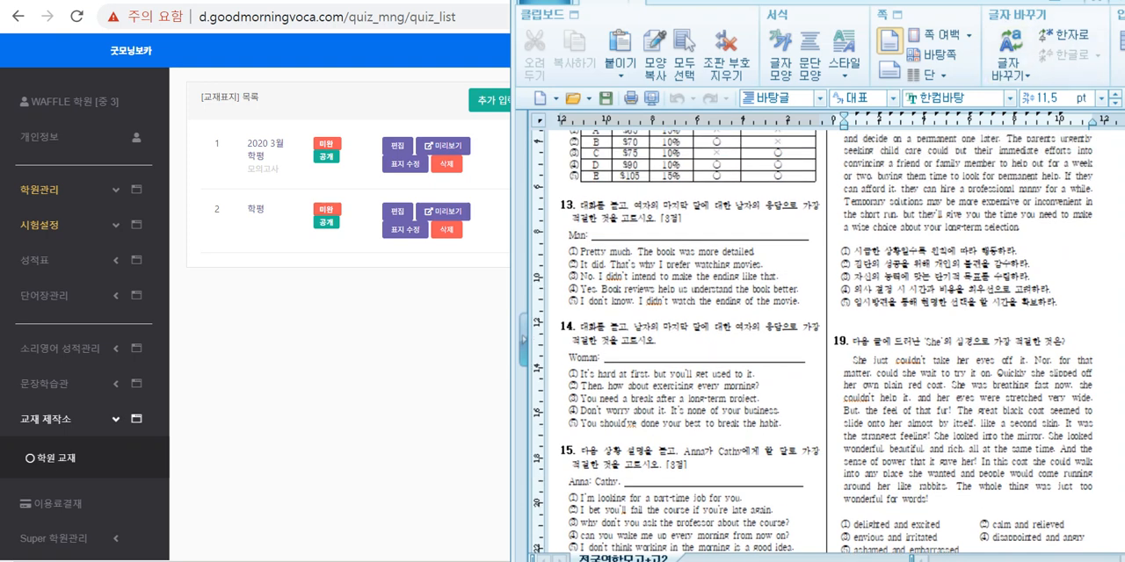
mouse_move(278, 306)
left_mouse_down()
mouse_move(344, 379)
mouse_move(303, 290)
mouse_move(276, 294)
mouse_move(275, 310)
left_mouse_up()
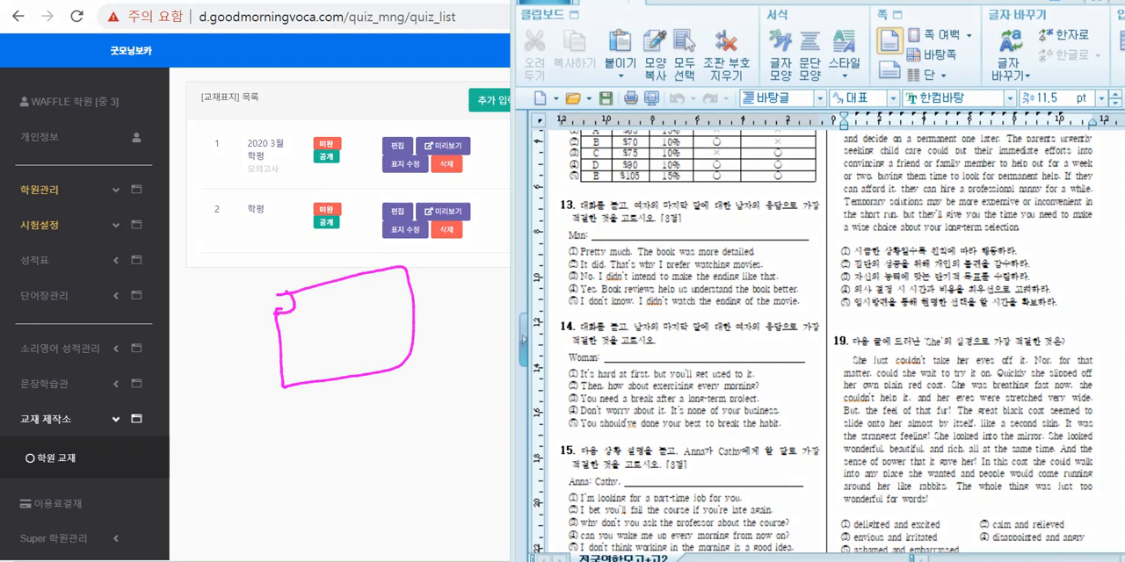
mouse_move(287, 272)
left_mouse_down()
mouse_move(277, 296)
mouse_move(299, 281)
mouse_move(286, 303)
mouse_move(272, 294)
mouse_move(304, 311)
left_mouse_up()
left_click_drag(320, 294, 313, 314)
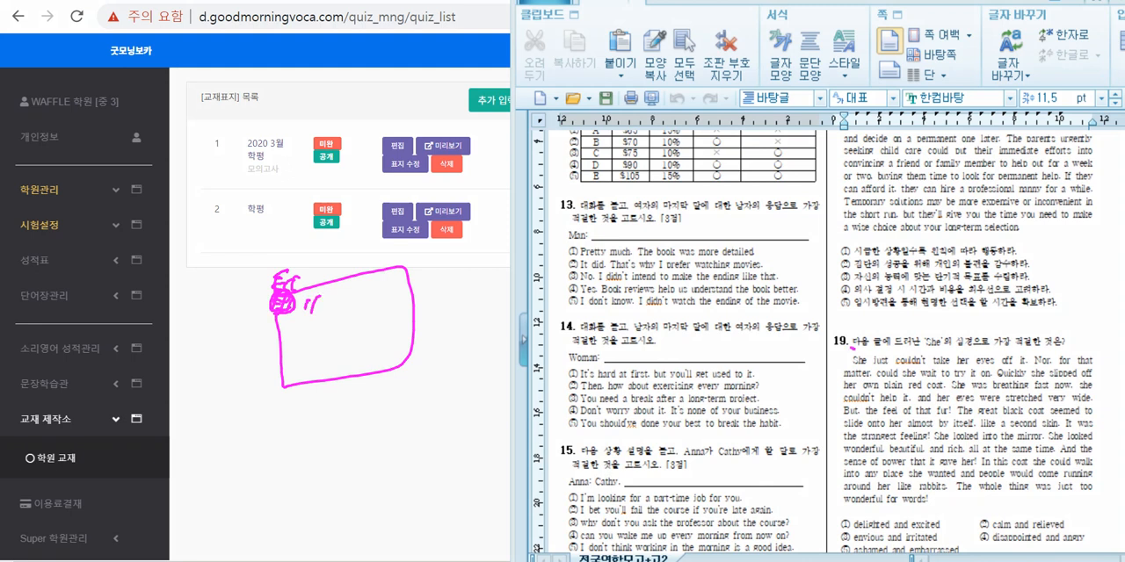
Step: Draw double backtick strokes before questions 19, 14 and 13, box in questions 13 and 14, and clear the ink
left_click_drag(851, 348, 806, 337)
left_click_drag(564, 329, 544, 343)
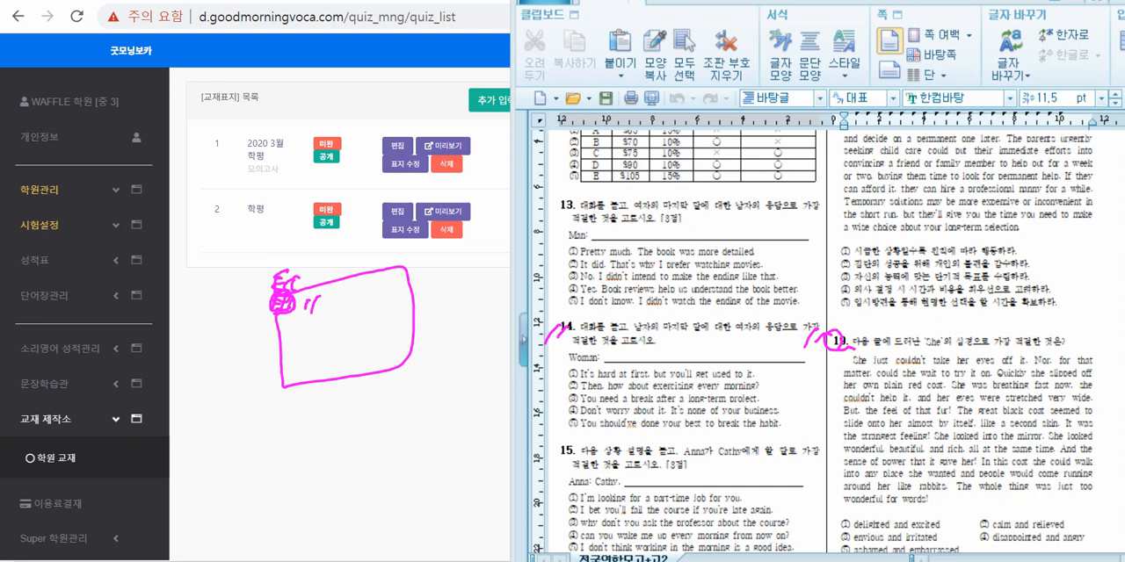
mouse_move(560, 195)
left_mouse_down()
mouse_move(545, 213)
mouse_move(576, 321)
left_mouse_up()
left_click(575, 196)
left_click(563, 211)
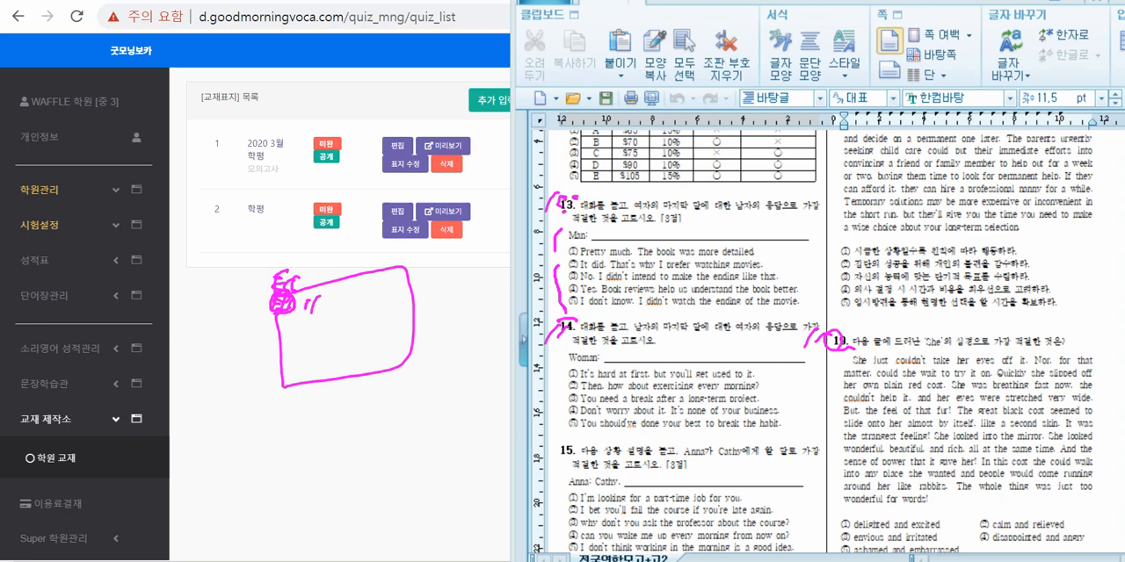
mouse_move(687, 189)
left_mouse_down()
mouse_move(551, 211)
mouse_move(562, 318)
mouse_move(788, 324)
mouse_move(687, 189)
mouse_move(558, 250)
left_mouse_up()
mouse_move(571, 428)
left_mouse_down()
mouse_move(737, 435)
mouse_move(634, 310)
mouse_move(547, 368)
left_mouse_up()
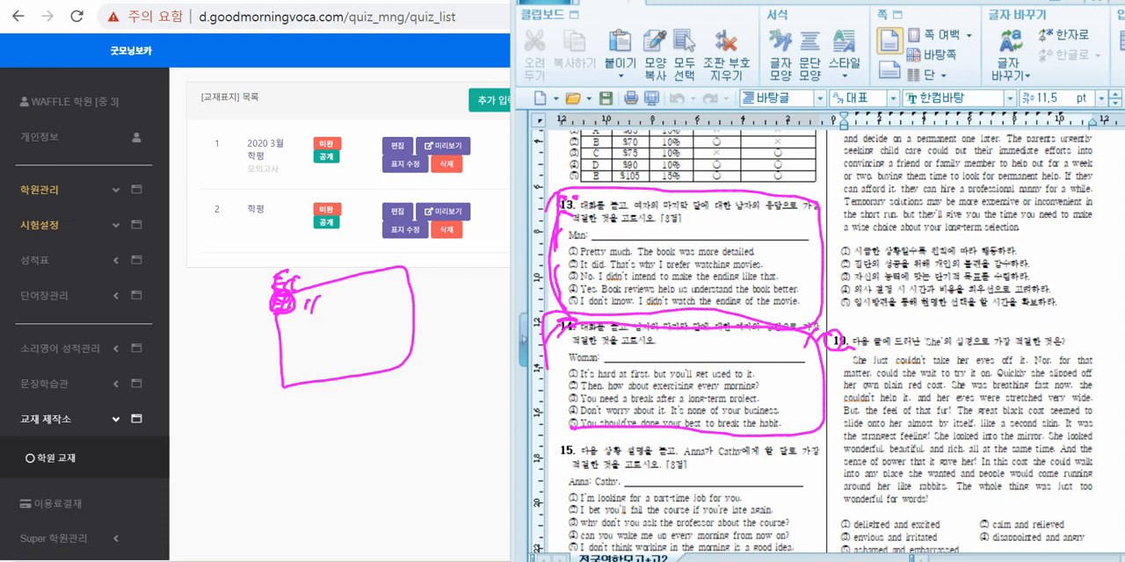
key("Escape")
Step: Insert double backticks (``) in front of the numbers of questions 18 and 19 in the exam document
left_click(851, 345)
scroll(851, 346, "up", 5)
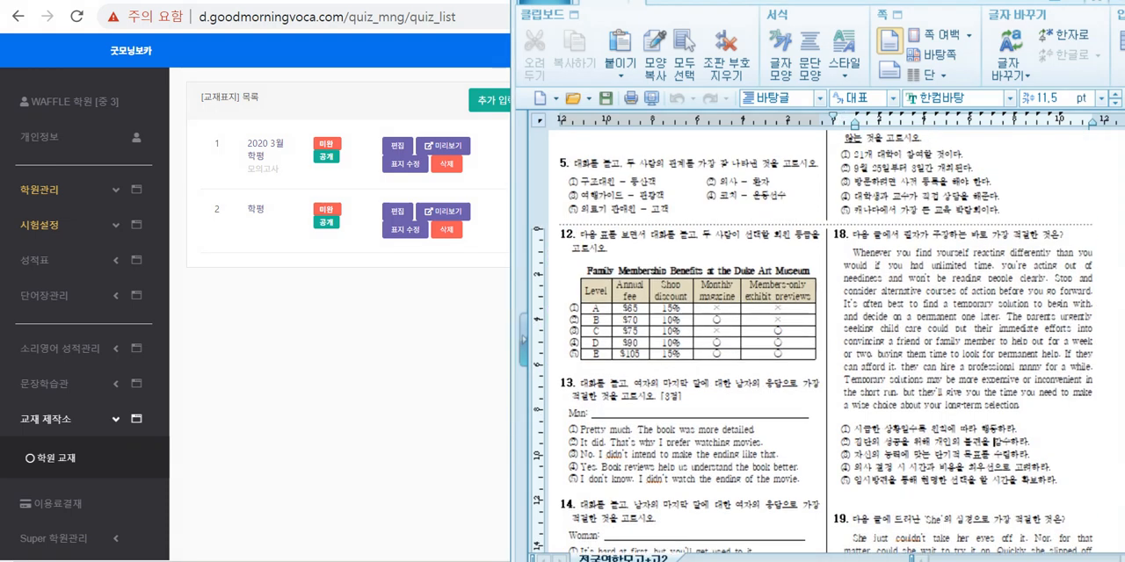
left_click_drag(564, 269, 802, 480)
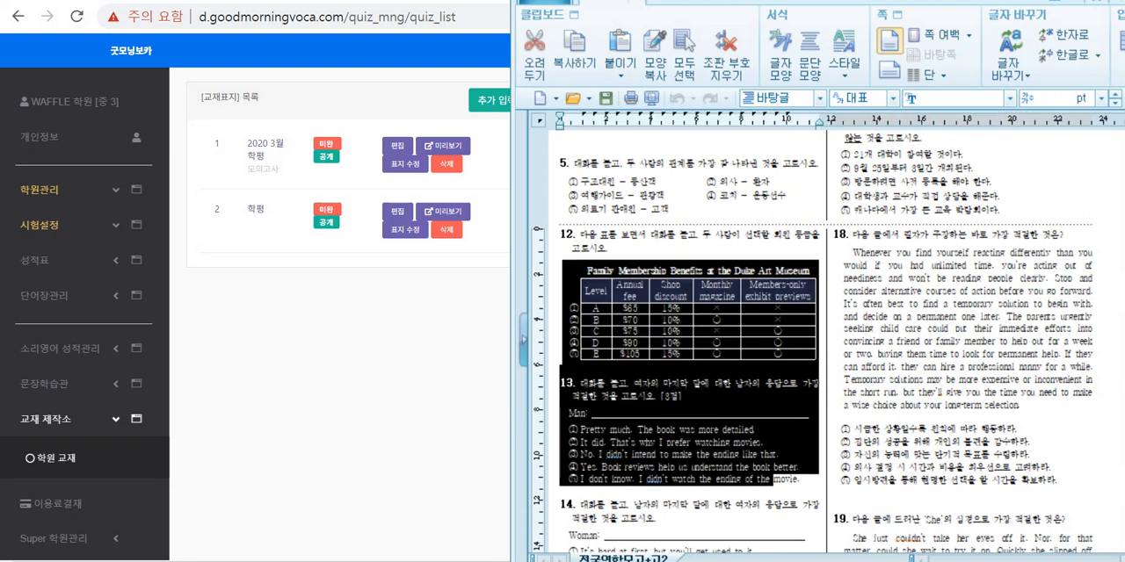
left_click(1070, 367)
left_click(833, 234)
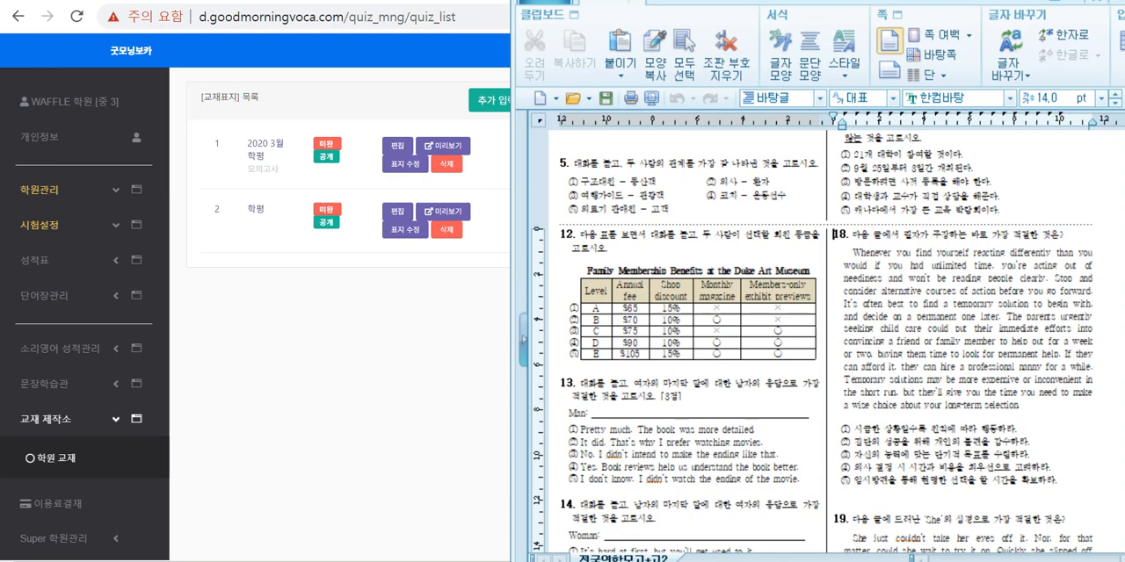
type("``")
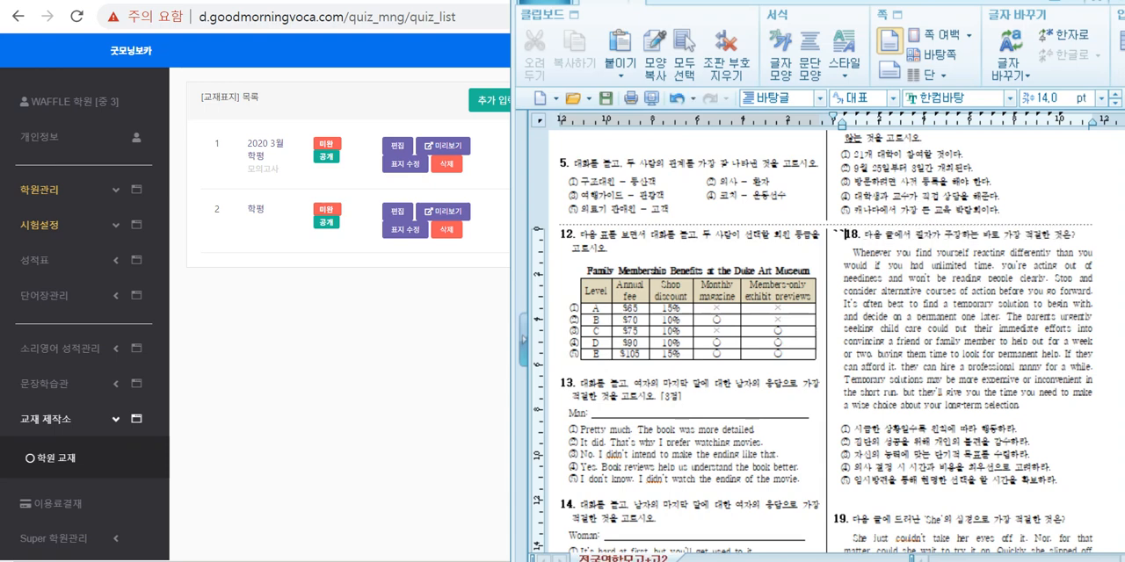
scroll(812, 343, "down", 3)
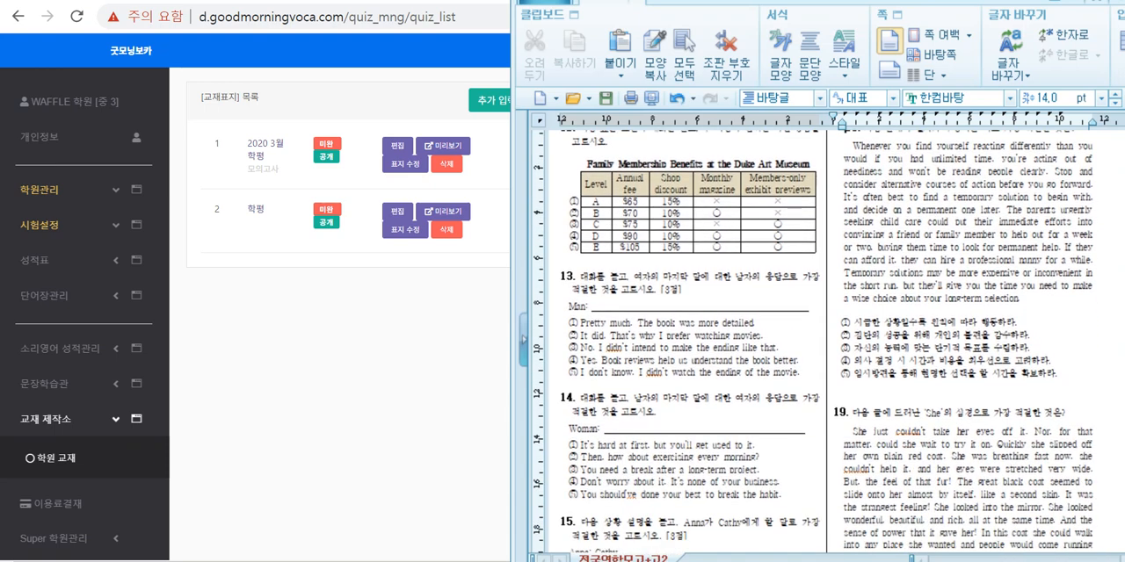
type("``")
scroll(812, 343, "down", 7)
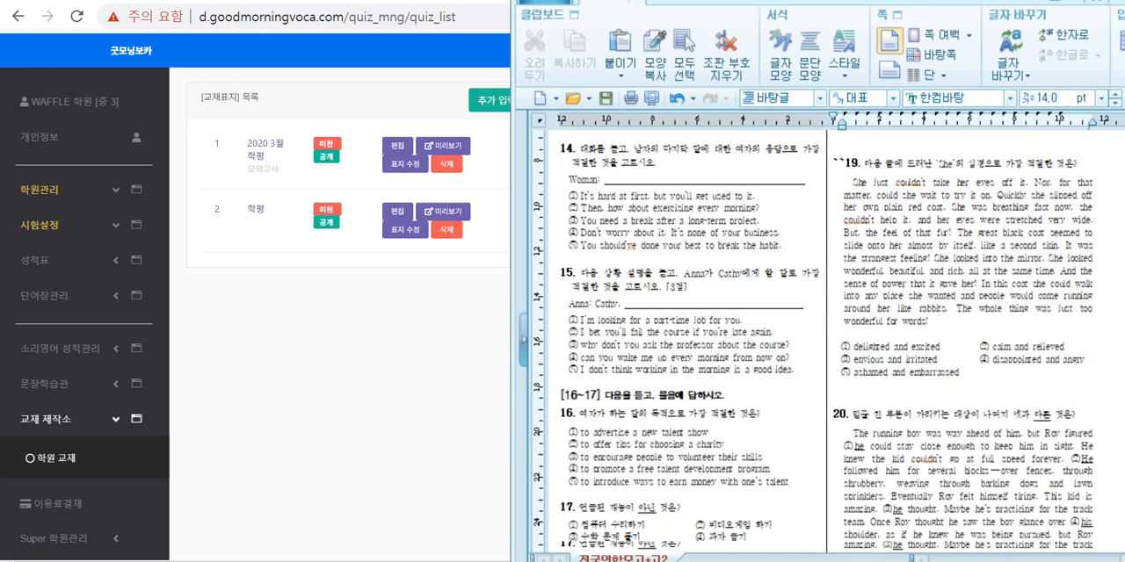
Step: Insert double backticks (``) in front of the numbers of questions 21 and 22
scroll(812, 342, "down", 1)
scroll(812, 342, "down", 7)
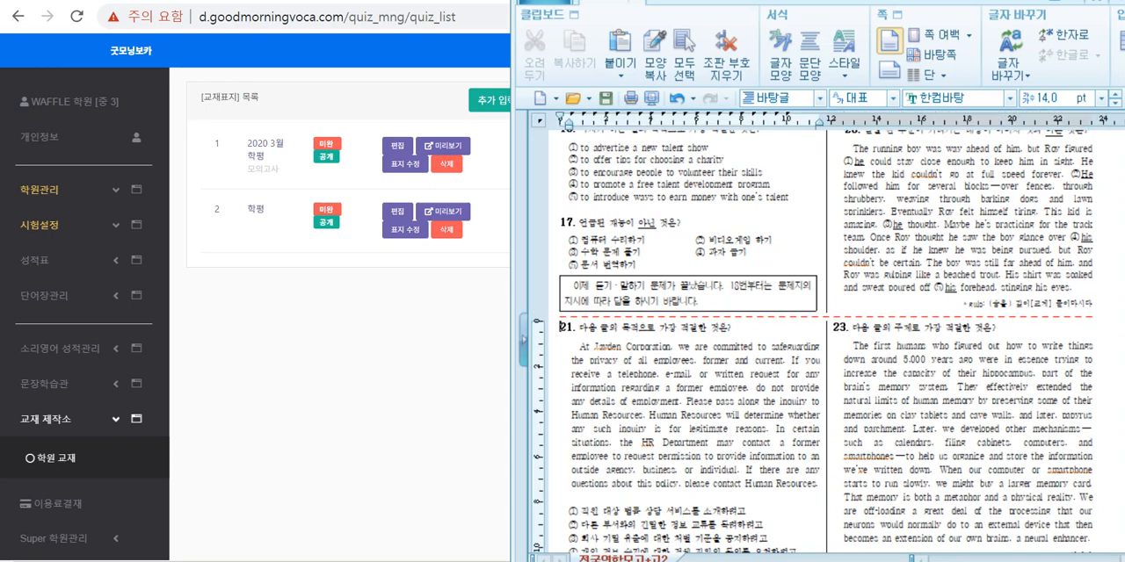
scroll(812, 343, "down", 8)
scroll(812, 343, "down", 1)
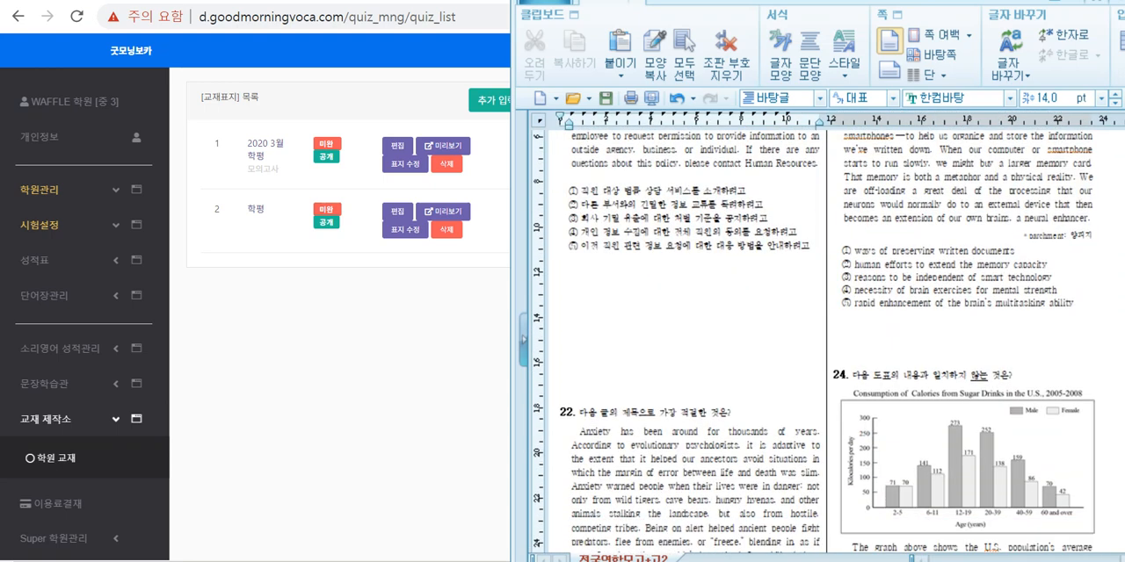
scroll(571, 410, "up", 6)
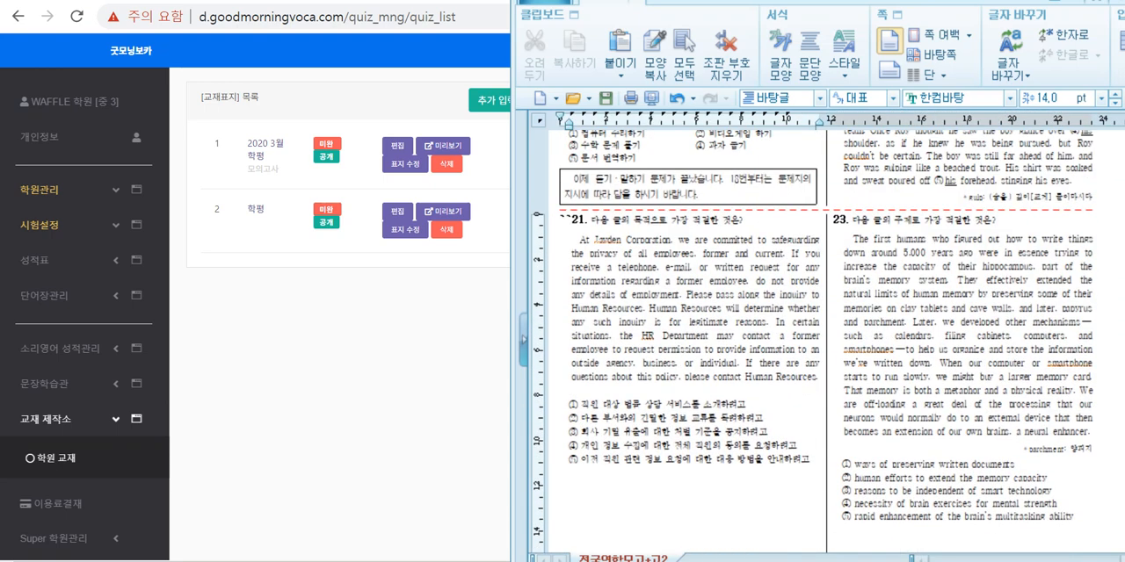
scroll(826, 343, "down", 4)
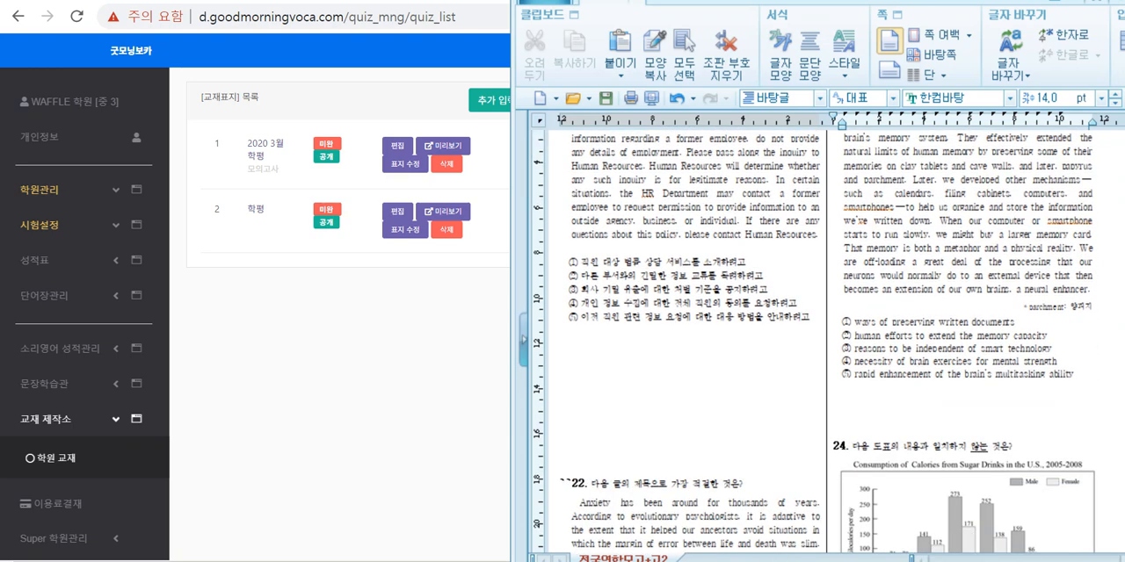
scroll(826, 343, "down", 13)
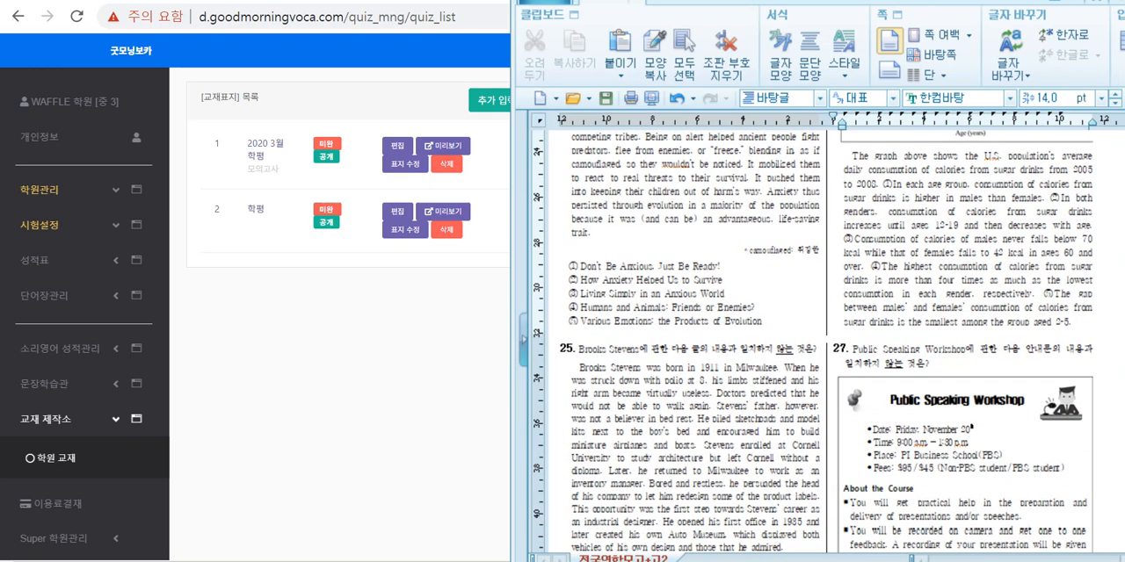
Step: Insert double backticks (``) in front of the numbers of questions 25 and 29
left_click(561, 348)
type("``")
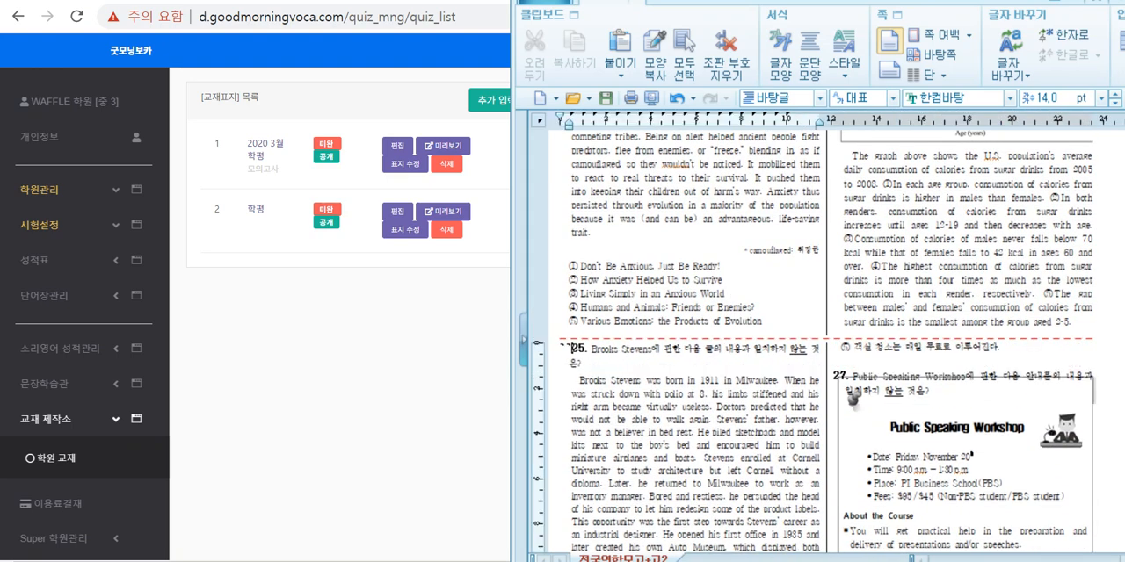
scroll(813, 342, "down", 6)
scroll(814, 342, "down", 1)
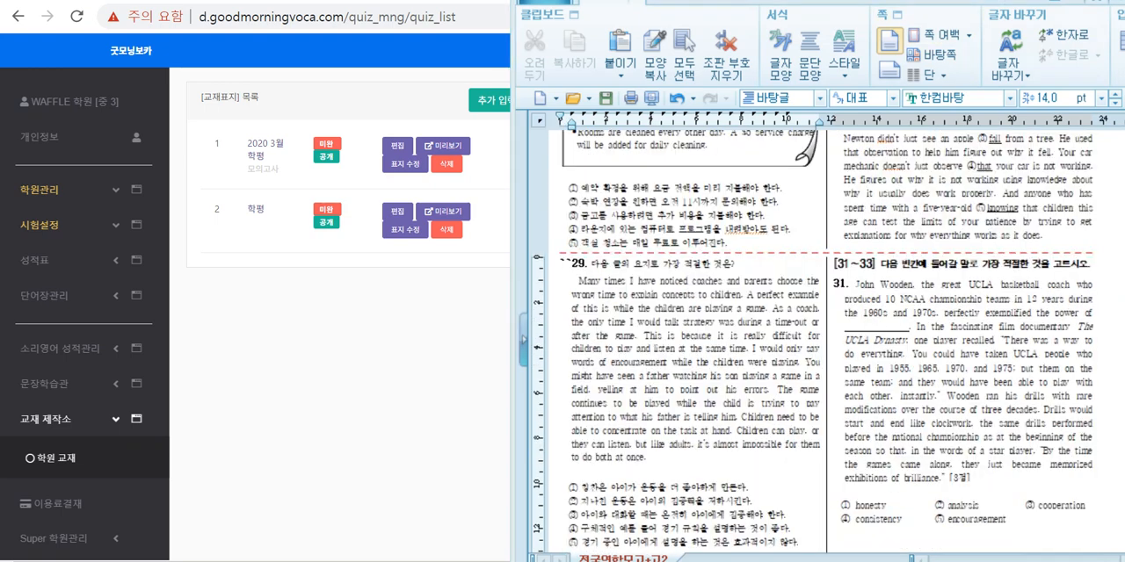
Step: Insert double backticks (``) in front of the [31~33] instruction line and in front of question 31's number
left_click_drag(833, 267, 1067, 464)
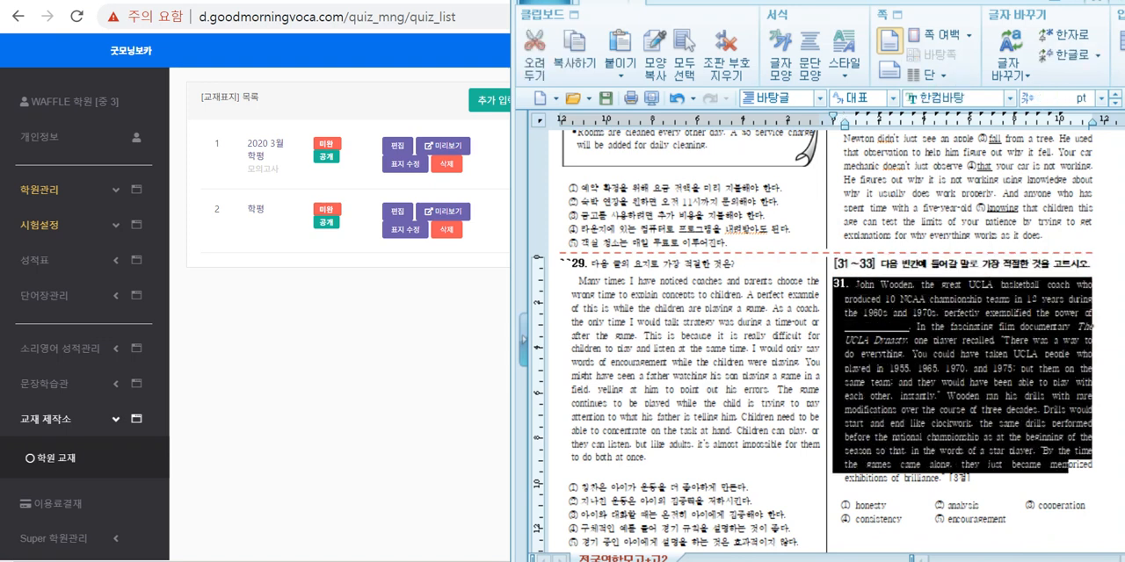
left_click(850, 265)
key("Home")
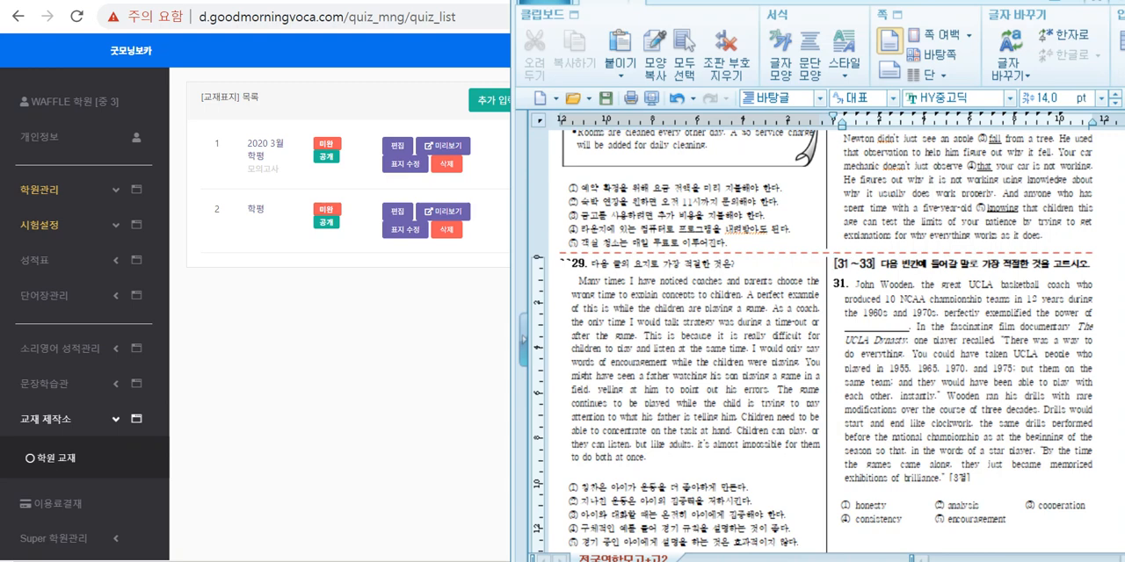
type("``")
left_click(834, 297)
type("``")
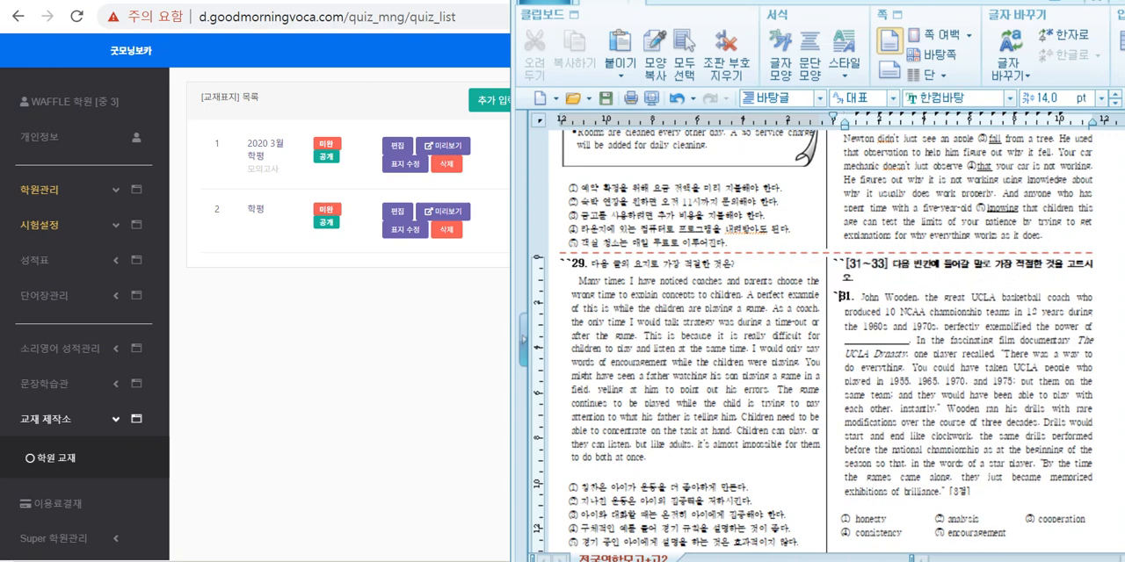
Step: Insert double backticks (``) in front of question 32's number in the exam document
scroll(813, 338, "down", 5)
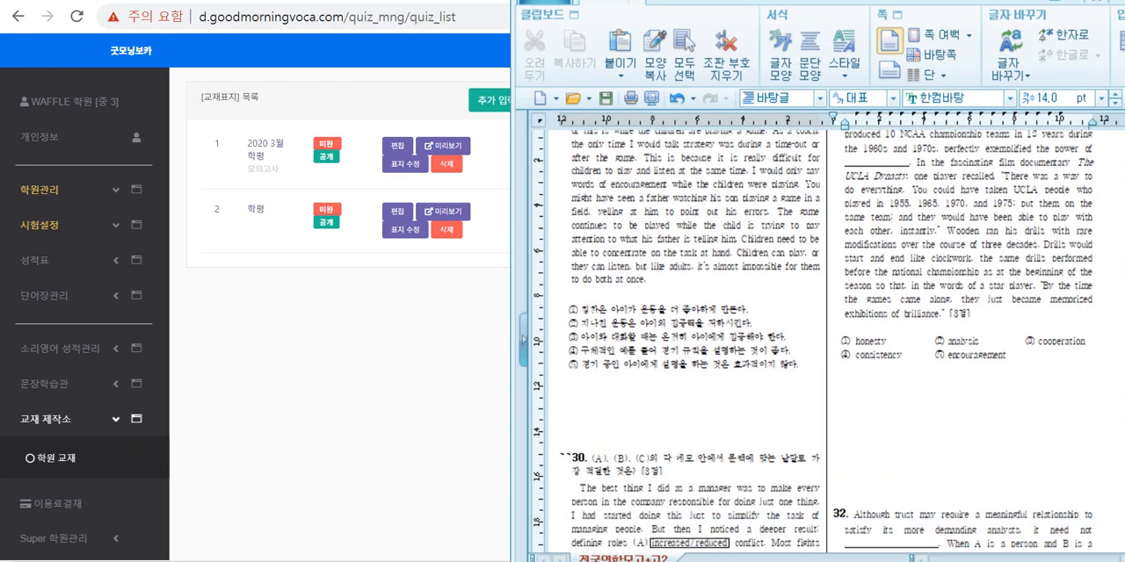
key("BackSpace")
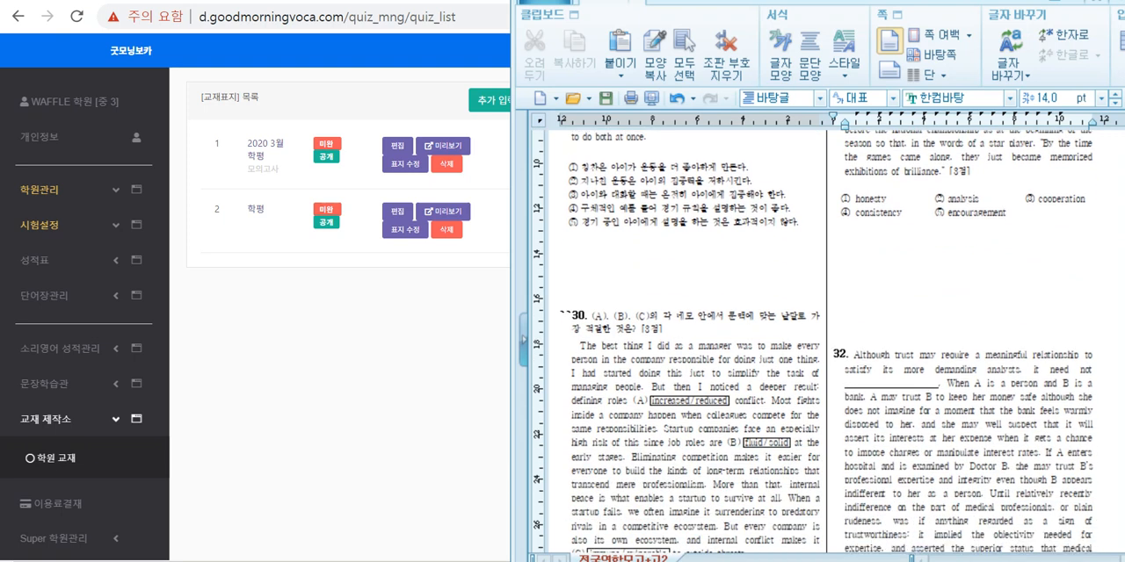
type("``")
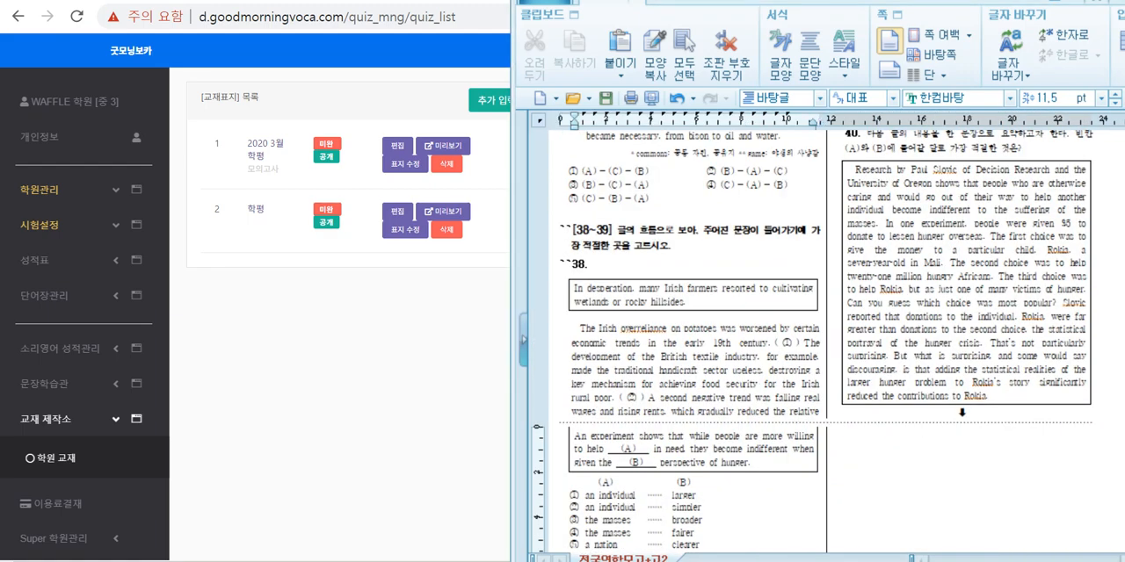
Step: Go to the end of the exam document and highlight the double backticks in front of questions 45 and 44
scroll(826, 342, "down", 15)
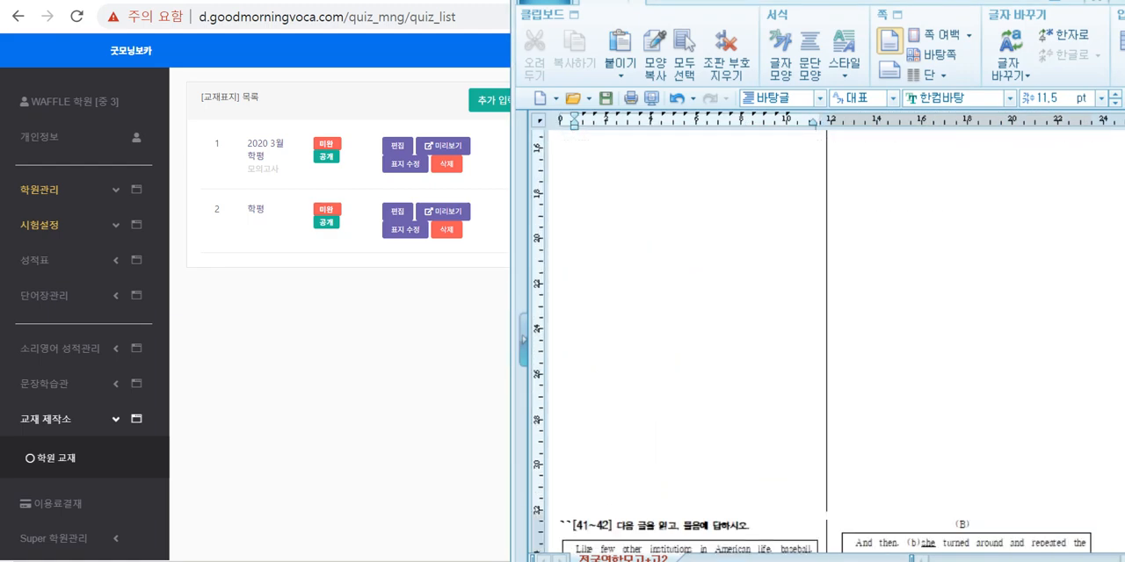
scroll(826, 342, "down", 5)
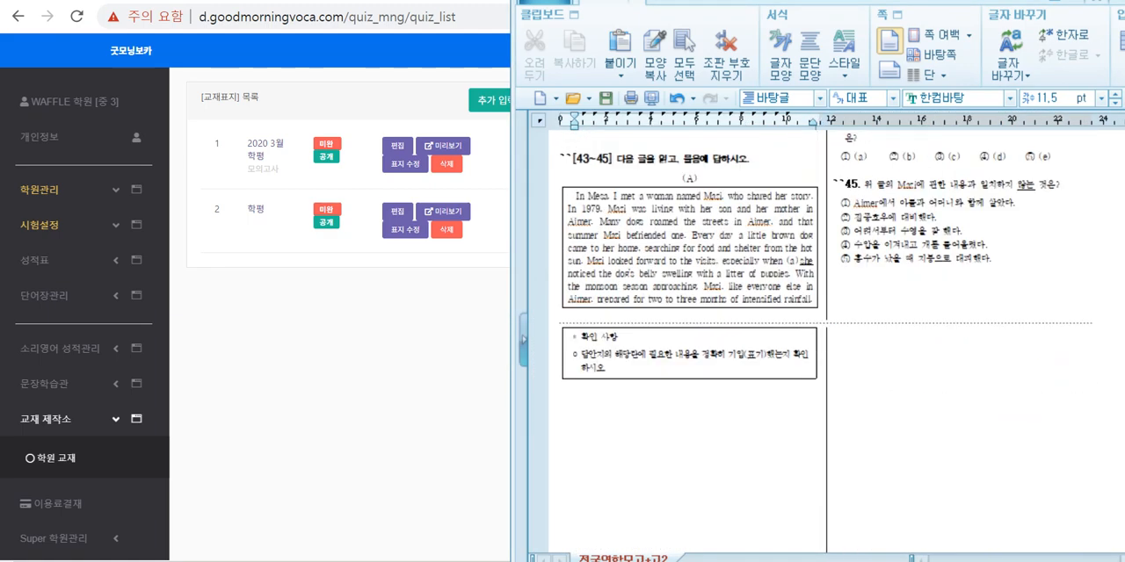
left_click_drag(833, 186, 850, 187)
scroll(850, 188, "up", 2)
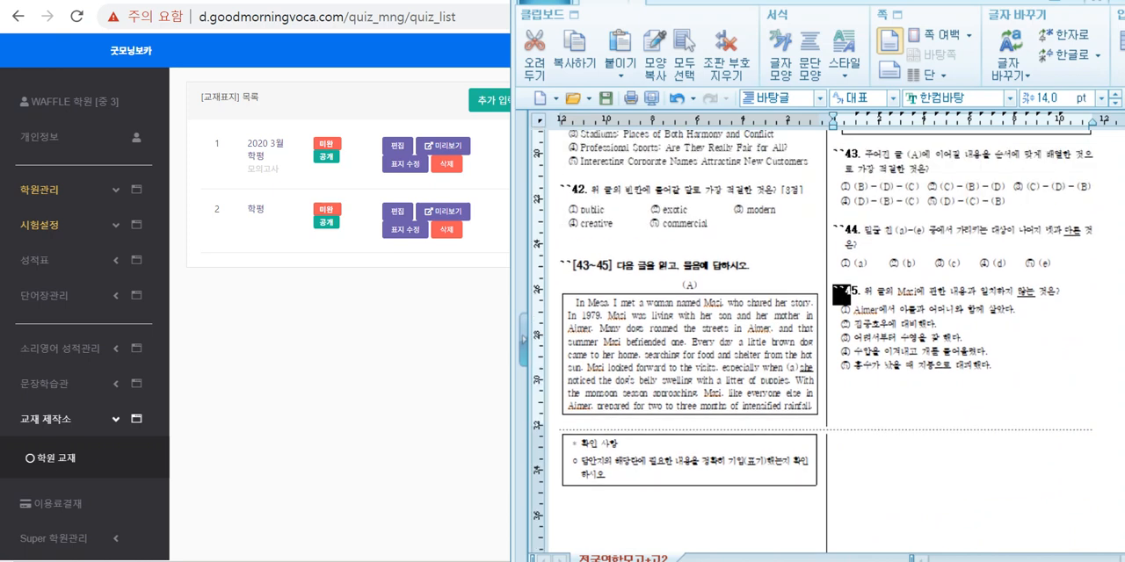
left_click_drag(833, 231, 844, 231)
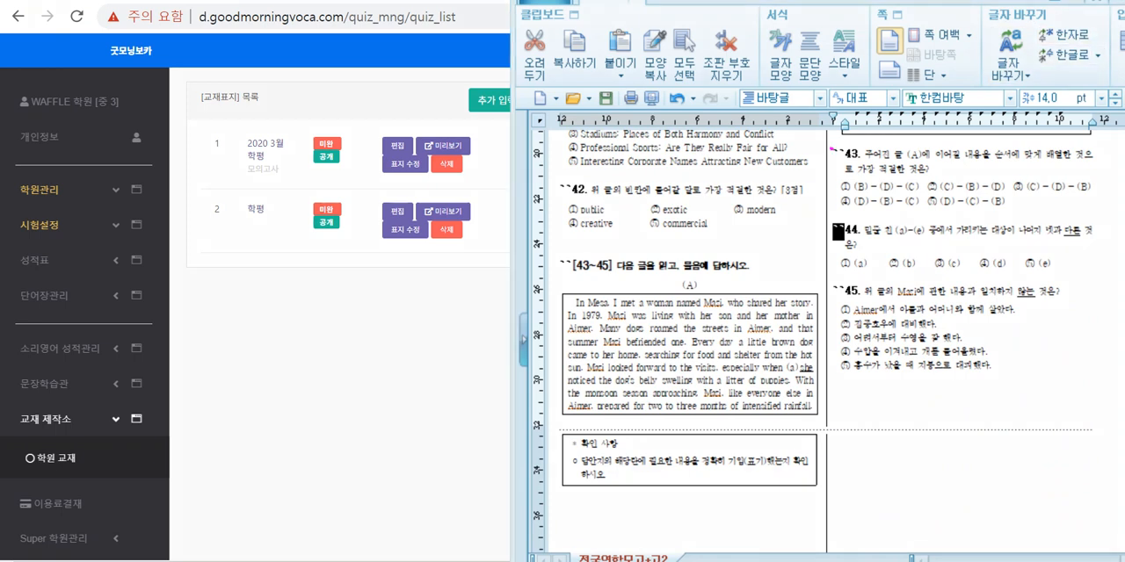
Step: Circle questions 43, 44 and 45 in ink, draw link strokes from question 42 and the [43~45] heading, and clear the ink
left_click_drag(833, 149, 1109, 167)
mouse_move(839, 226)
left_mouse_down()
mouse_move(1056, 230)
mouse_move(884, 141)
mouse_move(1054, 230)
left_mouse_up()
mouse_move(1013, 279)
left_mouse_down()
mouse_move(863, 281)
mouse_move(1039, 273)
mouse_move(1032, 287)
left_mouse_up()
mouse_move(958, 353)
left_mouse_down()
mouse_move(839, 295)
mouse_move(928, 343)
left_mouse_up()
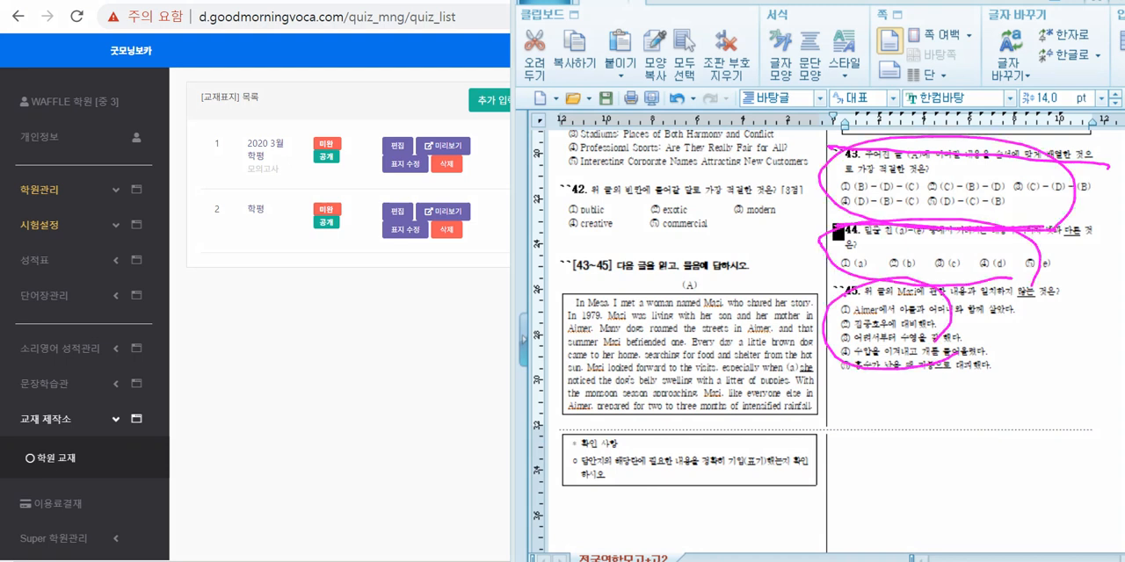
left_click_drag(846, 269, 849, 294)
left_click_drag(679, 258, 898, 255)
left_click_drag(681, 182, 868, 155)
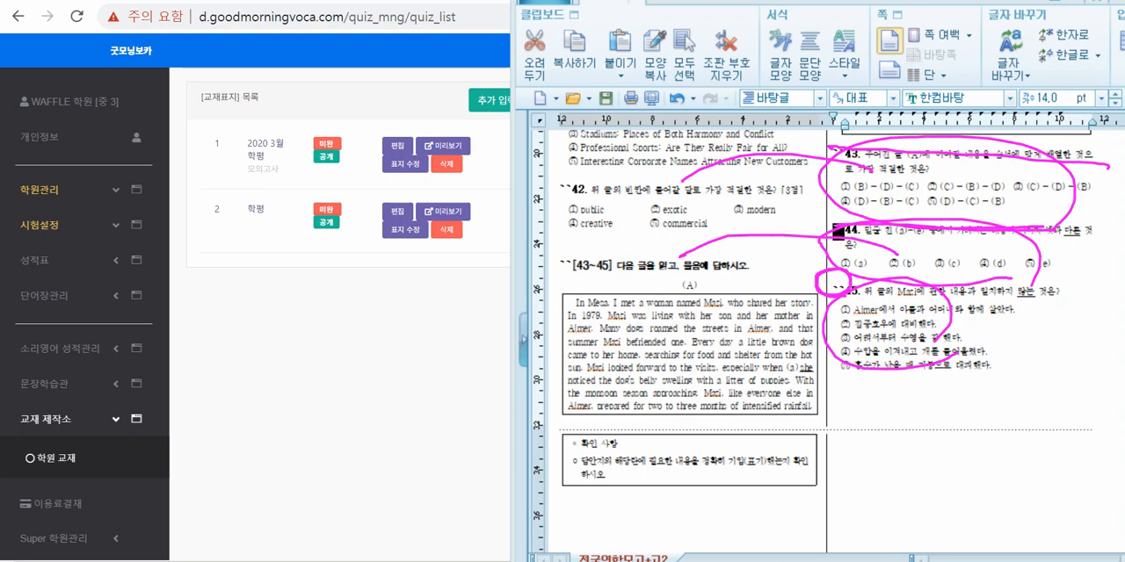
key("Escape")
Step: Select the exam content from the end of question 45 back to the backticks before question 18 and copy it
scroll(826, 334, "down", 2)
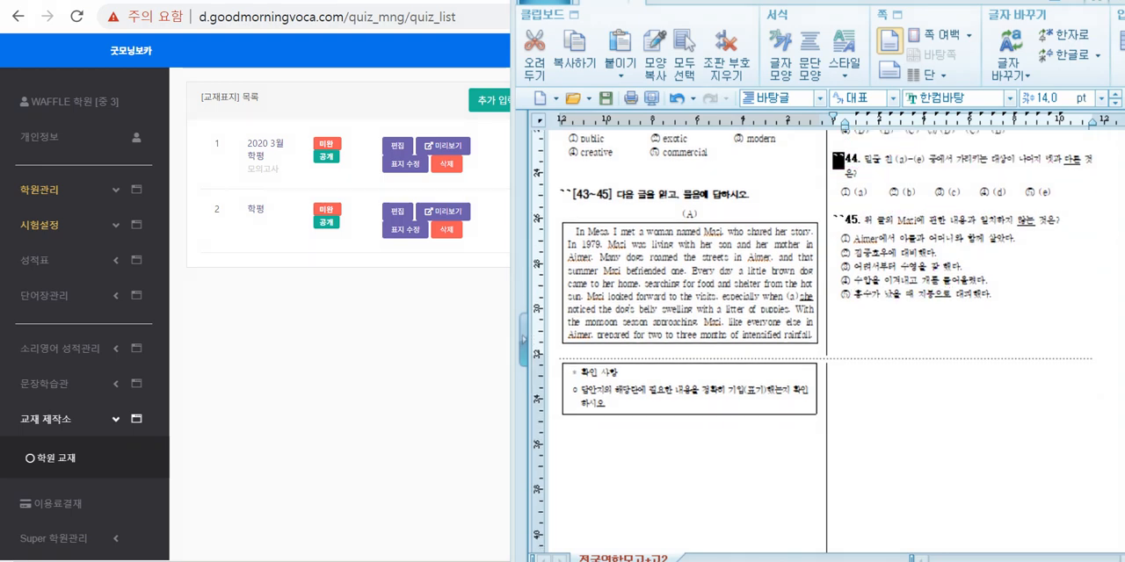
left_click(958, 342)
left_click(688, 42)
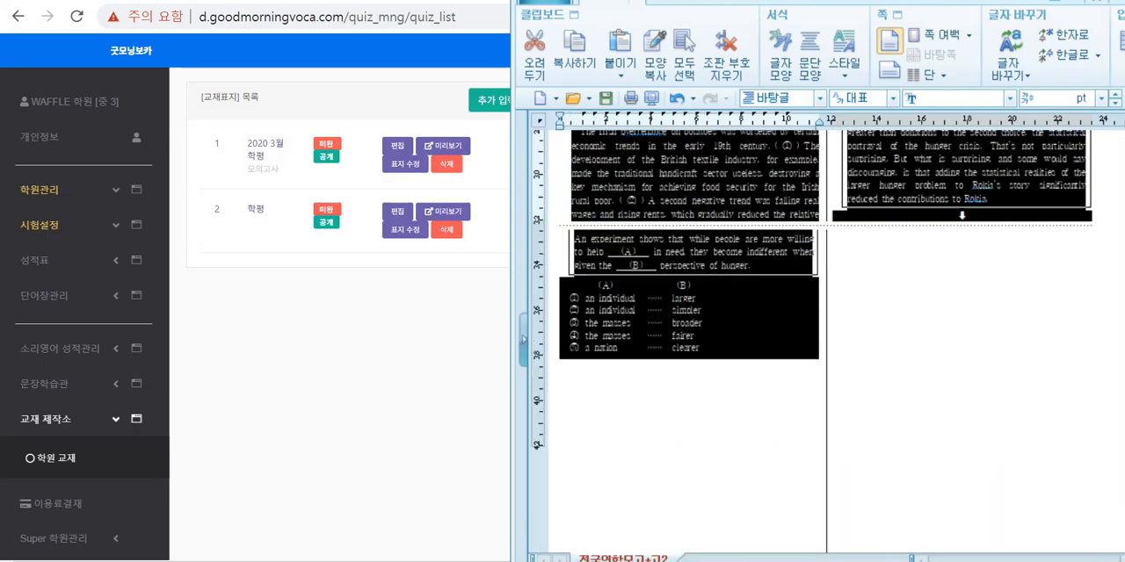
scroll(958, 347, "up", 15)
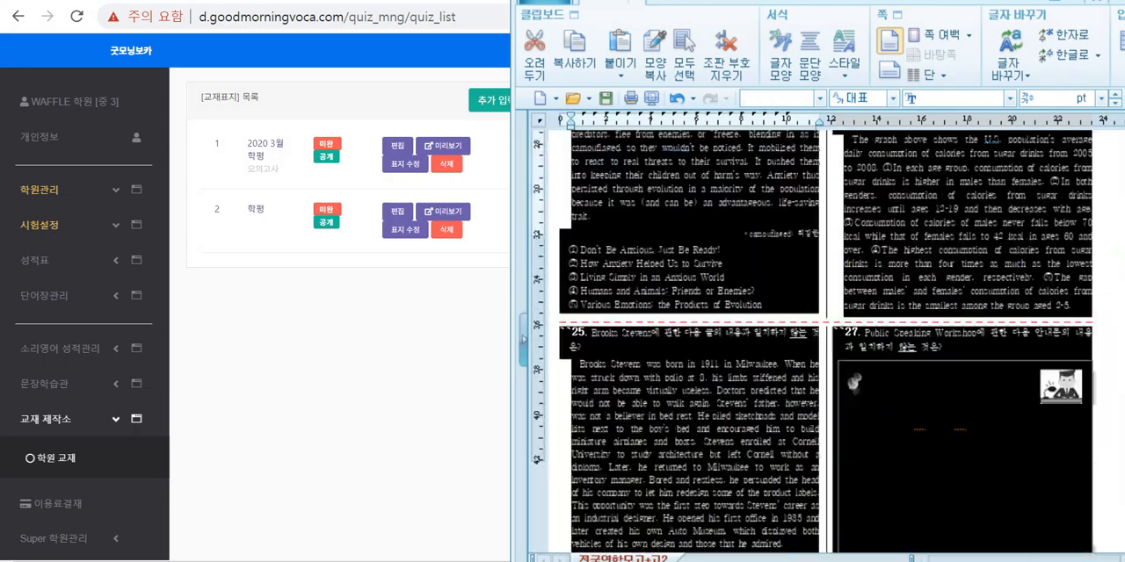
left_click(957, 347)
scroll(826, 342, "up", 20)
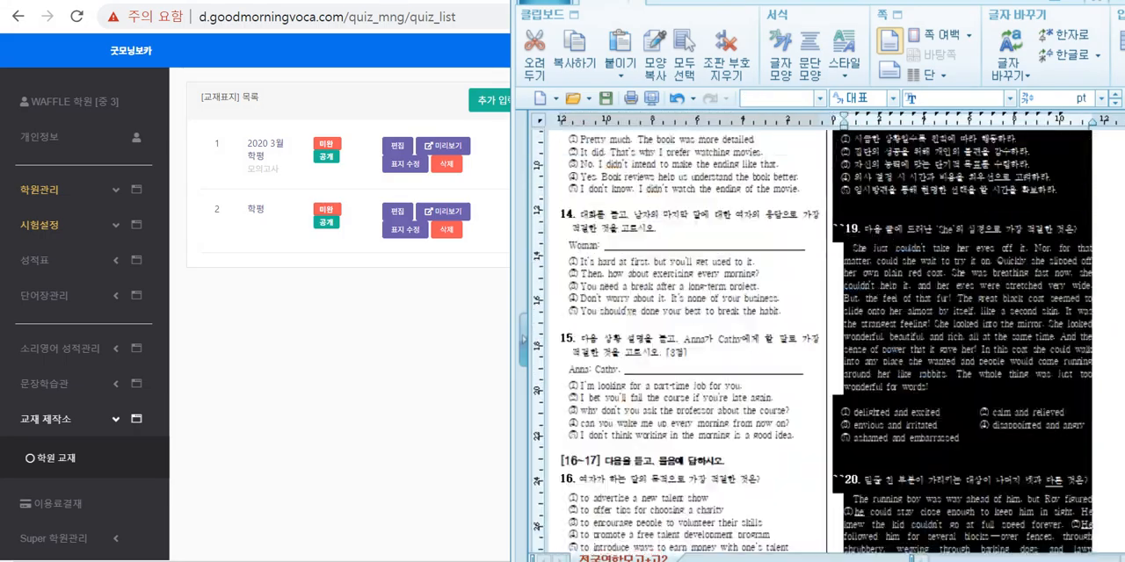
scroll(812, 343, "down", 10)
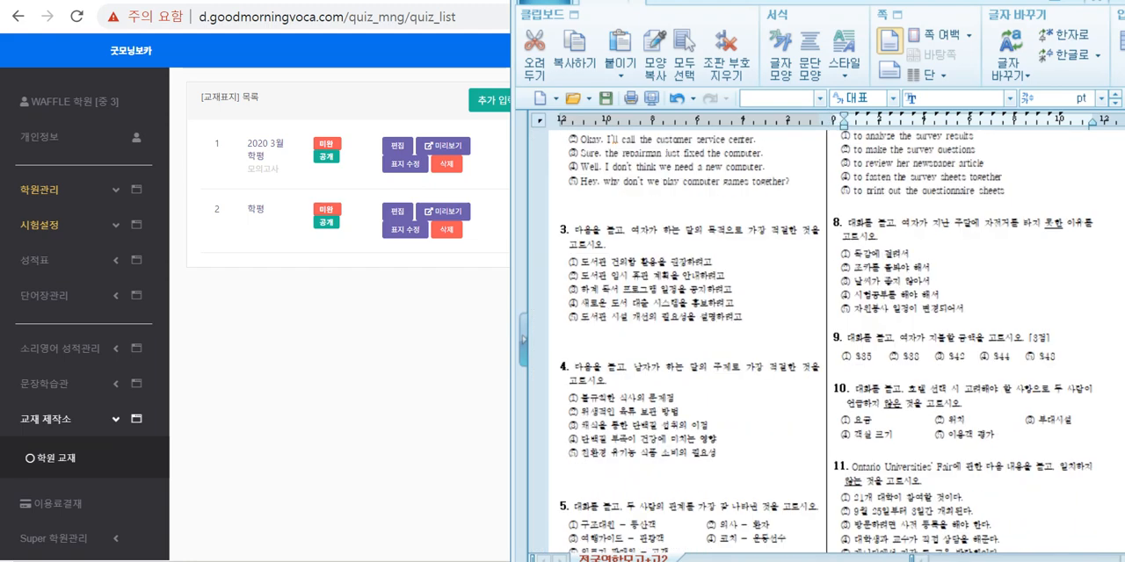
left_click_drag(846, 334, 837, 279)
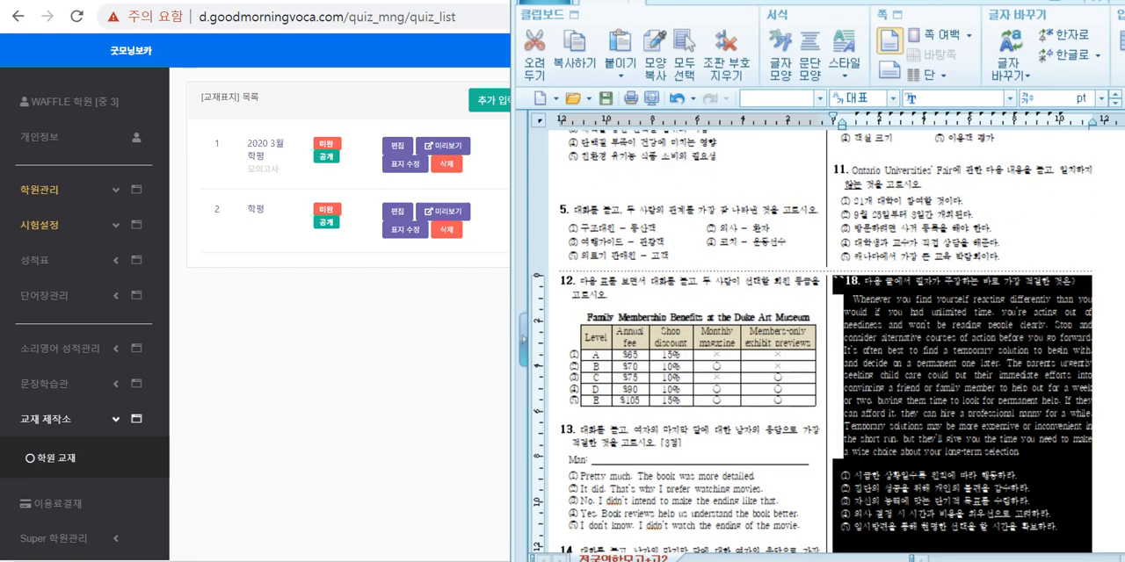
key("ctrl+c")
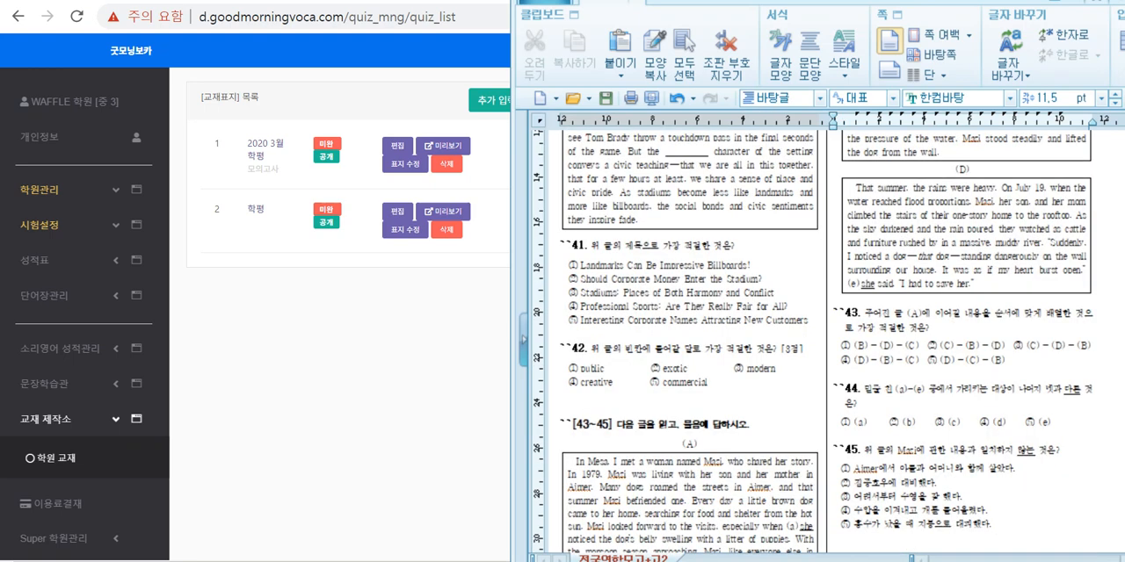
Step: Switch to the browser and paste the copied exam questions into the HWP,PDF 통입력 editor of the textbook form
key("alt+Tab")
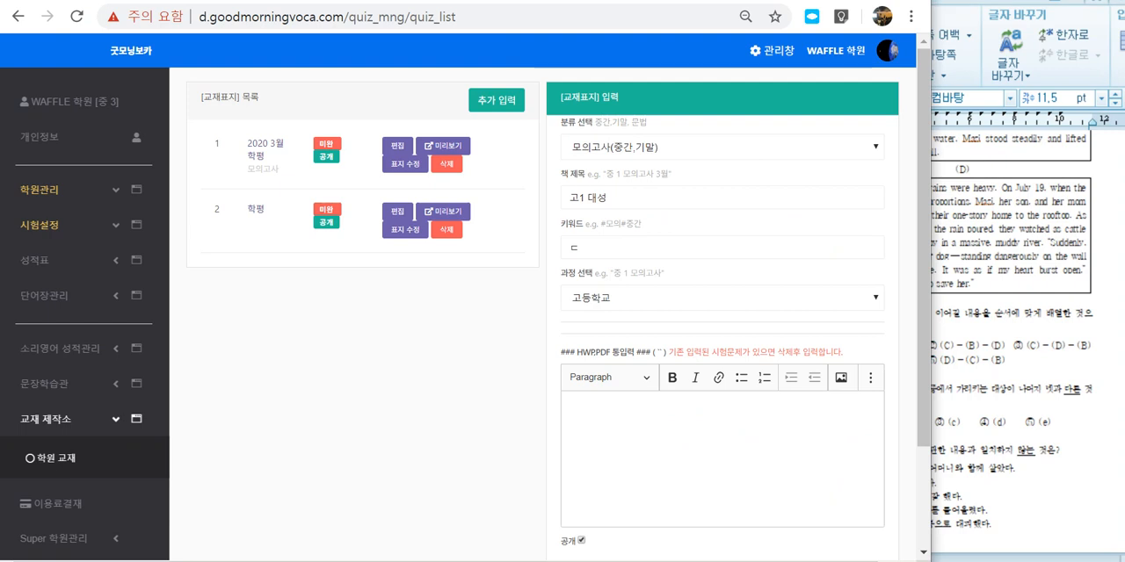
left_click(723, 459)
key("ctrl+v")
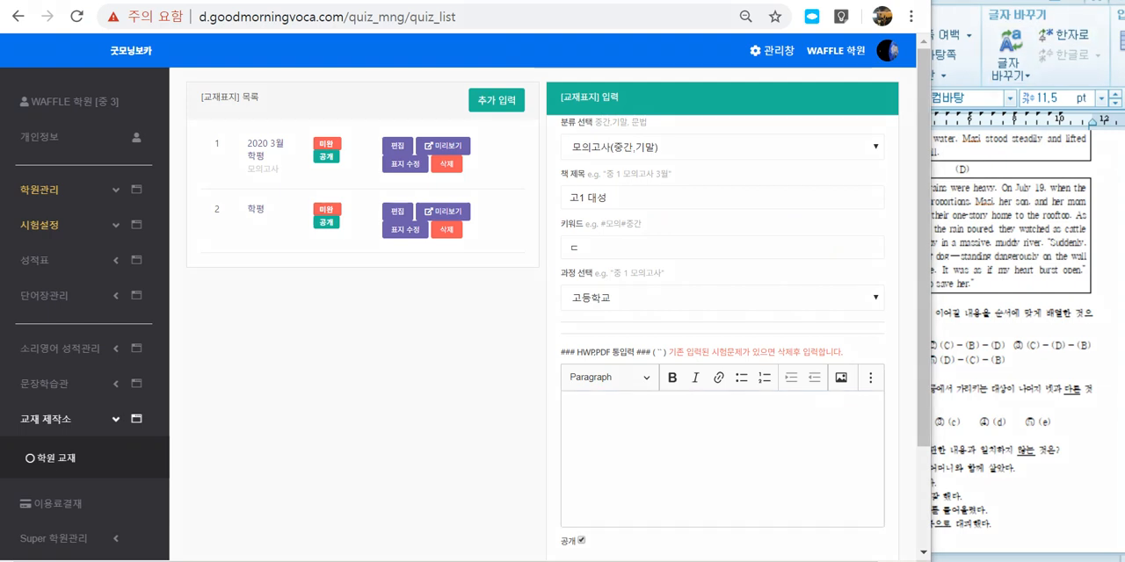
mouse_move(795, 515)
left_mouse_down()
mouse_move(571, 429)
mouse_move(761, 347)
mouse_move(835, 478)
mouse_move(811, 510)
left_mouse_up()
key("Escape")
left_click(722, 459)
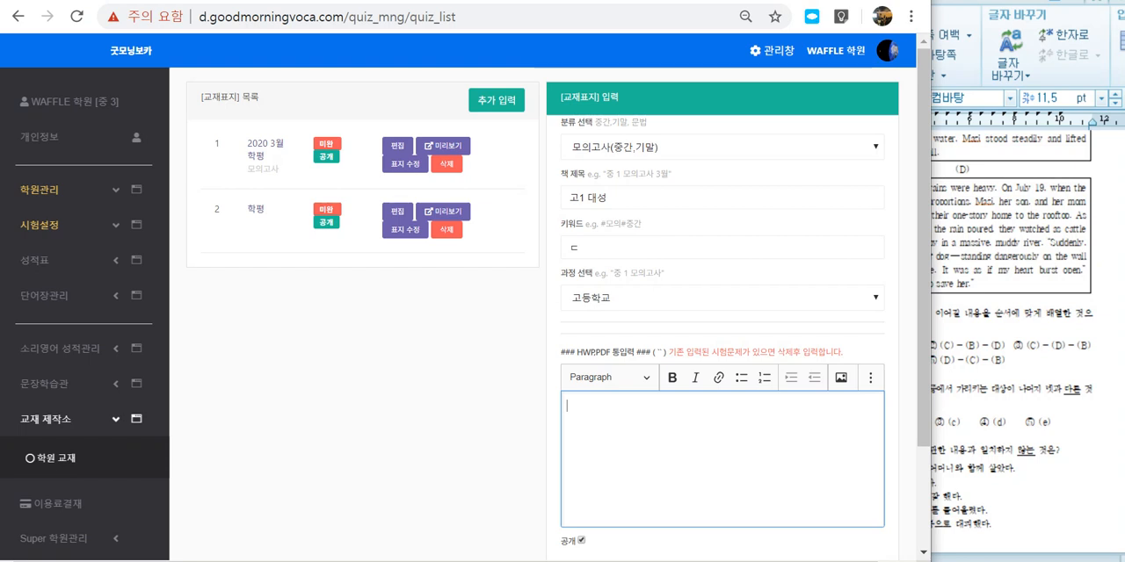
key("ctrl+v")
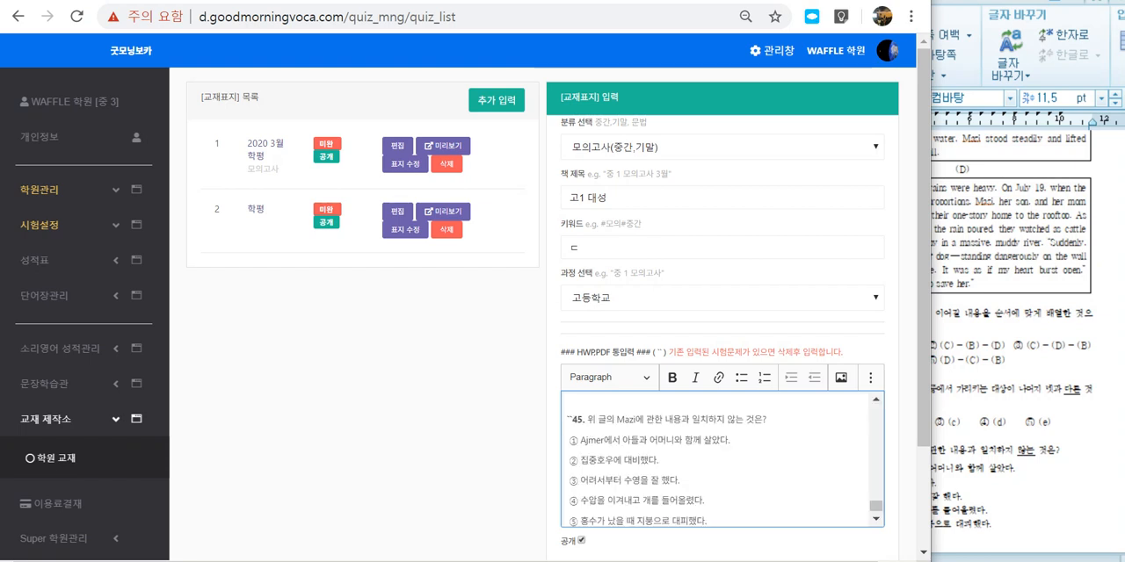
Step: Review the pasted questions in the editor, checking the double backticks in front of question 43
scroll(723, 414, "down", 2)
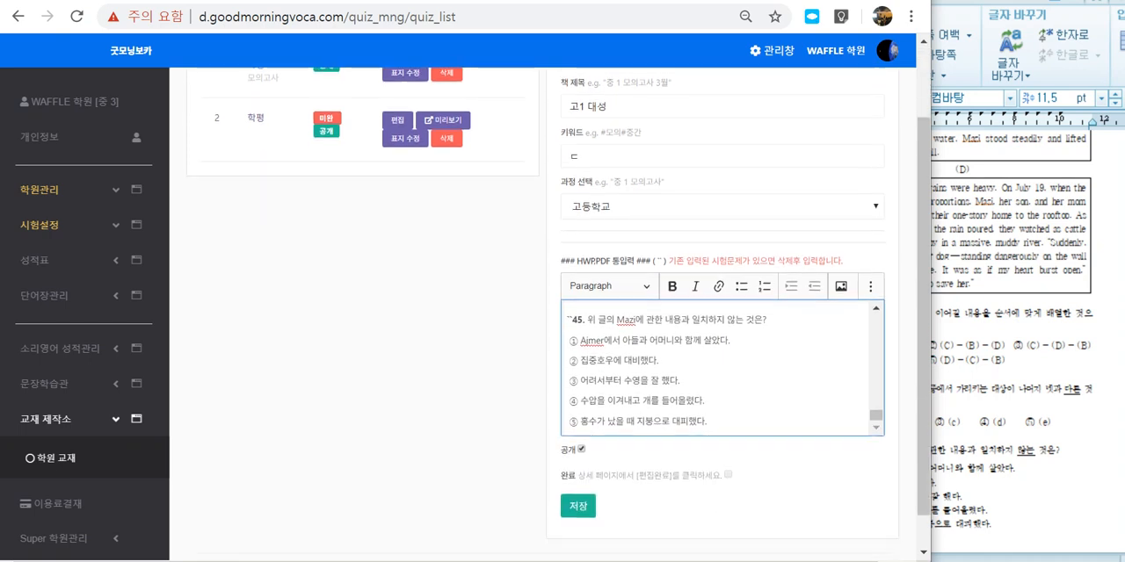
scroll(722, 415, "up", 4)
scroll(722, 367, "down", 1)
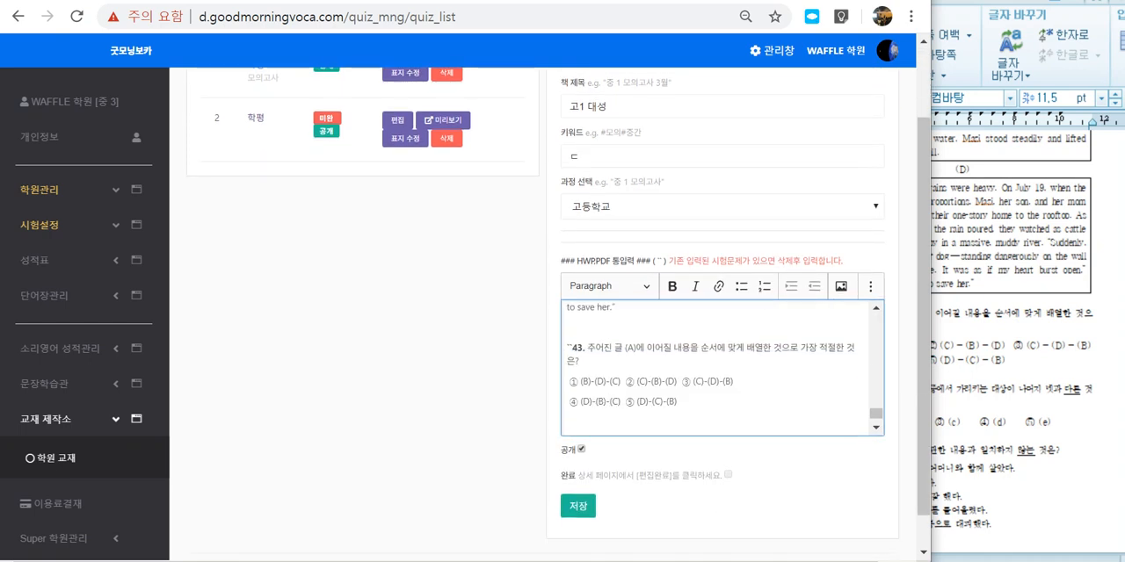
left_click_drag(573, 348, 566, 348)
left_click(610, 381)
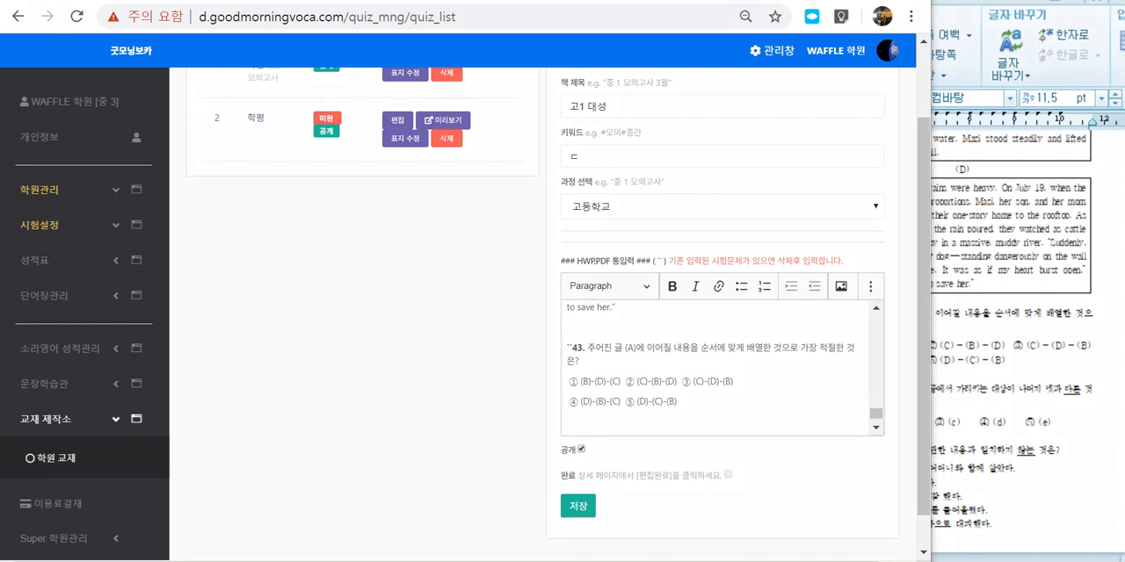
Step: Mark the 공개 and 완료 options in ink, clear the ink, and save the textbook entry
mouse_move(586, 457)
left_mouse_down()
mouse_move(572, 431)
mouse_move(590, 458)
mouse_move(601, 423)
mouse_move(555, 479)
mouse_move(578, 470)
mouse_move(573, 485)
mouse_move(703, 480)
left_mouse_up()
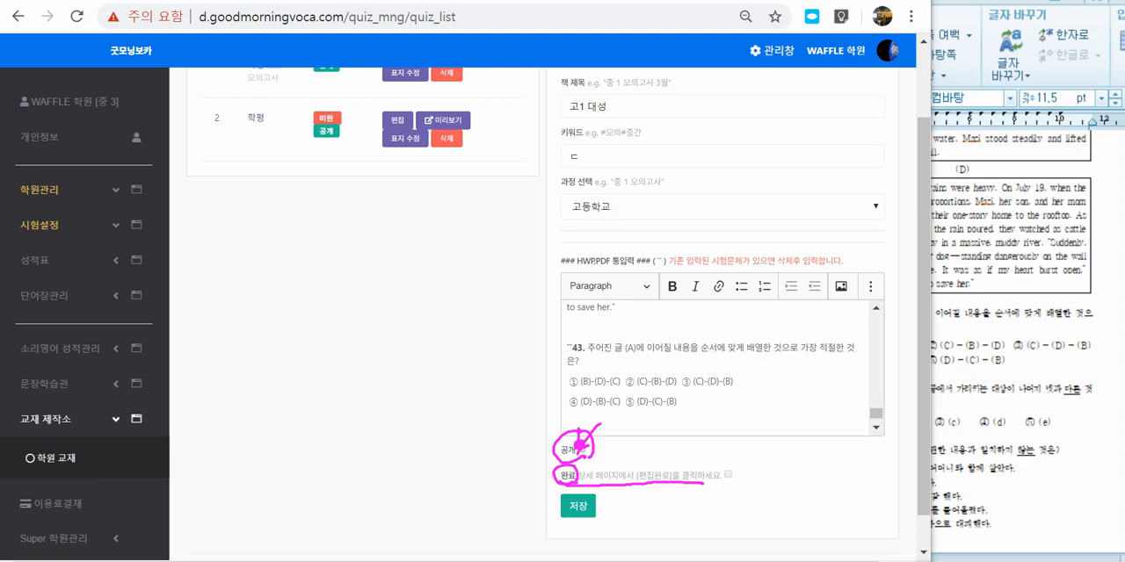
key("Escape")
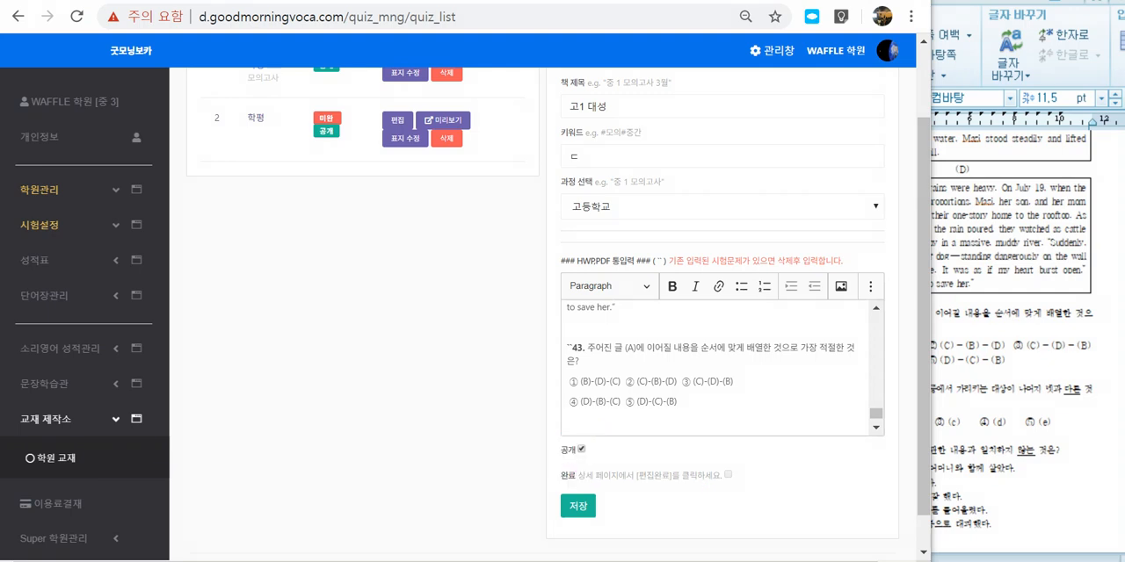
left_click(577, 506)
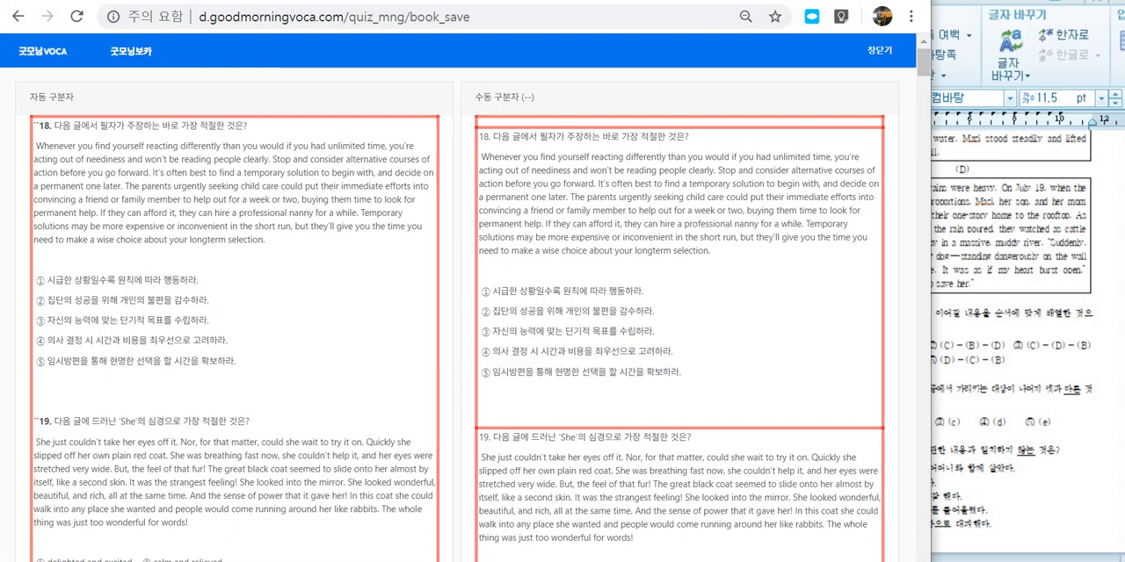
Step: Maximize the browser window and compare how questions 18 to 20 are split under 자동 구분자 and 수동 구분자
key("super+Up")
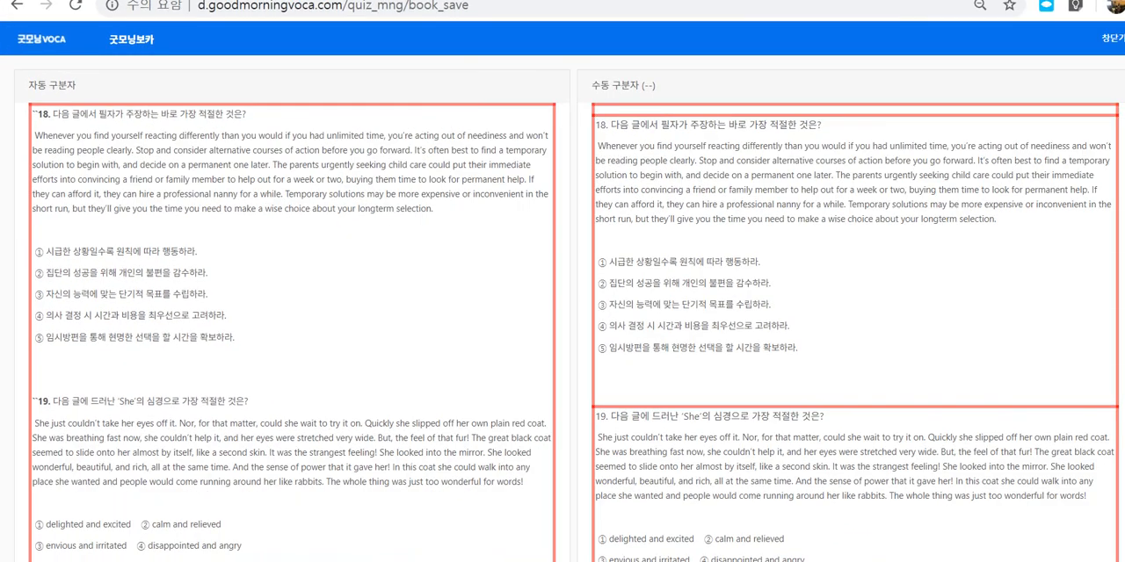
left_click_drag(376, 151, 791, 204)
scroll(790, 204, "down", 2)
left_click(791, 203)
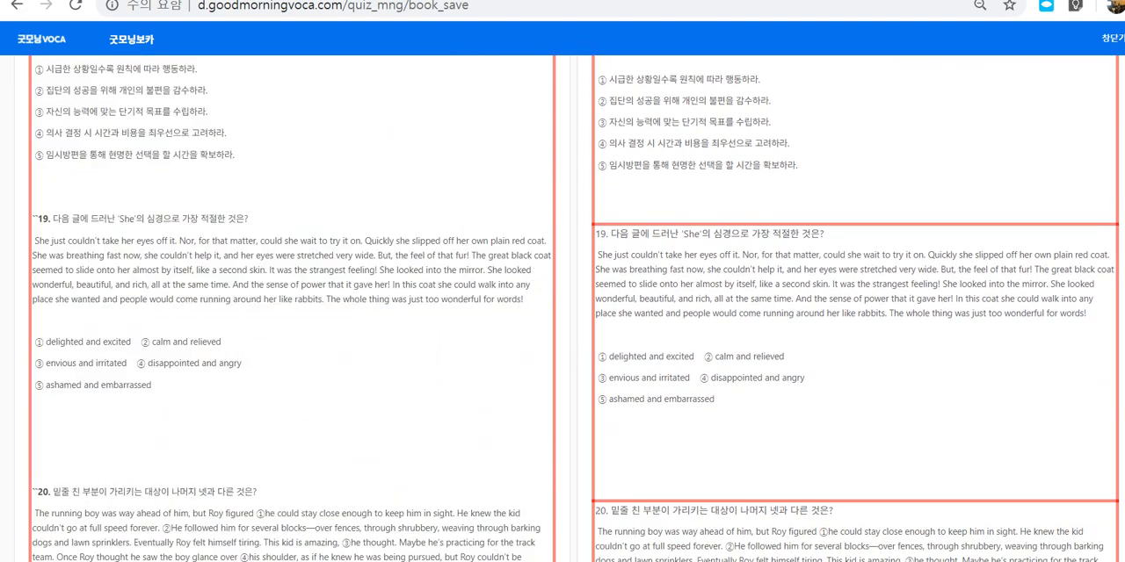
scroll(576, 308, "up", 2)
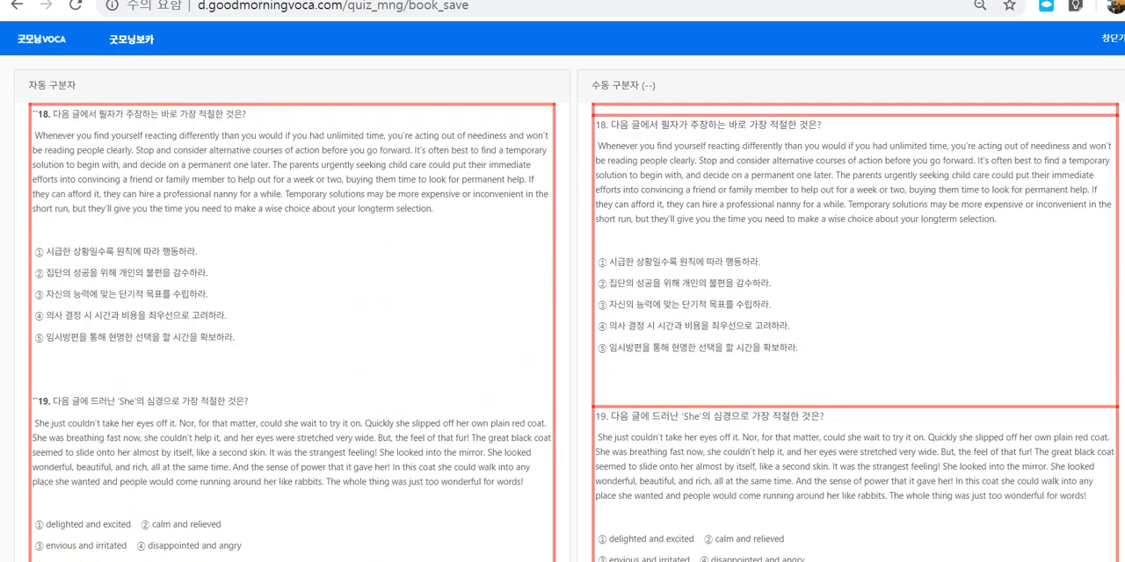
Step: Circle questions 18 and 19 in ink under 수동 구분자 and draw two long strokes across the 자동 구분자 column
mouse_move(880, 378)
left_mouse_down()
mouse_move(672, 180)
mouse_move(976, 298)
mouse_move(883, 376)
left_mouse_up()
mouse_move(857, 495)
left_mouse_down()
mouse_move(764, 432)
mouse_move(853, 532)
left_mouse_up()
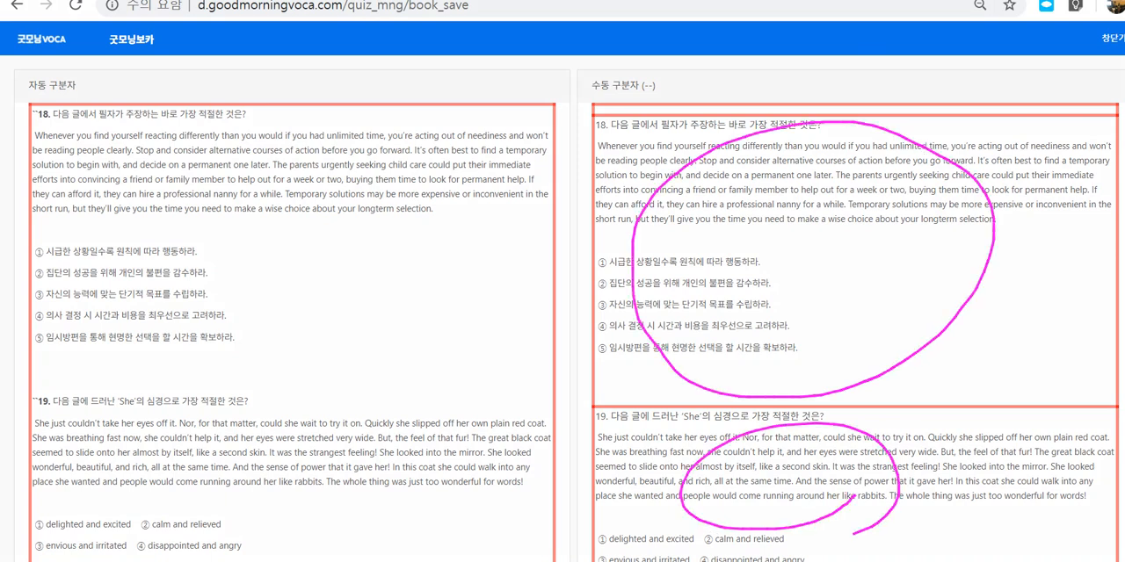
mouse_move(154, 107)
left_mouse_down()
mouse_move(174, 500)
mouse_move(180, 489)
left_mouse_up()
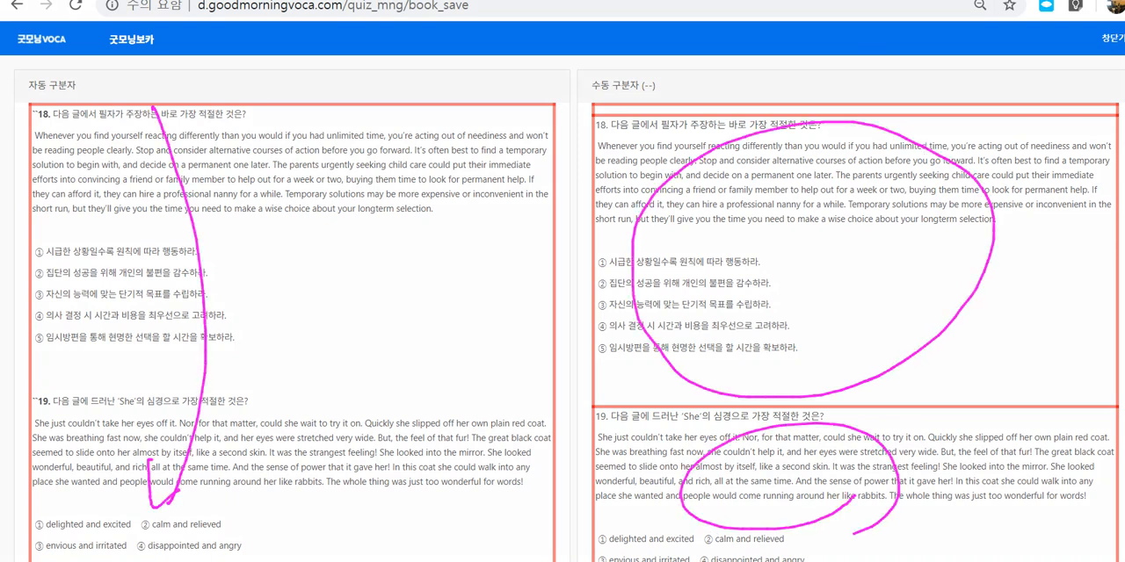
left_click_drag(517, 103, 92, 484)
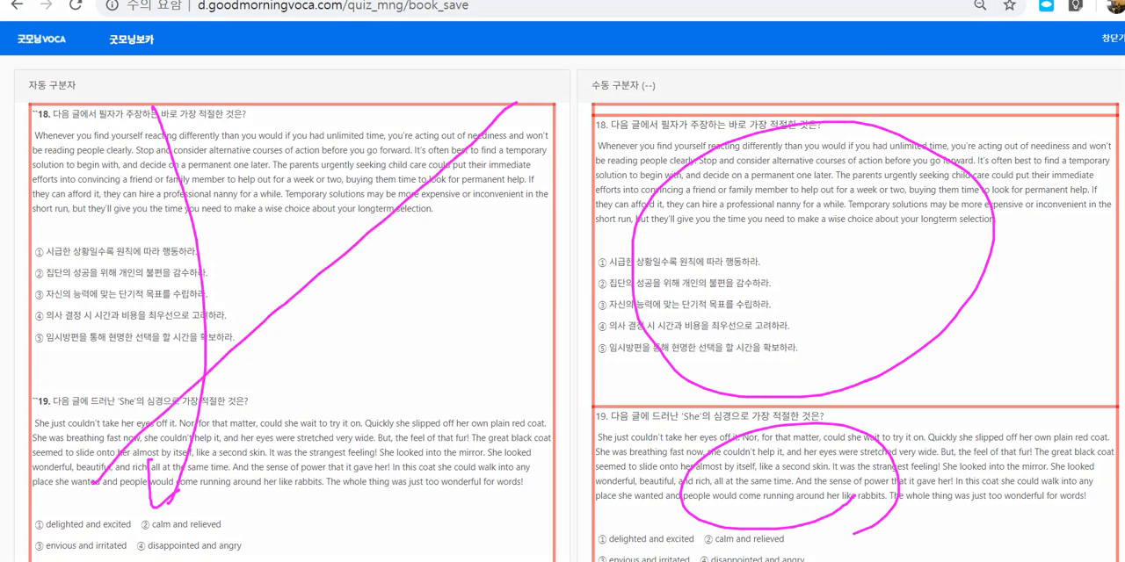
Step: Cross out the 자동 구분자 column and circle question 18 under 수동 구분자 in ink, clearing the ink after each explanation
left_click_drag(123, 151, 471, 503)
mouse_move(842, 392)
left_mouse_down()
mouse_move(635, 362)
mouse_move(934, 179)
mouse_move(875, 393)
left_mouse_up()
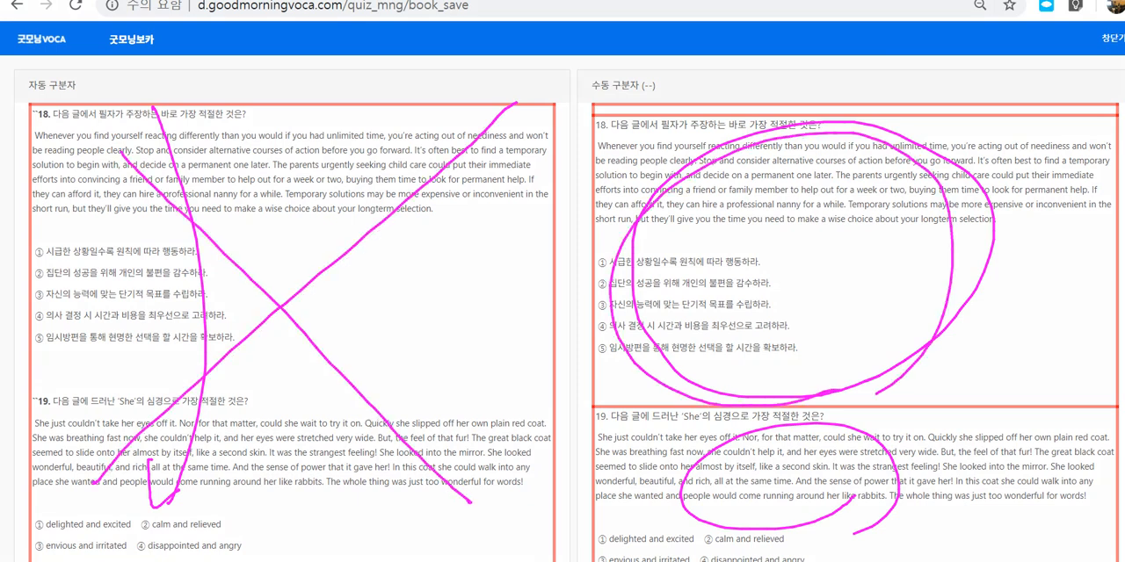
key("Escape")
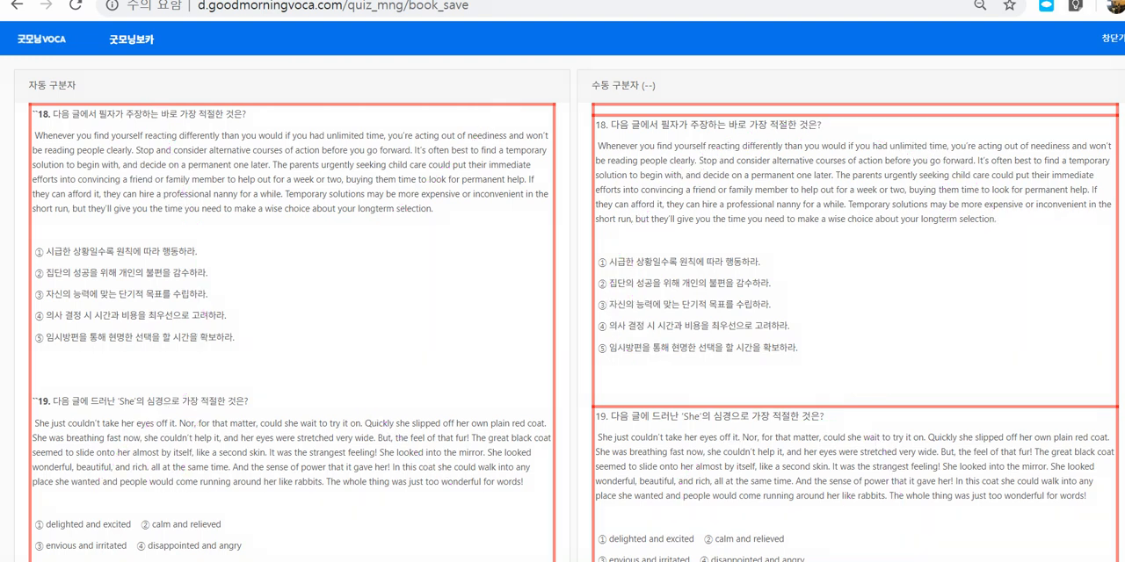
mouse_move(388, 376)
left_mouse_down()
mouse_move(395, 156)
mouse_move(455, 379)
left_mouse_up()
left_click_drag(659, 327, 830, 292)
left_click_drag(642, 481, 794, 437)
key("Escape")
Step: Mark the boundaries of questions 43 to 45 under 수동 구분자 in ink and save the textbook in the manually split form
scroll(562, 308, "down", 20)
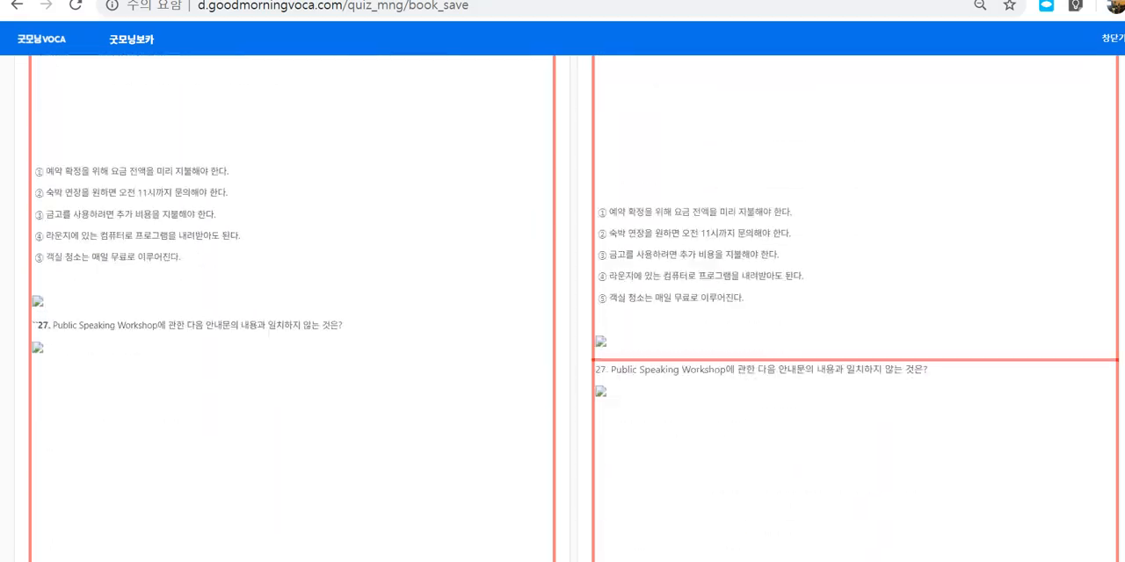
scroll(563, 307, "down", 8)
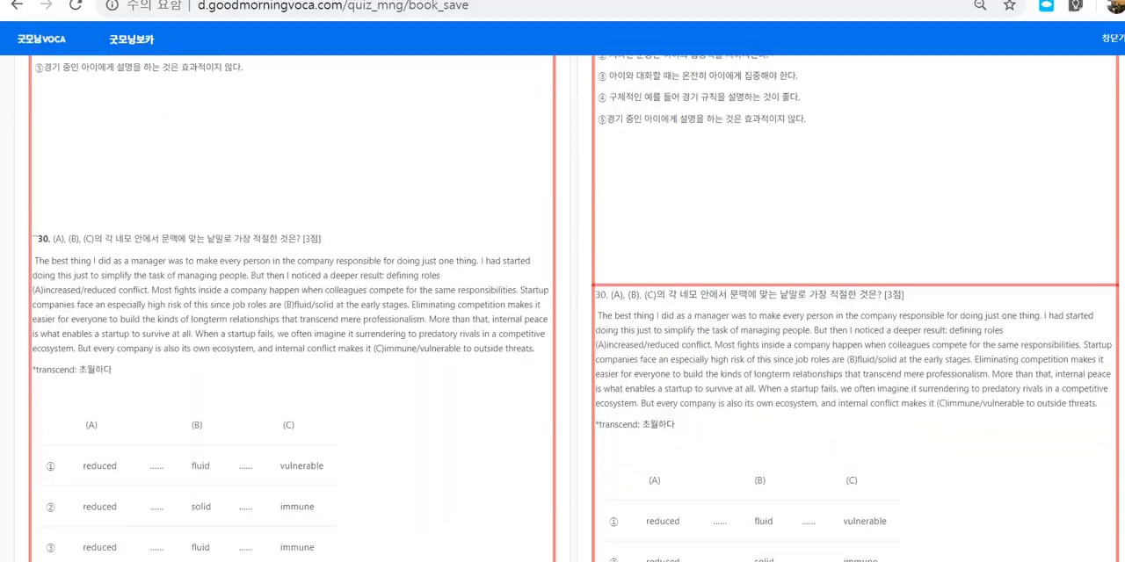
scroll(562, 308, "down", 20)
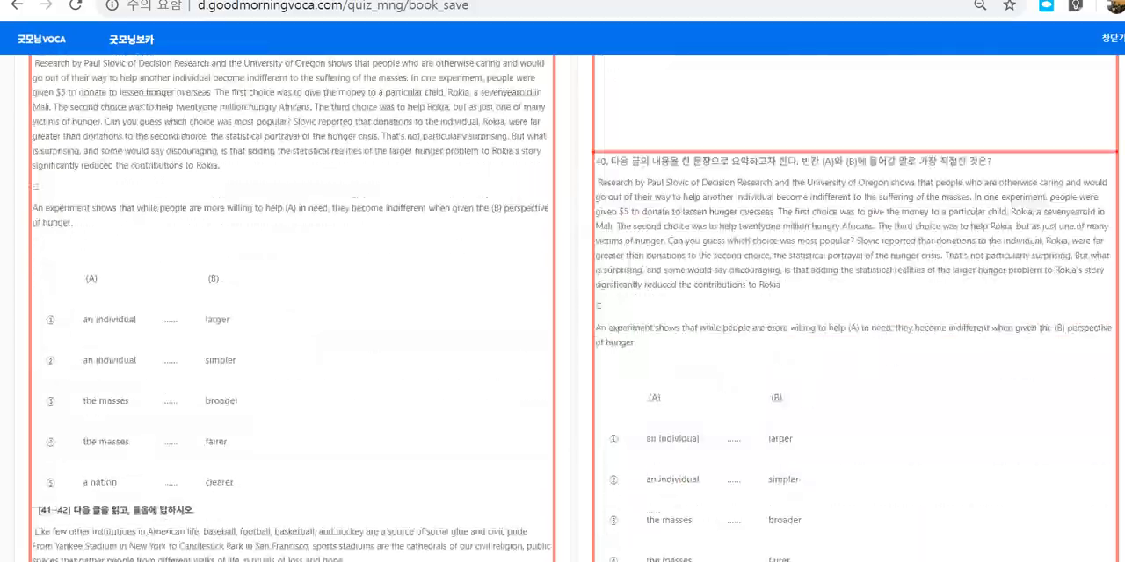
scroll(562, 307, "down", 10)
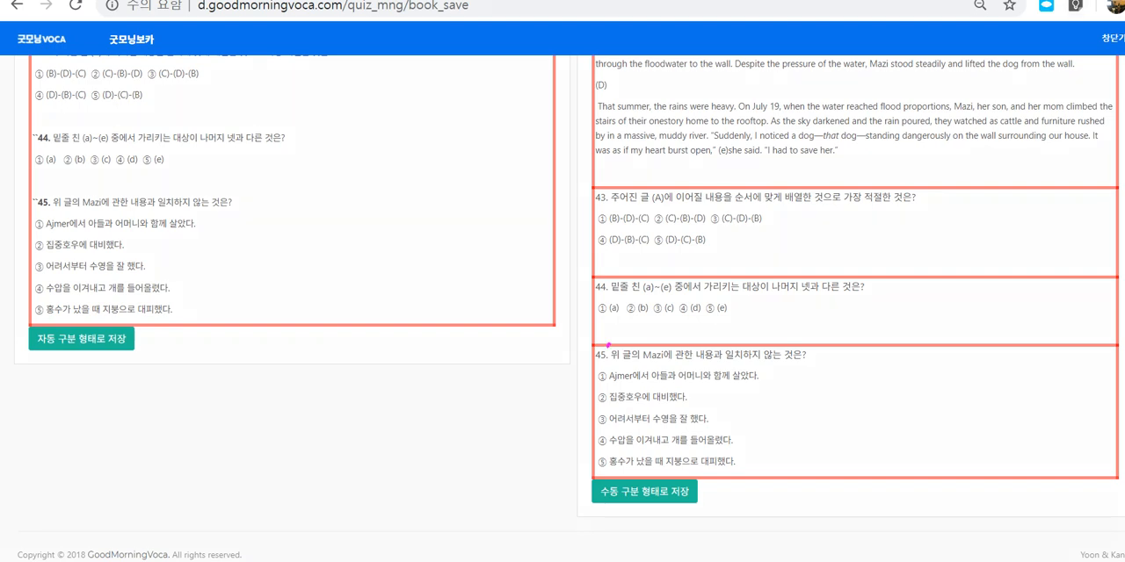
left_click_drag(608, 345, 696, 346)
left_click_drag(618, 283, 720, 275)
left_click_drag(635, 193, 717, 190)
mouse_move(633, 442)
left_mouse_down()
mouse_move(663, 527)
mouse_move(710, 530)
left_mouse_up()
left_click(644, 491)
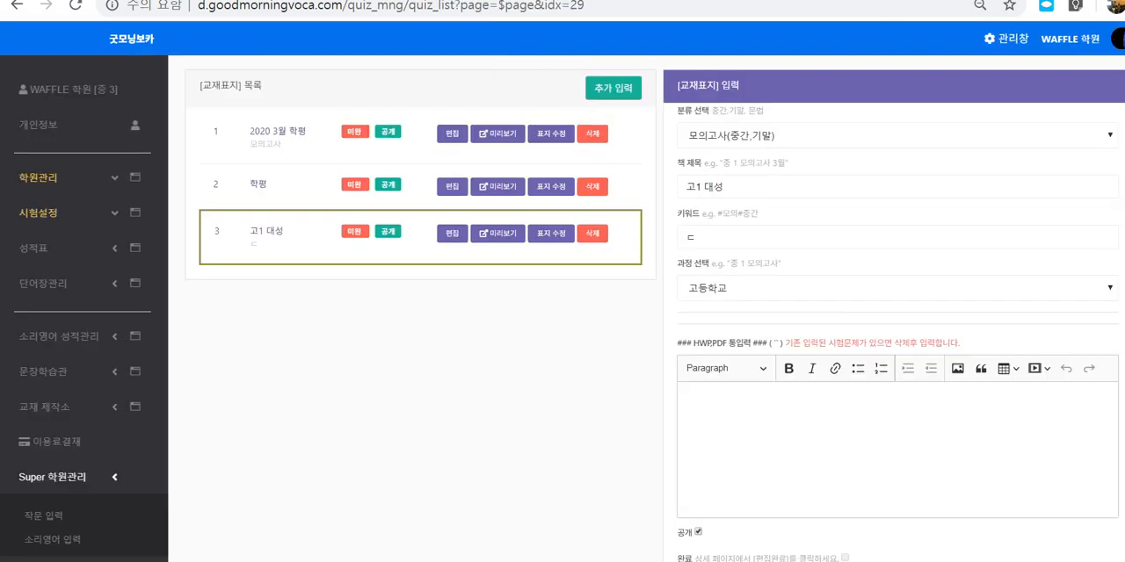
Step: Circle the 고1 대성 entry, its title, status labels and management options in ink in the textbook list, and clear the ink
mouse_move(216, 254)
left_mouse_down()
mouse_move(480, 269)
mouse_move(650, 211)
mouse_move(294, 211)
mouse_move(207, 254)
left_mouse_up()
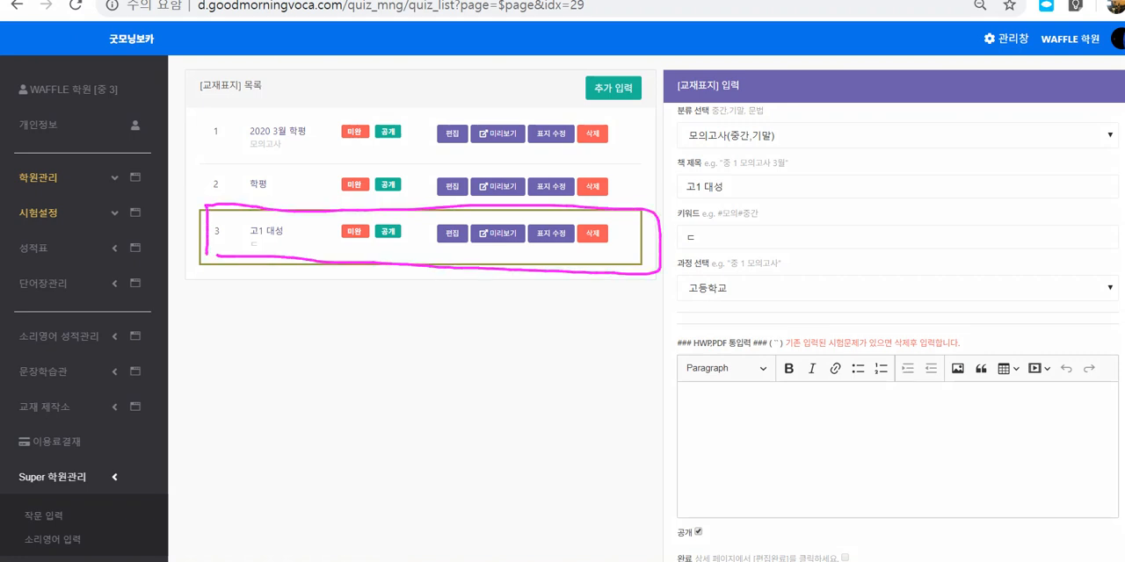
mouse_move(364, 241)
left_mouse_down()
mouse_move(353, 246)
mouse_move(362, 253)
left_mouse_up()
mouse_move(406, 250)
left_mouse_down()
mouse_move(403, 216)
mouse_move(408, 249)
mouse_move(450, 250)
left_mouse_up()
mouse_move(278, 225)
left_mouse_down()
mouse_move(267, 250)
mouse_move(309, 342)
mouse_move(447, 250)
mouse_move(442, 220)
mouse_move(458, 249)
mouse_move(269, 246)
mouse_move(275, 253)
left_mouse_up()
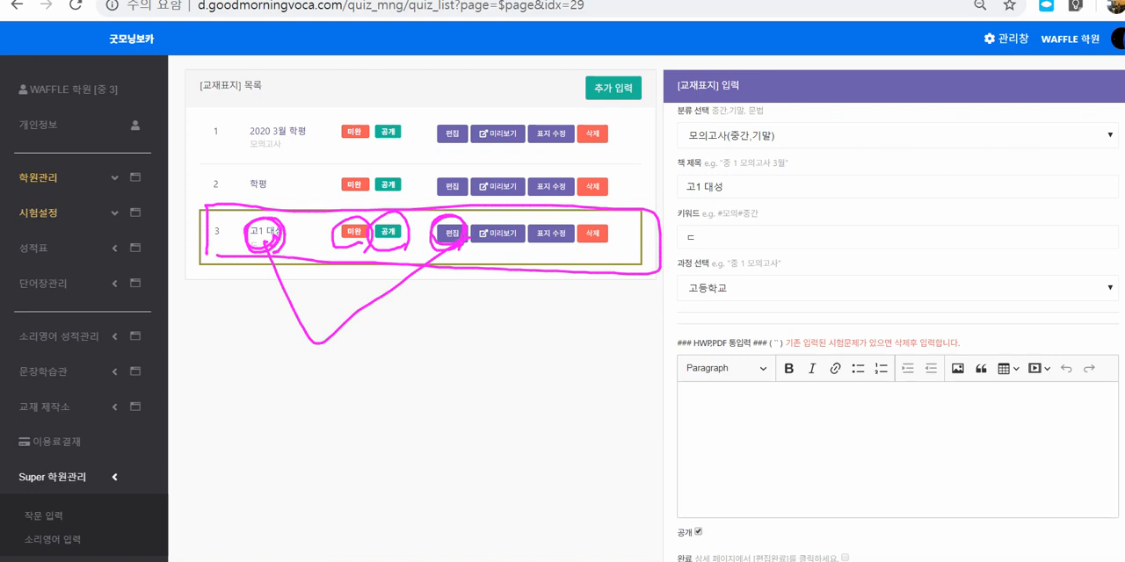
mouse_move(497, 214)
left_mouse_down()
mouse_move(519, 247)
mouse_move(512, 258)
mouse_move(722, 188)
left_mouse_up()
mouse_move(696, 181)
left_mouse_down()
mouse_move(721, 178)
mouse_move(703, 218)
left_mouse_up()
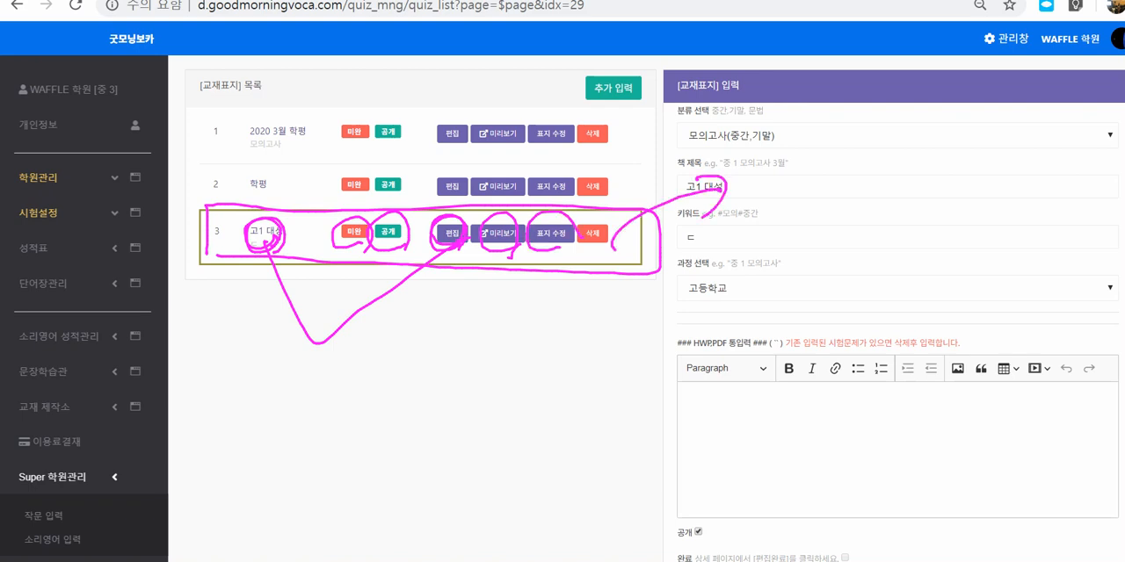
left_click_drag(610, 227, 615, 238)
left_click_drag(638, 240, 197, 236)
left_click_drag(196, 234, 366, 233)
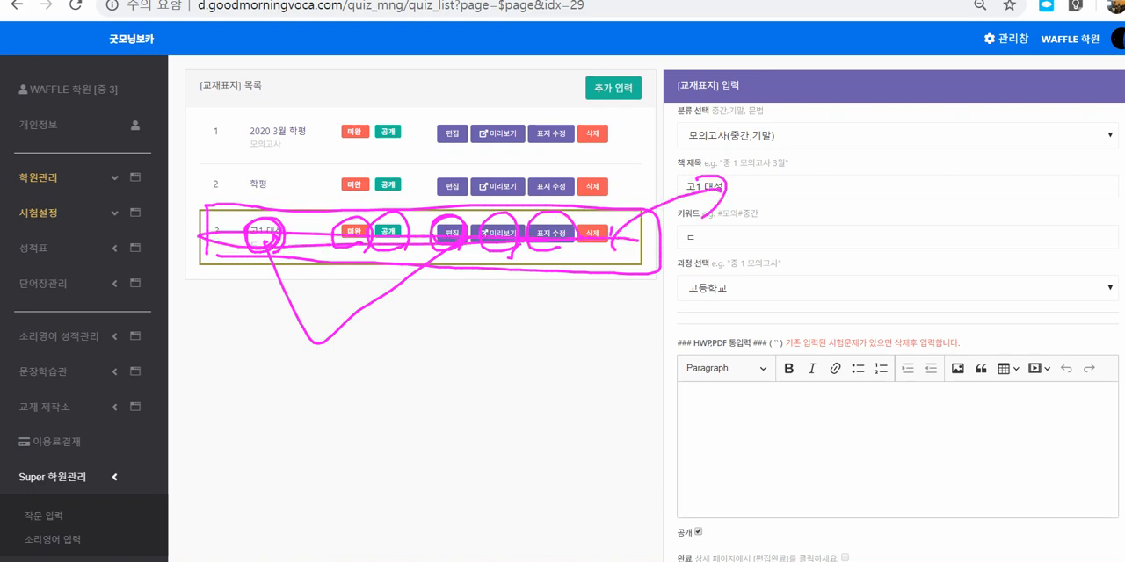
key("Escape")
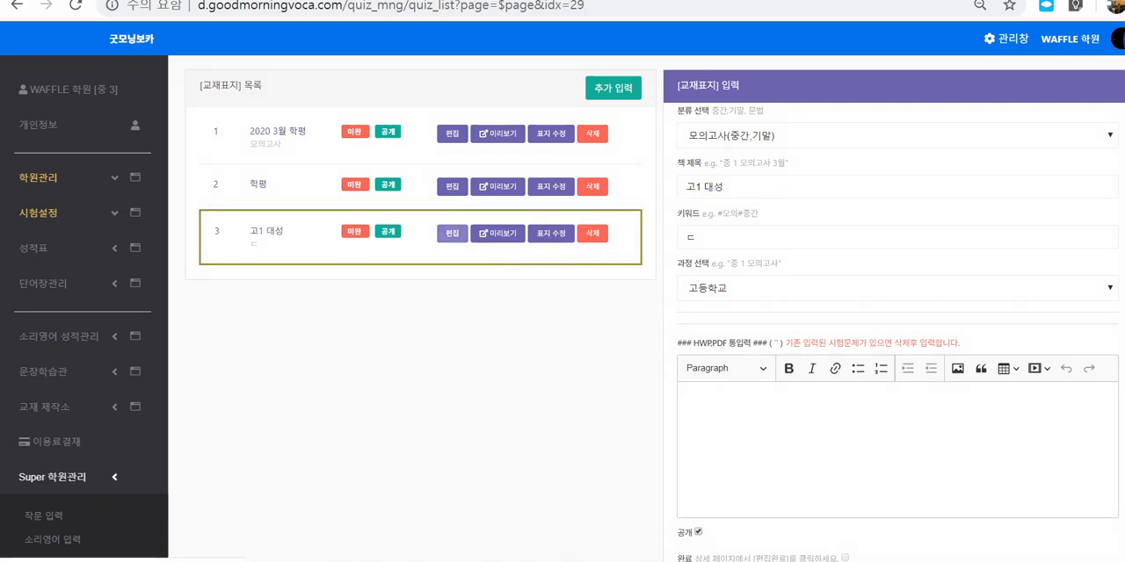
Step: Open the 고1 대성 textbook for editing and delete its empty first question
left_click(451, 234)
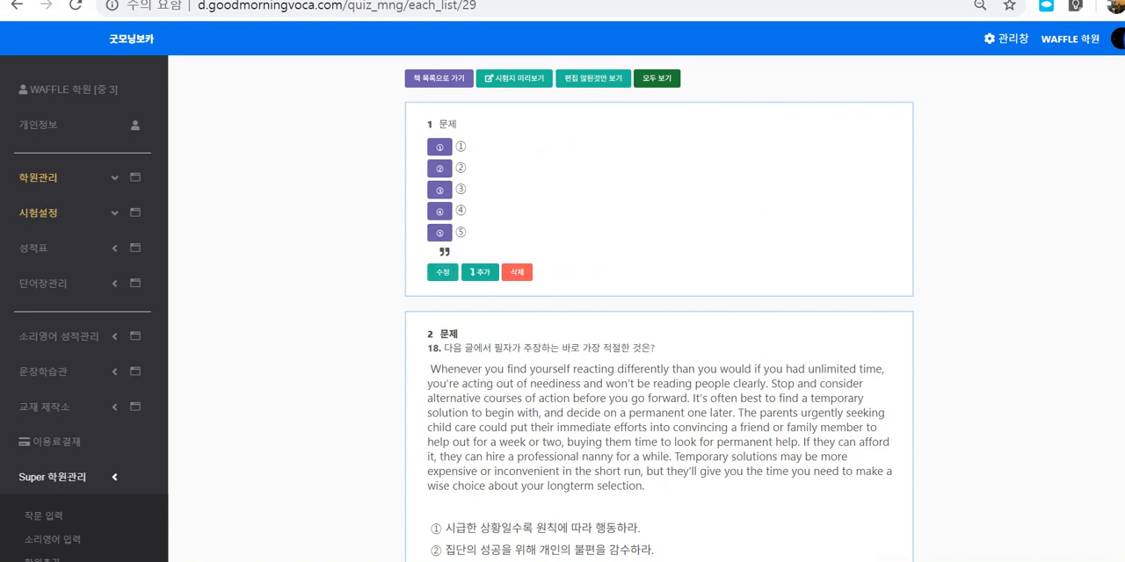
left_click_drag(439, 124, 466, 233)
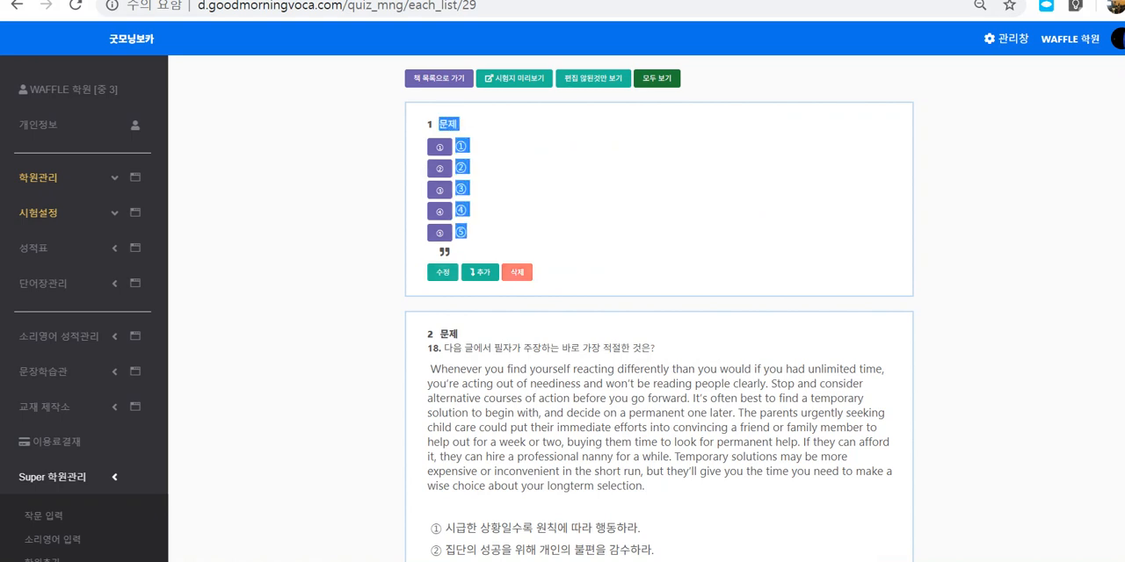
left_click(516, 273)
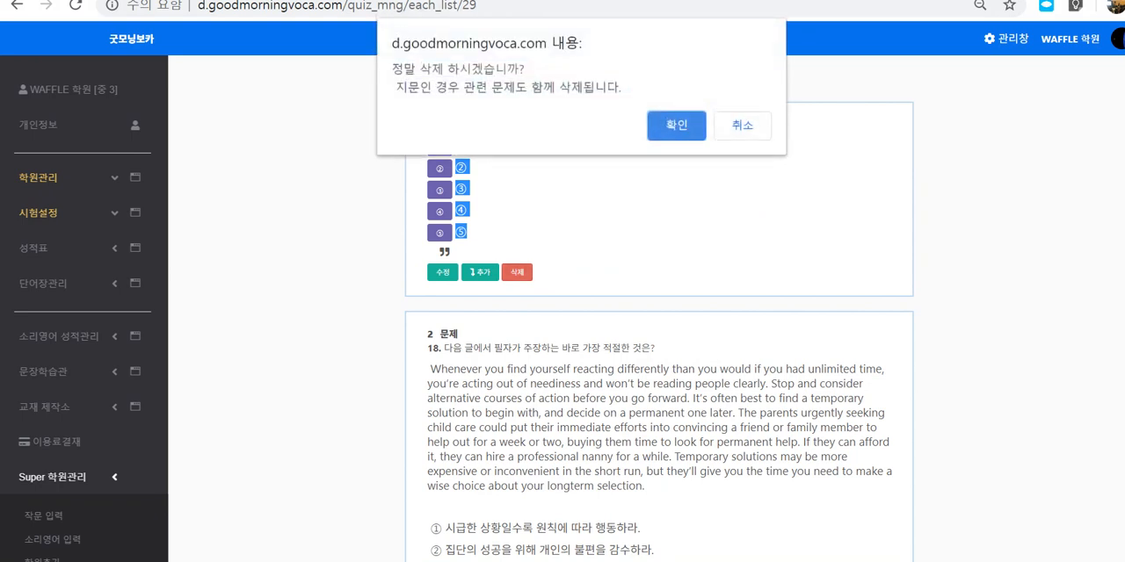
key("Return")
Step: Review question 18 and circle its 수정, 추가 and 삭제 options in ink, striking through 삭제
scroll(659, 308, "down", 1)
scroll(659, 308, "up", 1)
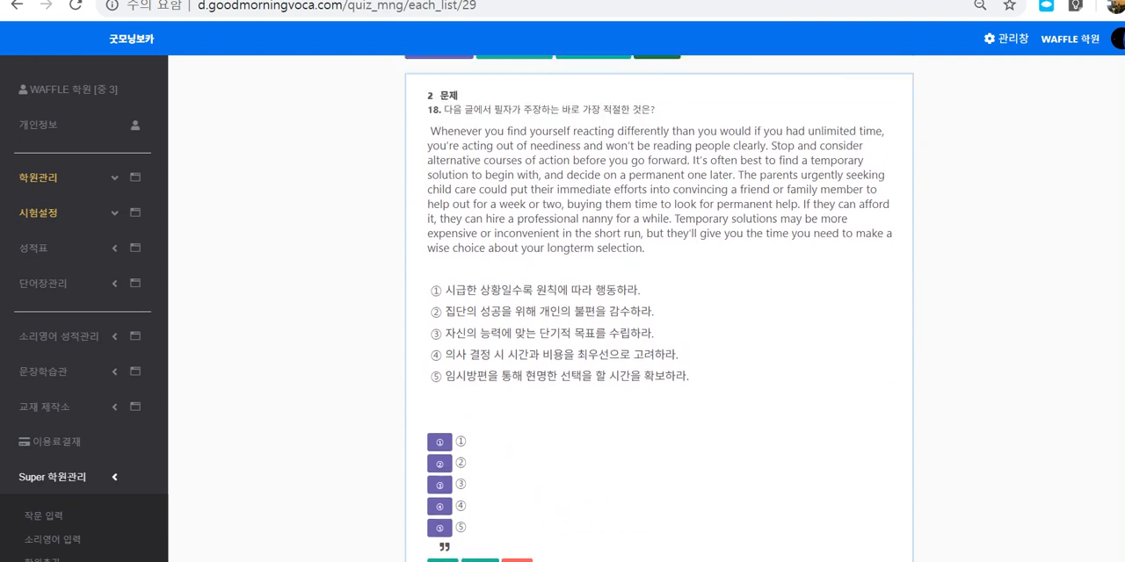
left_click_drag(427, 138, 443, 138)
scroll(659, 307, "down", 4)
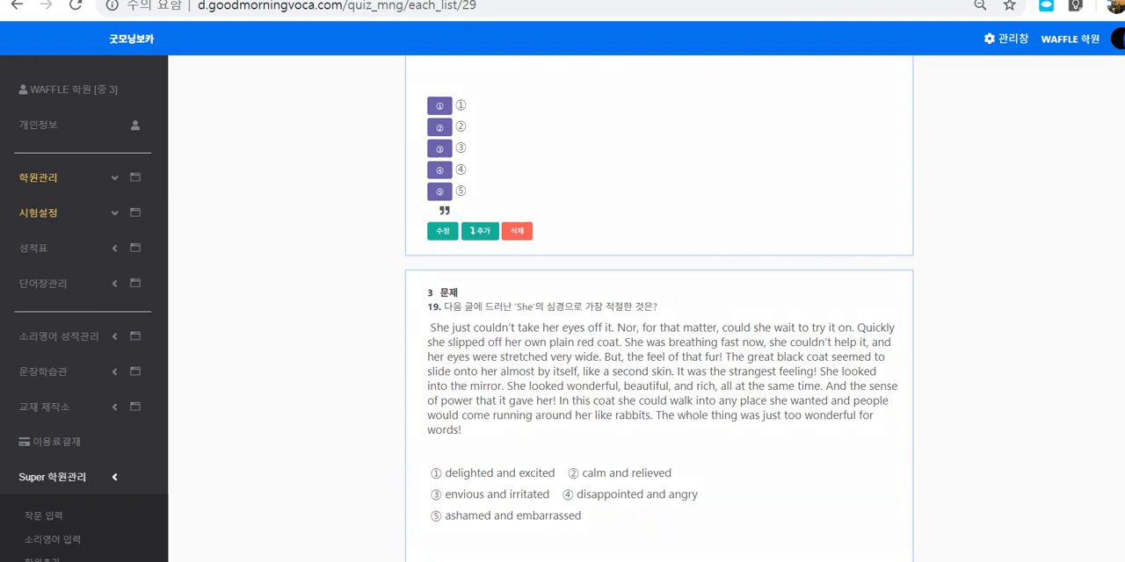
mouse_move(421, 250)
left_mouse_down()
mouse_move(508, 257)
mouse_move(532, 216)
mouse_move(538, 249)
mouse_move(507, 210)
mouse_move(534, 250)
left_mouse_up()
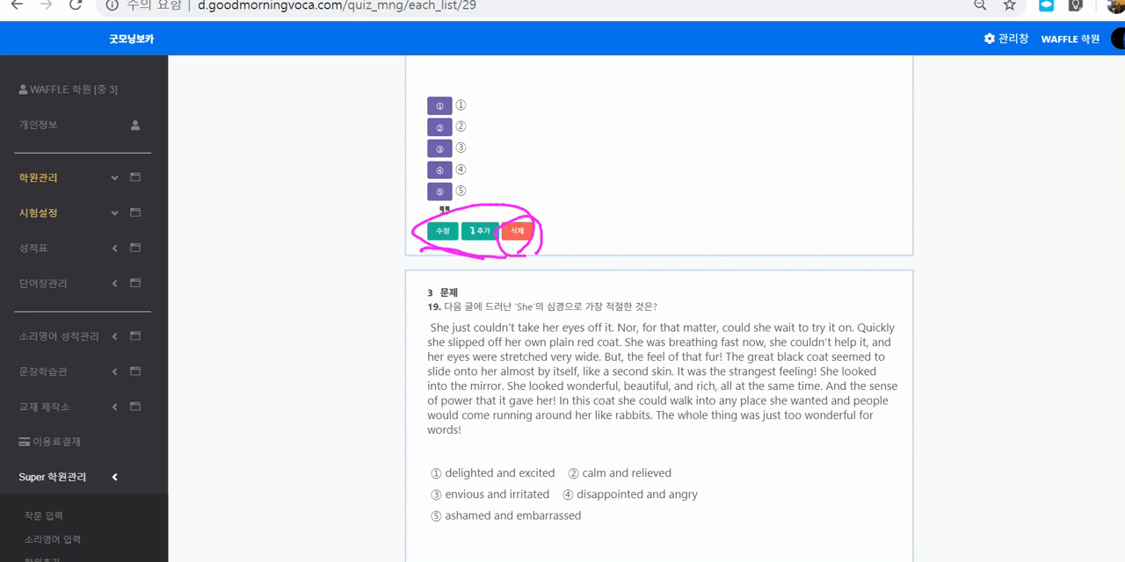
left_click_drag(534, 206, 502, 248)
Step: Cross out and circle question 19 in ink, mark the 추가 option, and write 16, 17, 18 in the margin
left_click_drag(701, 326, 478, 498)
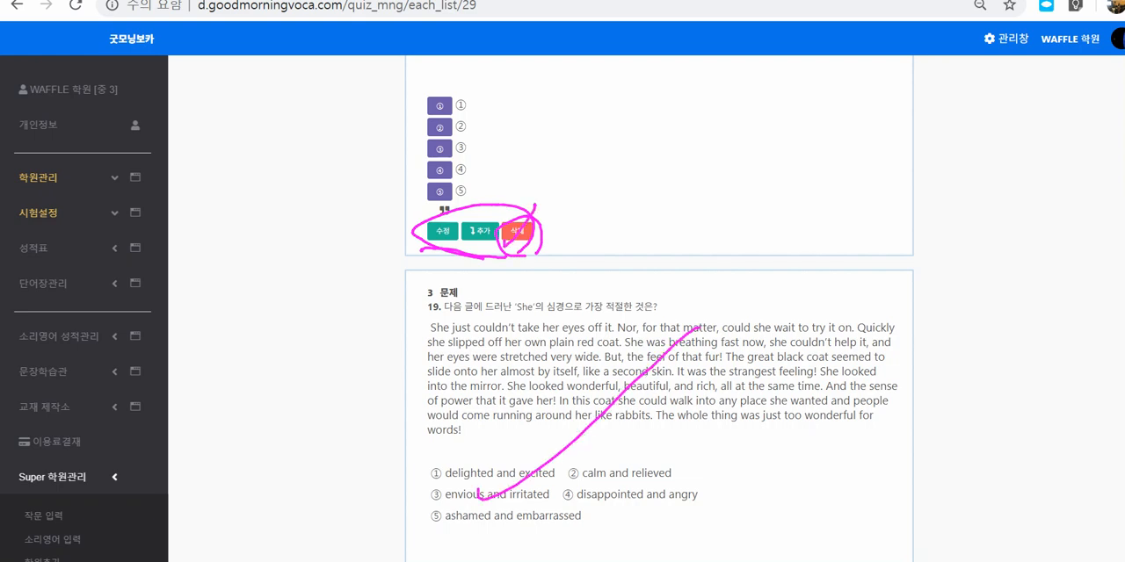
left_click_drag(474, 327, 630, 431)
mouse_move(560, 379)
left_mouse_down()
mouse_move(693, 273)
mouse_move(429, 444)
mouse_move(651, 276)
left_mouse_up()
mouse_move(774, 363)
left_mouse_down()
mouse_move(840, 223)
mouse_move(1059, 159)
mouse_move(1029, 213)
left_mouse_up()
mouse_move(498, 251)
left_mouse_down()
mouse_move(470, 246)
mouse_move(500, 252)
left_mouse_up()
mouse_move(241, 99)
left_mouse_down()
mouse_move(245, 185)
mouse_move(257, 179)
mouse_move(227, 187)
mouse_move(220, 230)
mouse_move(241, 203)
mouse_move(209, 254)
left_mouse_up()
left_click(255, 193)
left_click(257, 209)
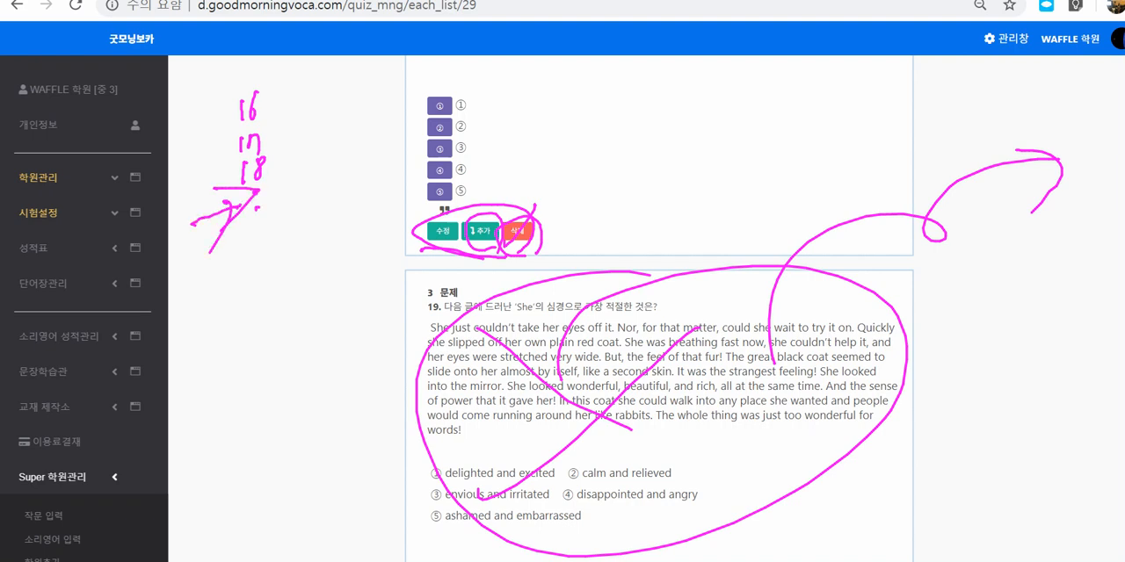
Step: Box question 19 in ink, sketch an extra box with an arrow to the 추가 option, and clear all ink
mouse_move(488, 248)
left_mouse_down()
mouse_move(468, 246)
mouse_move(492, 241)
left_mouse_up()
mouse_move(536, 301)
left_mouse_down()
mouse_move(429, 372)
mouse_move(805, 536)
mouse_move(735, 322)
left_mouse_up()
mouse_move(330, 211)
left_mouse_down()
mouse_move(453, 255)
mouse_move(444, 288)
mouse_move(339, 381)
left_mouse_up()
mouse_move(255, 257)
left_mouse_down()
mouse_move(251, 337)
mouse_move(388, 227)
mouse_move(255, 257)
left_mouse_up()
mouse_move(353, 285)
left_mouse_down()
mouse_move(440, 246)
mouse_move(484, 247)
mouse_move(474, 244)
left_mouse_up()
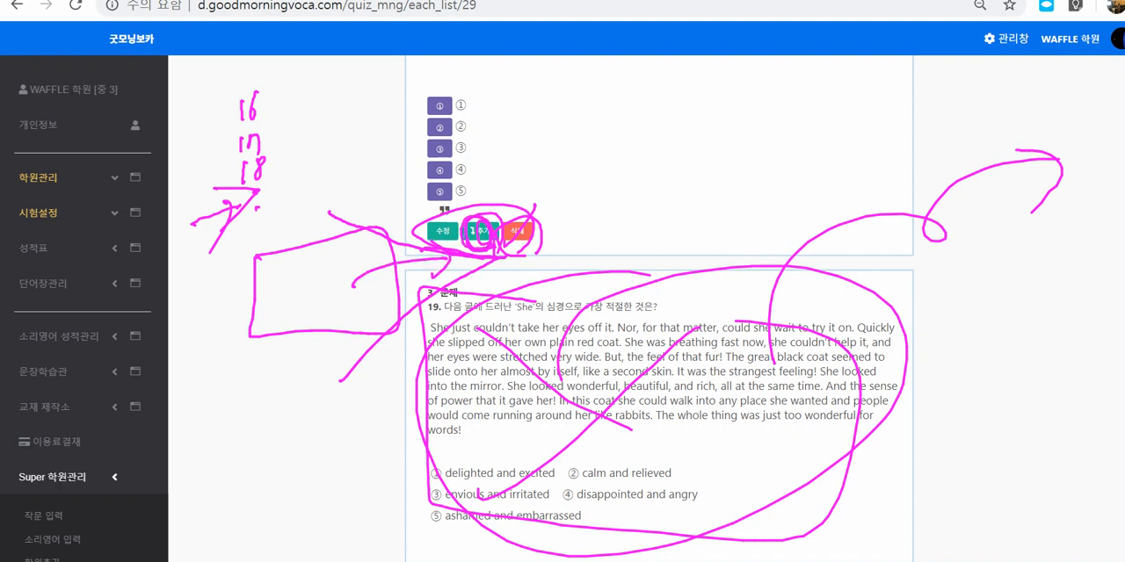
key("Escape")
Step: Open the form for adding a question after question 18, look over its fields, and cancel it
left_click(479, 231)
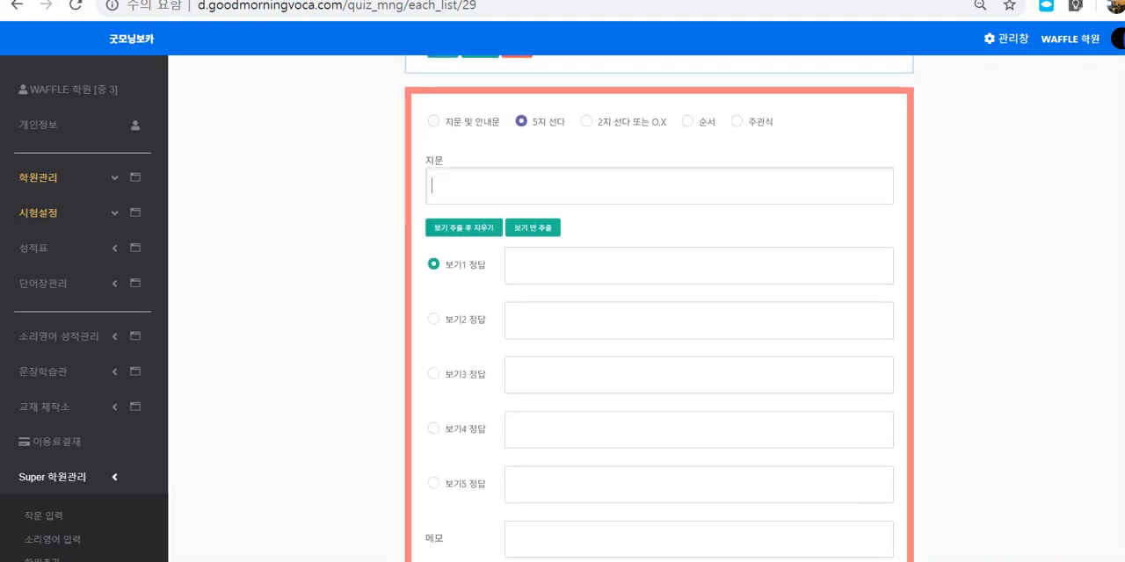
scroll(659, 309, "up", 1)
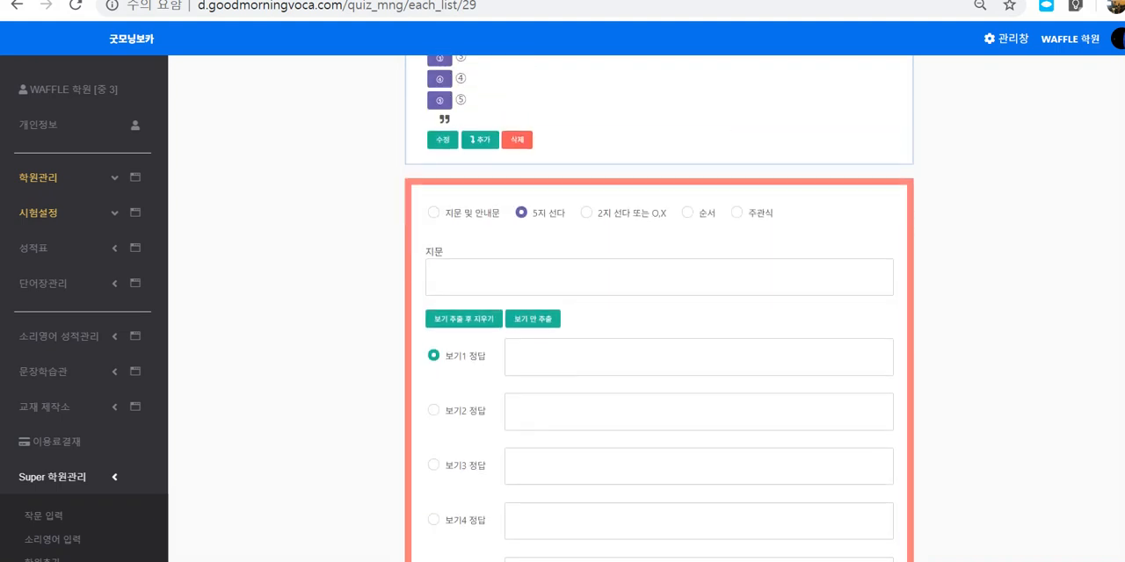
scroll(659, 308, "down", 2)
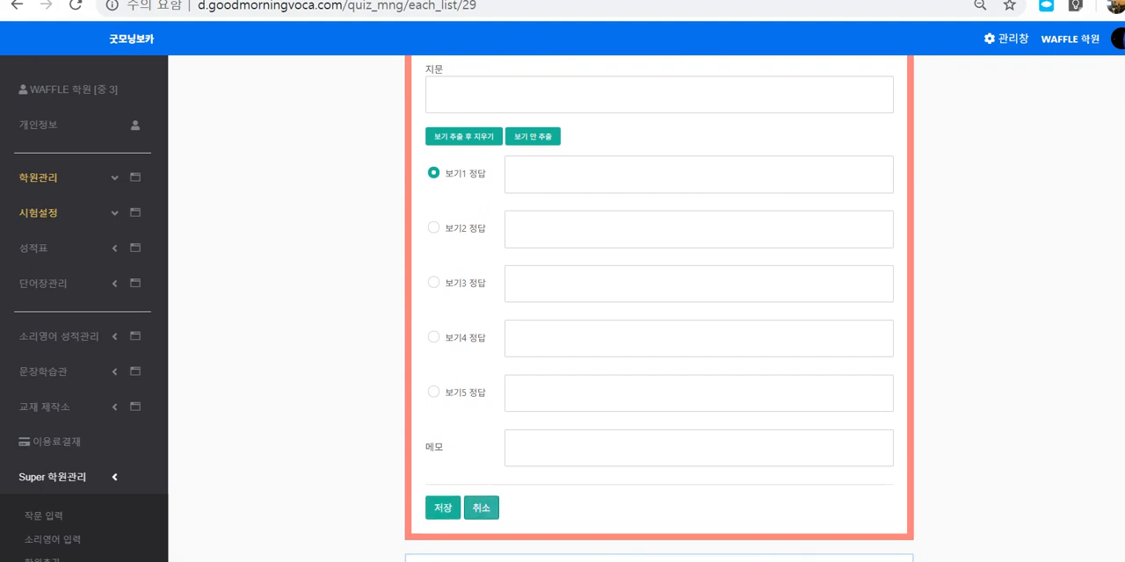
left_click(481, 508)
Step: Open question 18 for editing and set 보기2 as its correct answer
scroll(659, 308, "up", 1)
scroll(659, 309, "down", 3)
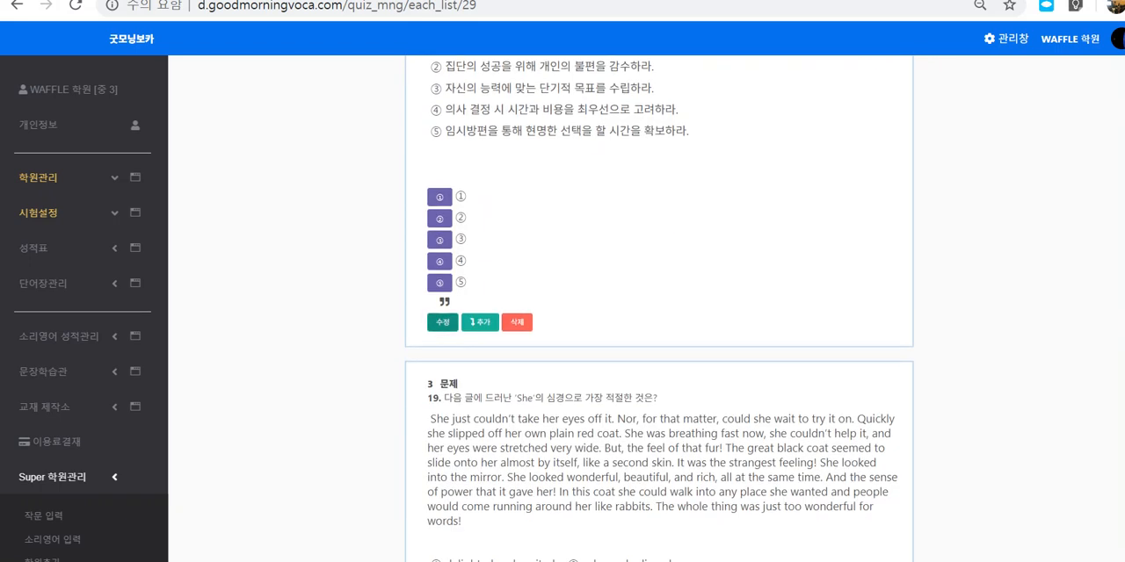
left_click(443, 322)
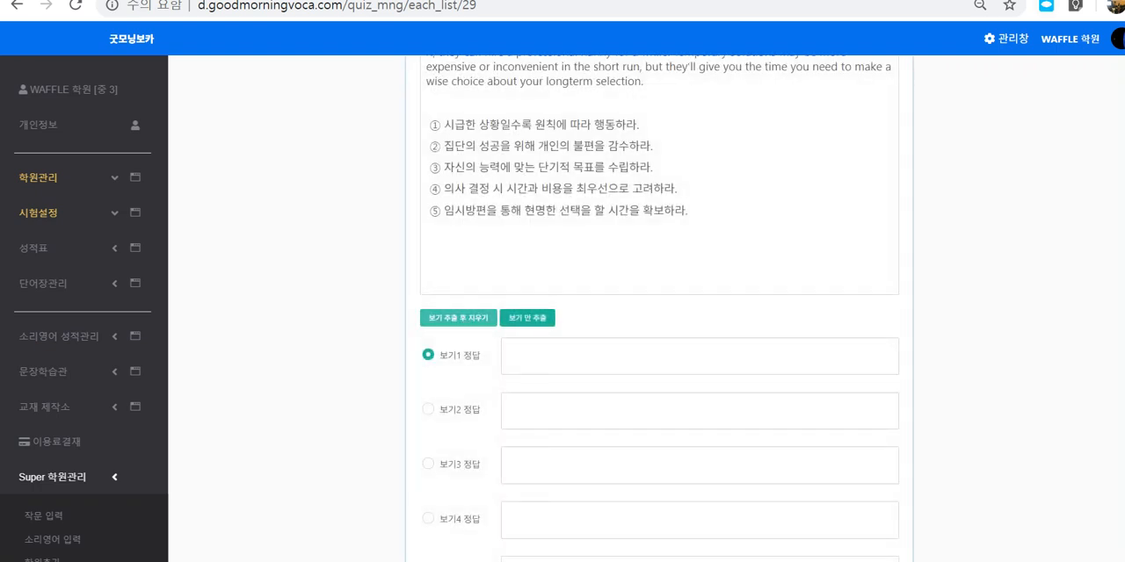
scroll(458, 318, "up", 2)
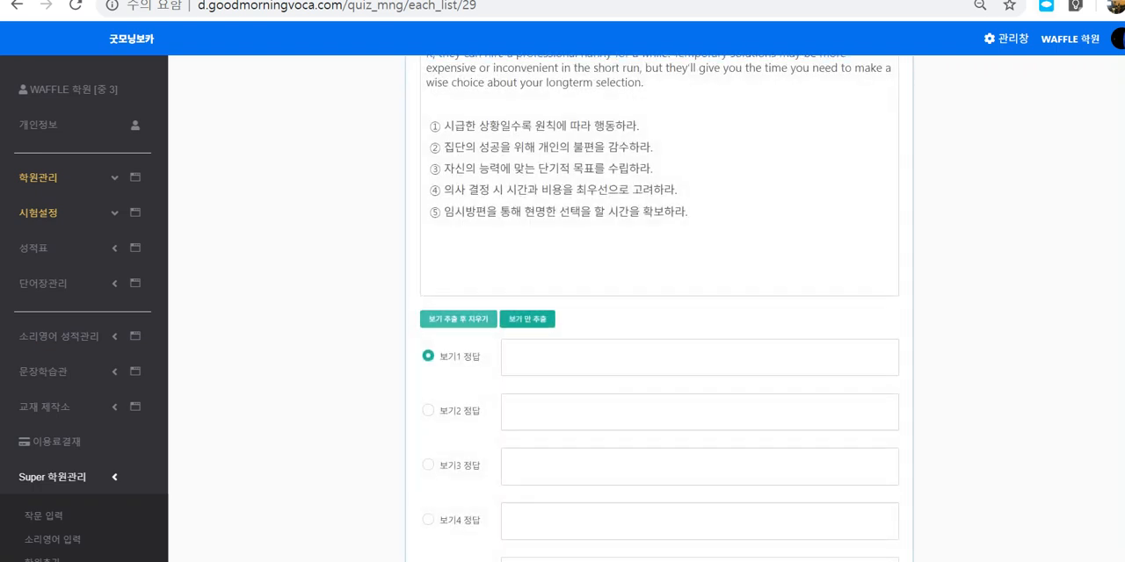
scroll(458, 318, "down", 2)
scroll(659, 351, "down", 1)
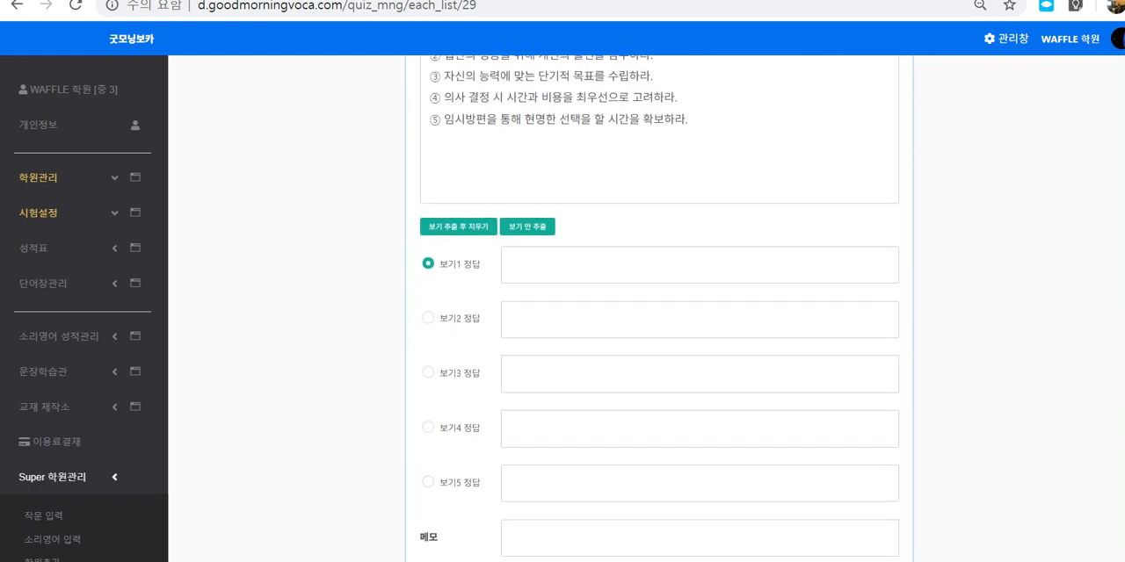
left_click(428, 371)
left_click(428, 318)
Step: Try the question types 지문 및 안내문, 주관식 and 2지 선다 또는 O,X on question 18, ending on 5지 선다
scroll(428, 318, "up", 2)
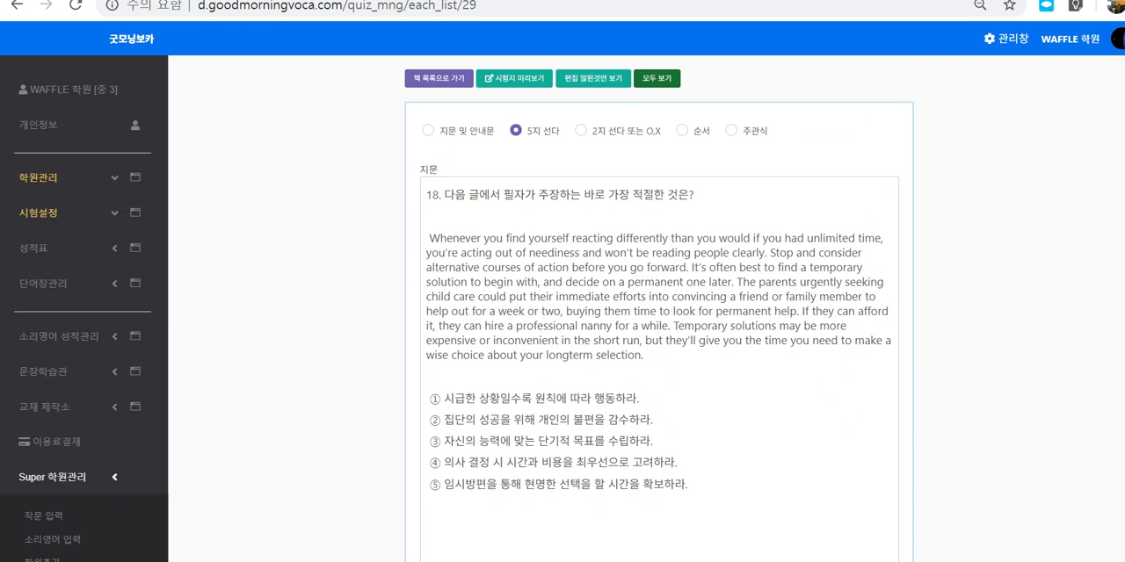
left_click(428, 130)
left_click_drag(439, 131, 495, 131)
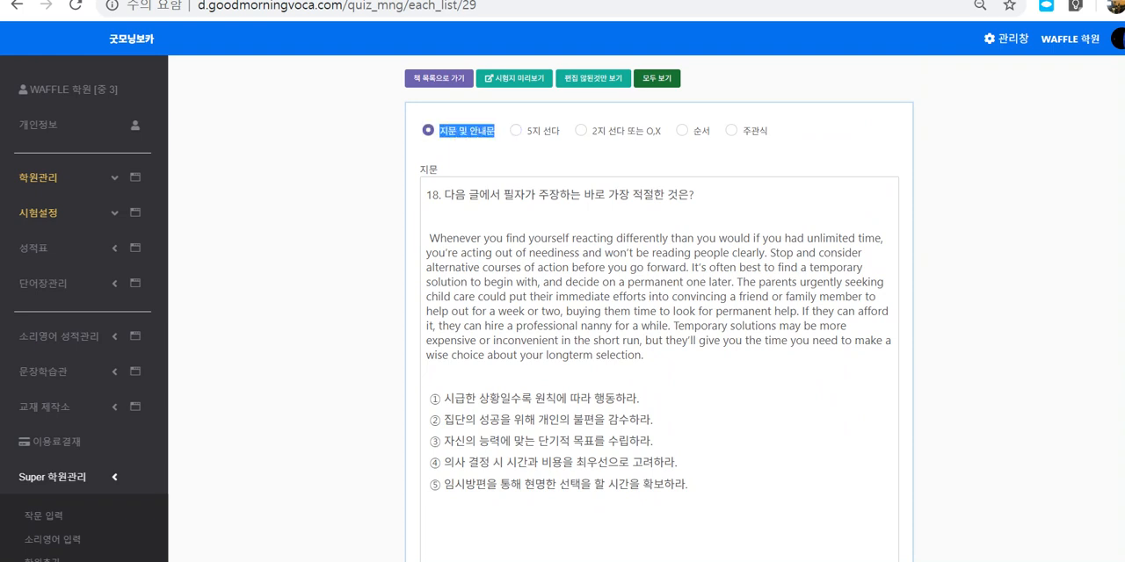
left_click(495, 131)
left_click(516, 130)
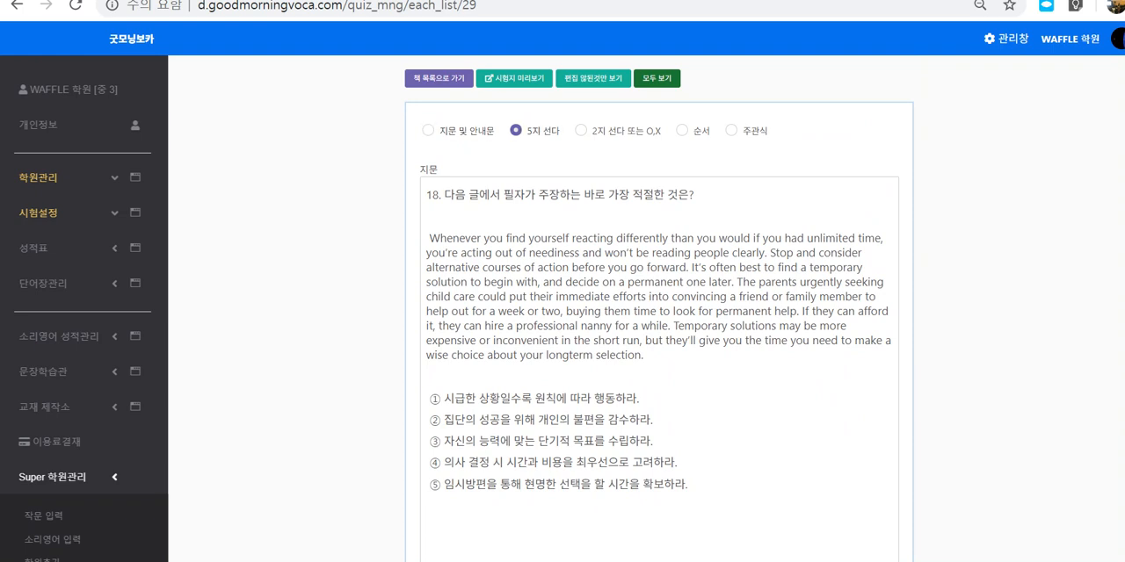
left_click(731, 130)
left_click(581, 130)
scroll(659, 351, "down", 1)
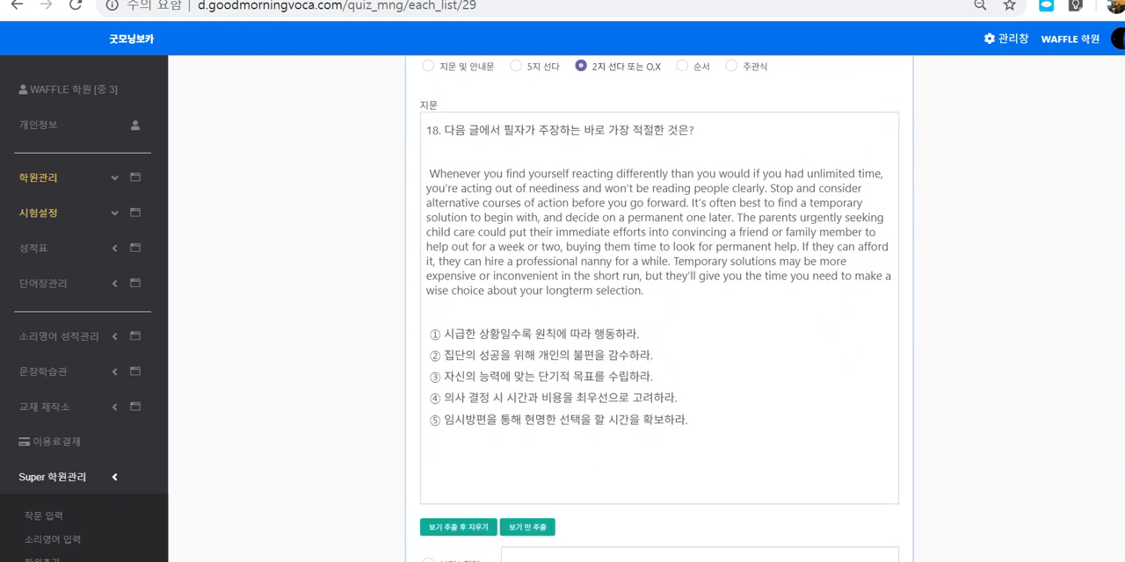
scroll(659, 352, "up", 1)
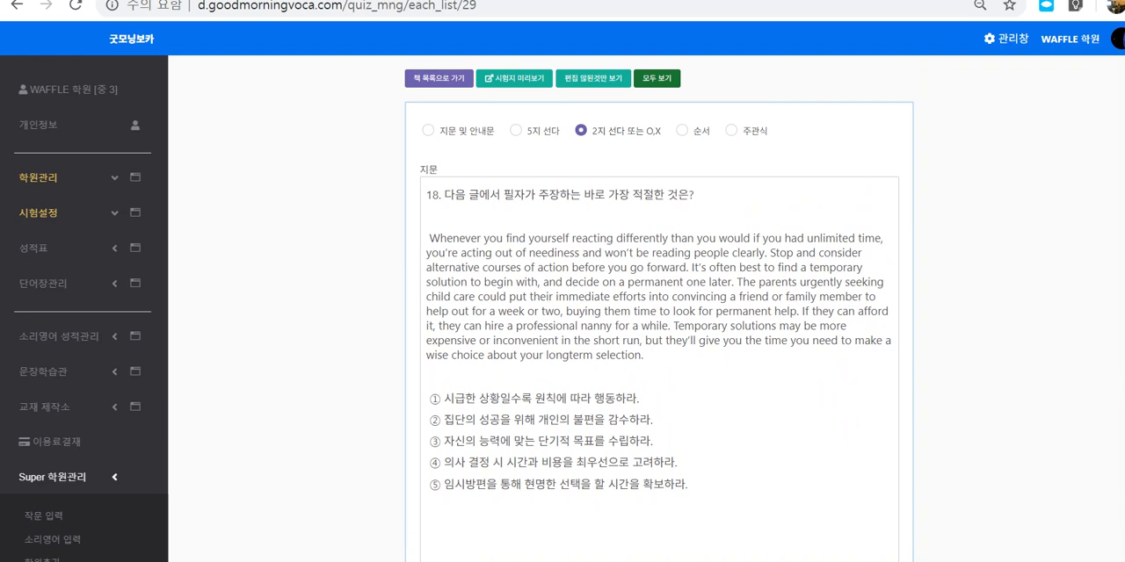
left_click(515, 130)
Step: Highlight question 18's full passage and its answer choices in the editor, then clear the selection
scroll(659, 307, "down", 1)
left_click_drag(455, 103, 688, 393)
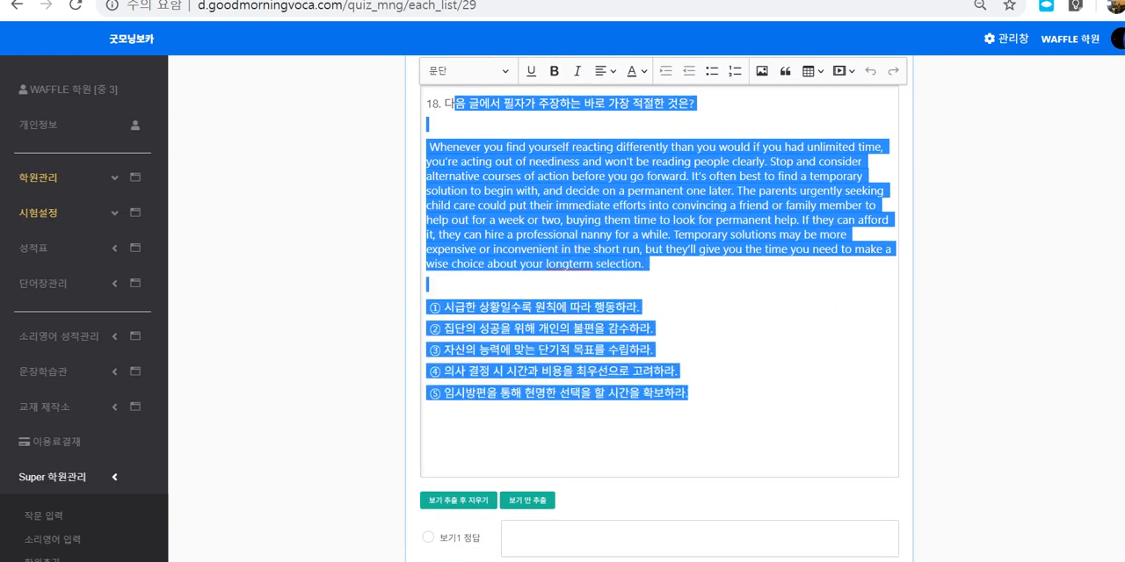
left_click(427, 284)
Step: Try 보기3 and 보기4 as question 18's correct answer
scroll(659, 307, "down", 3)
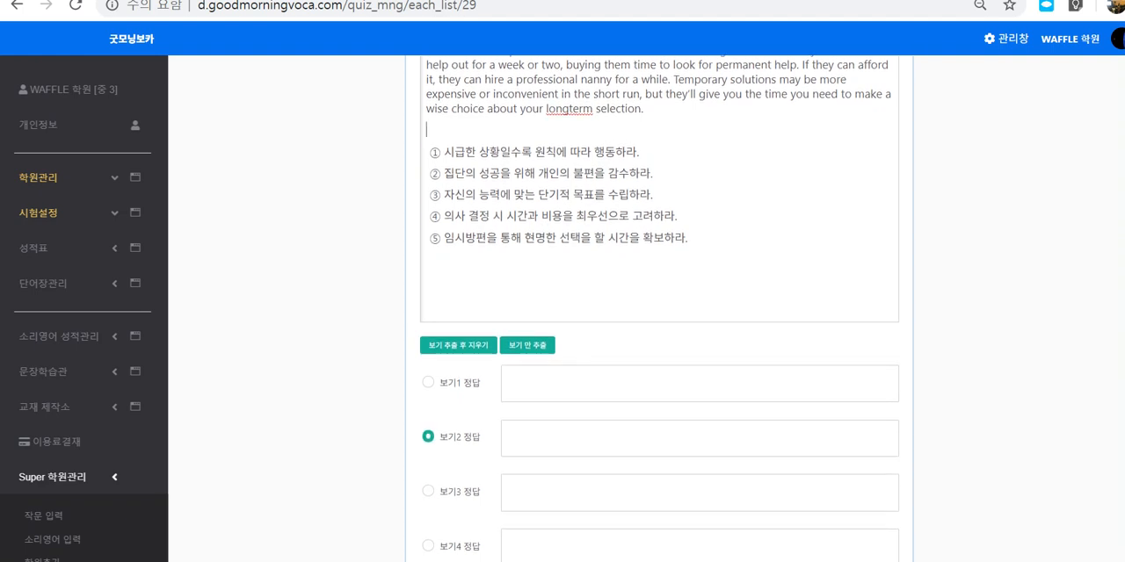
left_click(428, 373)
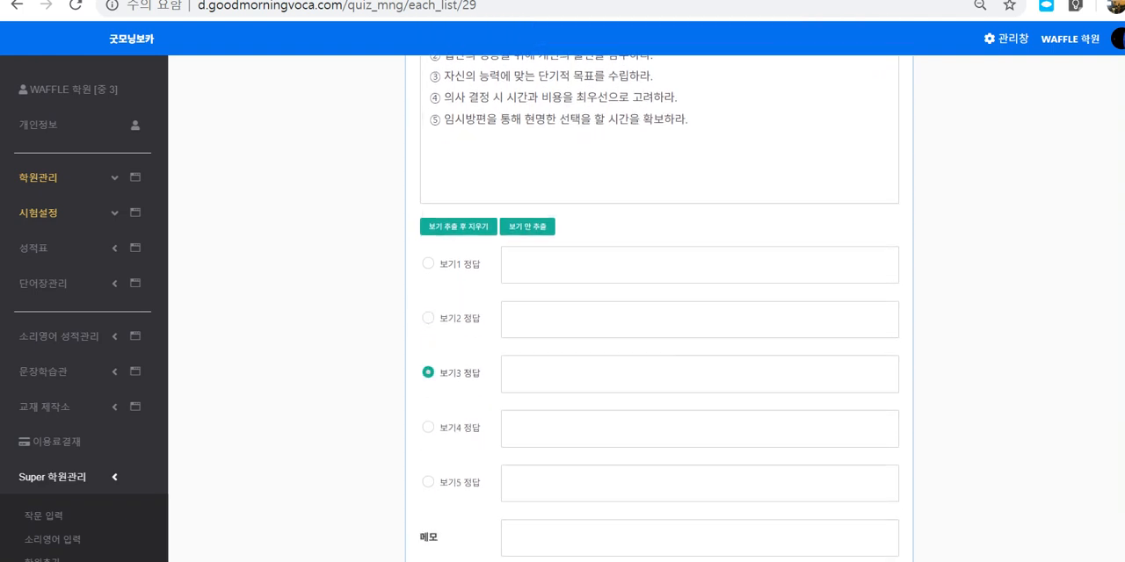
left_click(428, 427)
scroll(428, 426, "down", 2)
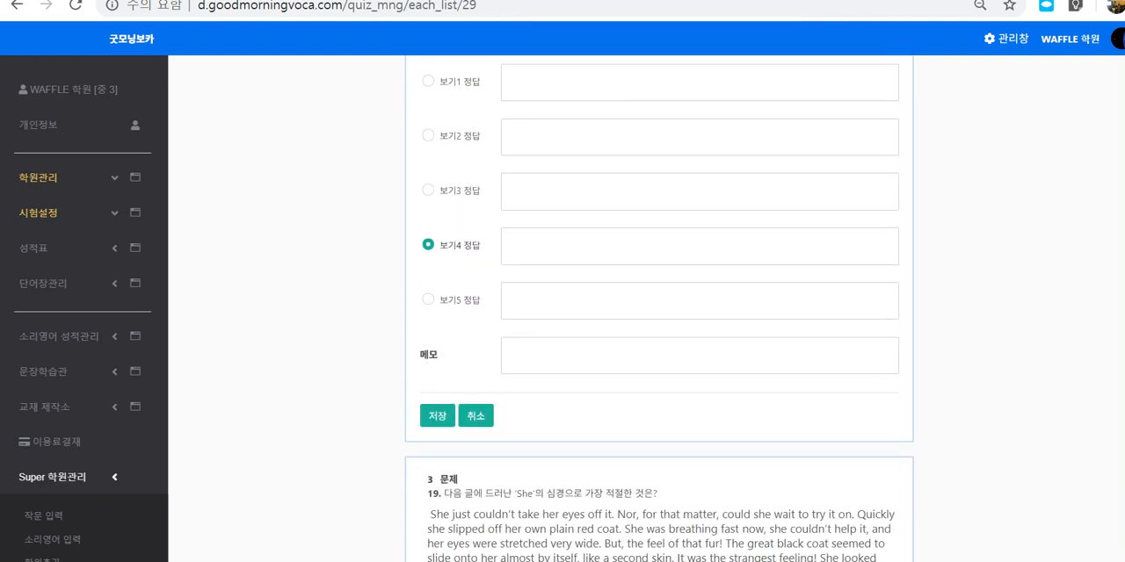
mouse_move(455, 436)
left_mouse_down()
mouse_move(407, 421)
mouse_move(452, 440)
left_mouse_up()
Step: Highlight the five numbered choices inside question 18's passage and point out the 보기 추출 후 지우기 option
scroll(659, 308, "up", 4)
left_click_drag(442, 215, 581, 301)
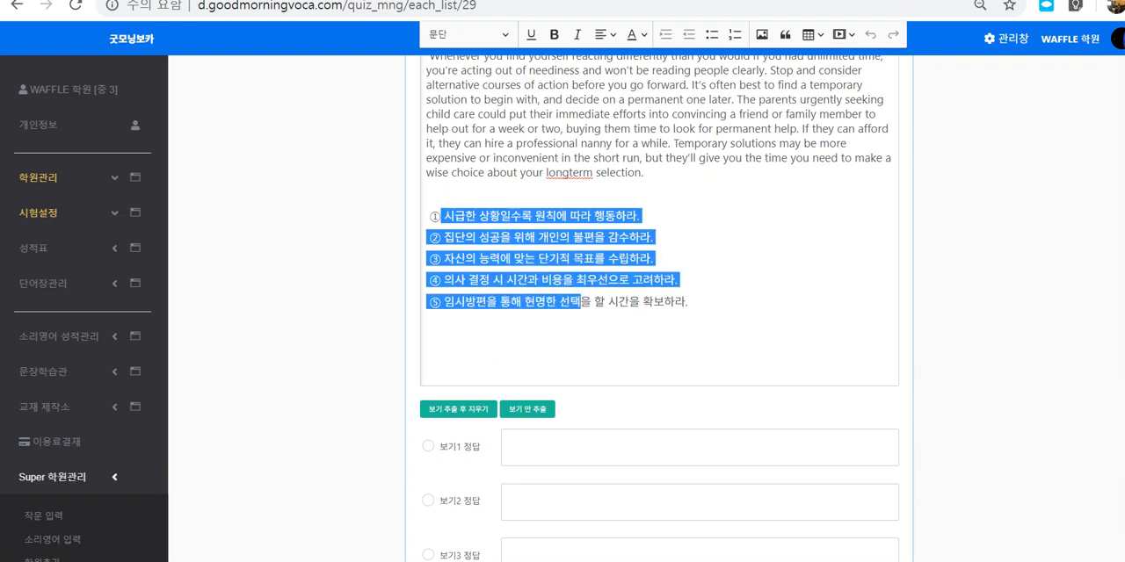
left_click(427, 344)
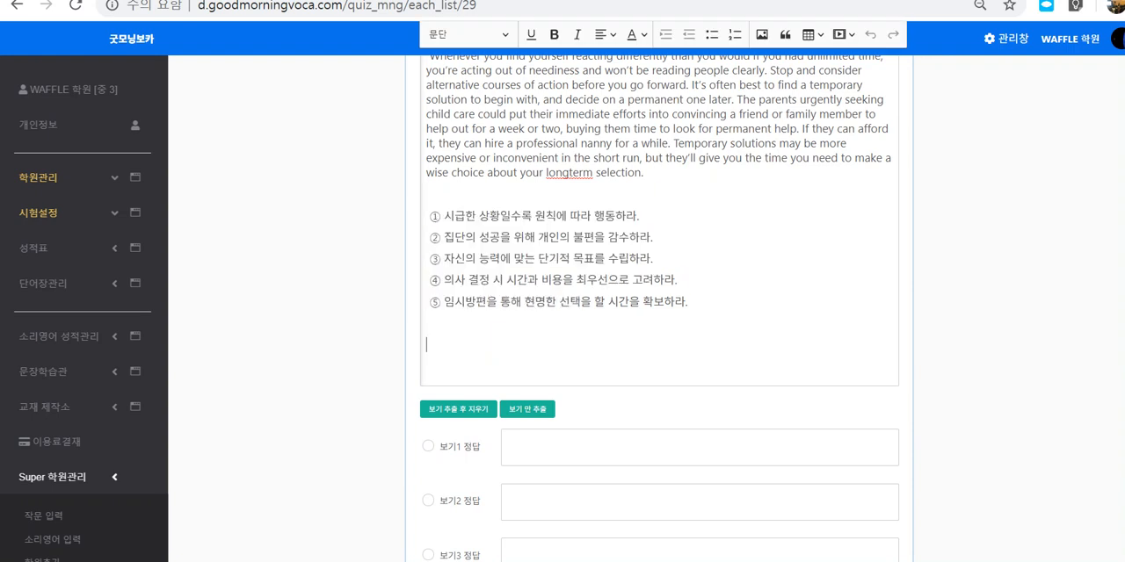
left_click(458, 409)
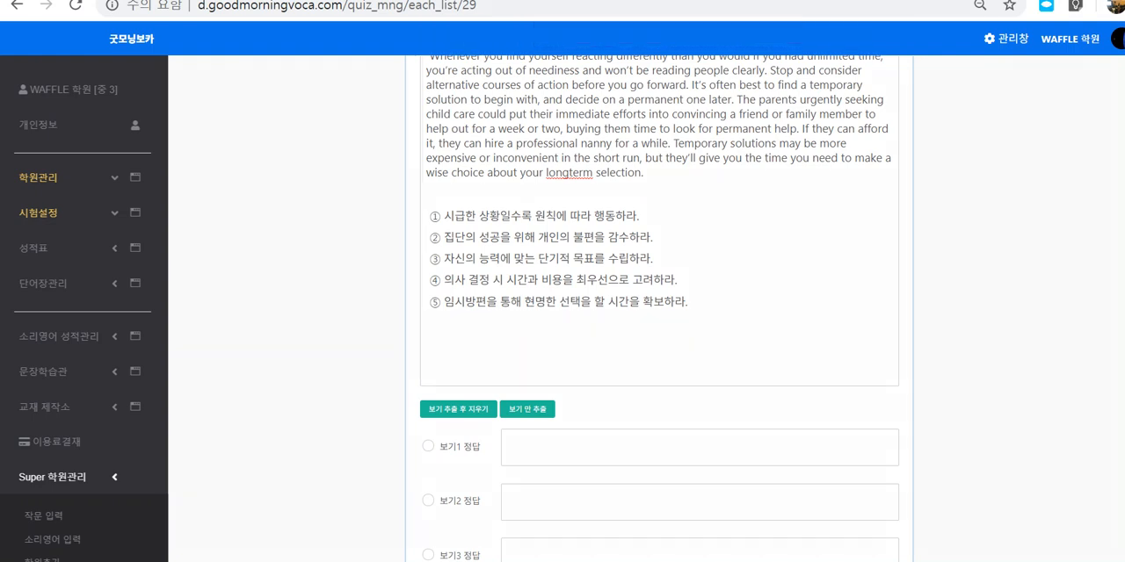
Step: Circle the choices in ink, sketch their move into the answer fields, cross them out, circle 보기 추출 후 지우기, and clear the ink
mouse_move(478, 320)
left_mouse_down()
mouse_move(415, 299)
mouse_move(471, 200)
mouse_move(474, 322)
left_mouse_up()
mouse_move(482, 274)
left_mouse_down()
mouse_move(556, 299)
mouse_move(582, 438)
mouse_move(633, 445)
left_mouse_up()
left_click_drag(533, 505, 629, 507)
left_click_drag(550, 545, 592, 531)
left_click_drag(670, 192, 448, 313)
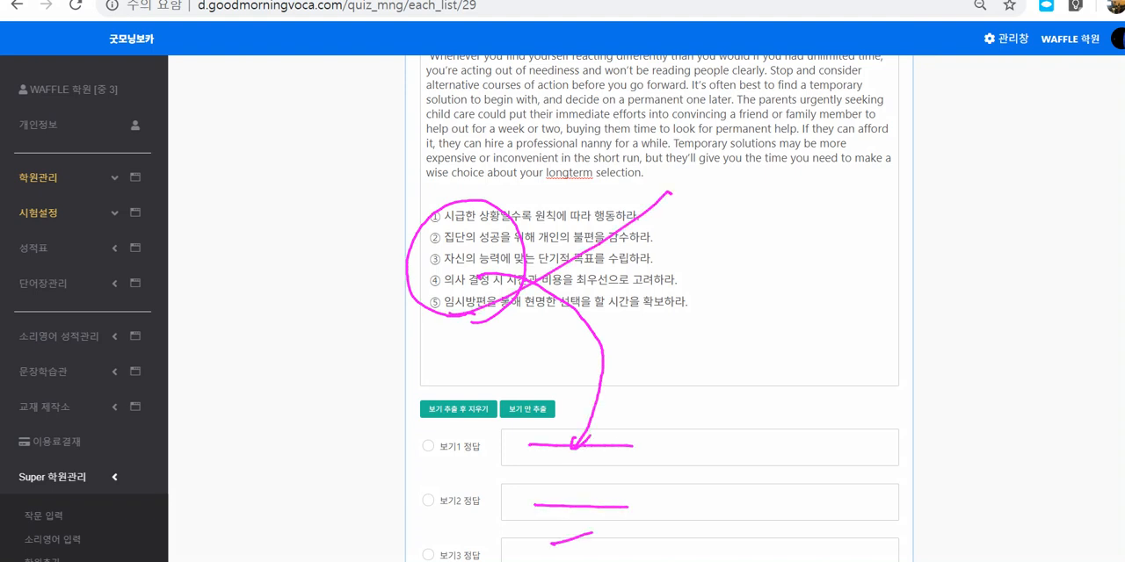
left_click_drag(453, 211, 710, 297)
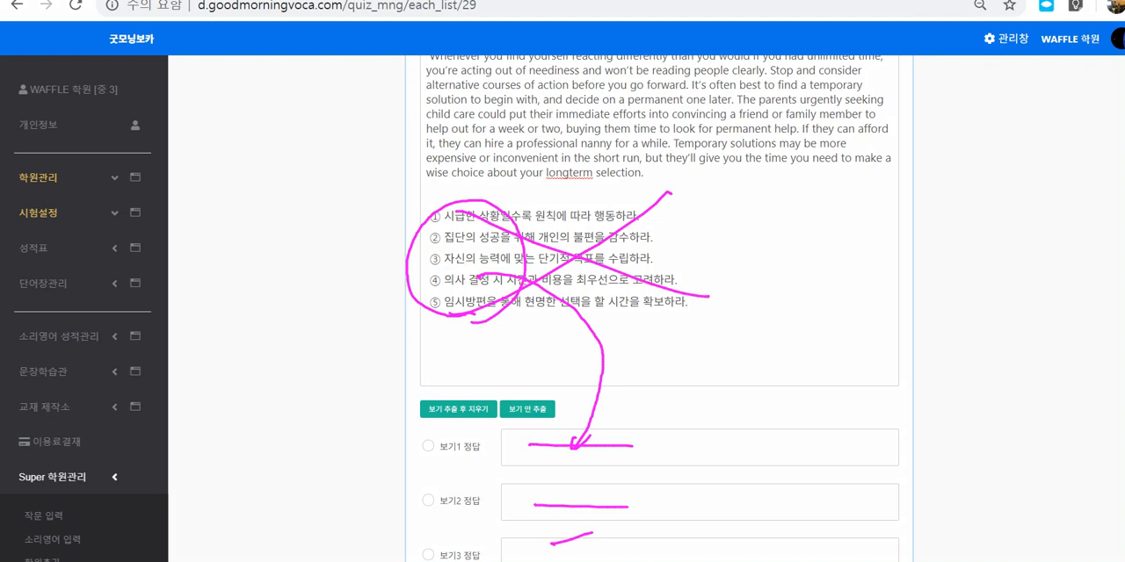
mouse_move(451, 441)
left_mouse_down()
mouse_move(430, 441)
mouse_move(453, 381)
mouse_move(483, 412)
mouse_move(446, 450)
left_mouse_up()
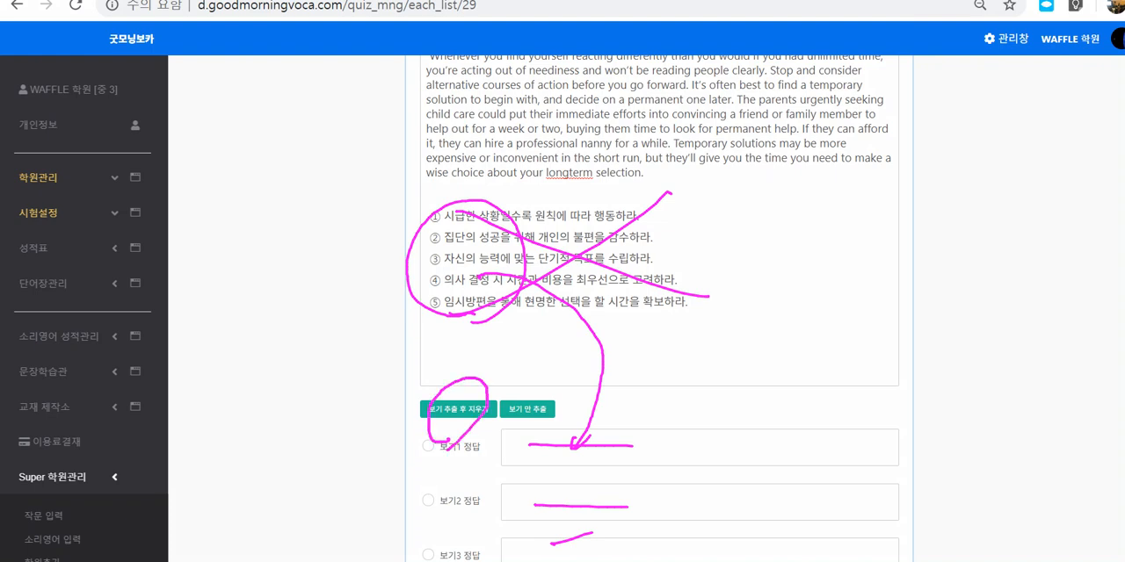
key("Escape")
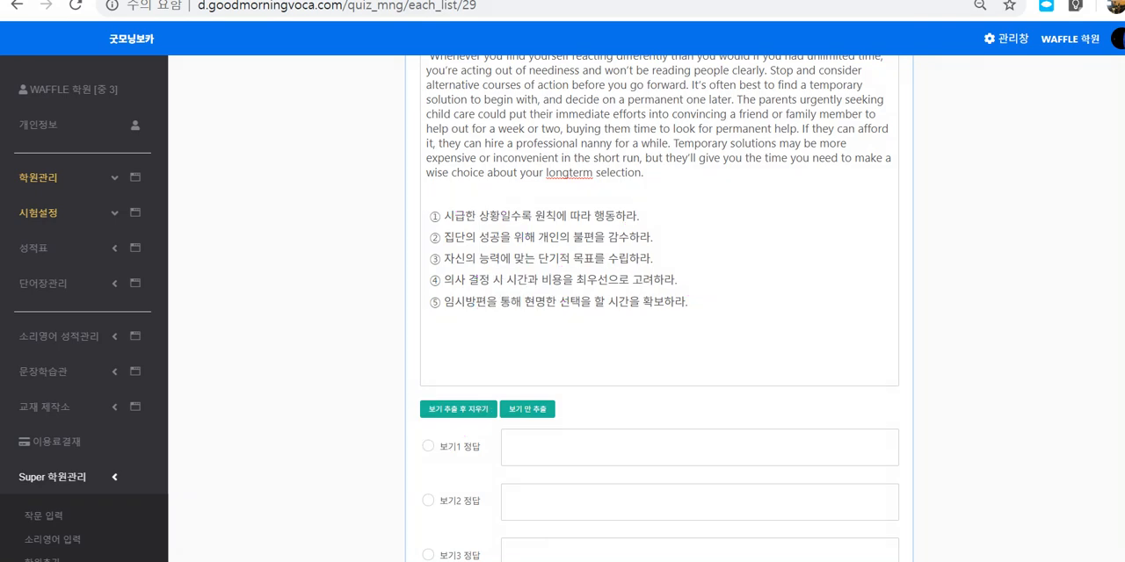
Step: Extract question 18's choices into the answer fields and remove them from the passage with 보기 추출 후 지우기
scroll(659, 308, "up", 3)
left_click_drag(426, 195, 591, 485)
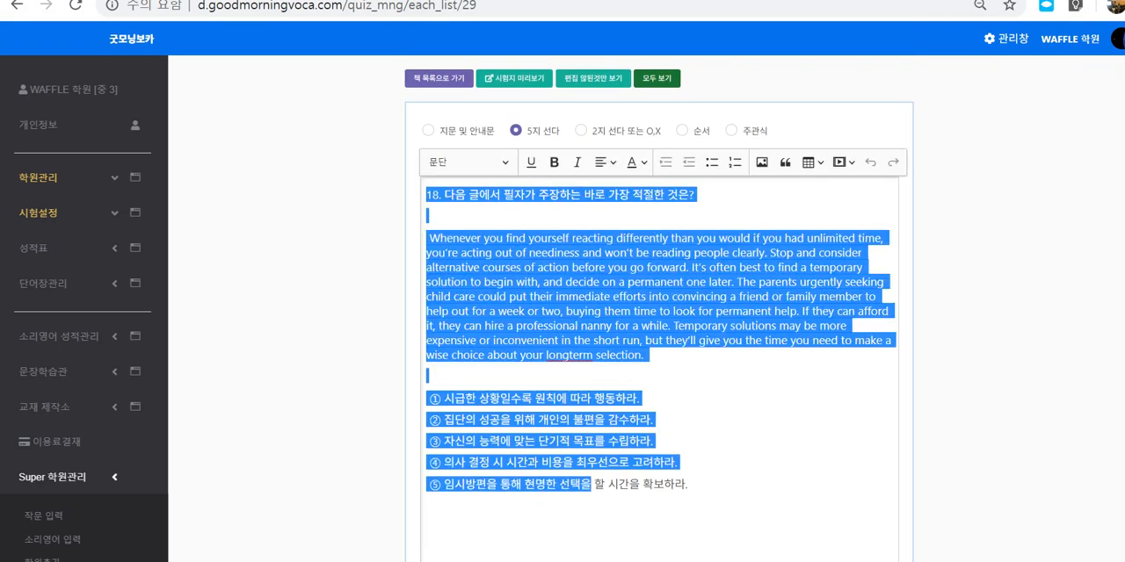
left_click(580, 525)
scroll(579, 518, "down", 3)
left_click(459, 318)
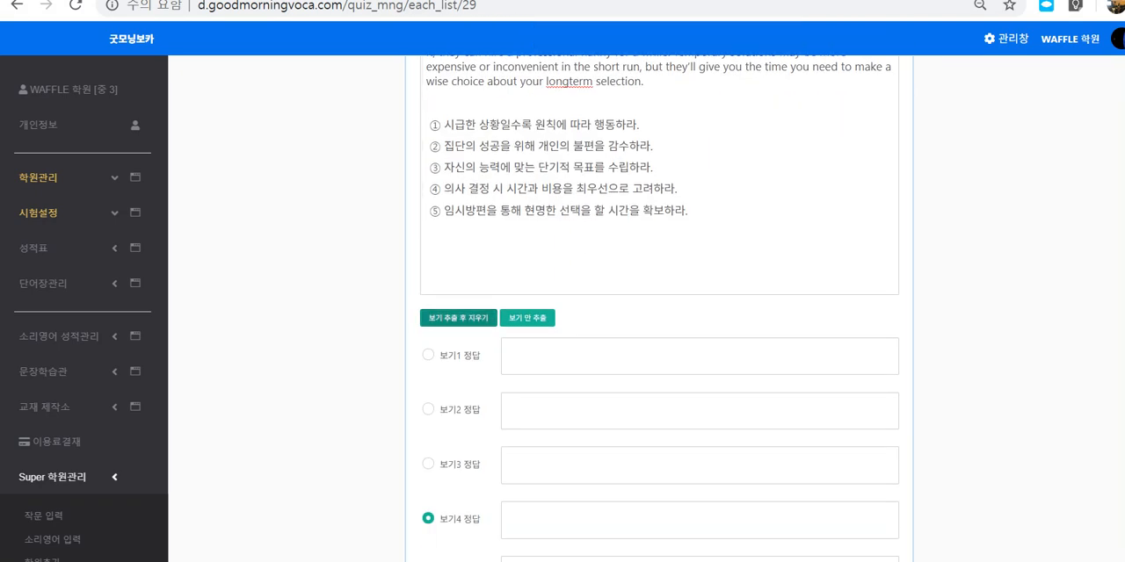
Step: Sketch ink arrows from the passage's emptied area to the filled answer fields, cross out that area, and clear the ink
scroll(659, 307, "up", 2)
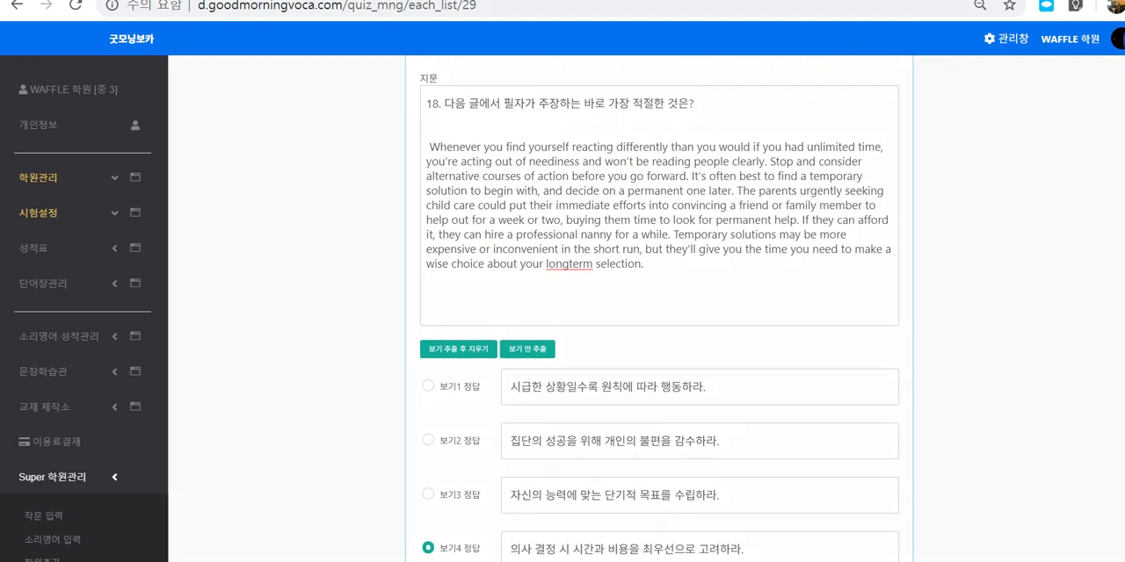
left_click_drag(463, 290, 531, 288)
left_click_drag(468, 303, 544, 305)
mouse_move(464, 315)
left_mouse_down()
mouse_move(540, 313)
mouse_move(571, 392)
mouse_move(562, 406)
left_mouse_up()
left_click_drag(555, 384, 599, 385)
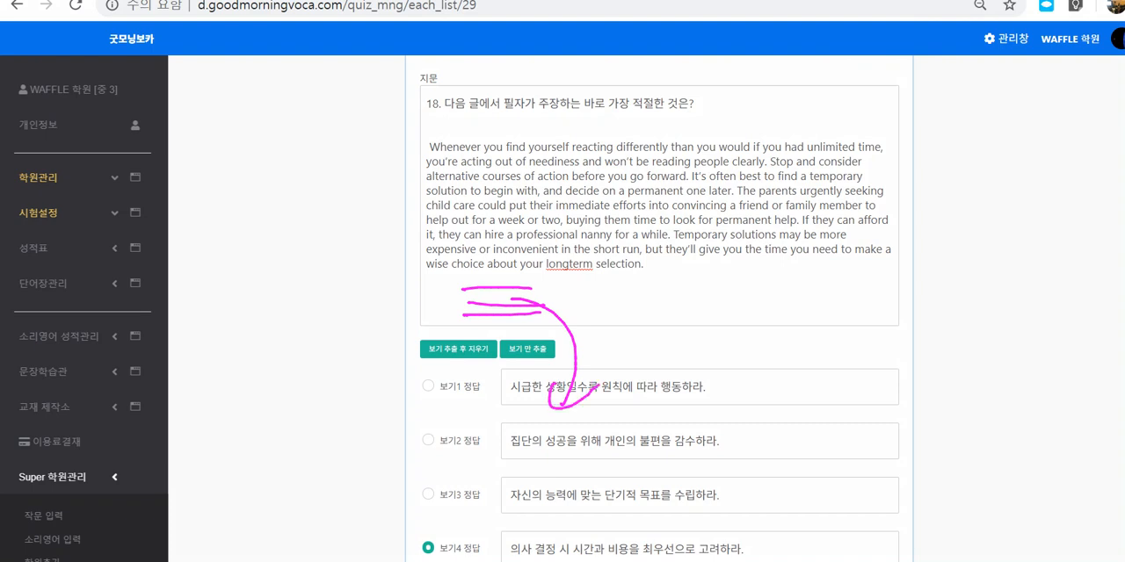
mouse_move(512, 287)
left_mouse_down()
mouse_move(557, 455)
mouse_move(597, 416)
left_mouse_up()
mouse_move(550, 324)
left_mouse_down()
mouse_move(586, 354)
mouse_move(582, 486)
left_mouse_up()
mouse_move(573, 469)
left_mouse_down()
mouse_move(613, 501)
mouse_move(602, 537)
left_mouse_up()
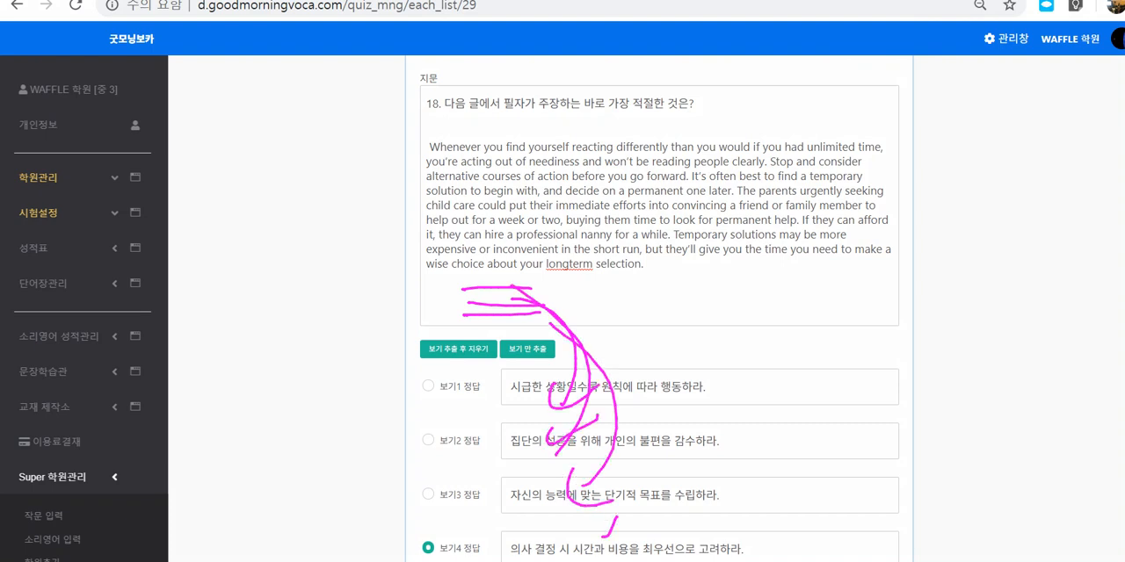
left_click_drag(557, 317, 551, 360)
left_click_drag(635, 263, 522, 332)
left_click_drag(533, 281, 630, 350)
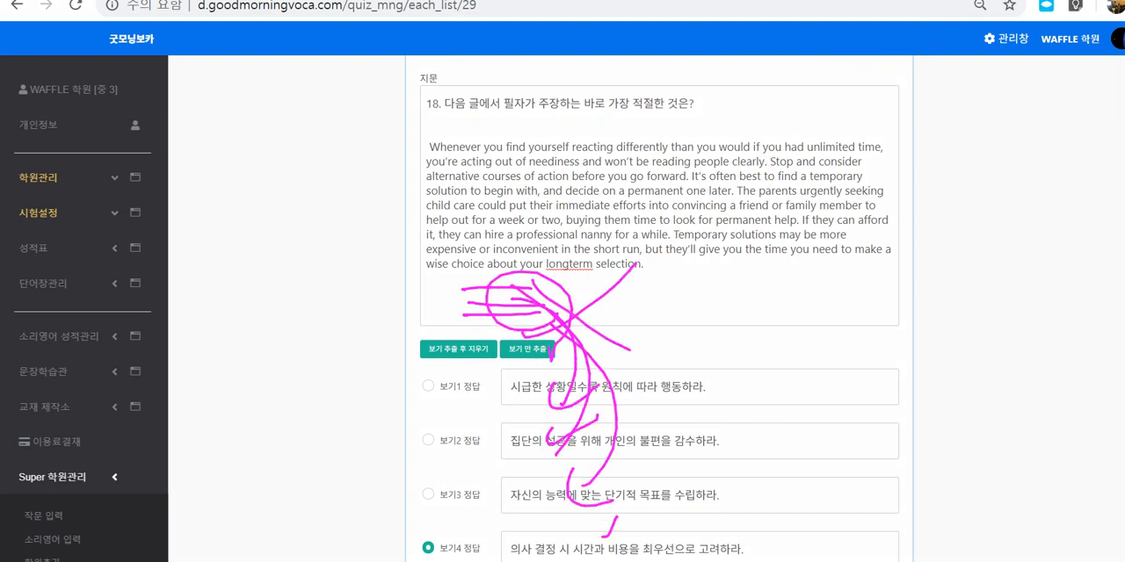
key("Escape")
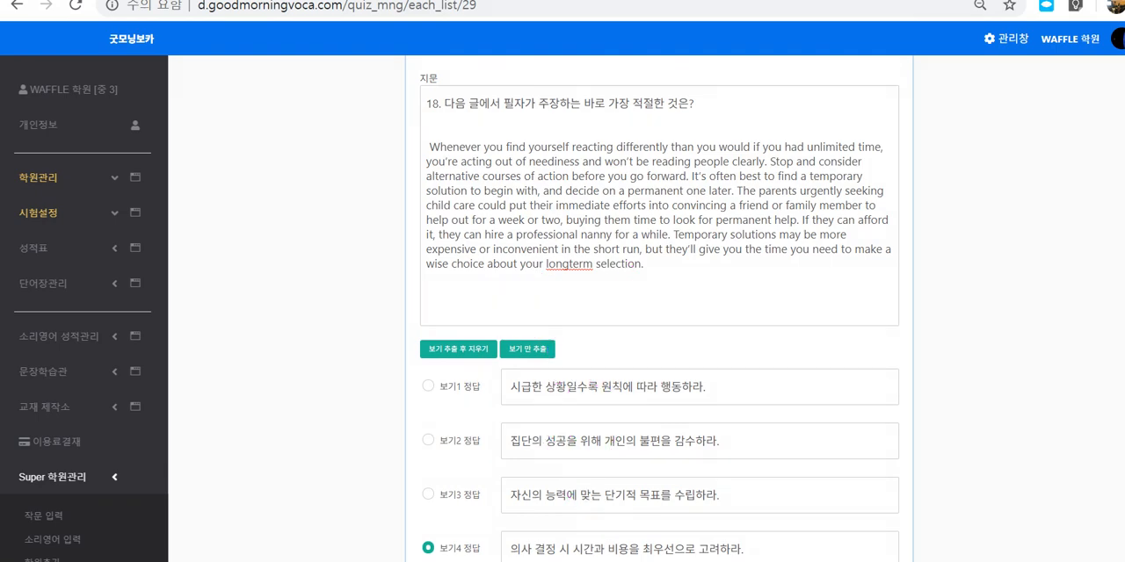
Step: Set 보기2 as question 18's correct answer, save the question, and highlight the saved text
scroll(659, 308, "down", 2)
left_click(428, 257)
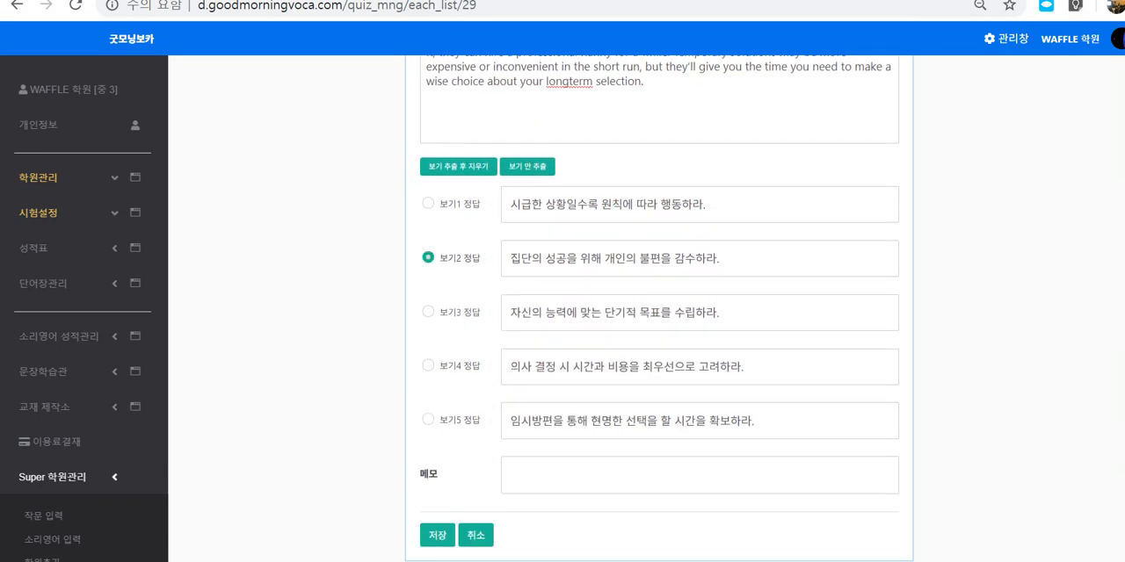
left_click(438, 536)
scroll(659, 307, "up", 3)
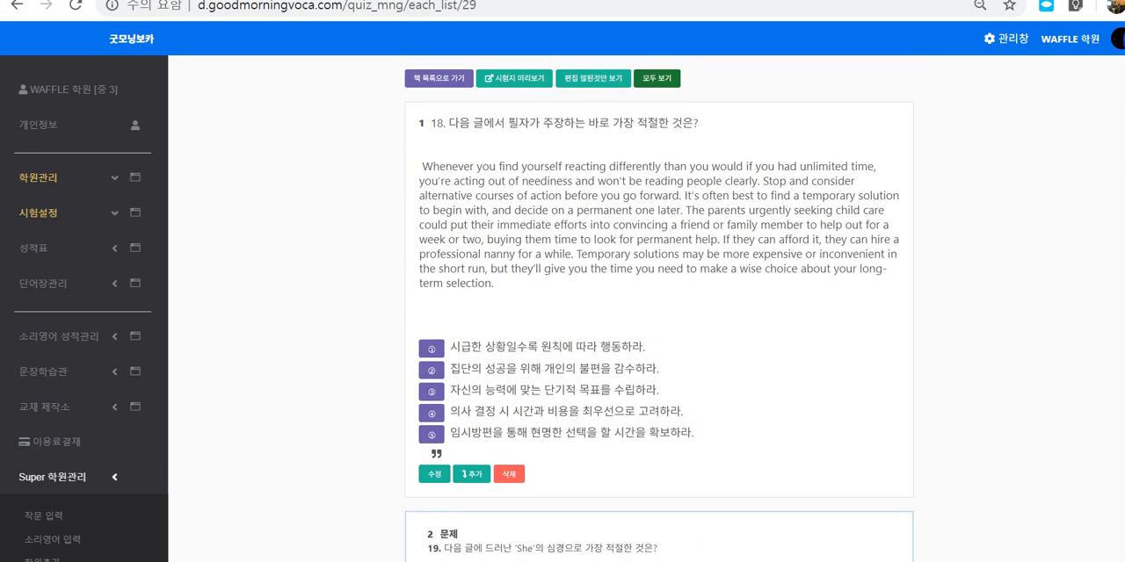
left_click_drag(431, 123, 452, 453)
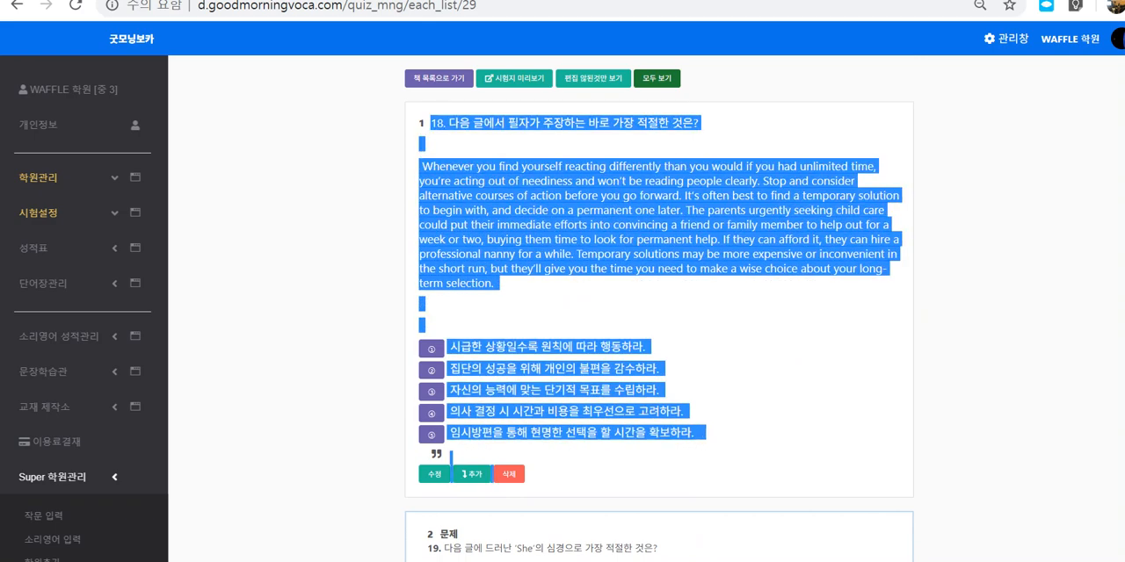
left_click(451, 453)
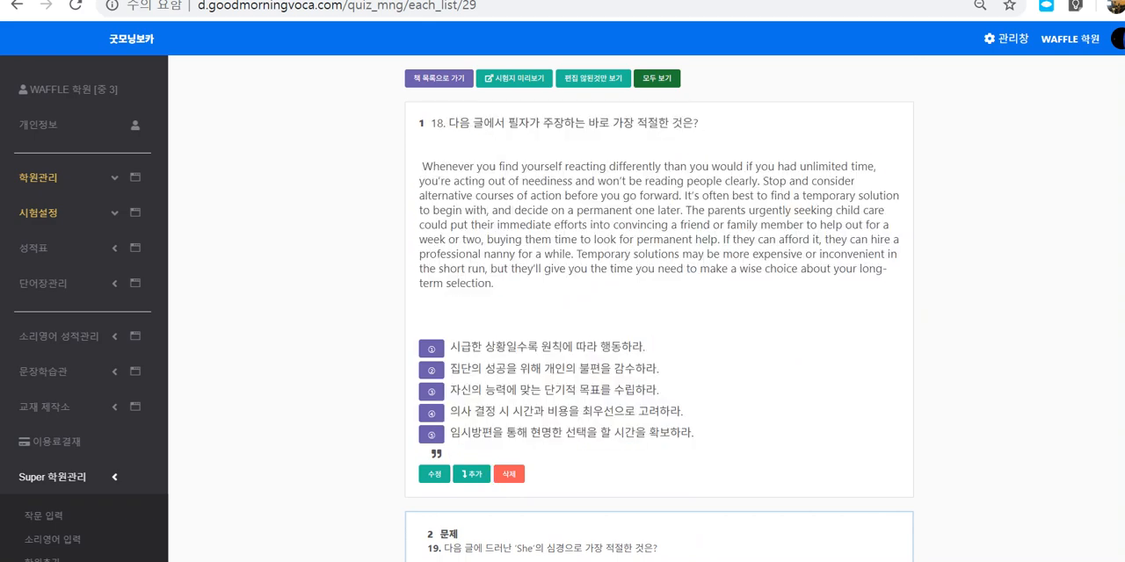
Step: Open question 19 for editing and extract its choices into the answer fields with 보기 추출 후 지우기
scroll(659, 308, "down", 3)
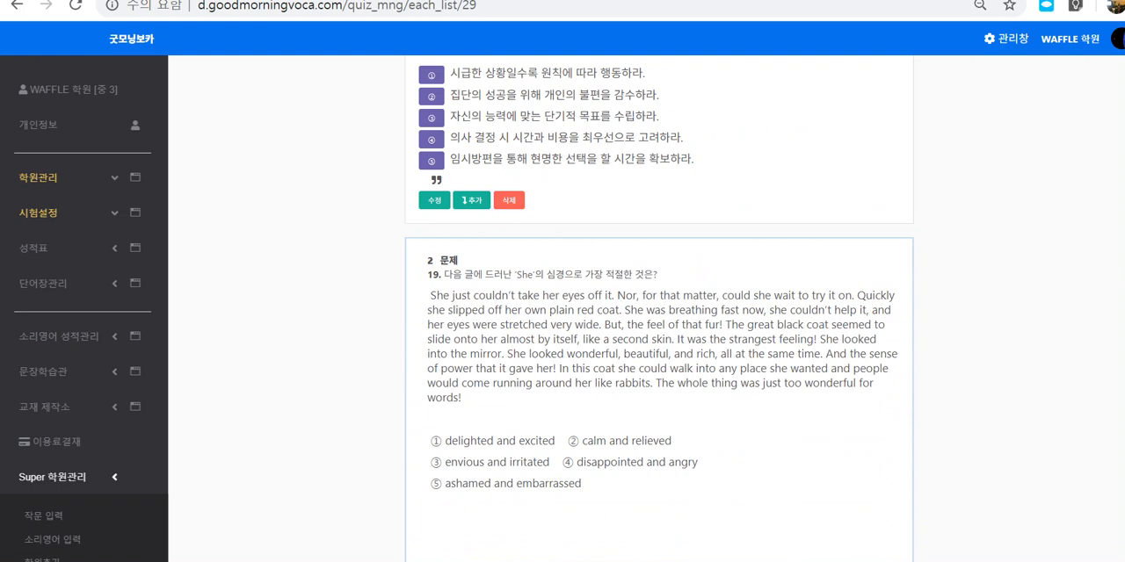
scroll(659, 308, "down", 2)
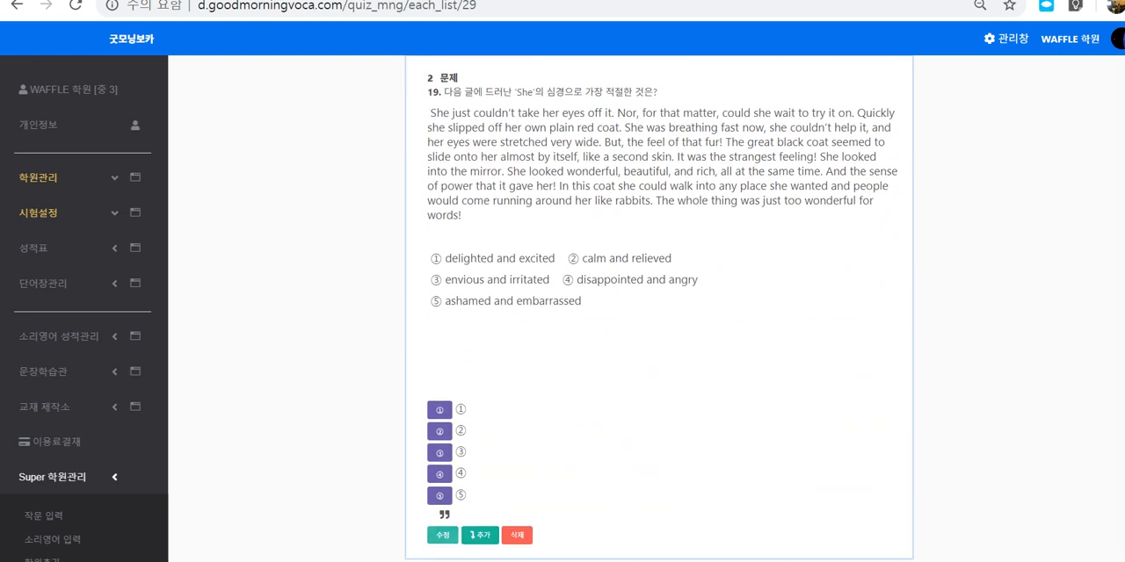
left_click(443, 535)
scroll(659, 307, "down", 2)
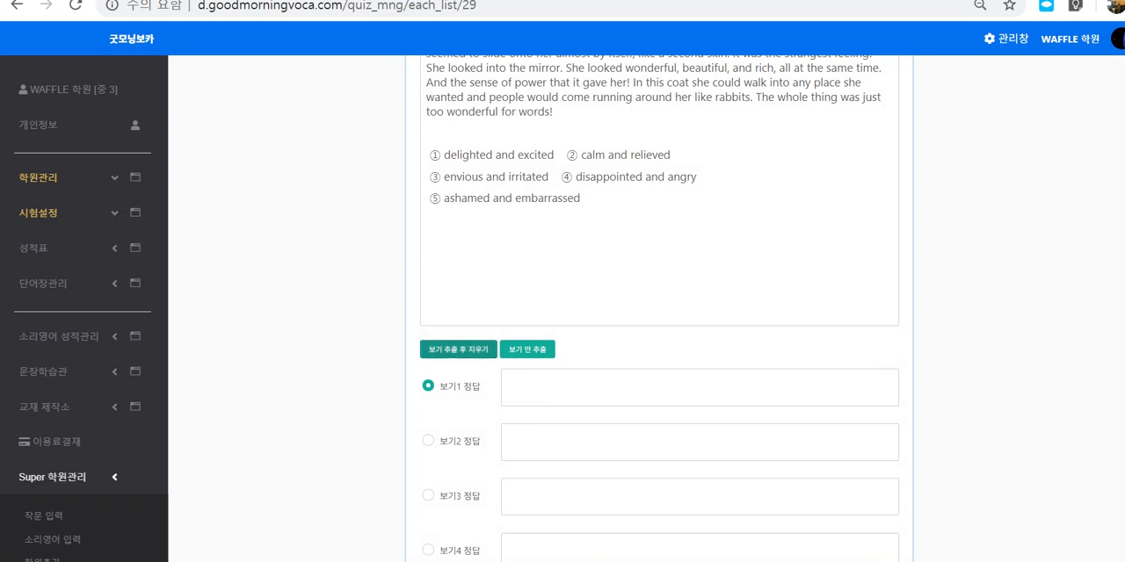
left_click(458, 348)
Step: Set 보기2 as question 19's correct answer and save the question
left_click(428, 288)
scroll(431, 290, "down", 3)
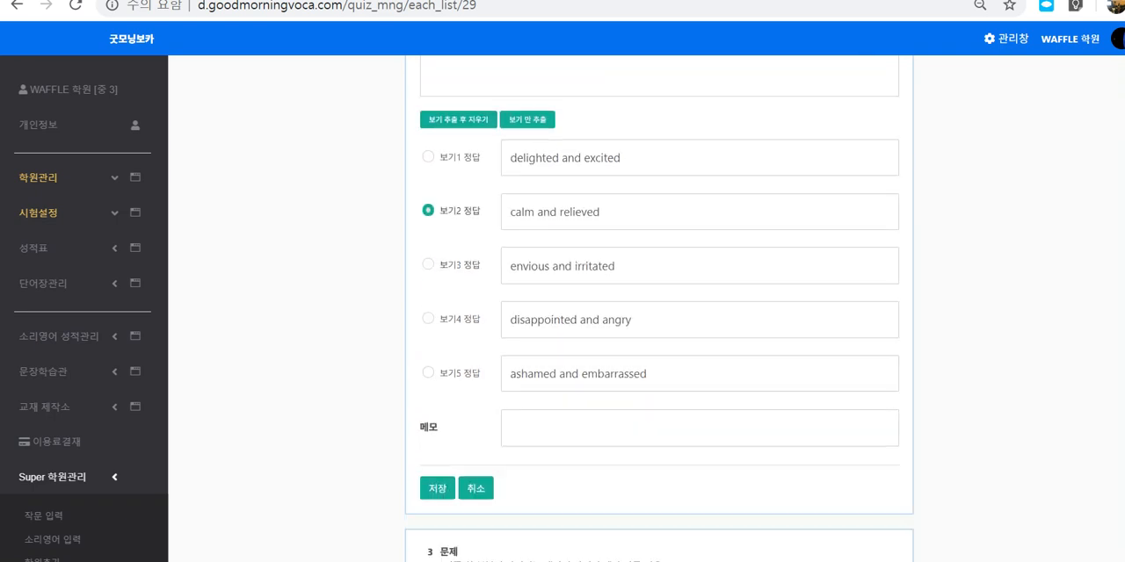
left_click(437, 291)
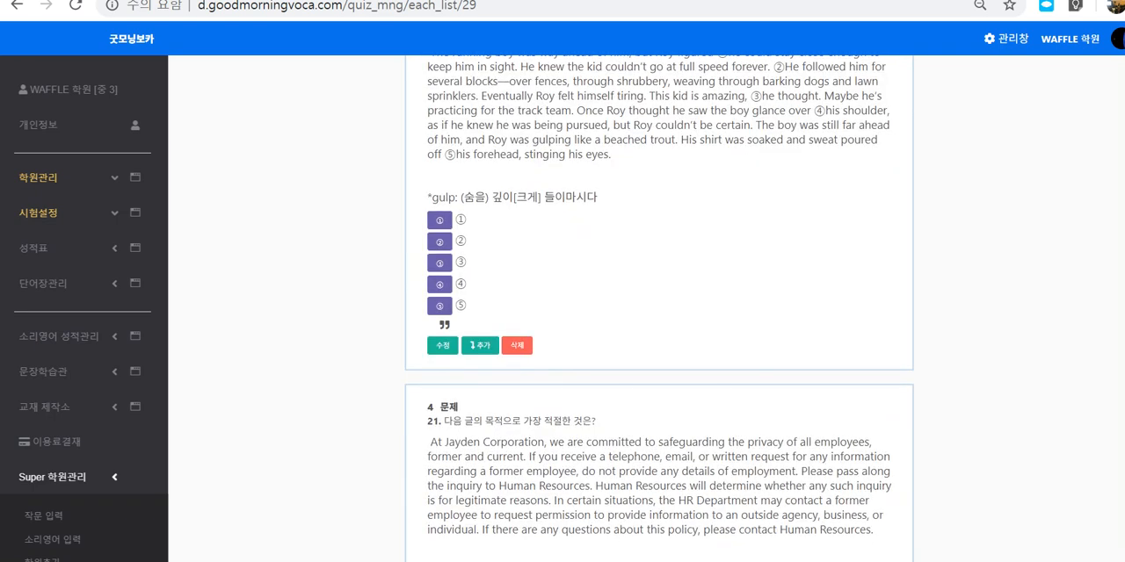
Step: Compare the saved questions 18 and 19 with the unedited question 20 in the question list
scroll(659, 308, "up", 9)
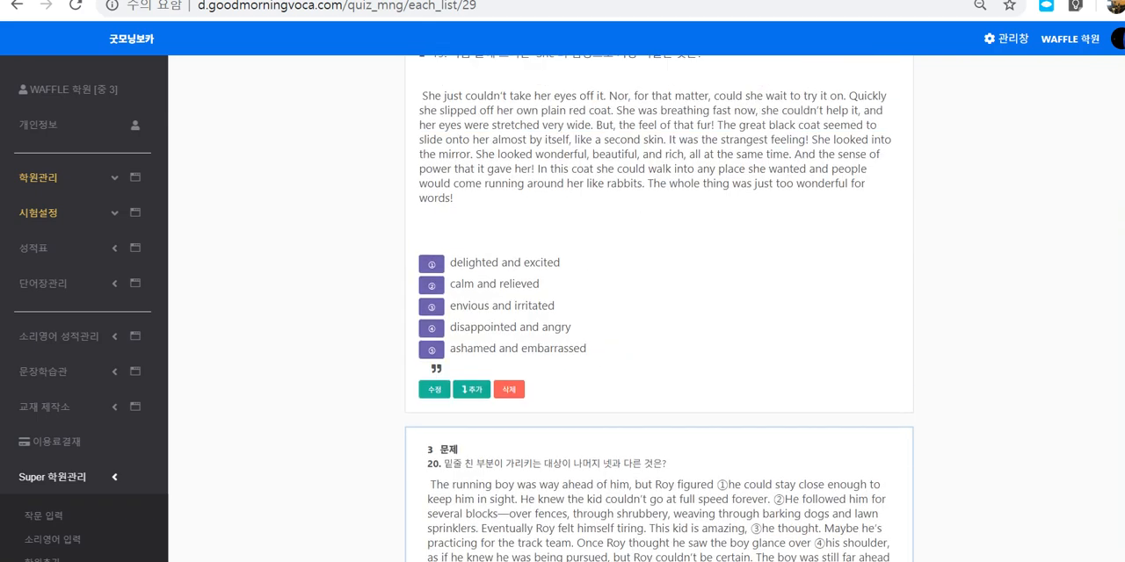
scroll(562, 308, "down", 1)
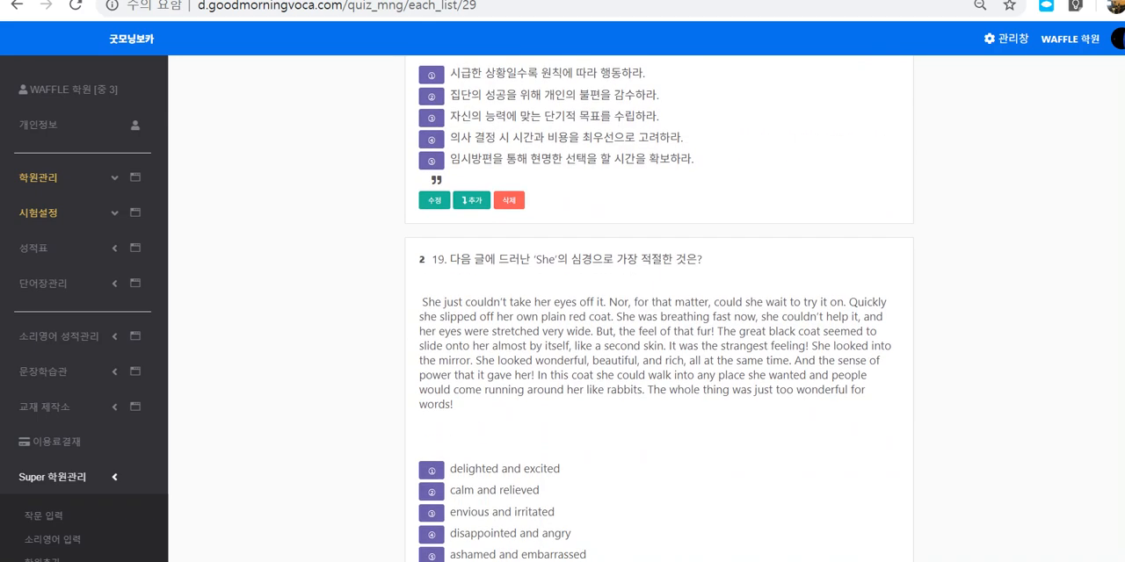
left_click_drag(448, 261, 569, 514)
scroll(570, 513, "down", 3)
left_click(584, 193)
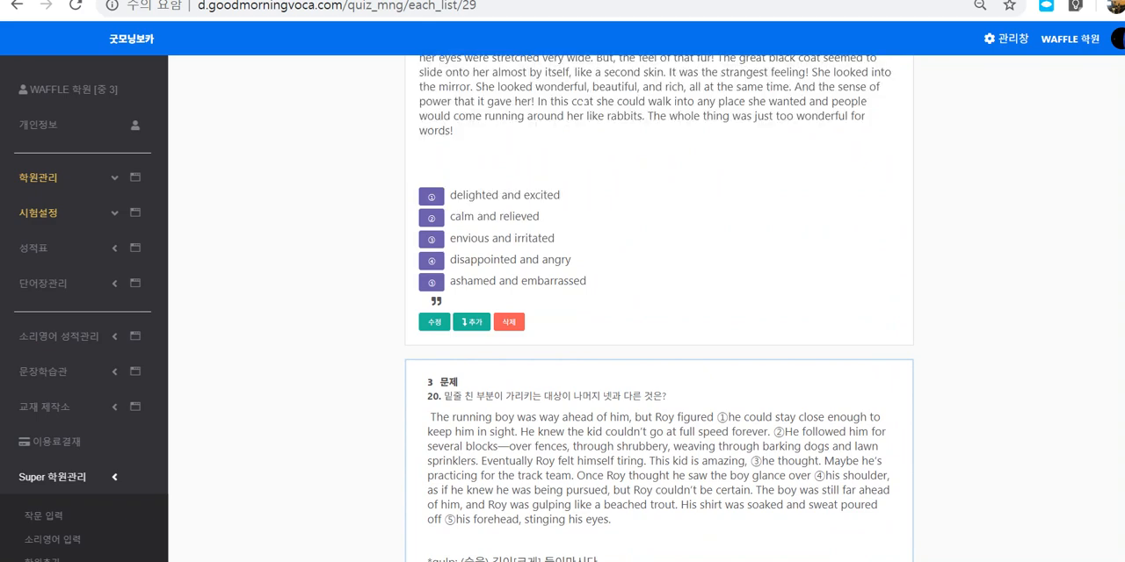
scroll(583, 193, "up", 1)
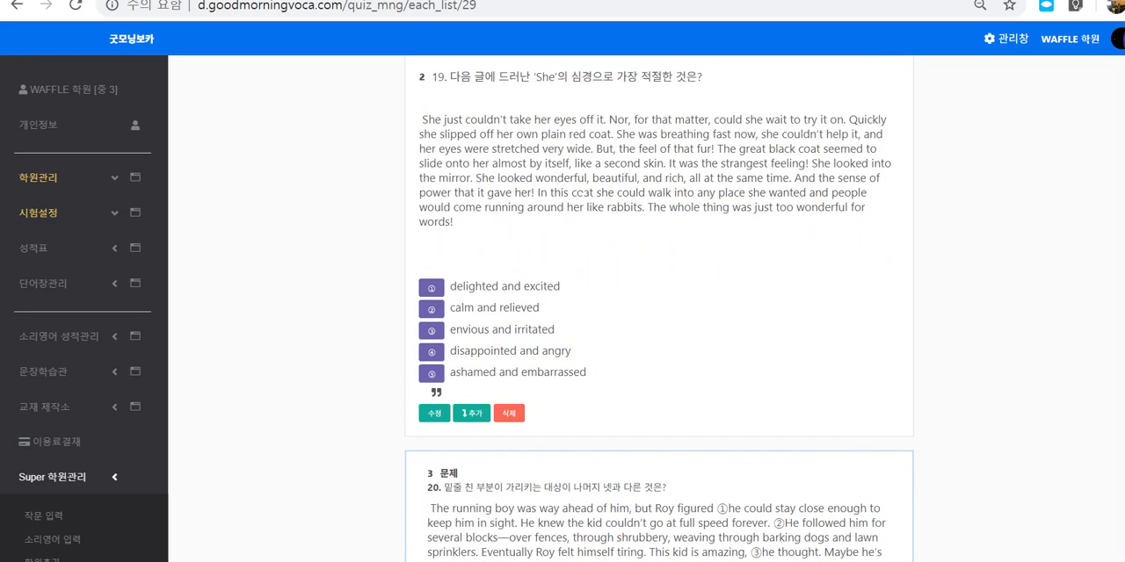
scroll(583, 193, "down", 3)
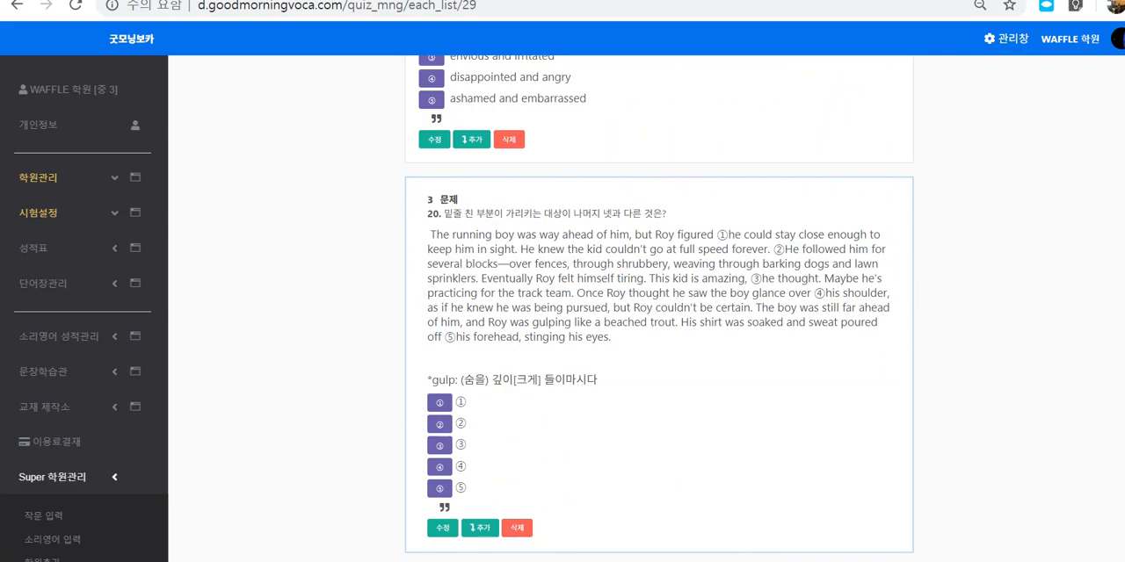
scroll(563, 308, "up", 10)
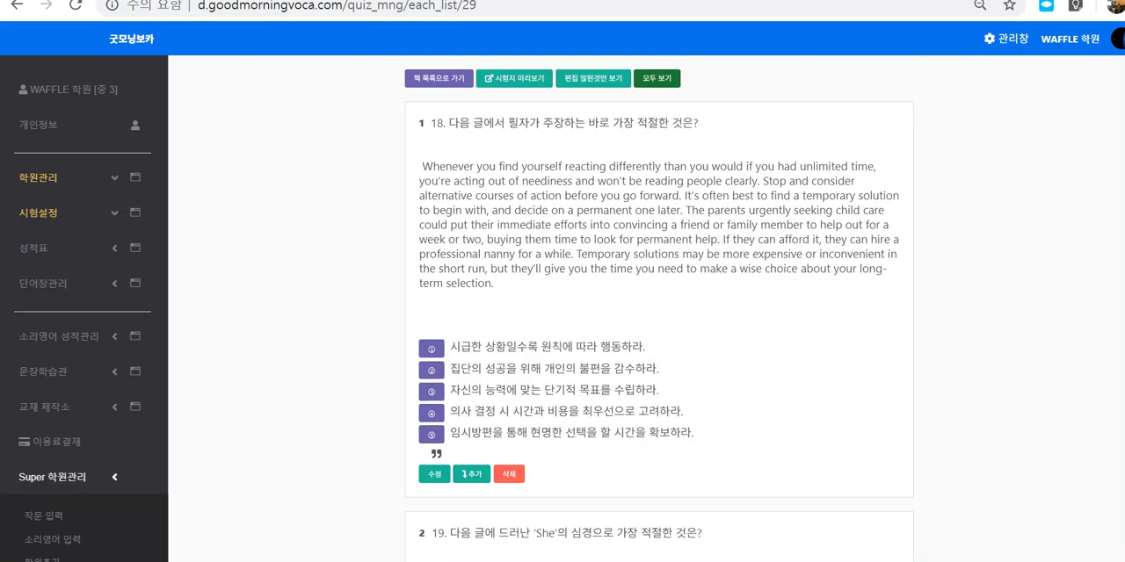
scroll(659, 307, "down", 9)
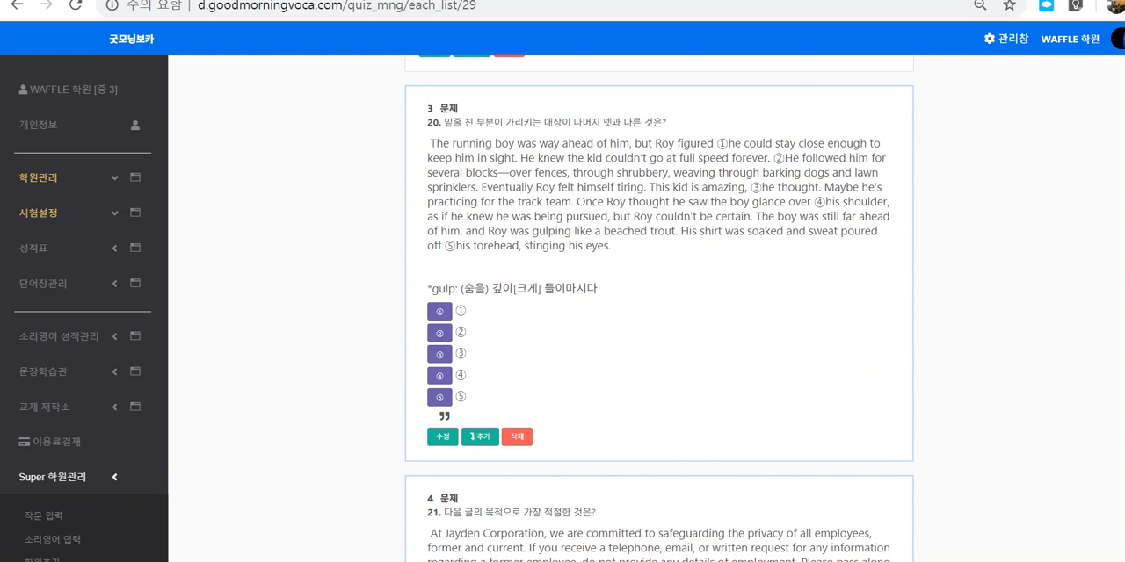
scroll(659, 308, "up", 2)
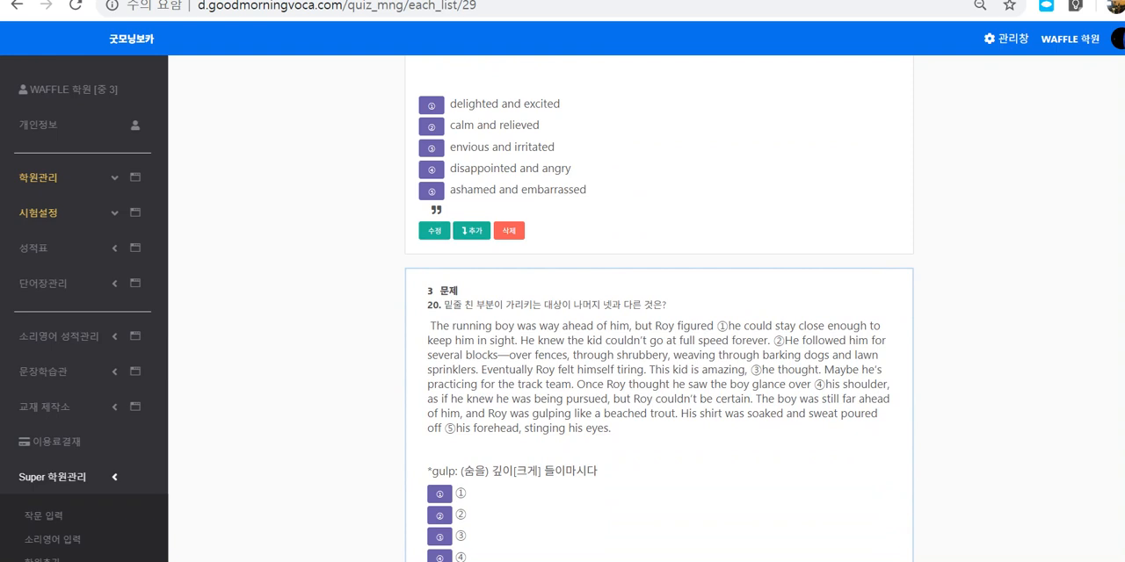
Step: Mark the card borders of edited question 19 and unedited question 20 with the annotation pen to compare them, and clear the marks
left_click_drag(927, 168, 919, 186)
mouse_move(922, 314)
left_mouse_down()
mouse_move(905, 280)
mouse_move(925, 318)
left_mouse_up()
left_click_drag(993, 118, 936, 141)
left_click_drag(952, 127, 952, 147)
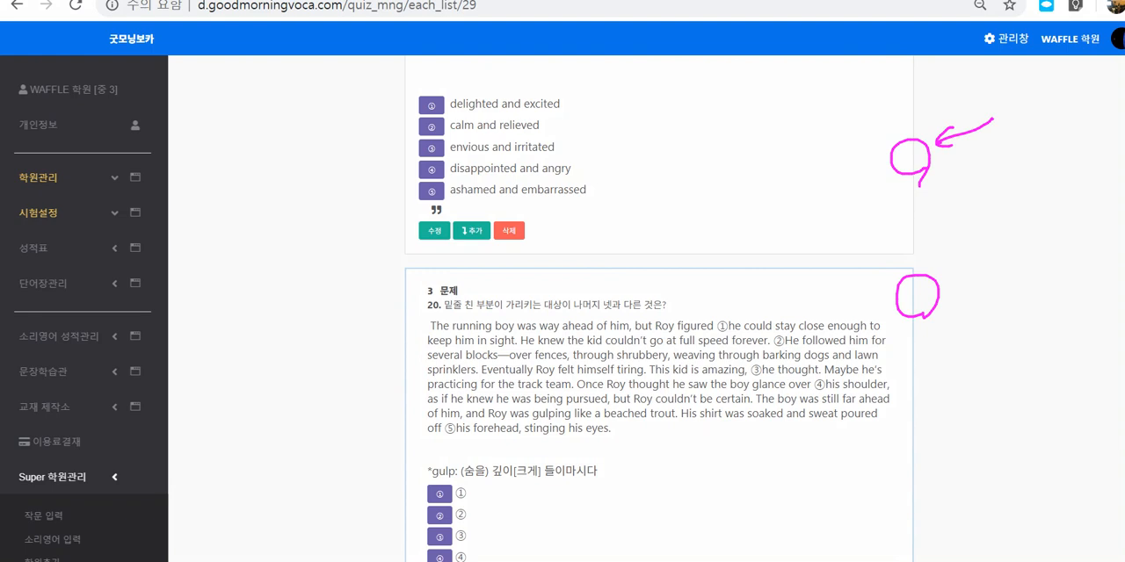
left_click_drag(949, 89, 912, 108)
left_click_drag(914, 91, 919, 184)
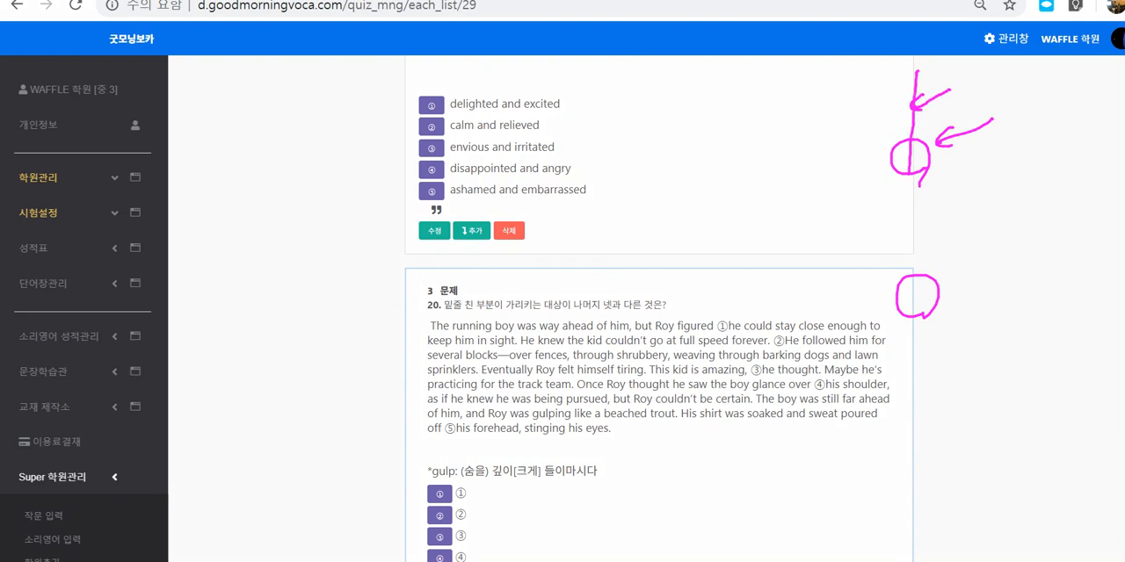
left_click_drag(952, 248, 915, 270)
left_click_drag(915, 270, 931, 267)
left_click_drag(968, 298, 923, 338)
left_click_drag(921, 310, 924, 339)
left_click_drag(923, 339, 940, 333)
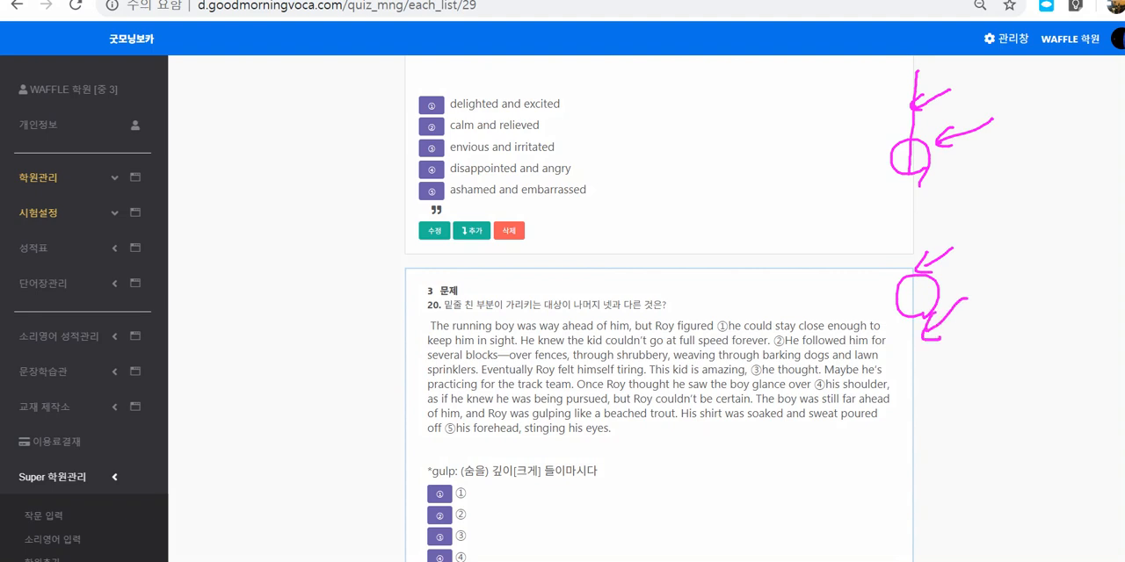
mouse_move(918, 197)
left_mouse_down()
mouse_move(899, 217)
mouse_move(922, 206)
mouse_move(900, 224)
mouse_move(931, 224)
left_mouse_up()
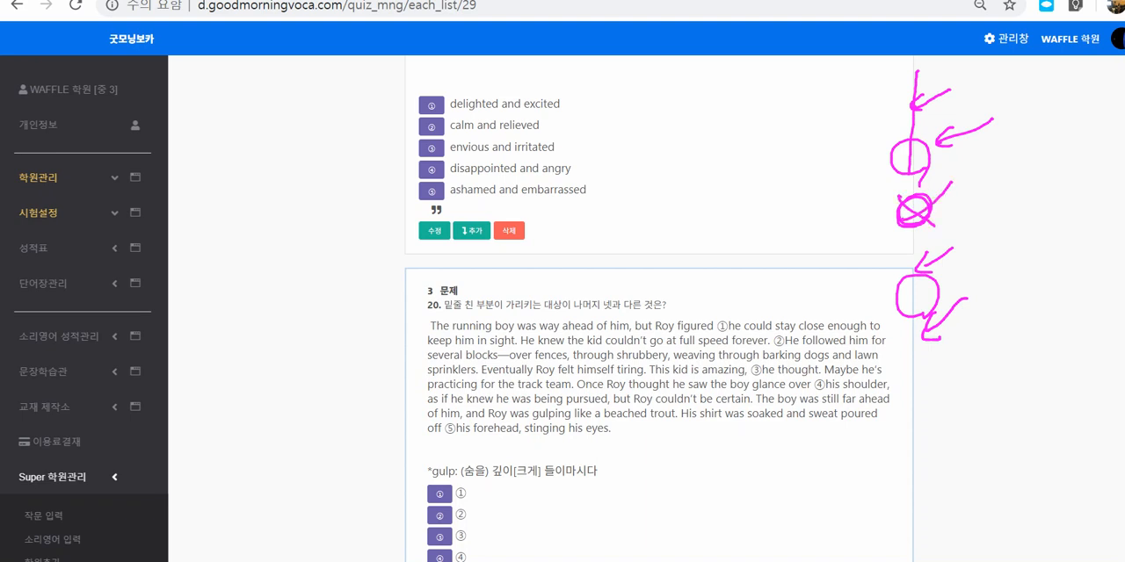
mouse_move(482, 408)
left_mouse_down()
mouse_move(531, 339)
mouse_move(492, 386)
mouse_move(701, 364)
mouse_move(580, 405)
left_mouse_up()
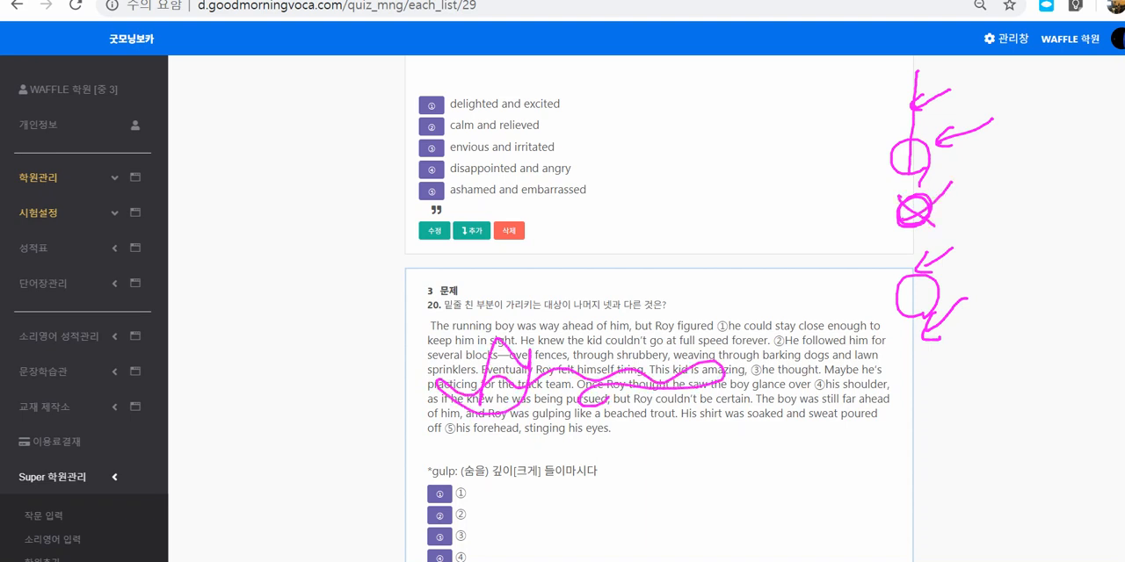
left_click_drag(914, 379, 919, 412)
left_click_drag(914, 220, 927, 257)
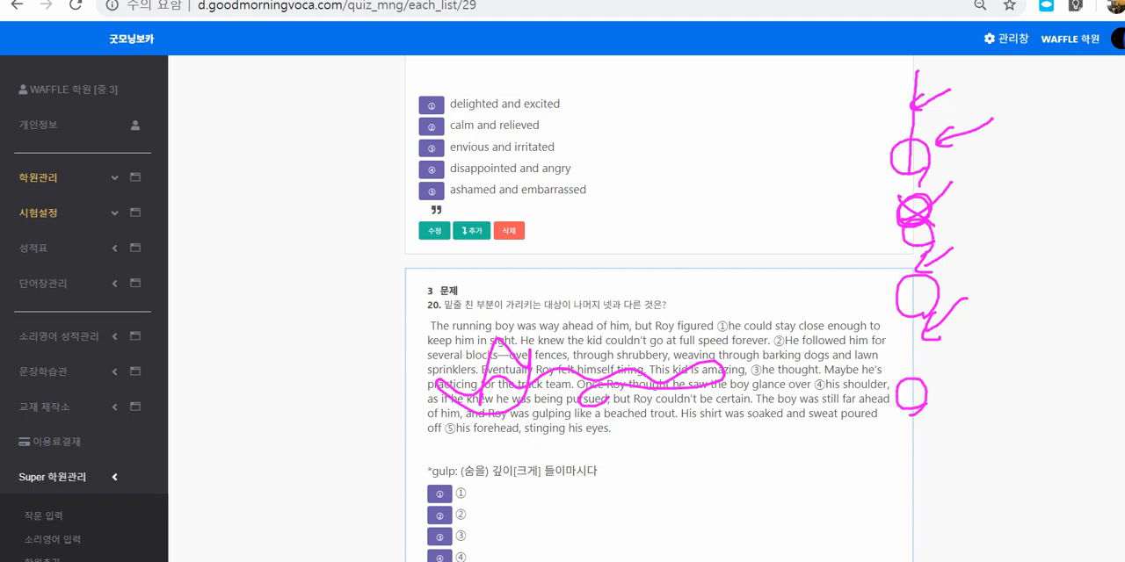
key("Escape")
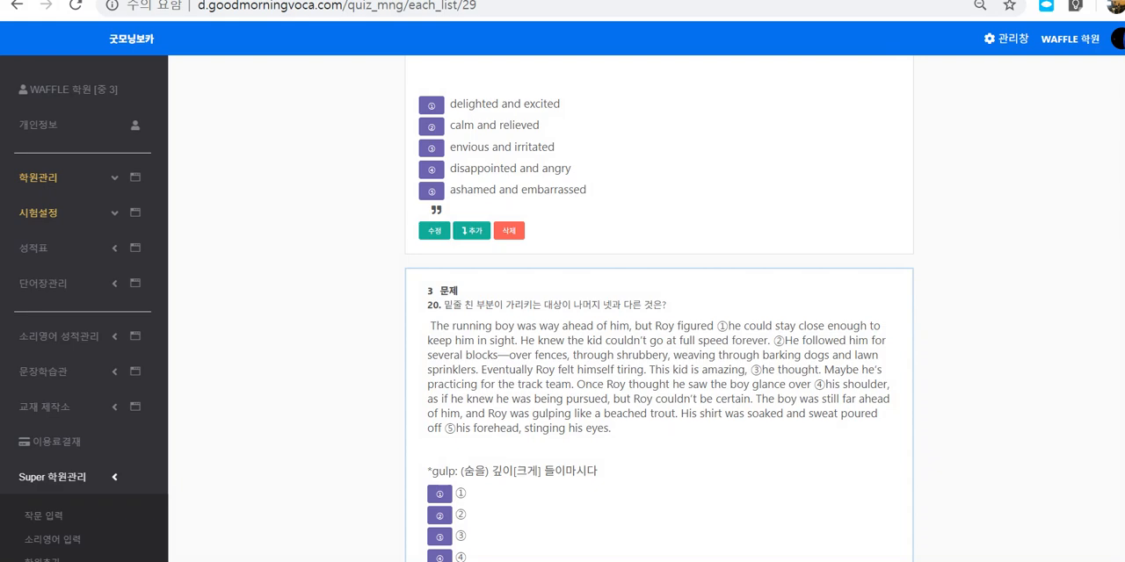
Step: Open question 19 for editing and place the cursor in its passage
scroll(659, 308, "down", 2)
scroll(585, 284, "up", 5)
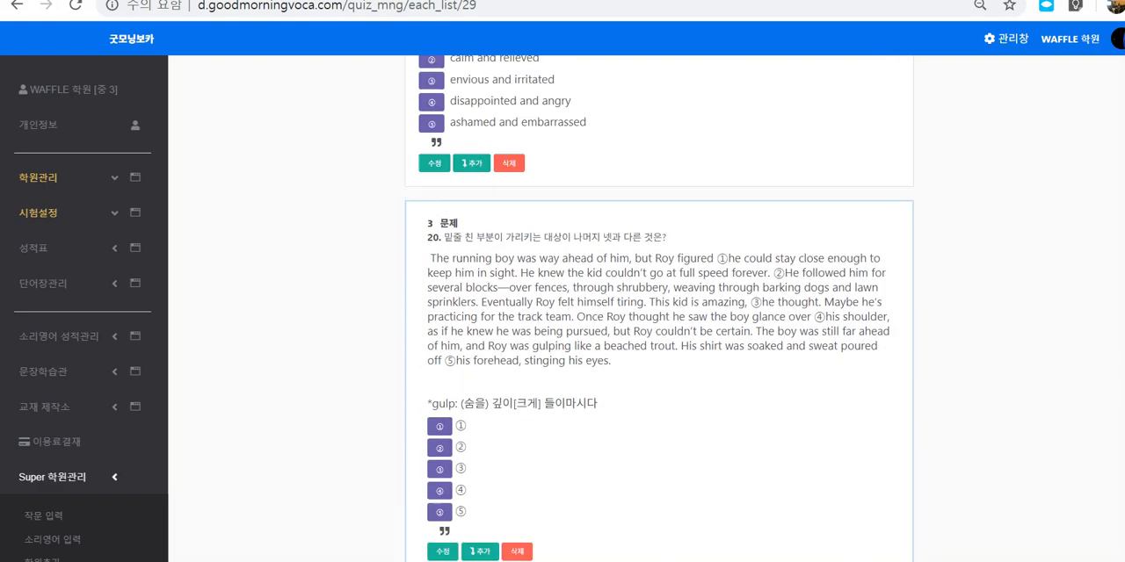
left_click(509, 504)
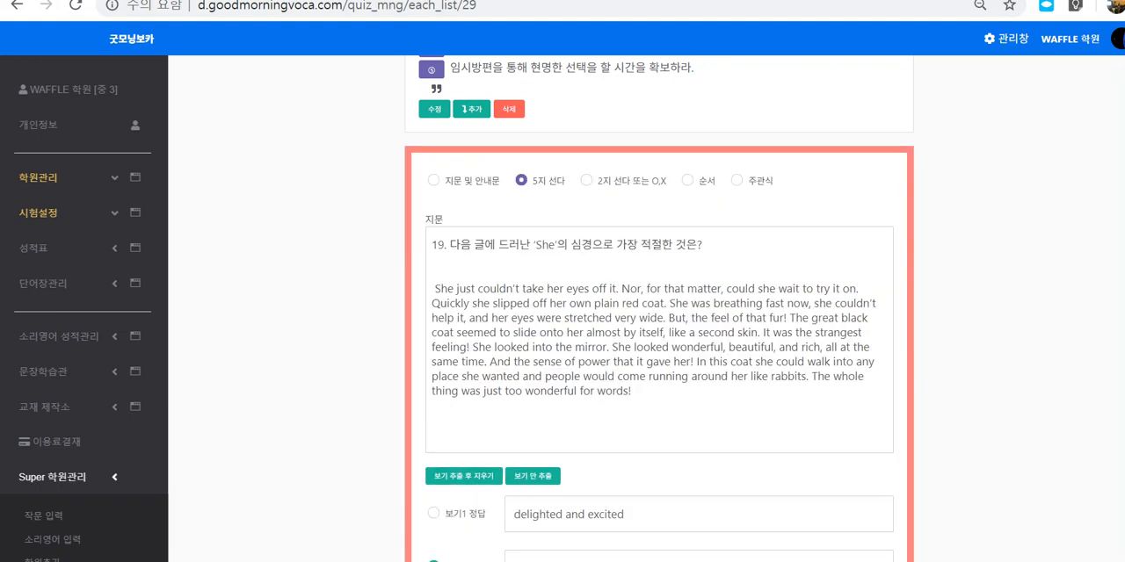
left_click(579, 244)
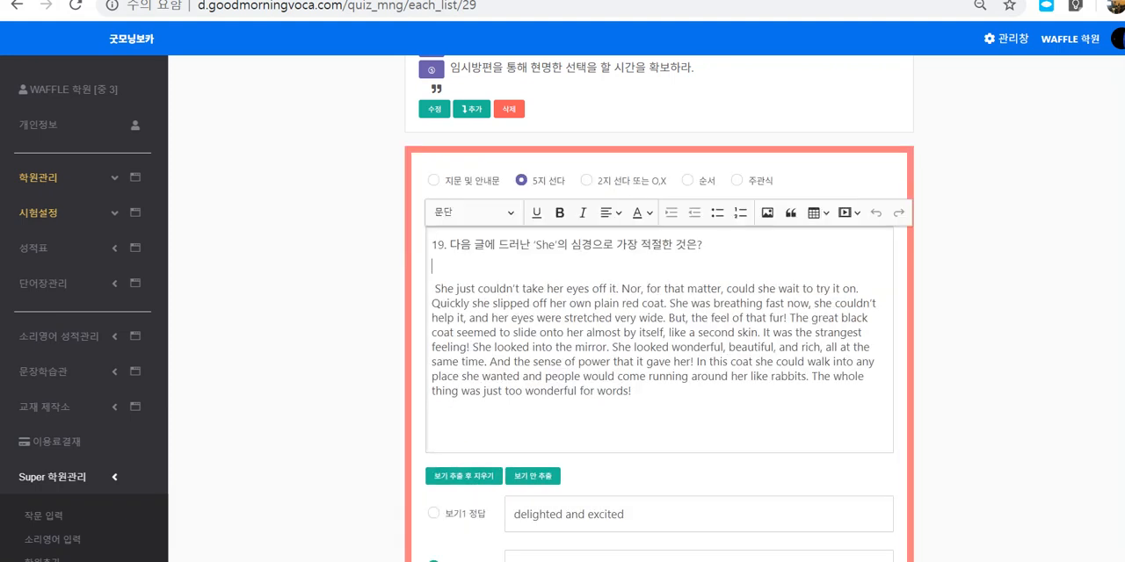
Step: Underline the word "take" and bold the word "her" in the first sentence of question 19's passage
double_click(533, 289)
left_click(536, 212)
left_click(576, 317)
double_click(553, 289)
left_click(559, 212)
left_click(592, 318)
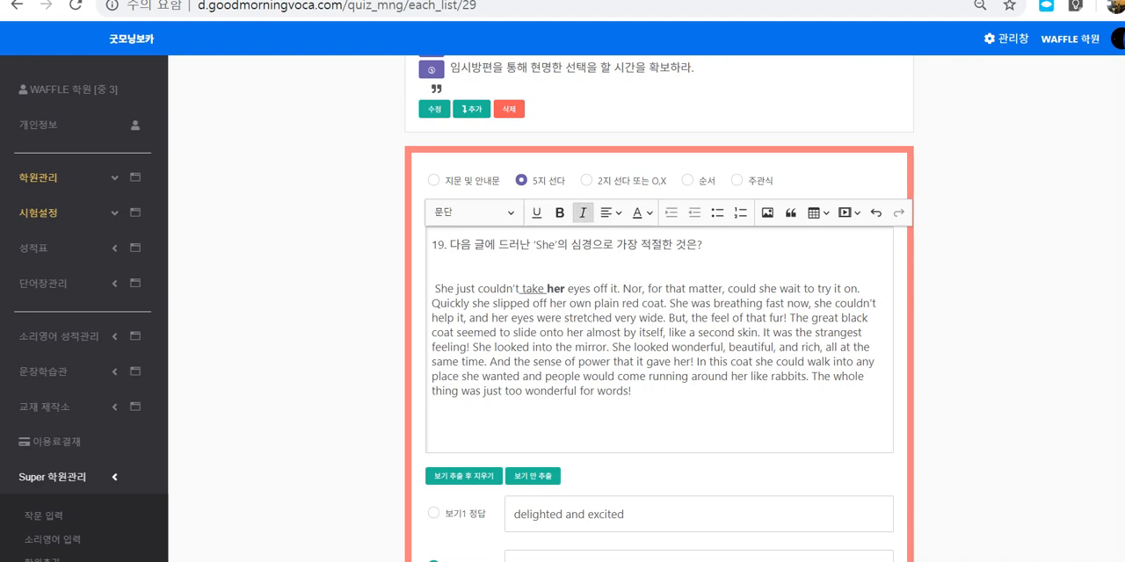
left_click(583, 212)
left_click_drag(573, 288, 590, 289)
left_click(594, 303)
left_click(607, 213)
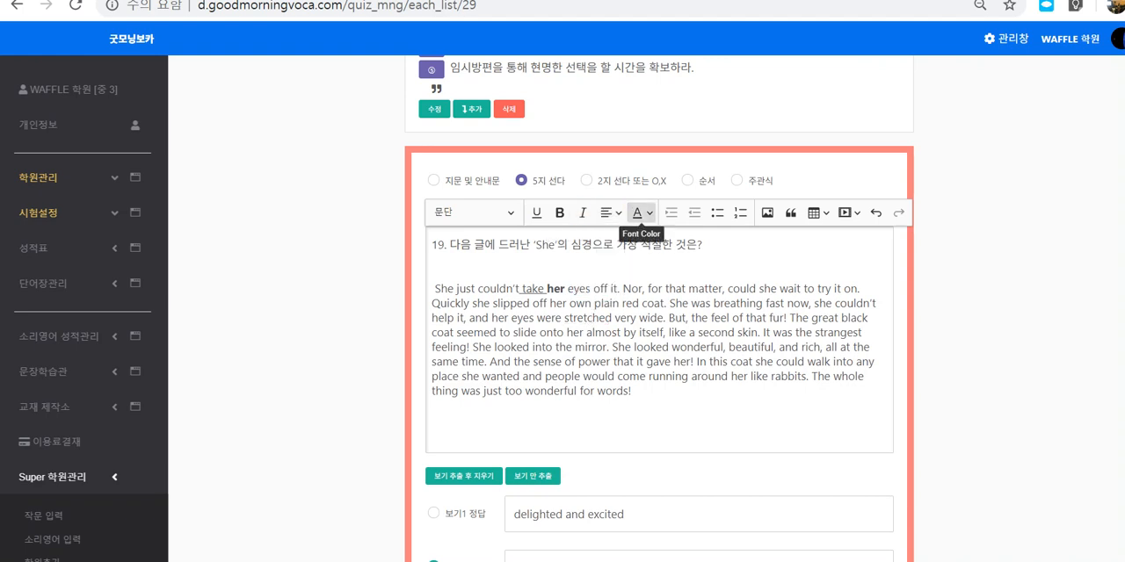
Step: Set the font colour of the text "hed v" in "stretched very wide" to red in question 19's passage
left_click(649, 212)
left_click(592, 317)
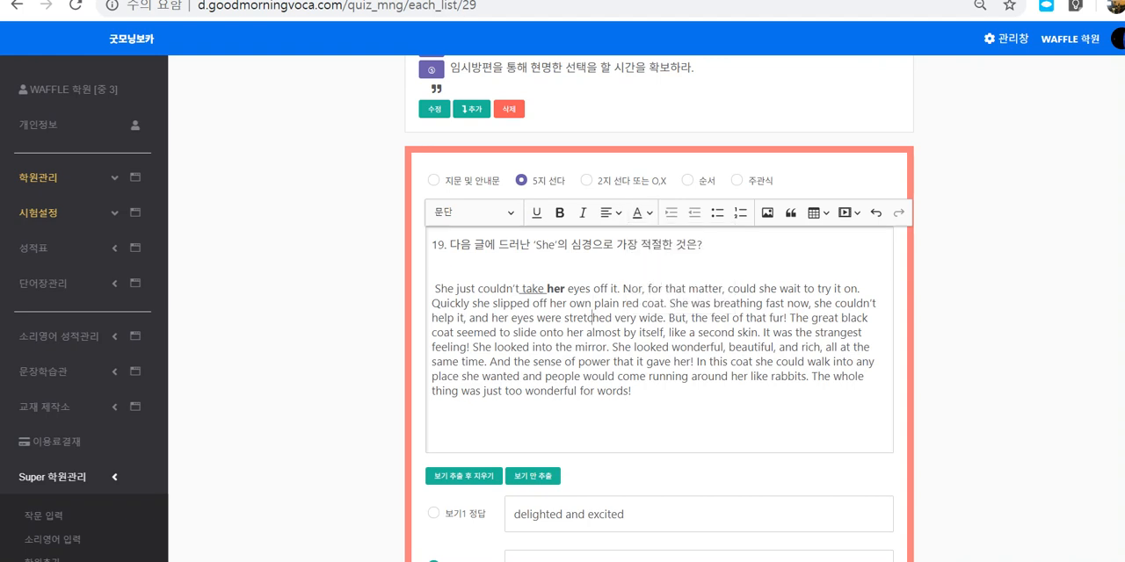
left_click_drag(591, 317, 620, 318)
left_click(649, 213)
left_click(640, 279)
left_click(646, 361)
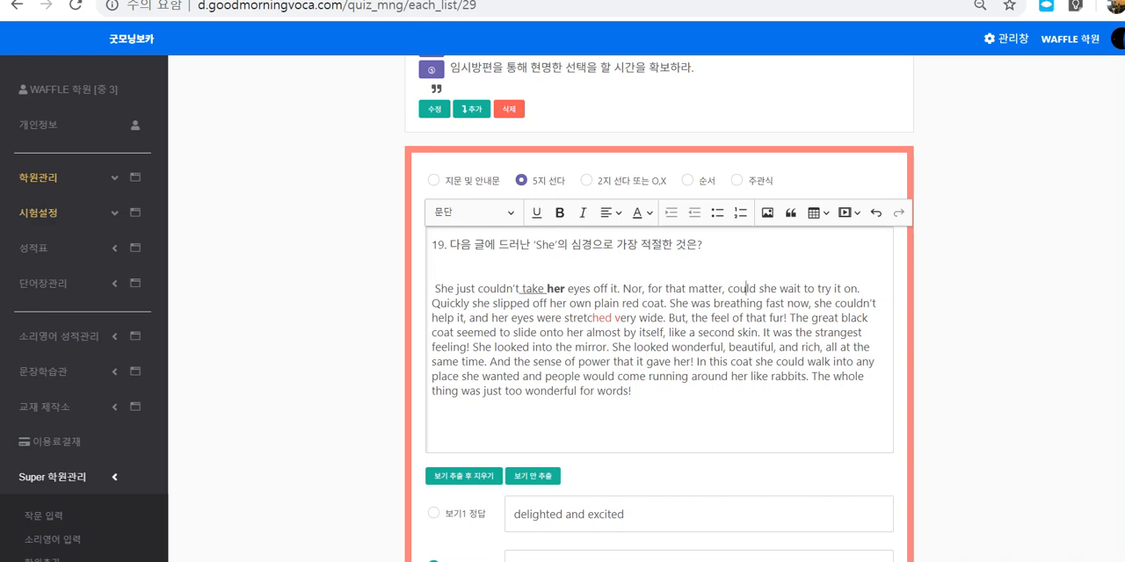
Step: Save question 19 and check the underlined, bold and red text in its saved passage
scroll(659, 307, "down", 7)
scroll(659, 307, "down", 4)
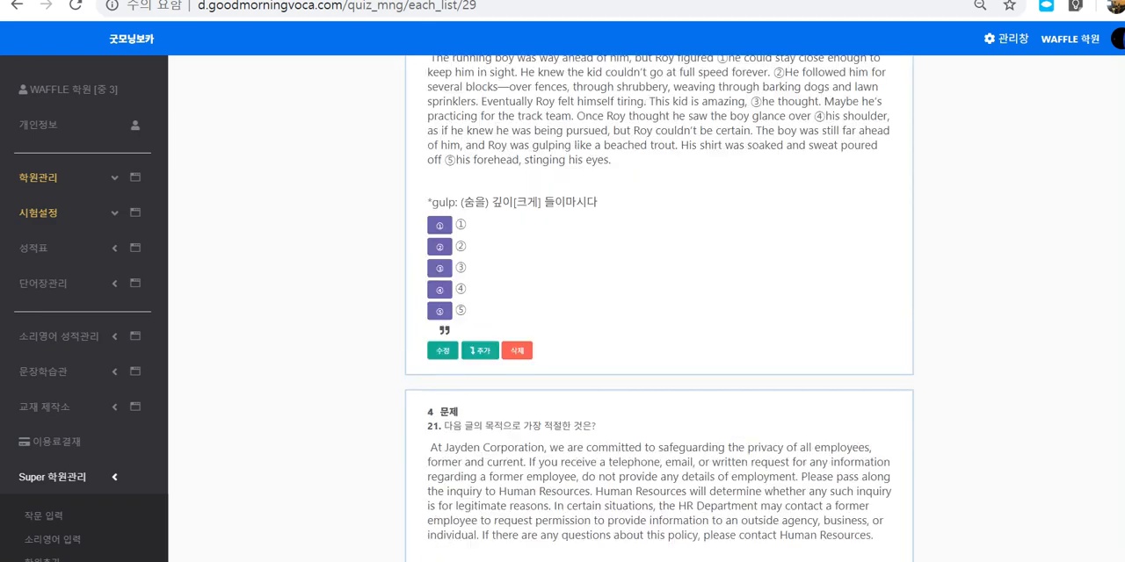
scroll(659, 307, "up", 8)
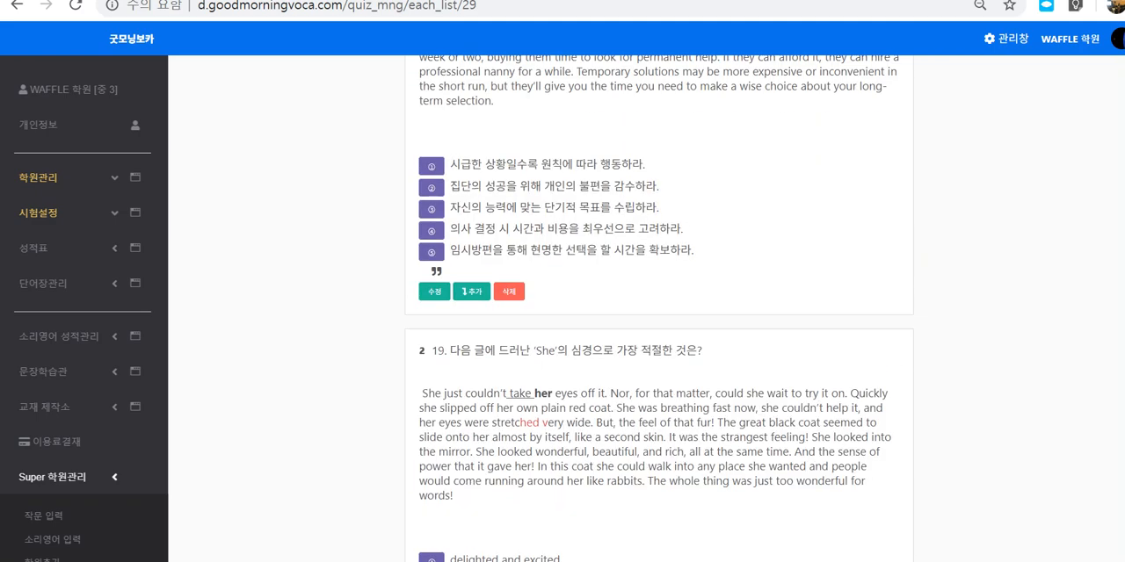
left_click_drag(519, 423, 555, 423)
left_click_drag(514, 394, 542, 394)
left_click(542, 394)
Step: Open question 20 for editing
scroll(659, 308, "down", 7)
scroll(659, 308, "down", 1)
scroll(659, 307, "up", 3)
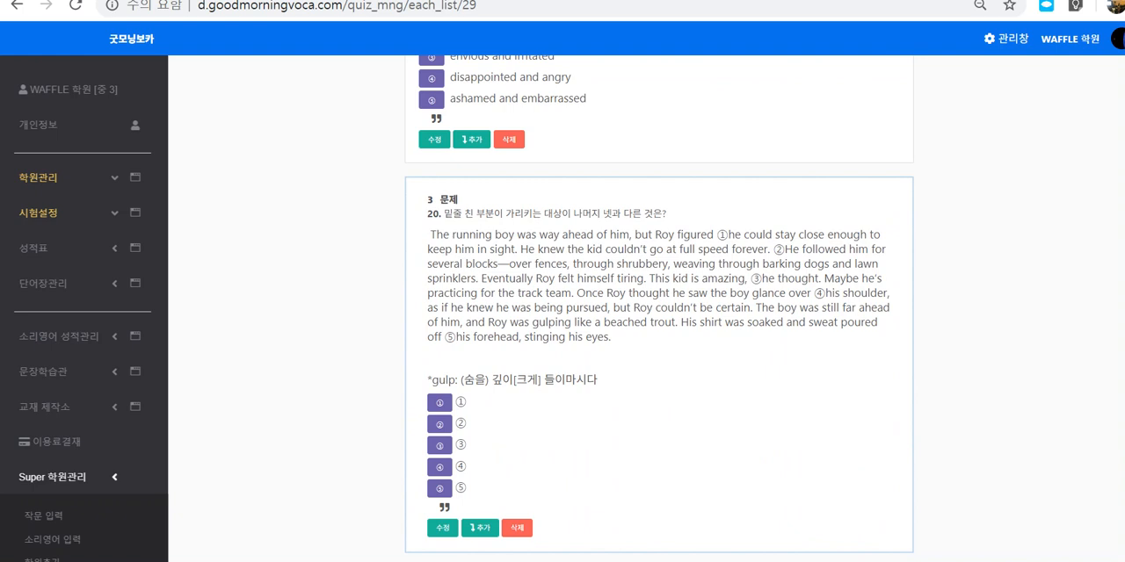
scroll(659, 308, "up", 1)
scroll(659, 307, "down", 1)
scroll(659, 308, "down", 2)
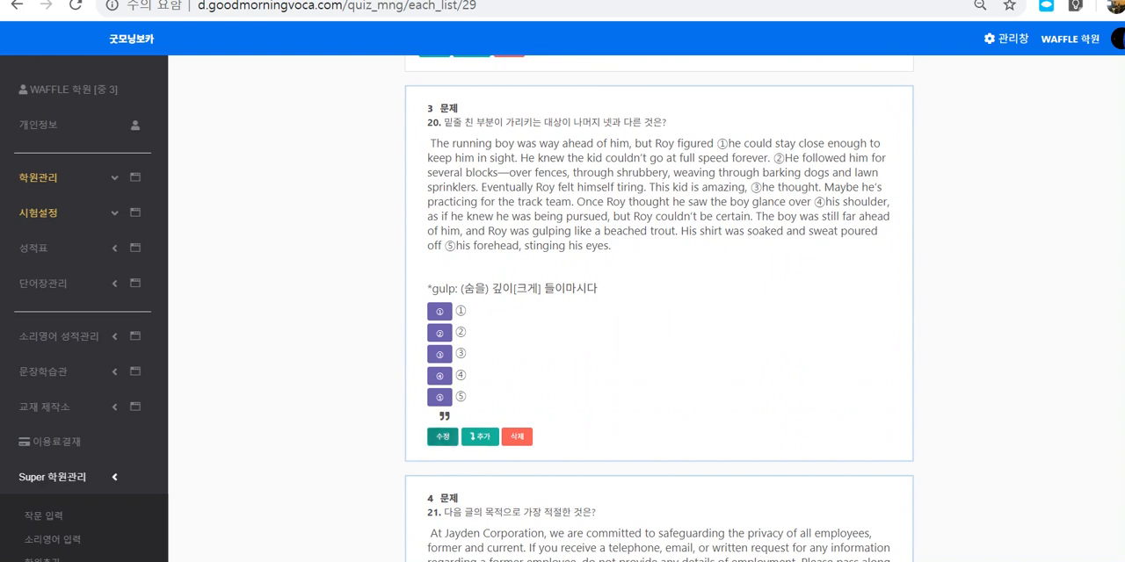
scroll(659, 308, "down", 2)
left_click(659, 307)
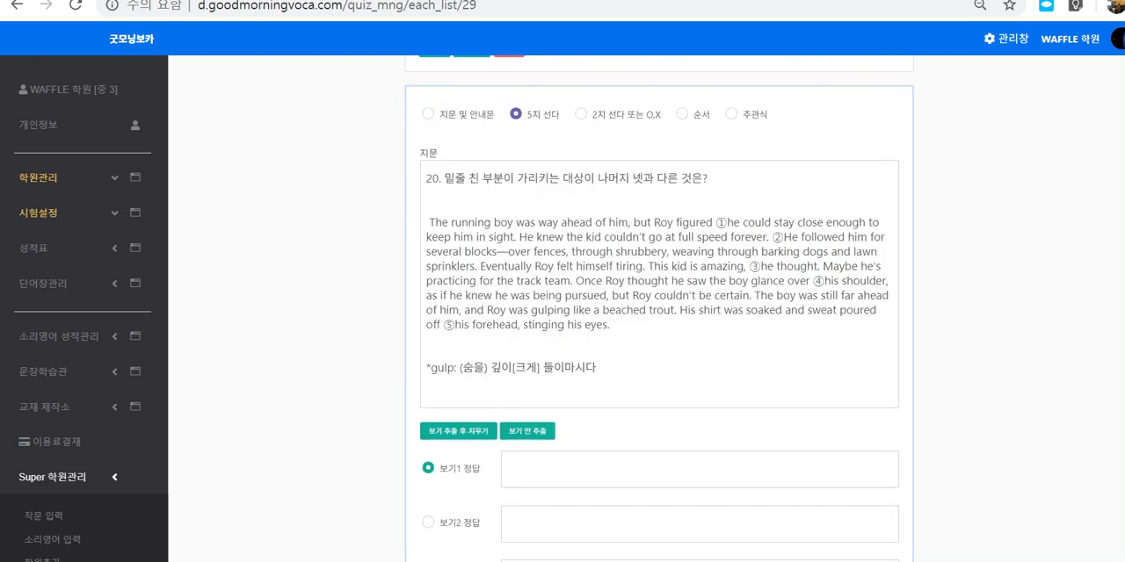
Step: Underline "he" after ① and "He" after ② in question 20's passage
left_click_drag(715, 223, 740, 223)
key("ctrl+u")
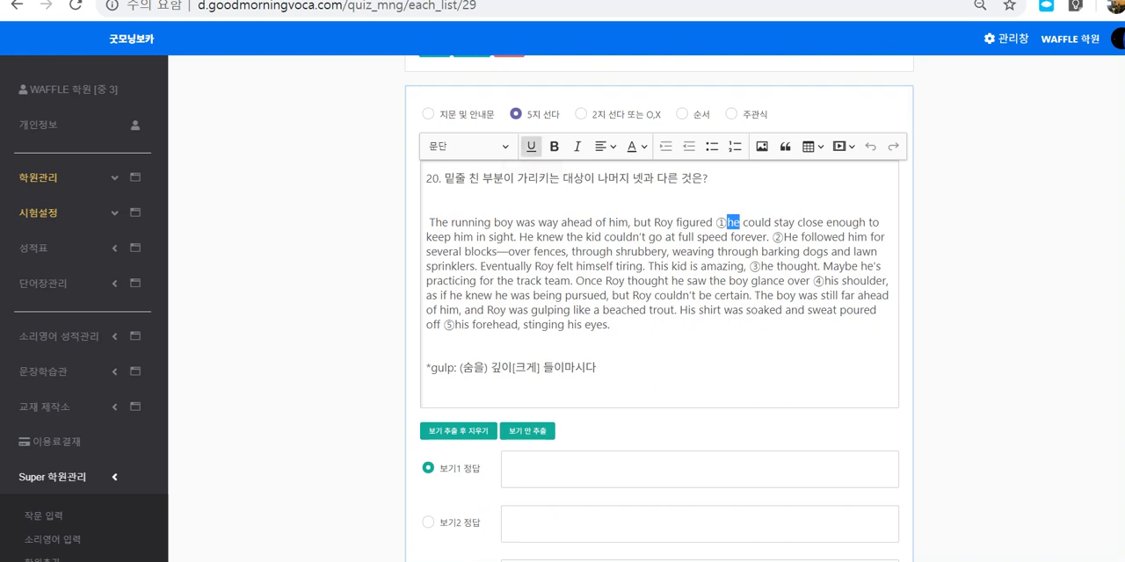
left_click(722, 266)
left_click_drag(784, 237, 798, 238)
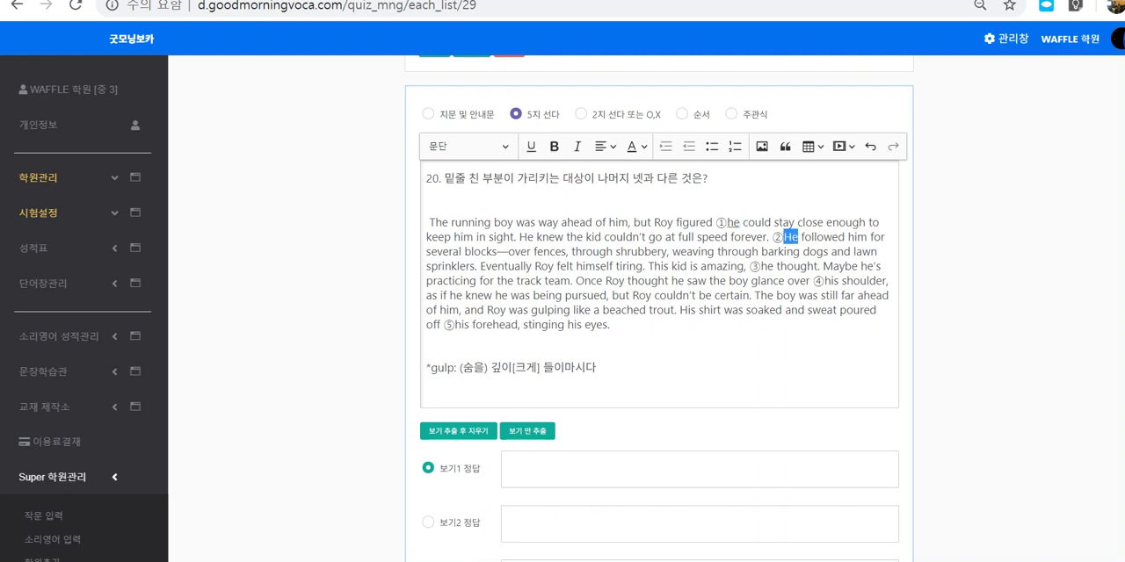
left_click(531, 146)
left_click(710, 281)
Step: Mark question 20's passage, its numbered underlined words and the empty fields for choices 1 and 2 with the annotation pen
key("alt+Tab")
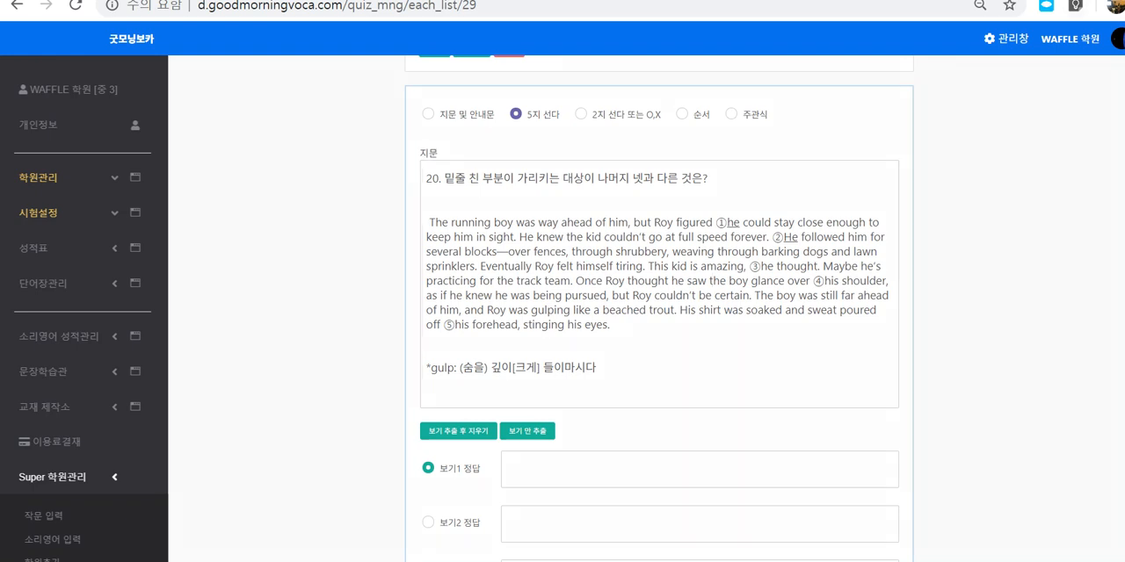
mouse_move(701, 335)
left_mouse_down()
mouse_move(800, 336)
mouse_move(775, 342)
mouse_move(692, 184)
mouse_move(437, 291)
left_mouse_up()
mouse_move(727, 211)
left_mouse_down()
mouse_move(742, 232)
mouse_move(731, 232)
left_mouse_up()
mouse_move(797, 237)
left_mouse_down()
mouse_move(789, 265)
mouse_move(804, 245)
left_mouse_up()
left_click_drag(721, 224, 647, 404)
mouse_move(620, 455)
left_mouse_down()
mouse_move(563, 457)
mouse_move(573, 472)
mouse_move(857, 462)
left_mouse_up()
mouse_move(527, 523)
left_mouse_down()
mouse_move(545, 527)
mouse_move(545, 541)
left_mouse_up()
left_click_drag(562, 537, 858, 518)
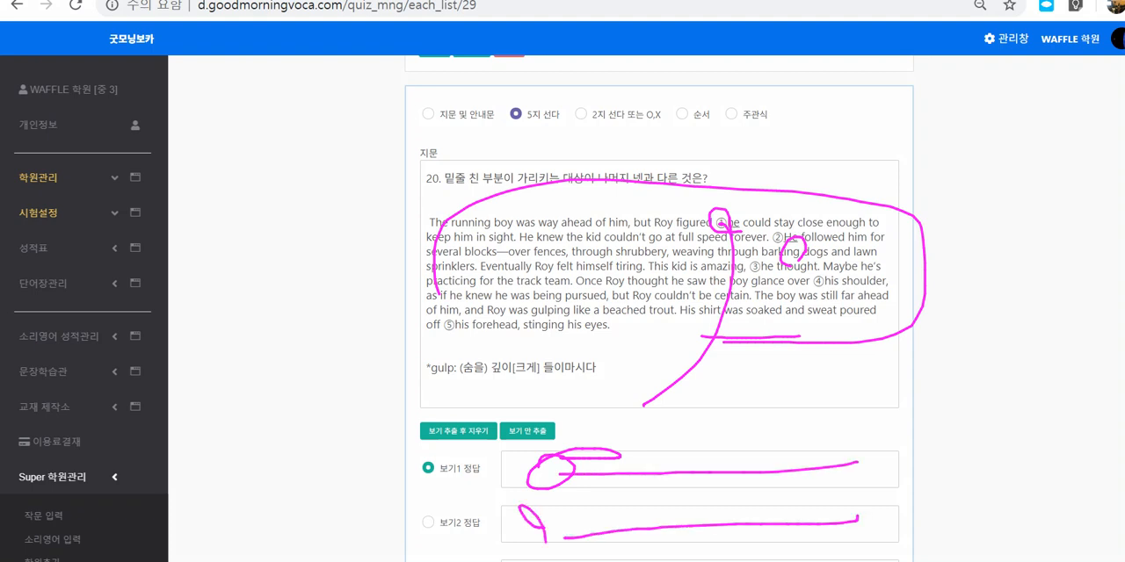
Step: Circle the extract-and-delete choices option and cross out question 20's passage with the annotation pen, and clear all marks
left_click_drag(757, 200, 520, 367)
left_click_drag(527, 221, 822, 332)
mouse_move(486, 448)
left_mouse_down()
mouse_move(464, 446)
mouse_move(475, 420)
mouse_move(489, 446)
left_mouse_up()
mouse_move(775, 327)
left_mouse_down()
mouse_move(630, 265)
mouse_move(722, 320)
left_mouse_up()
mouse_move(573, 221)
left_mouse_down()
mouse_move(509, 332)
mouse_move(692, 211)
mouse_move(489, 227)
left_mouse_up()
left_click_drag(700, 217, 564, 330)
left_click_drag(545, 229, 671, 309)
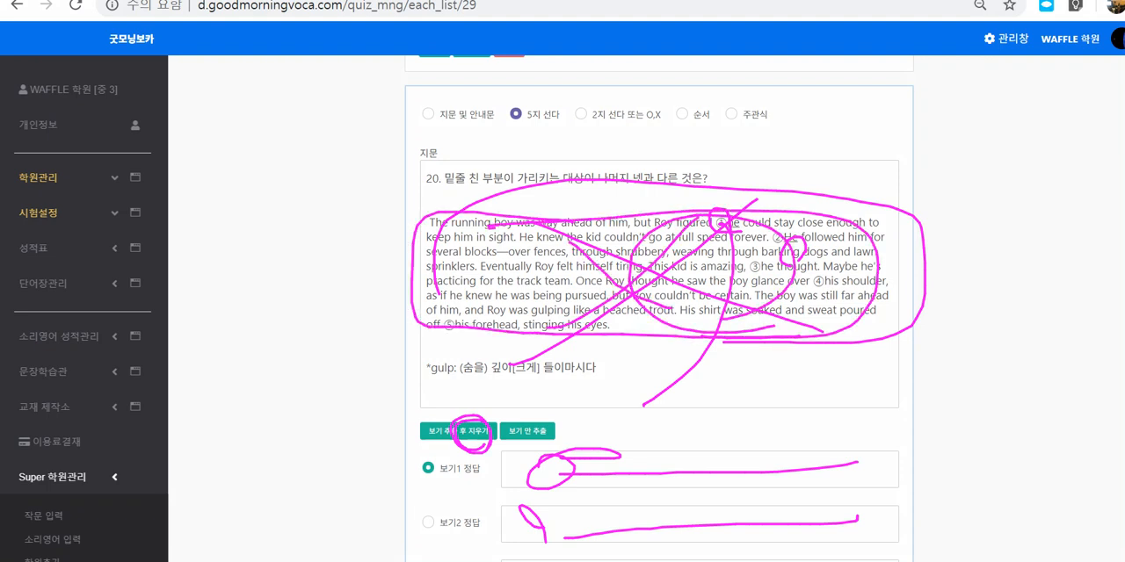
key("Escape")
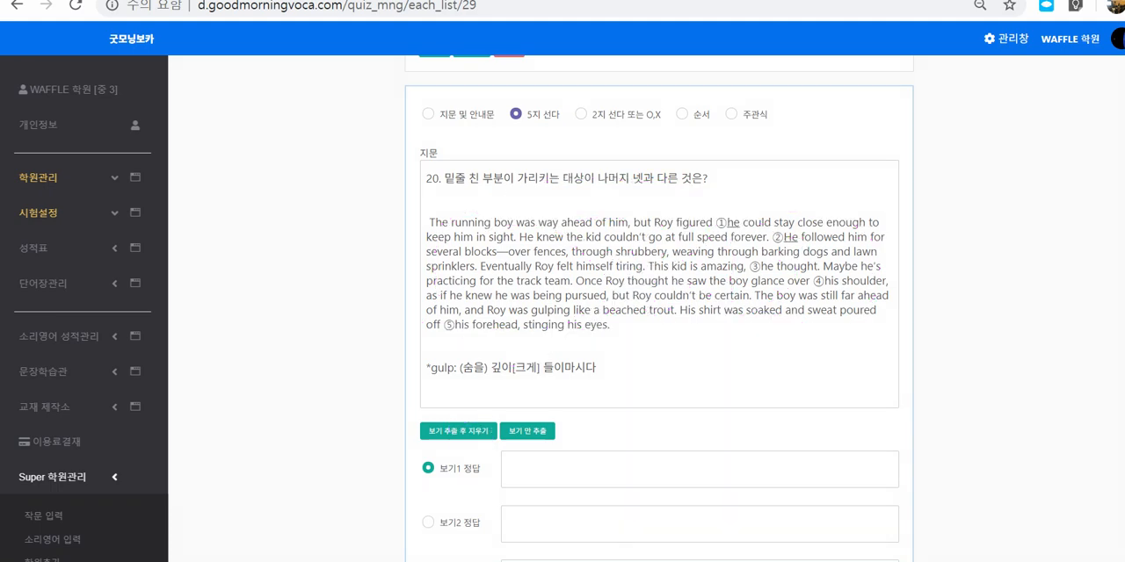
Step: Save question 20 with its choice fields left empty and check the saved passage and its choices ① to ⑤
scroll(659, 308, "down", 5)
scroll(659, 308, "down", 4)
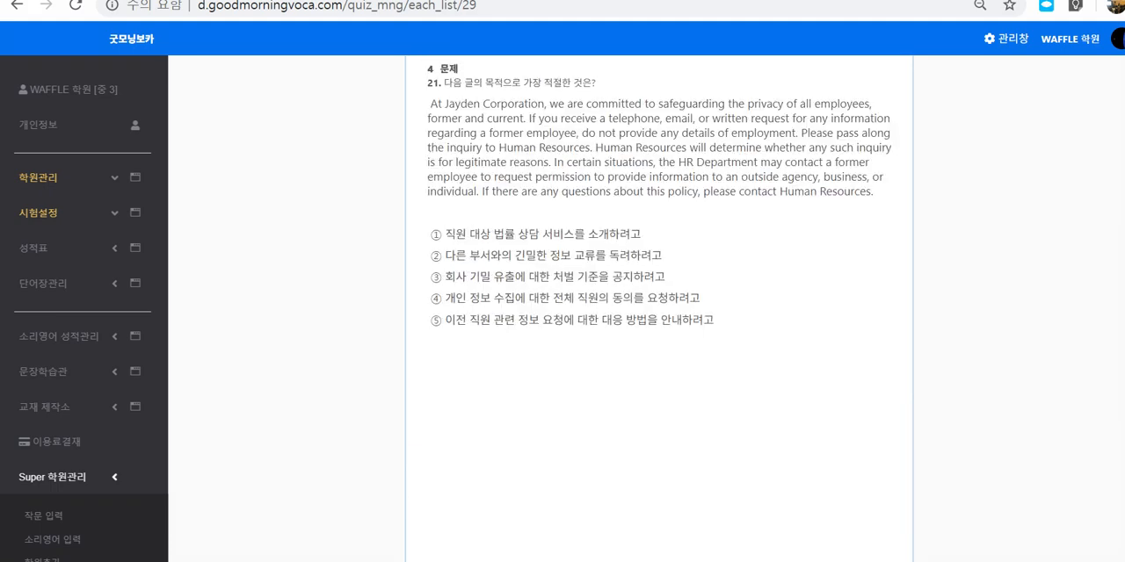
scroll(659, 307, "up", 5)
left_click_drag(469, 165, 691, 238)
left_click_drag(448, 360, 459, 425)
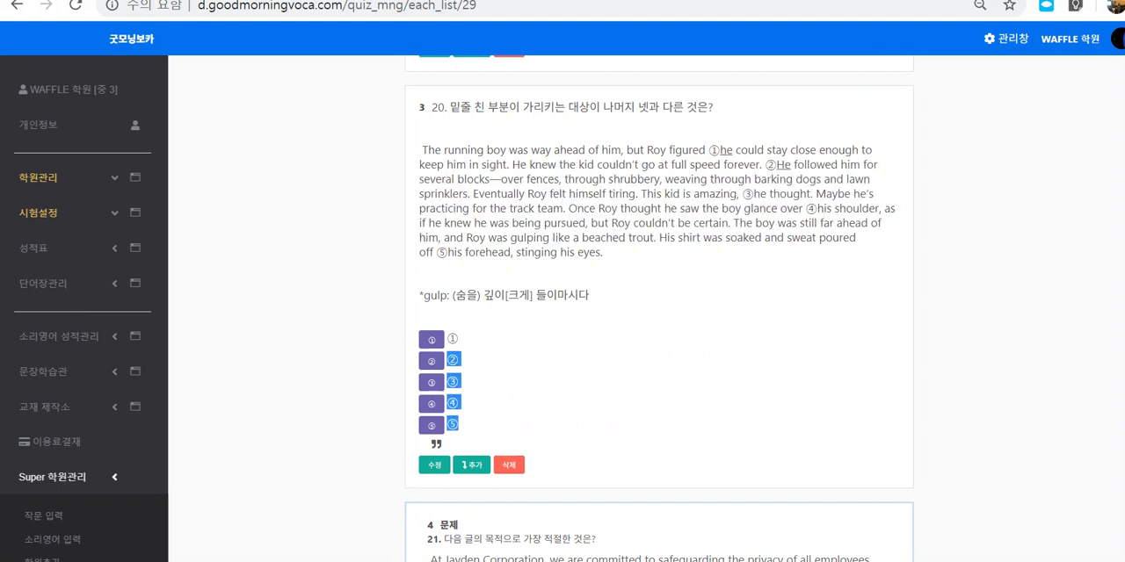
left_click(466, 425)
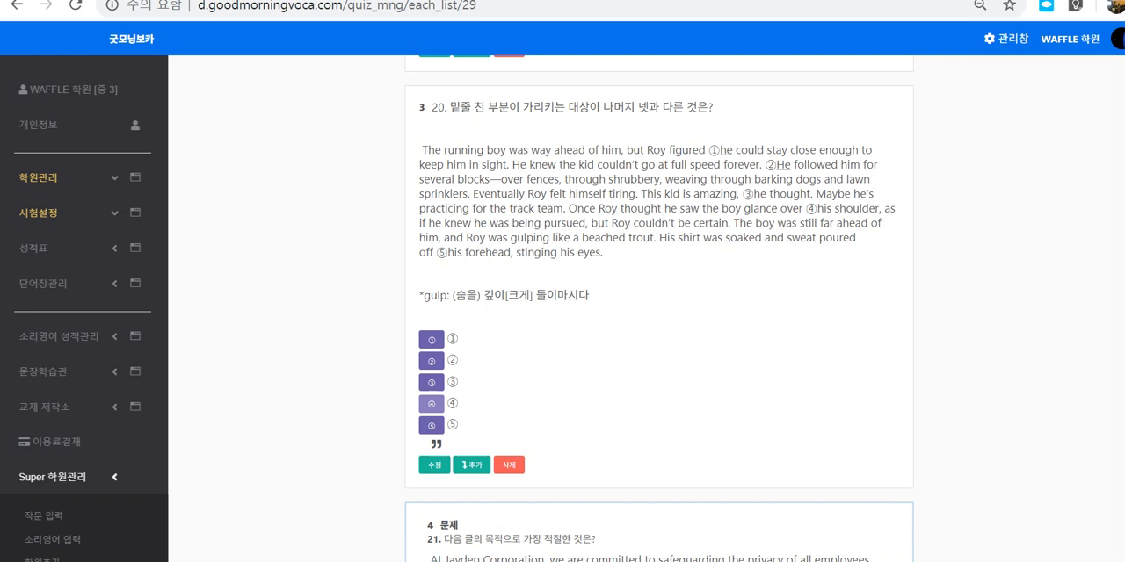
double_click(714, 150)
left_click(716, 150)
scroll(659, 308, "down", 1)
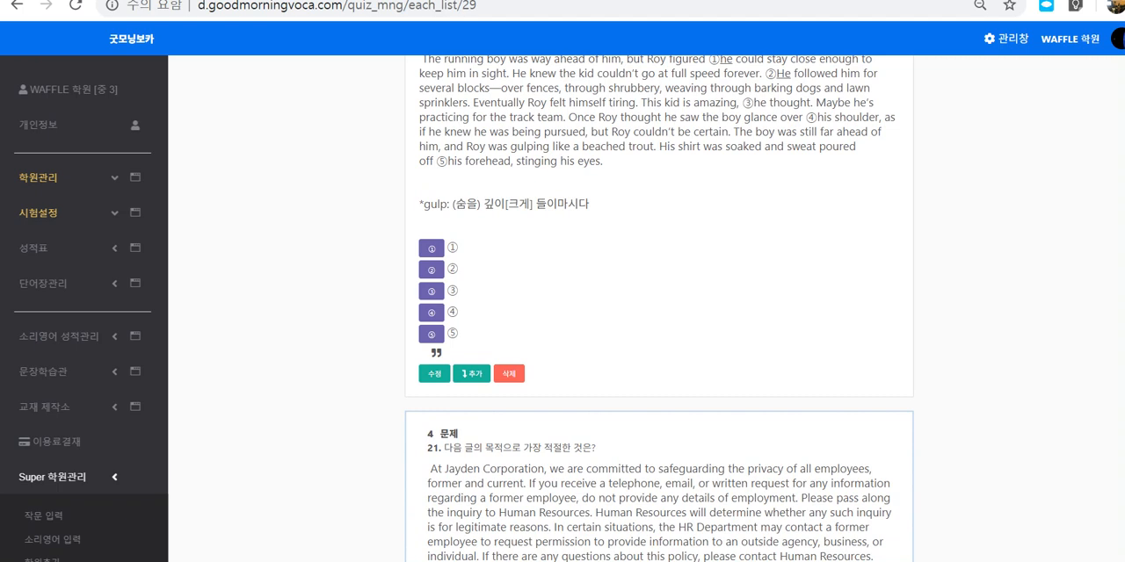
Step: Circle the blank area below question 21's listed choices with the annotation pen, and clear the mark
left_click_drag(974, 240, 956, 286)
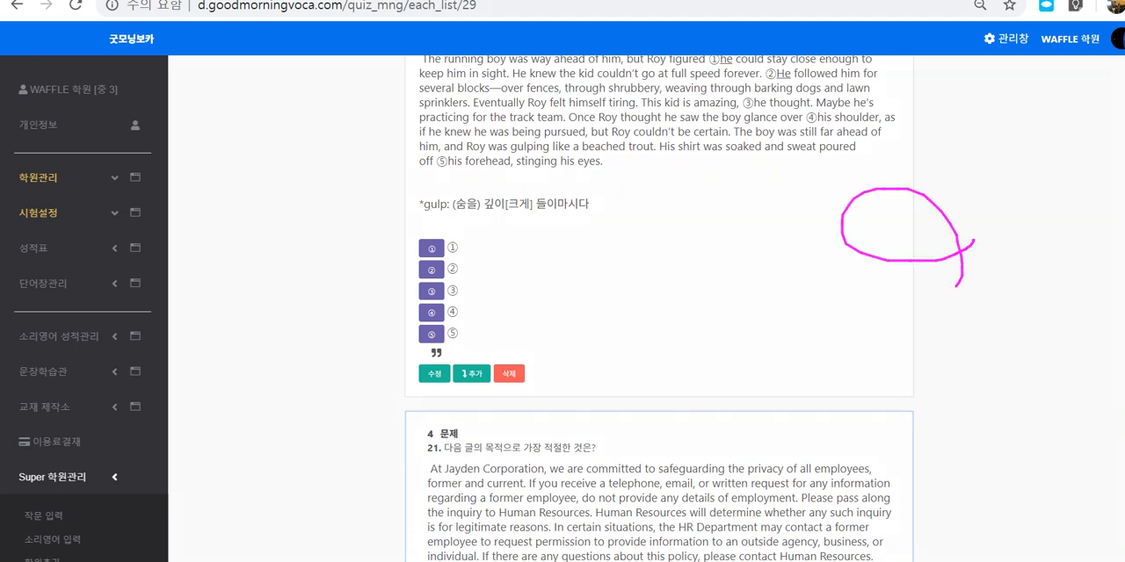
scroll(659, 308, "down", 4)
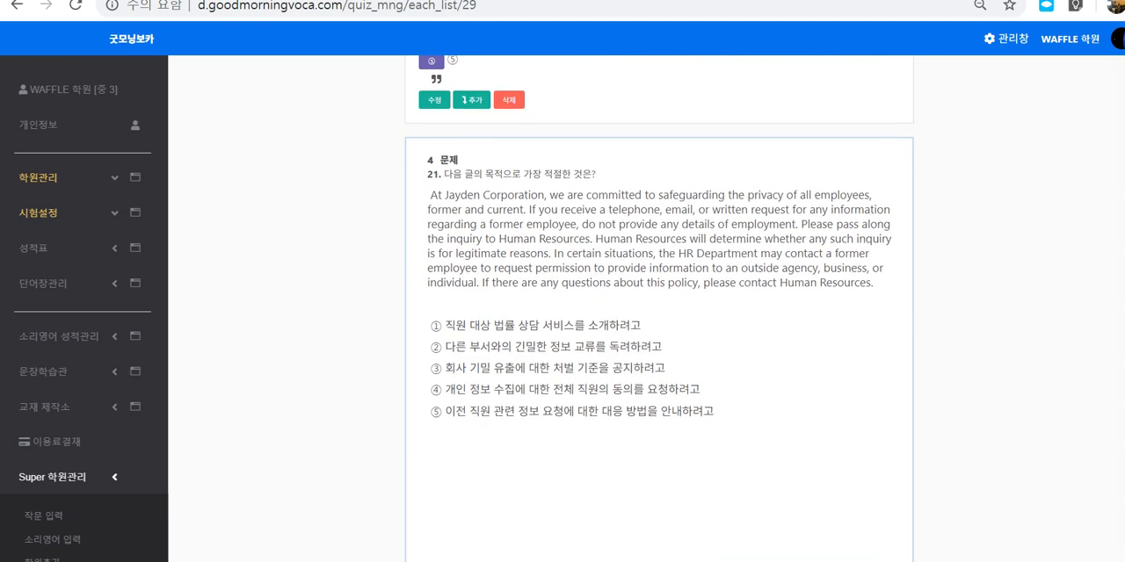
scroll(659, 307, "down", 3)
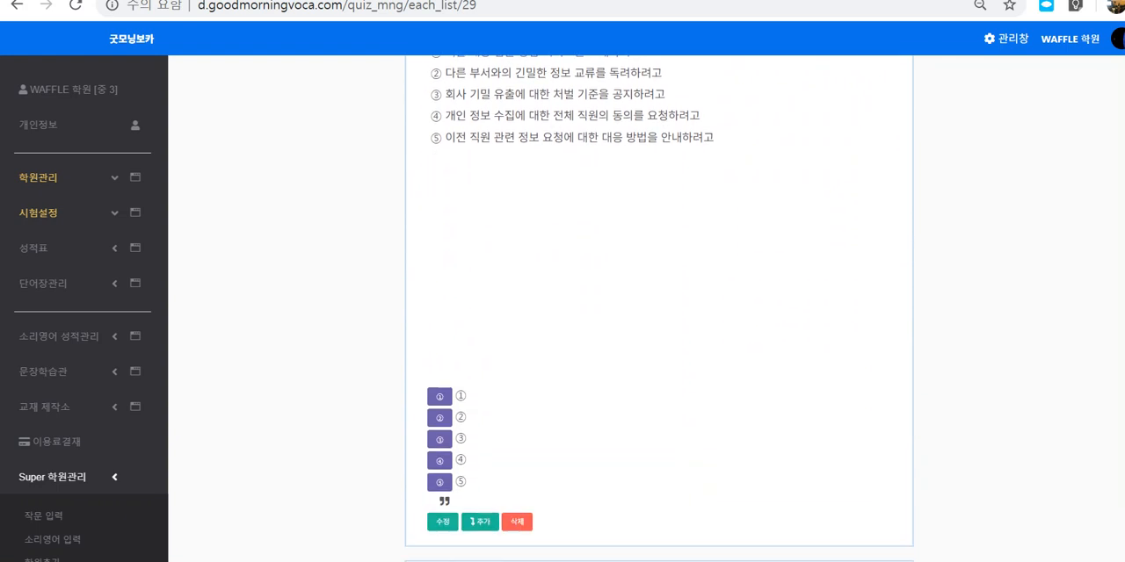
mouse_move(632, 365)
left_mouse_down()
mouse_move(444, 362)
mouse_move(747, 227)
mouse_move(727, 391)
left_mouse_up()
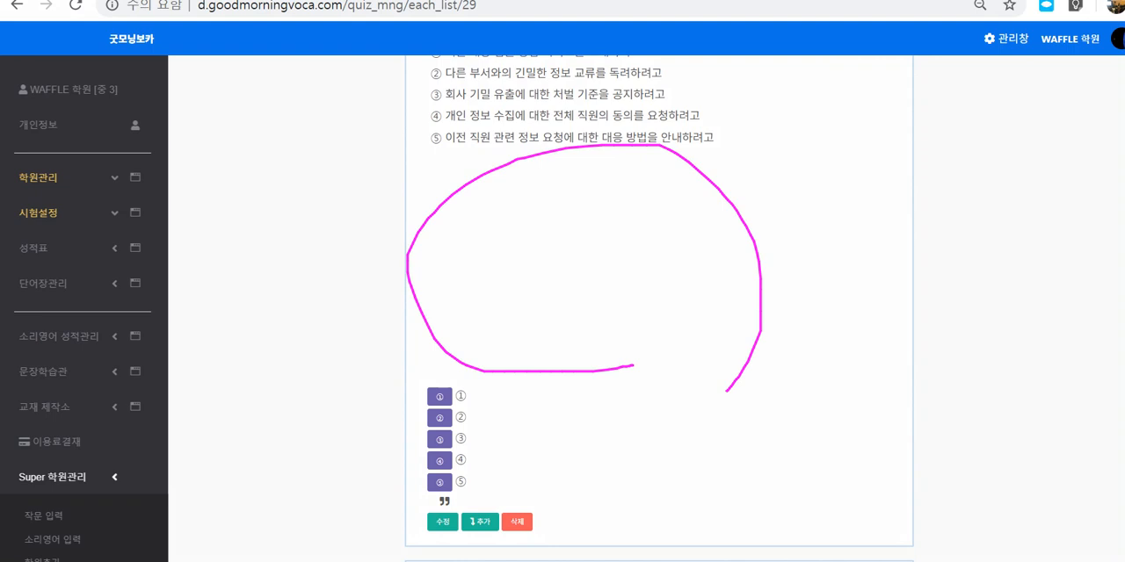
key("Escape")
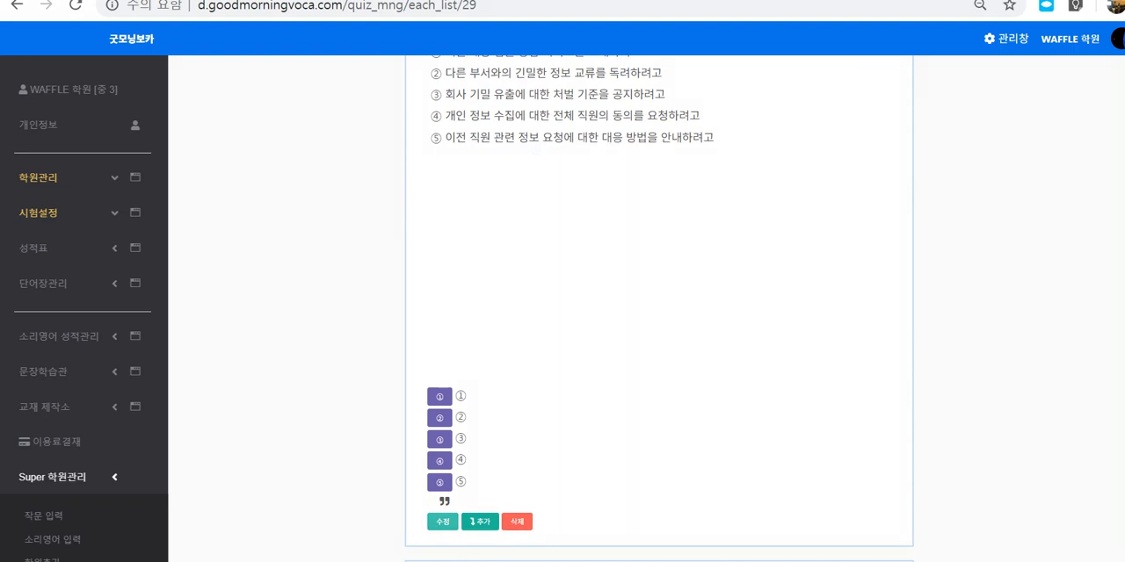
Step: Open question 21 for editing and delete the surplus blank lines below choice ⑤ in its passage
scroll(434, 523, "down", 5)
scroll(659, 308, "down", 8)
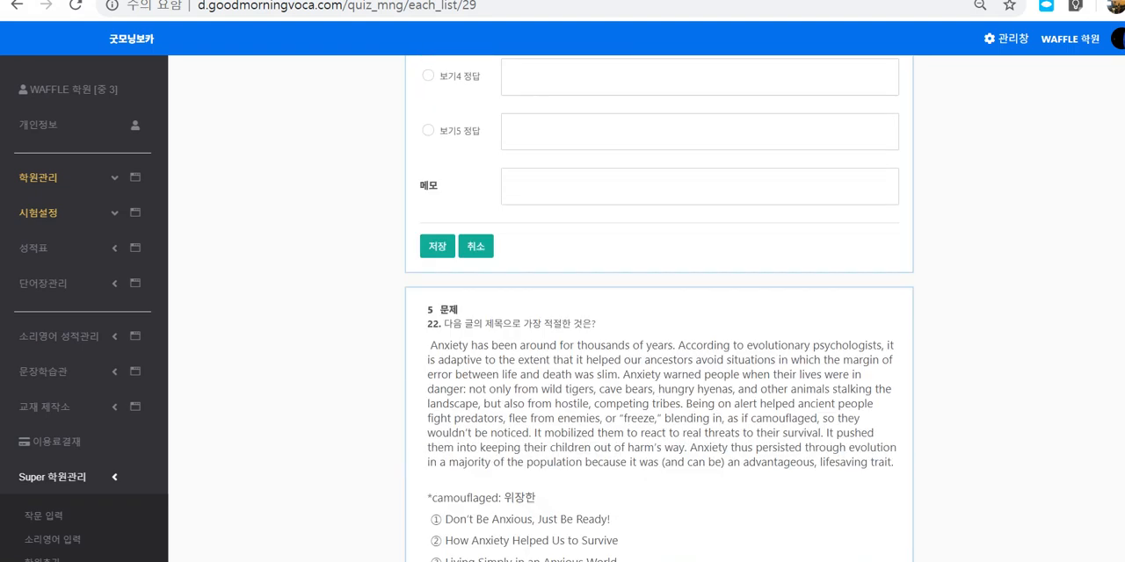
scroll(659, 308, "up", 6)
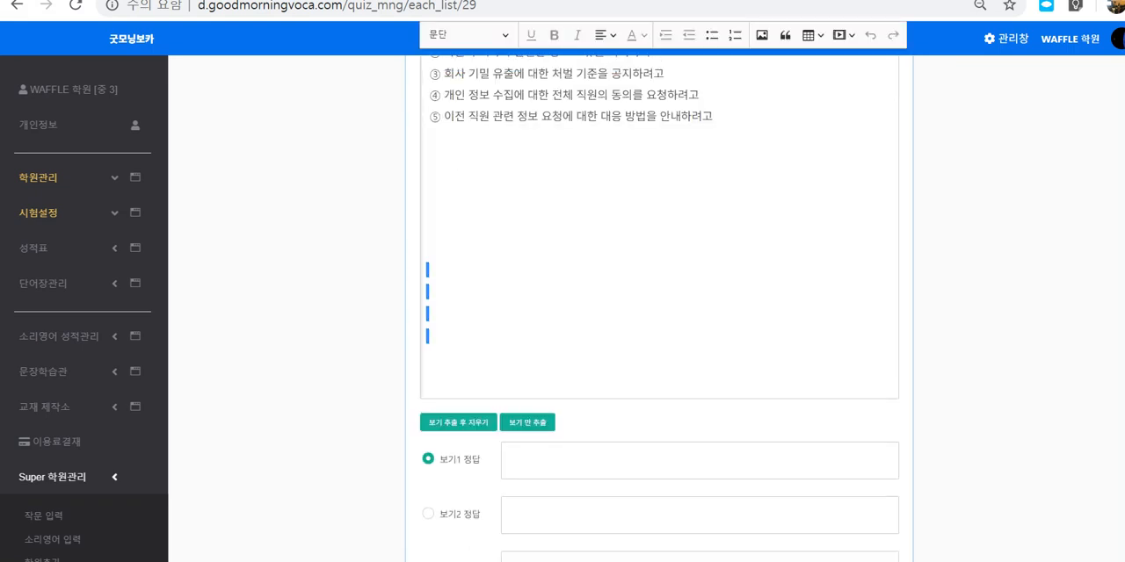
key("BackSpace")
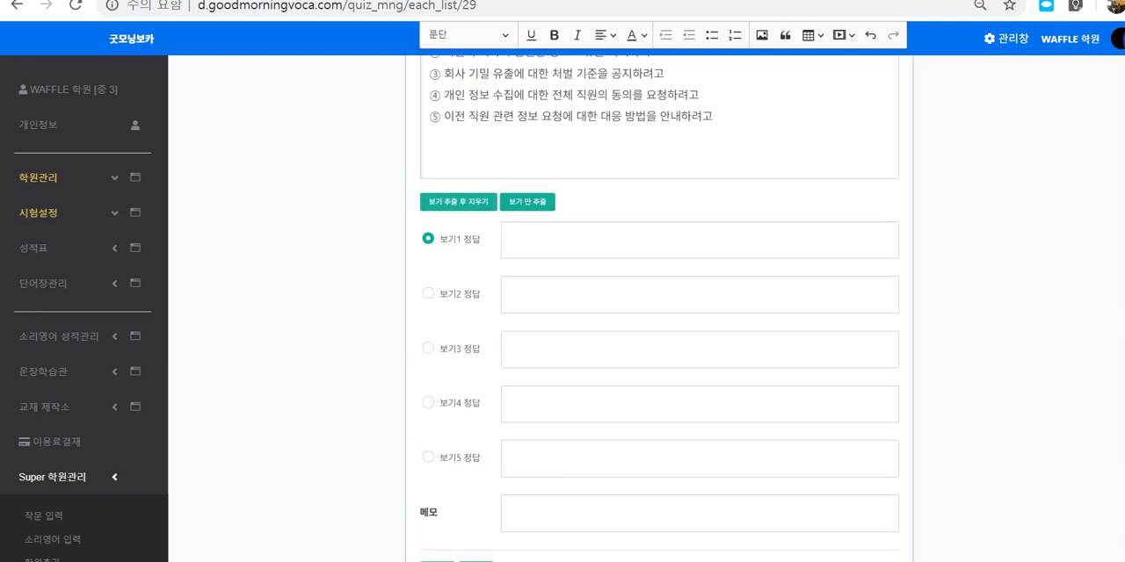
key("BackSpace")
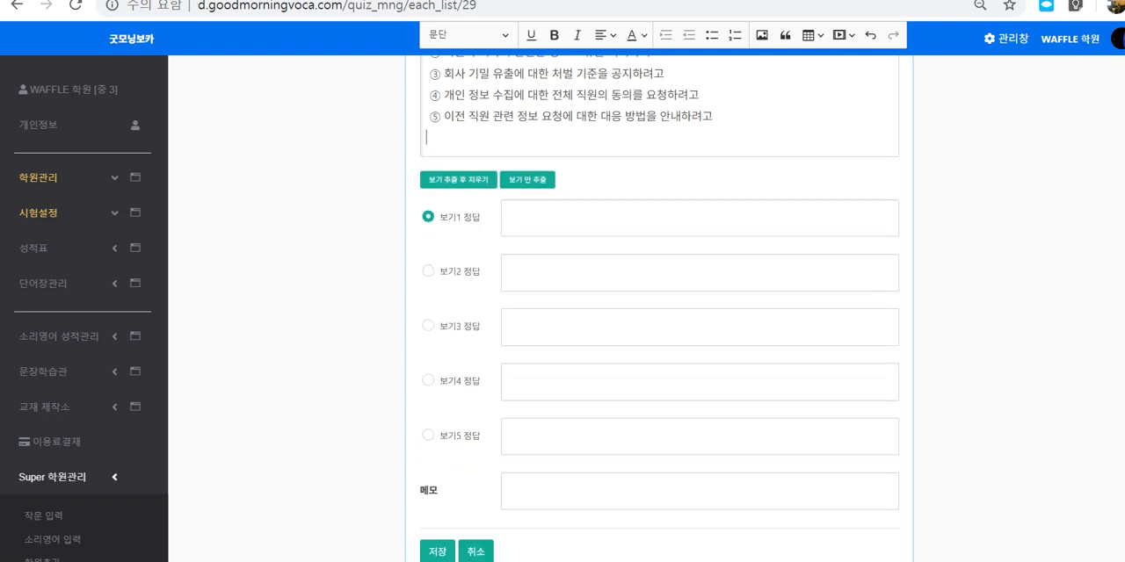
Step: Extract question 21's choices while removing them from the passage, set choice 5 as the correct answer, and save the question
left_click(457, 179)
left_click(428, 325)
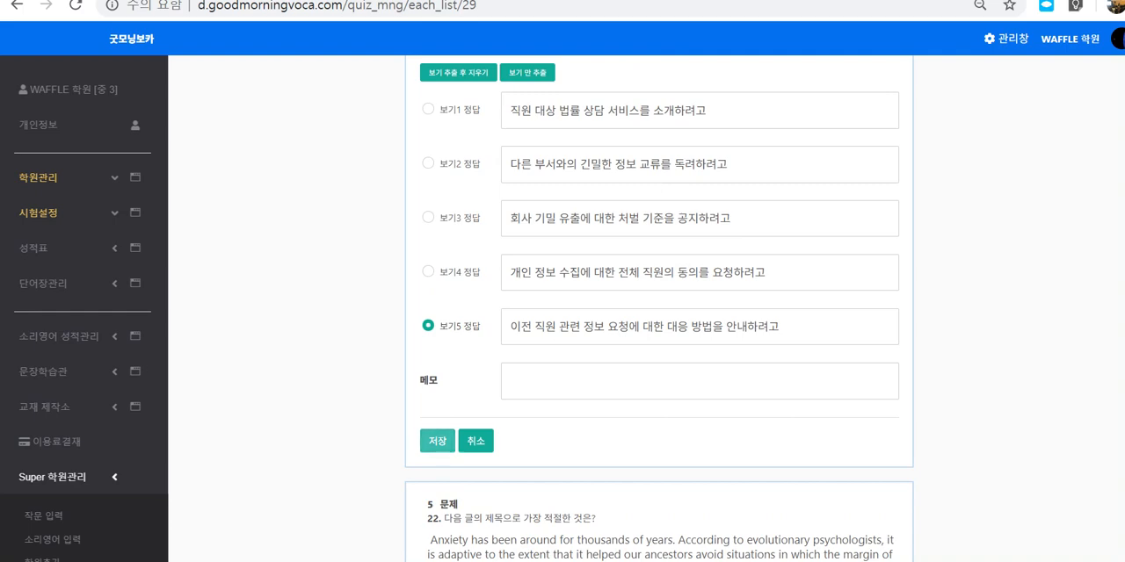
left_click(438, 441)
scroll(659, 307, "up", 5)
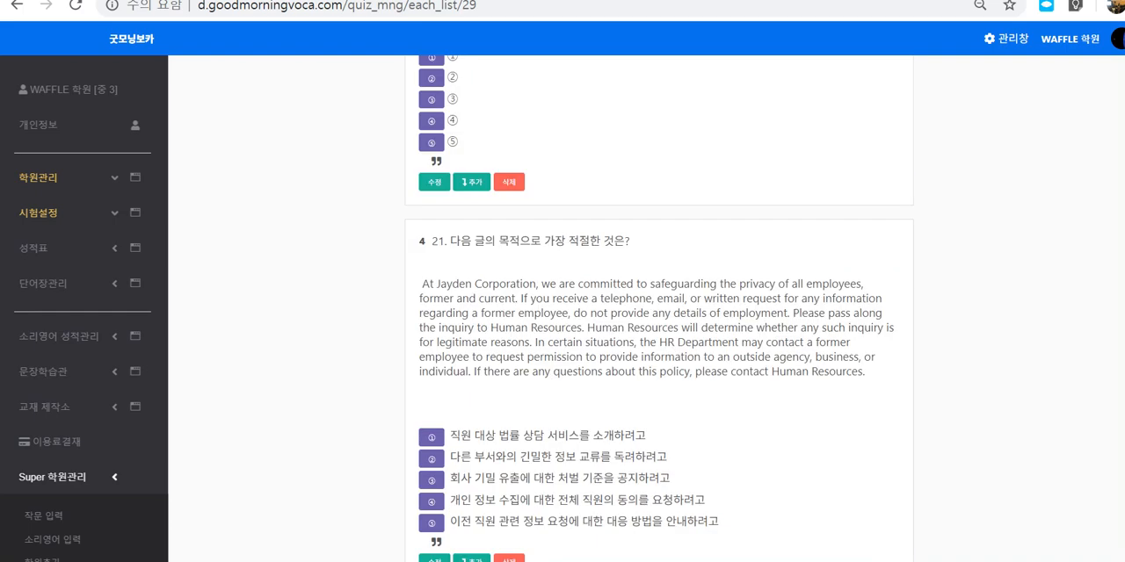
left_click_drag(422, 284, 449, 455)
scroll(449, 454, "down", 1)
left_click(449, 454)
Step: Open question 24 for editing and delete the broken image placeholder above its passage
scroll(449, 454, "down", 2)
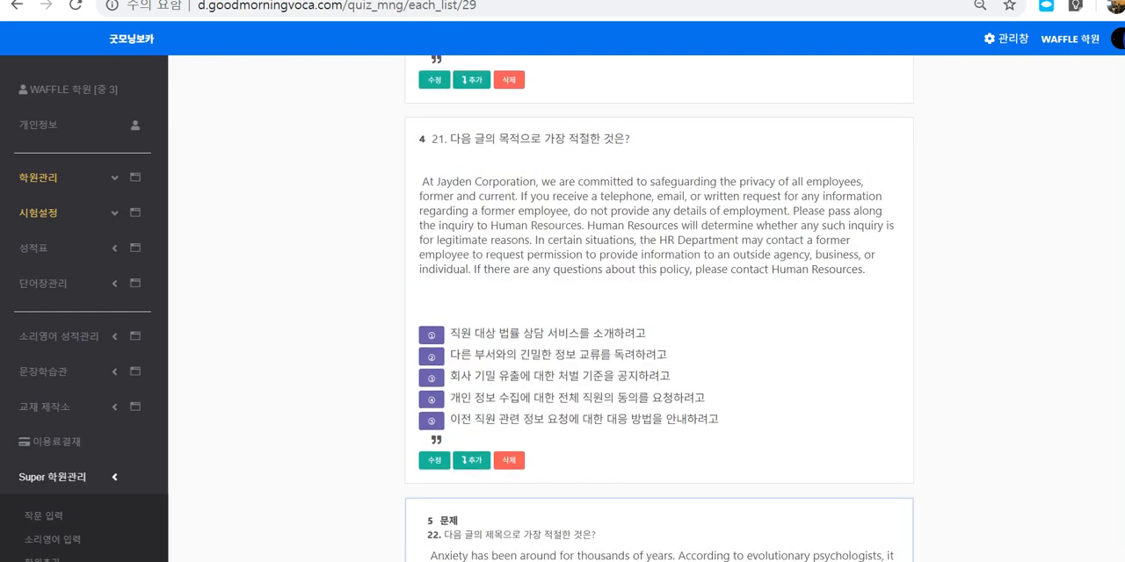
scroll(659, 307, "down", 6)
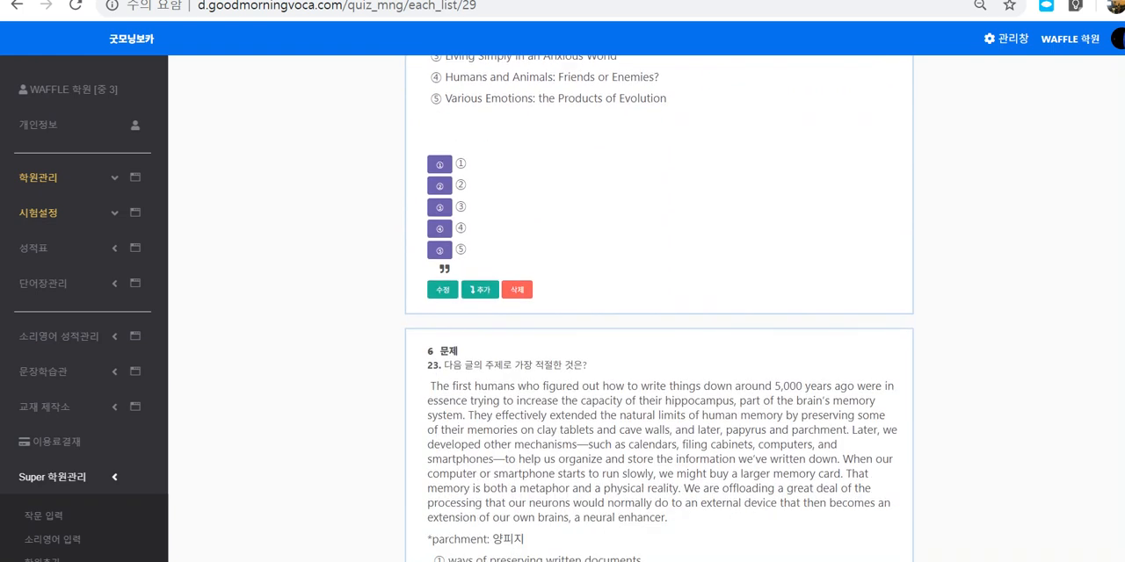
scroll(659, 308, "down", 2)
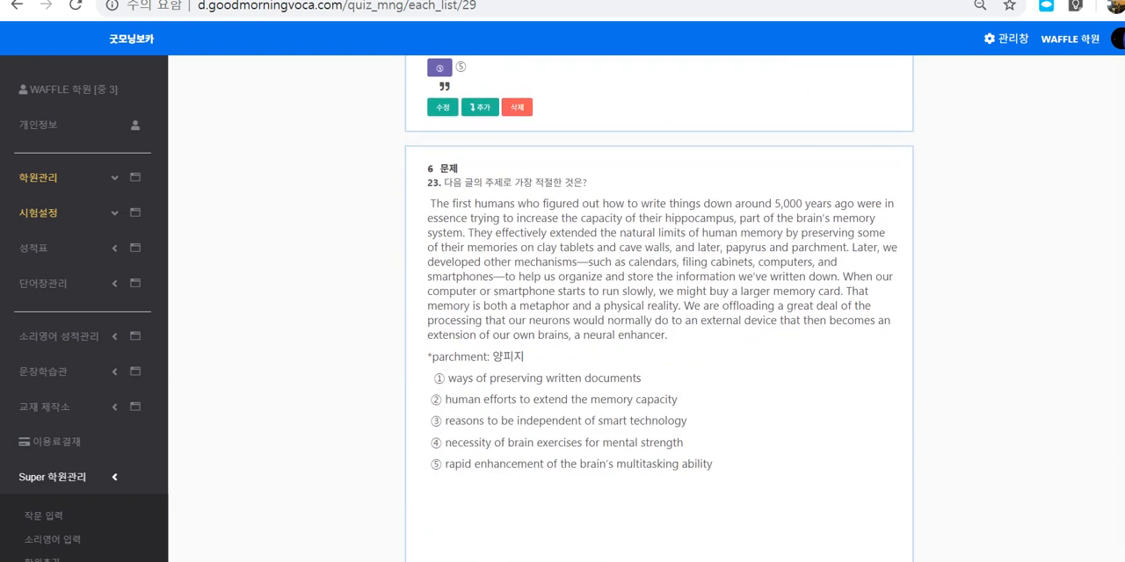
scroll(659, 308, "down", 6)
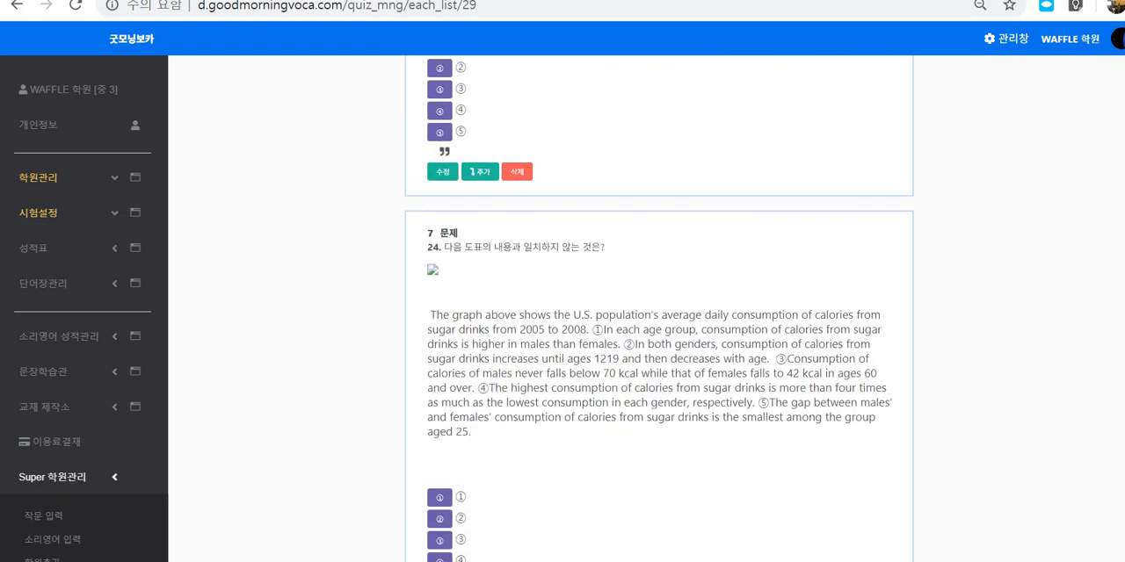
scroll(659, 307, "down", 1)
double_click(432, 178)
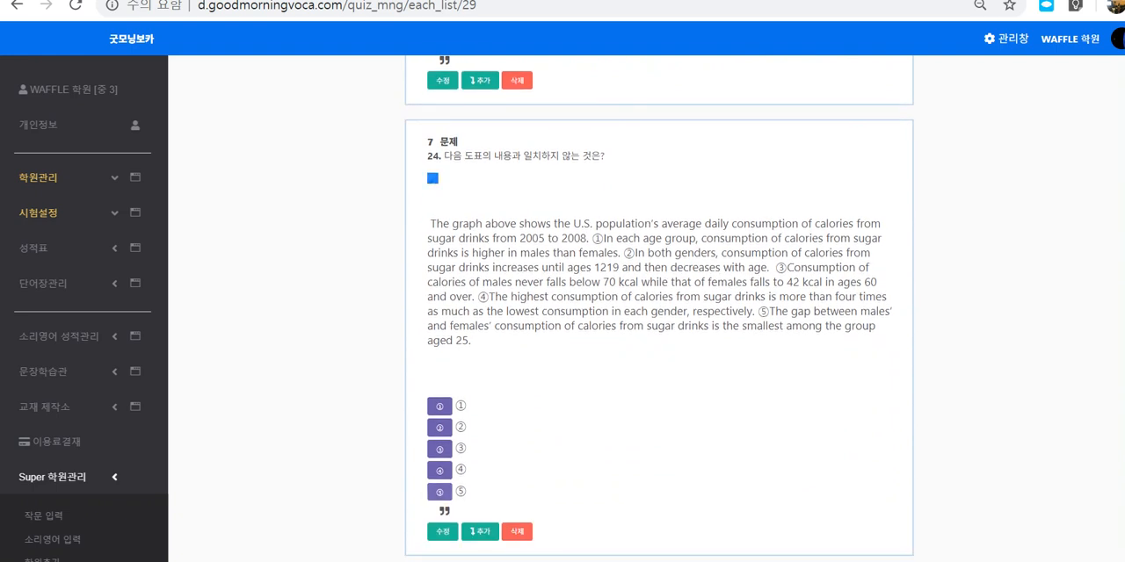
left_click(443, 532)
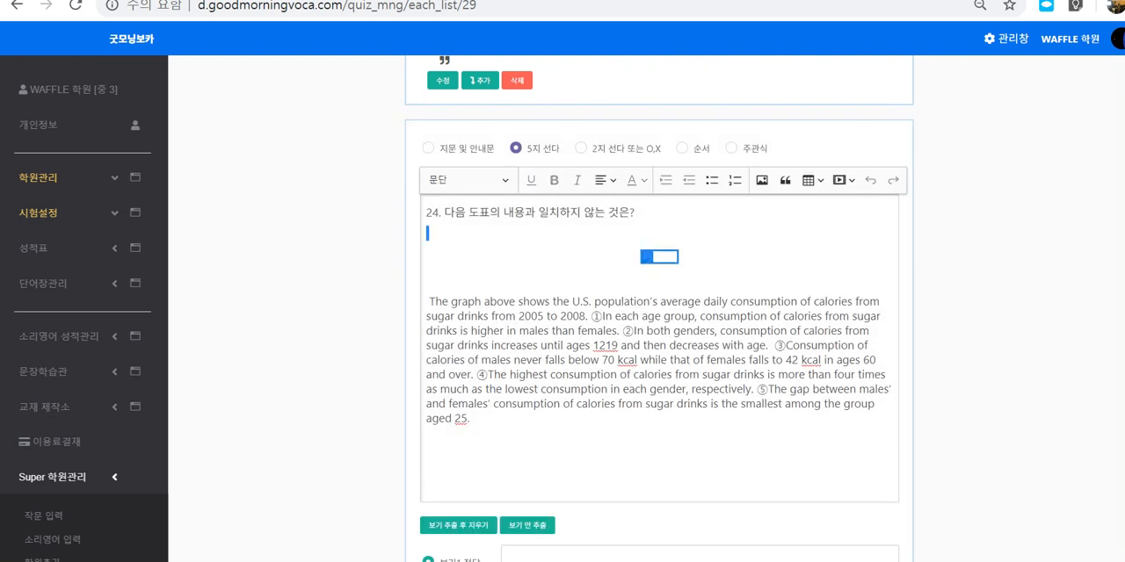
key("Delete")
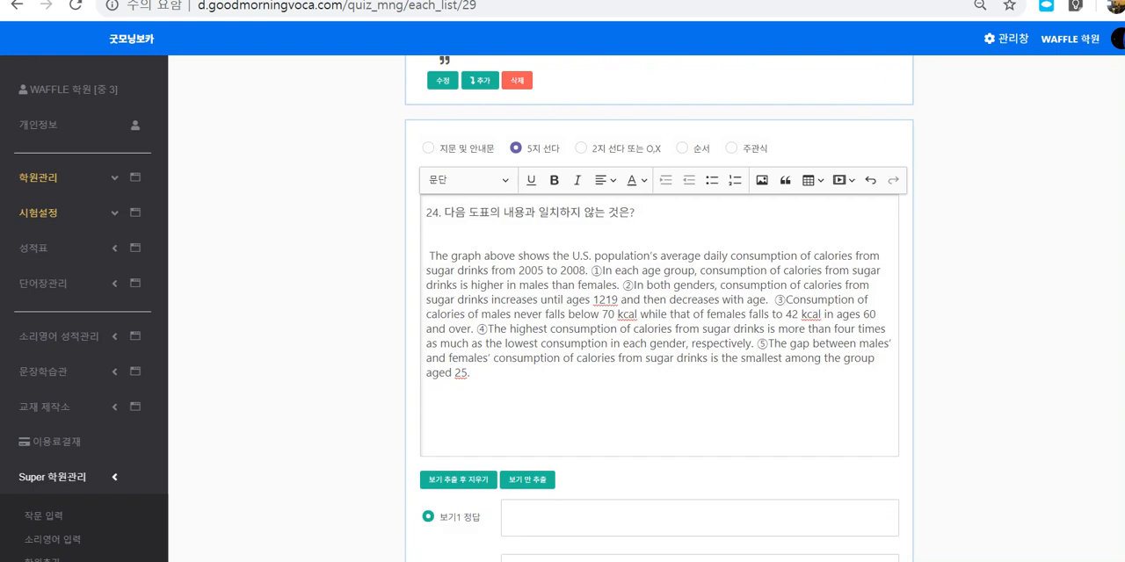
Step: Switch to the original Hangul exam document, locate question 24, and select its bar chart of sugar-drink calorie consumption
key("super+Down")
right_click(978, 226)
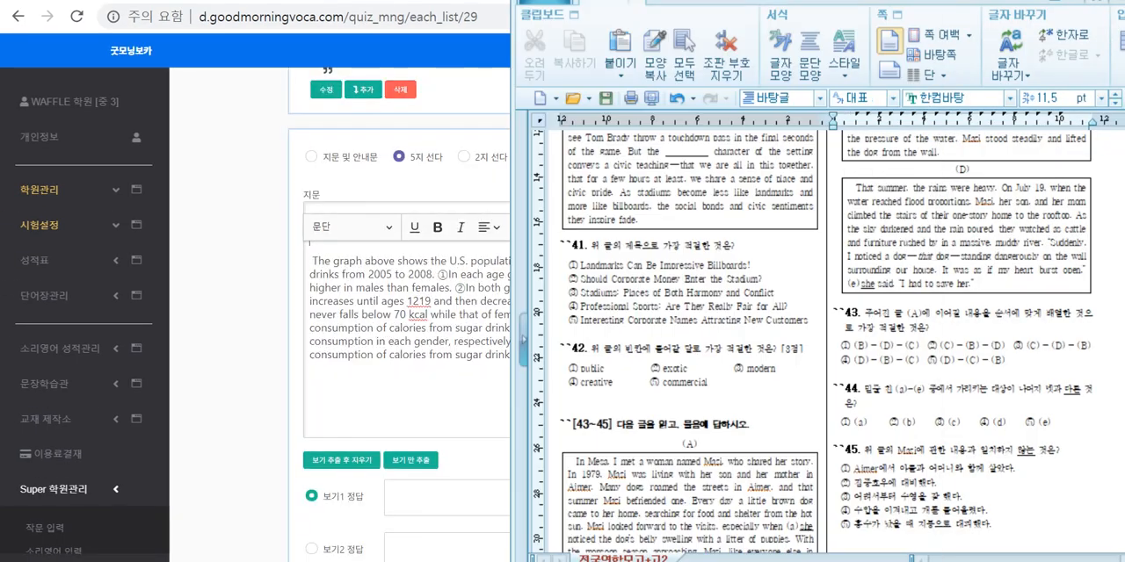
key("Escape")
scroll(978, 226, "up", 2)
scroll(978, 226, "up", 5)
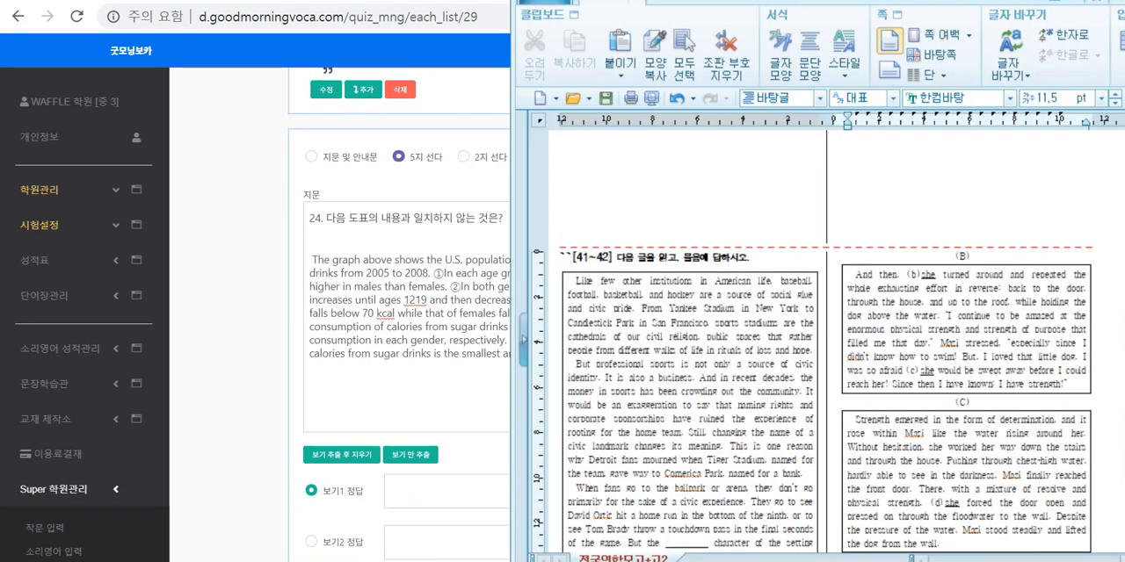
scroll(978, 226, "up", 15)
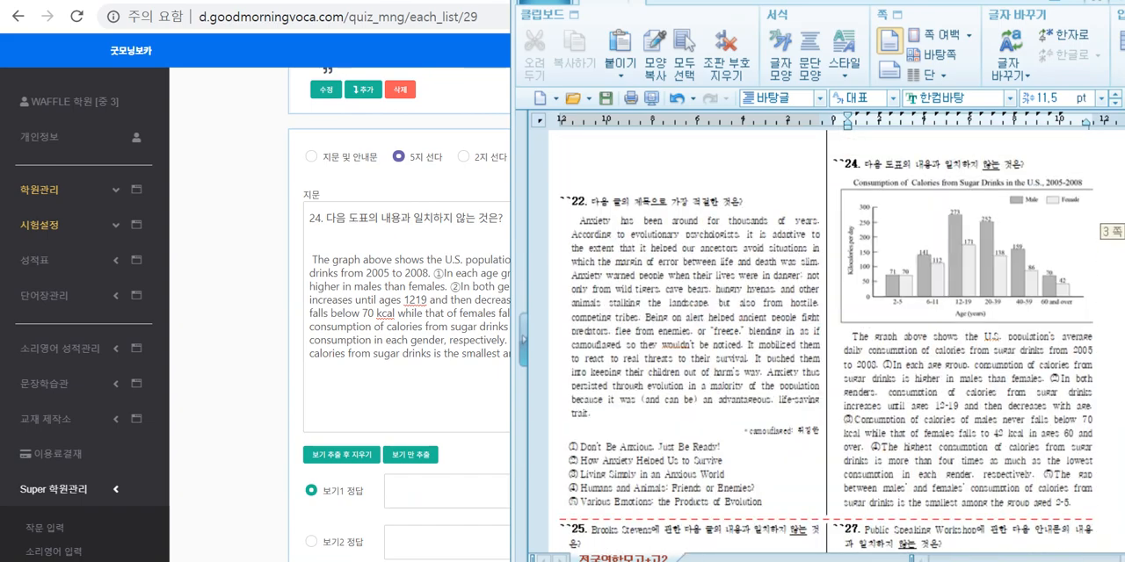
left_click(938, 201)
right_click(937, 200)
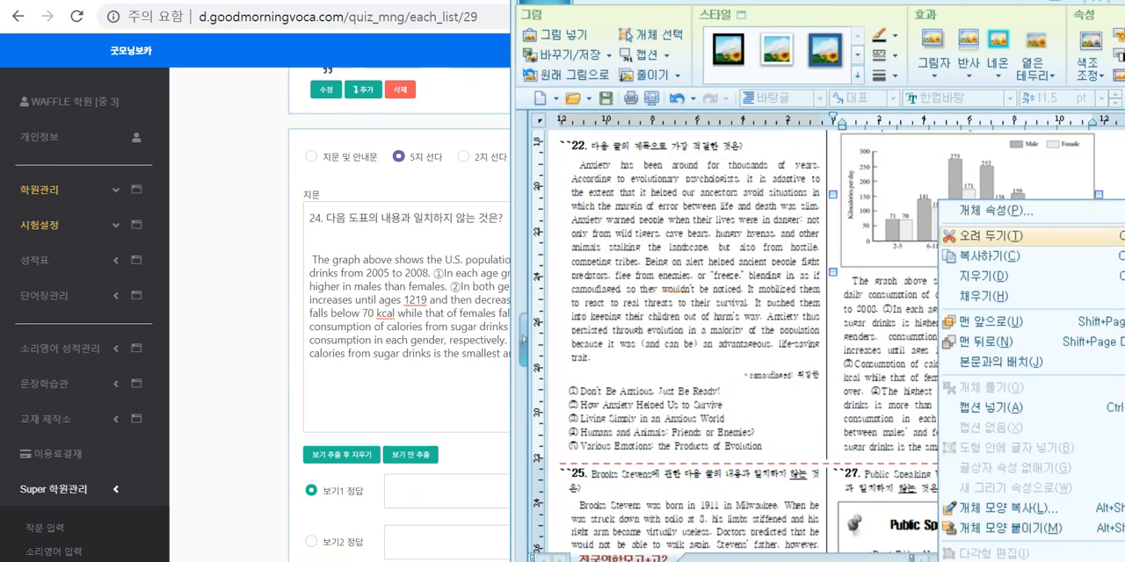
left_click(396, 384)
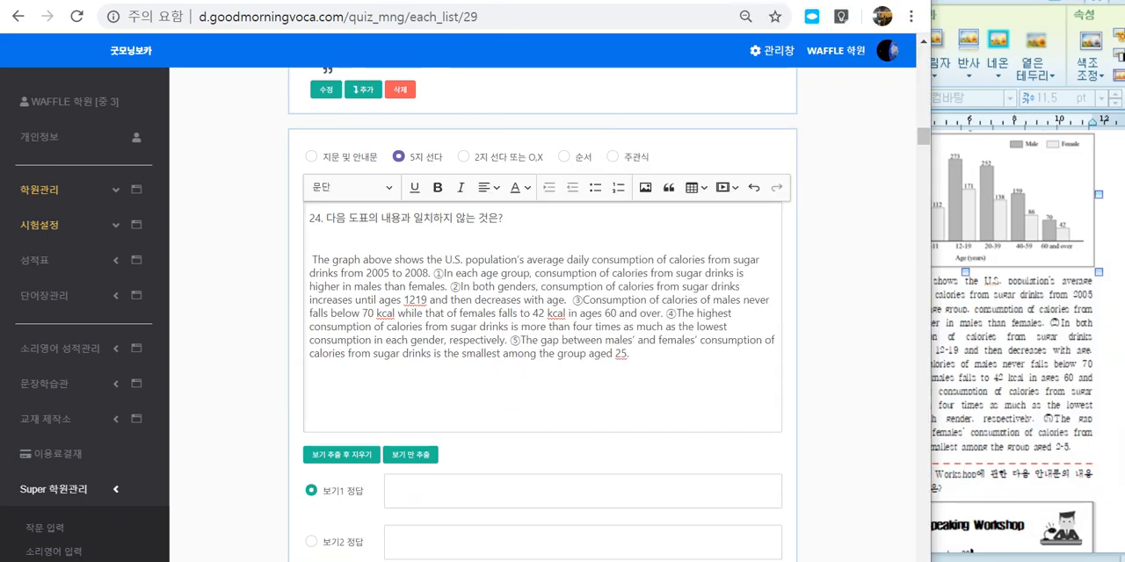
key("alt+Tab")
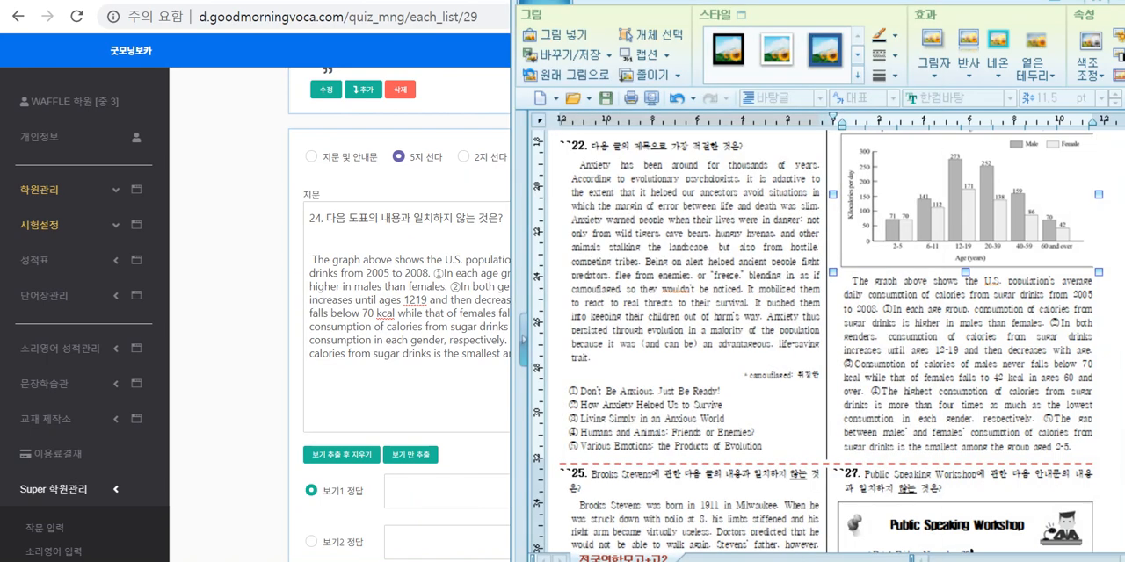
Step: Save the selected question 24 chart as a BMP picture file named noname01 on the desktop
right_click(937, 197)
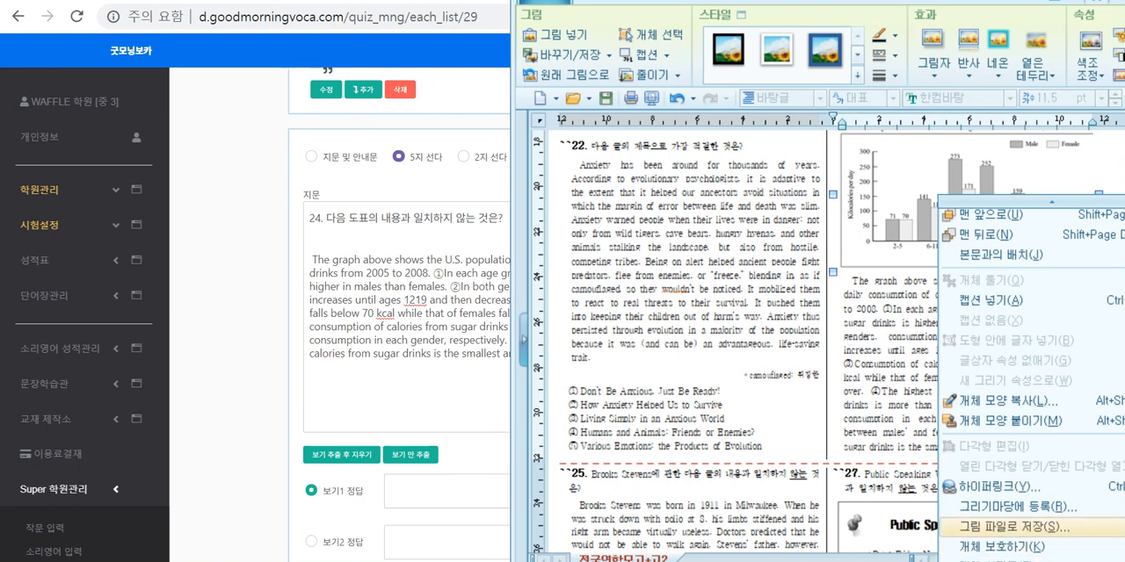
left_click(1013, 528)
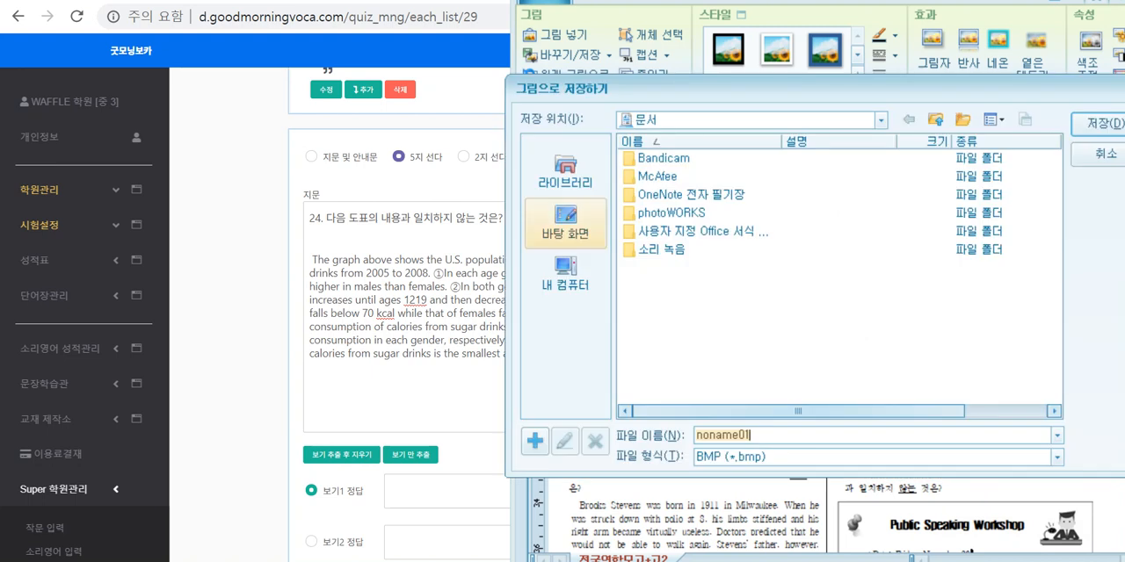
left_click(566, 222)
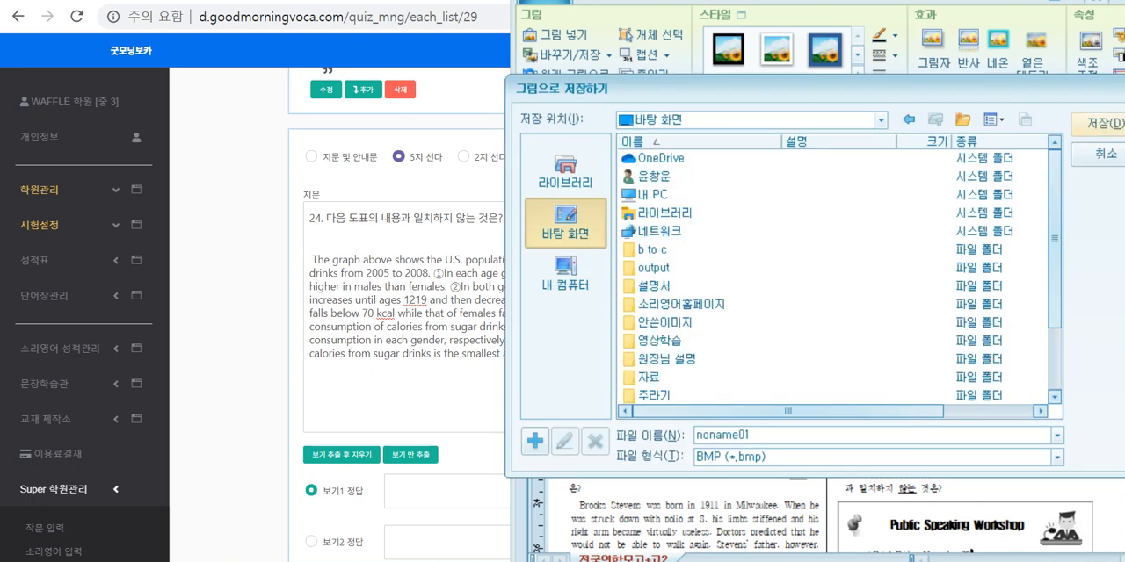
left_click(1097, 123)
left_click(774, 310)
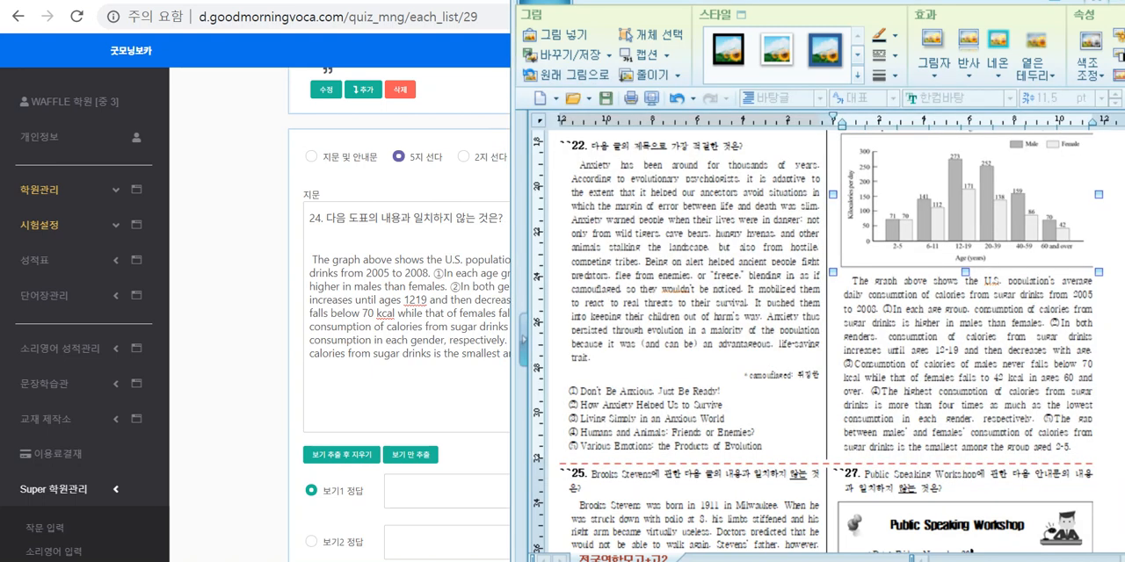
Step: Back in the browser's textbook maker, insert noname01.bmp on the blank line between question 24's prompt and its passage
left_click(334, 238)
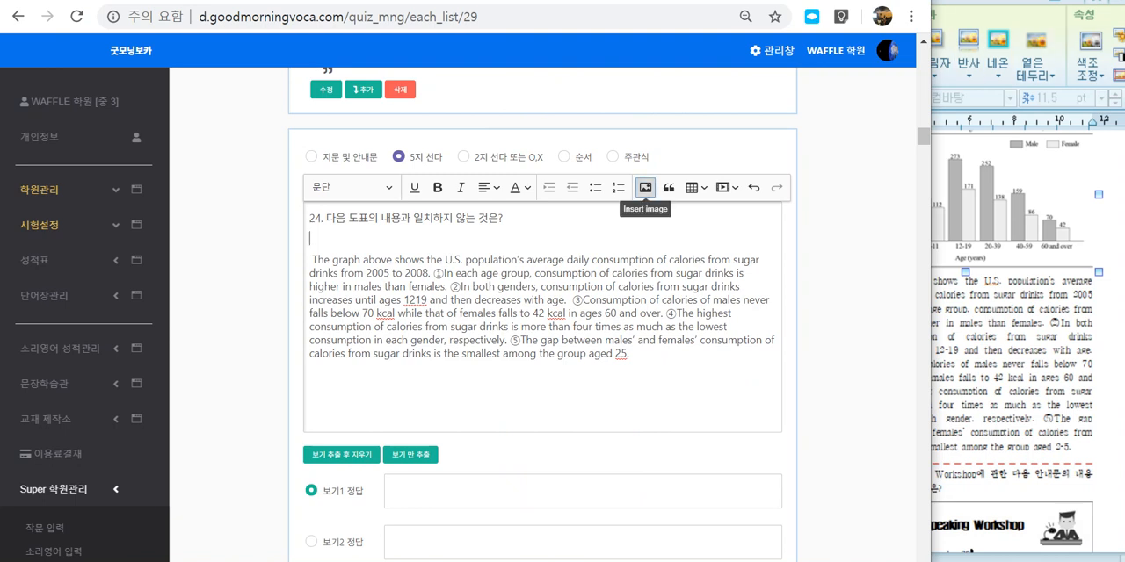
left_click(645, 187)
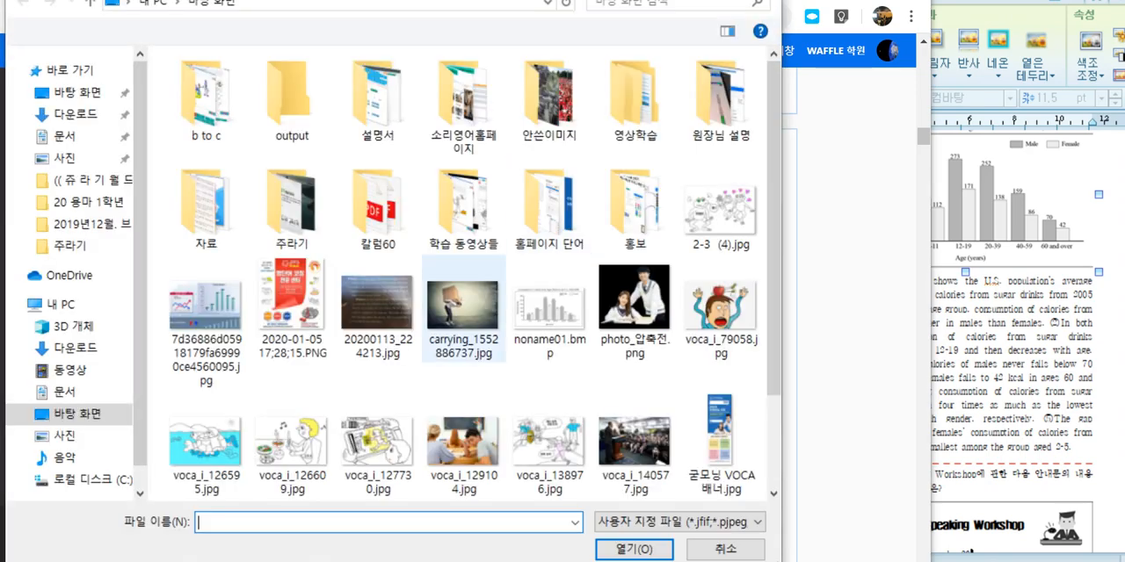
double_click(549, 307)
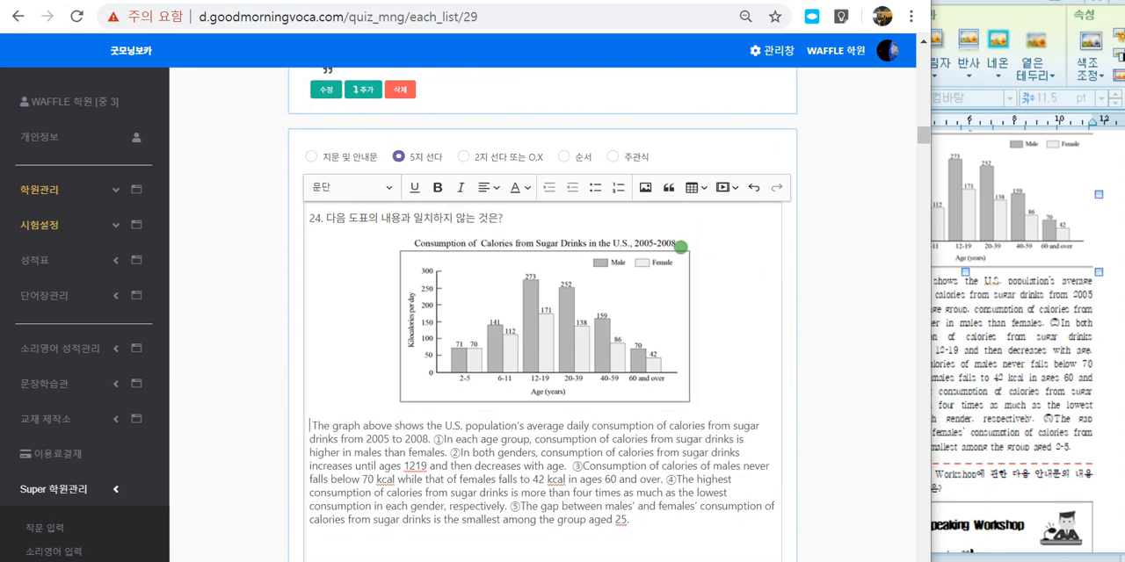
Step: Set choice 2 as question 24's correct answer, keep the numbered sentences in the passage, and save the question
scroll(681, 246, "down", 1)
scroll(543, 290, "down", 1)
left_click_drag(433, 258, 453, 257)
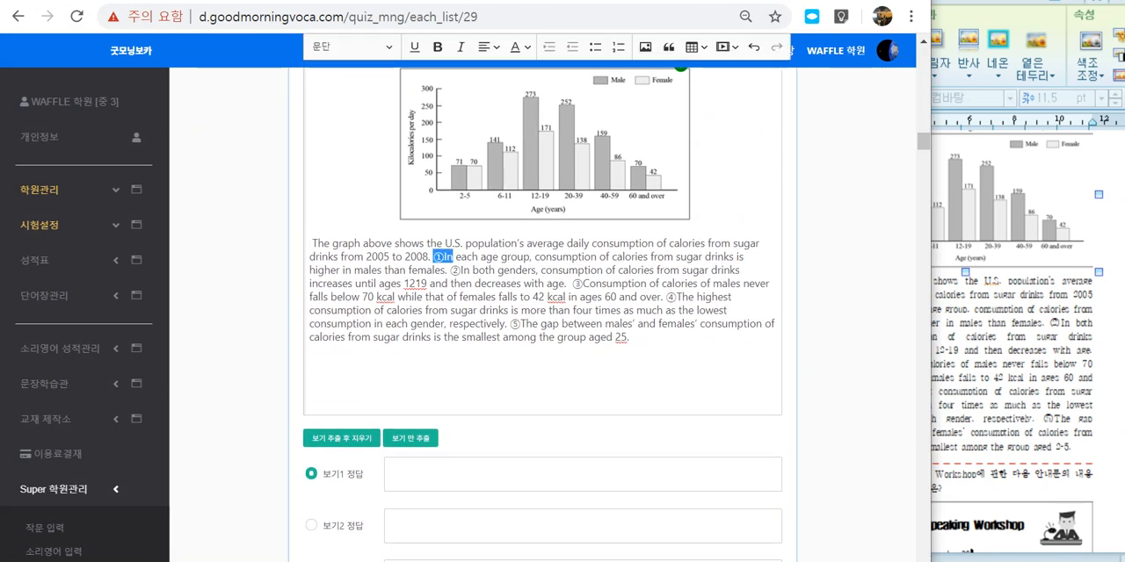
left_click_drag(572, 284, 583, 284)
left_click(580, 373)
scroll(580, 374, "down", 2)
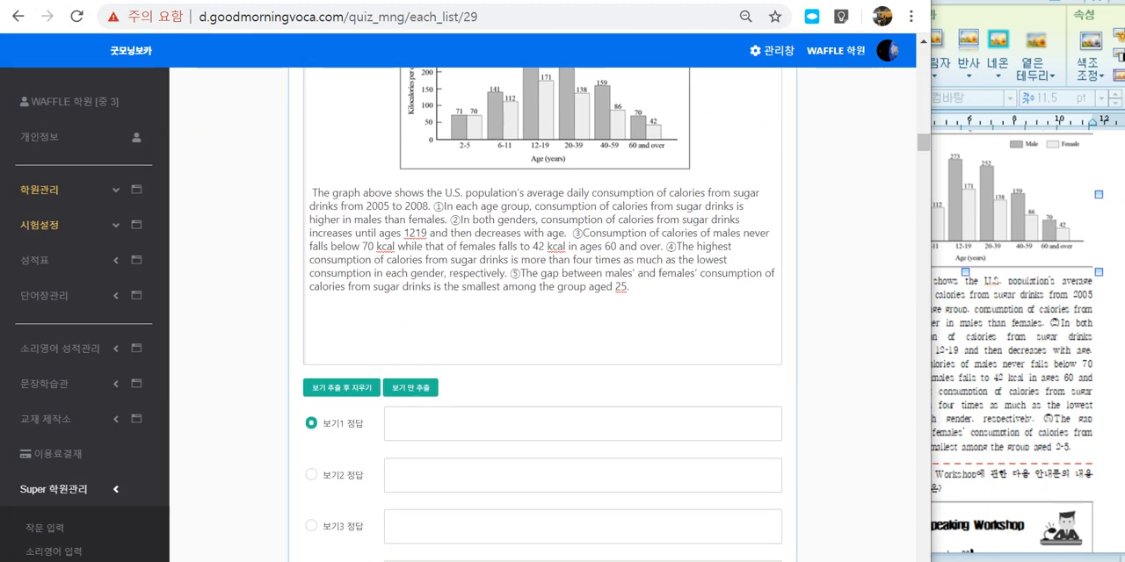
left_click(311, 342)
scroll(311, 343, "down", 3)
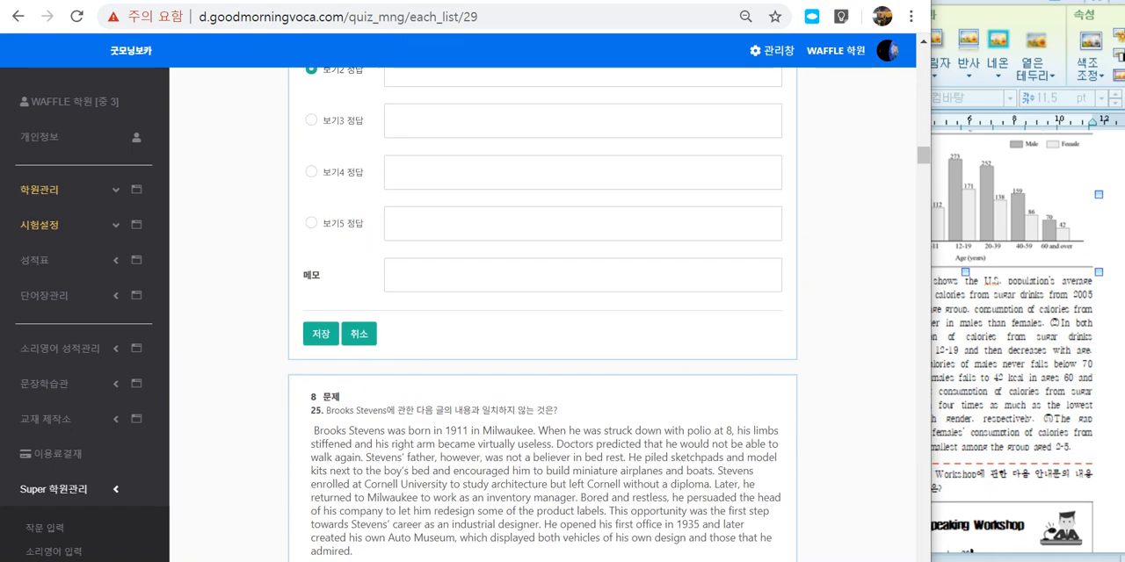
left_click(320, 334)
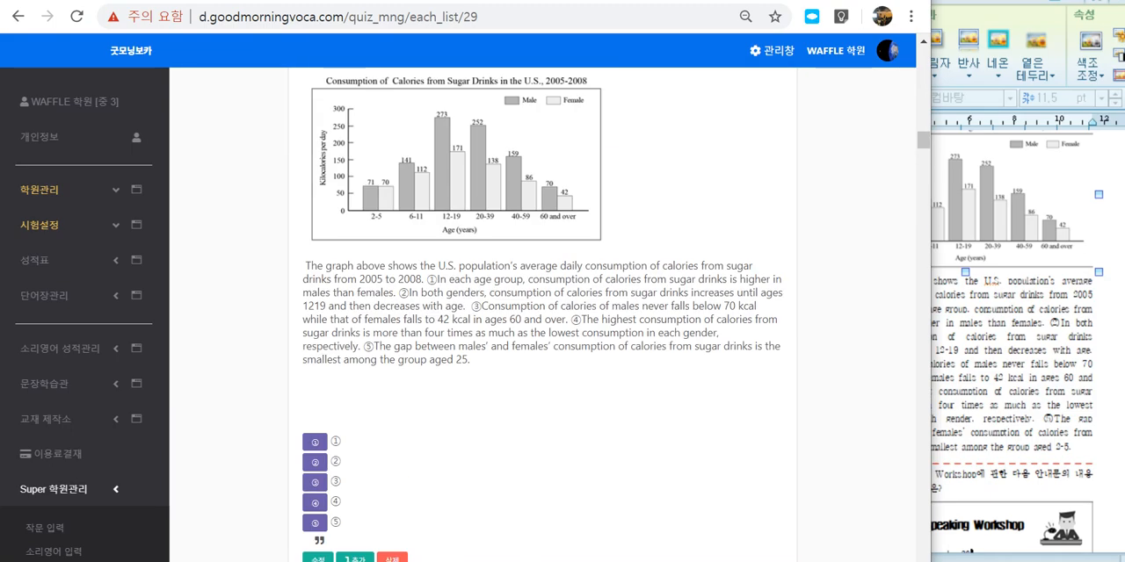
Step: Review the saved question 24 with its chart, and check questions 25 and 26 for missing or broken images
left_click_drag(314, 332, 559, 292)
scroll(559, 293, "up", 5)
left_click(559, 293)
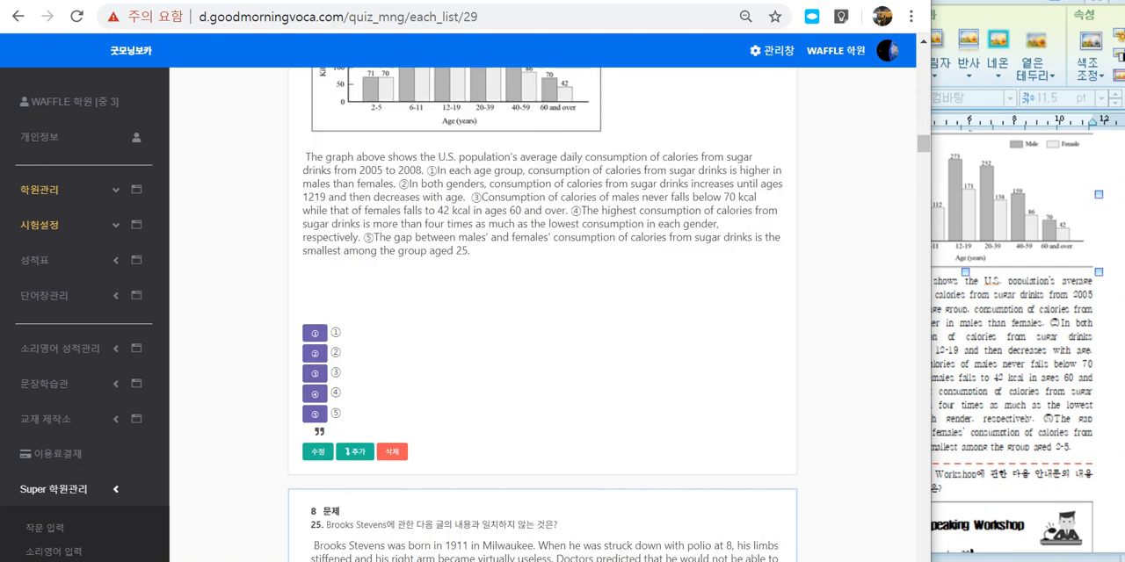
scroll(314, 333, "down", 3)
scroll(315, 334, "down", 1)
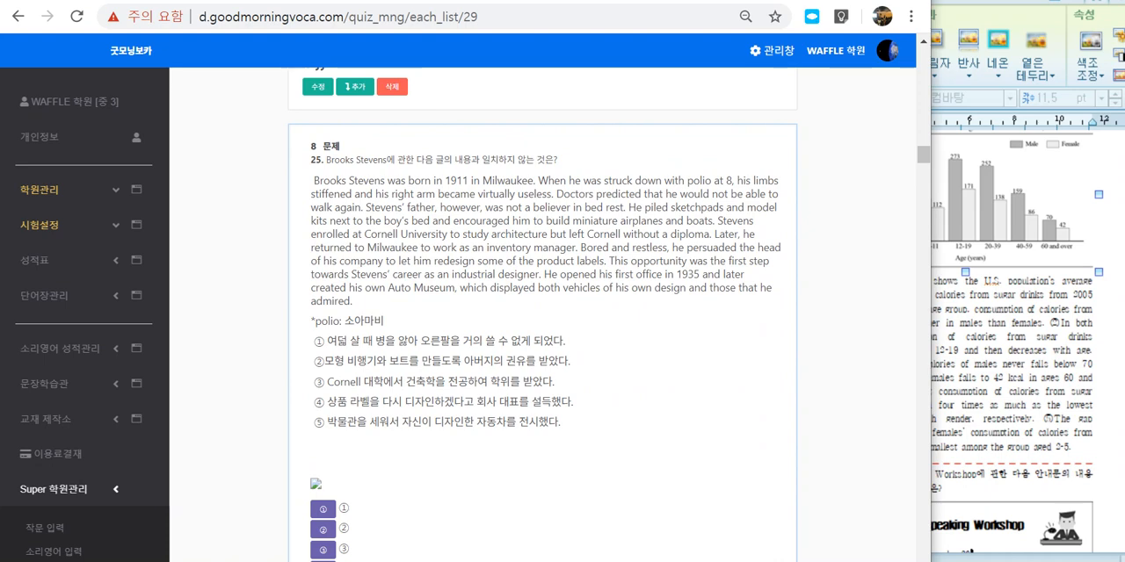
scroll(315, 334, "down", 2)
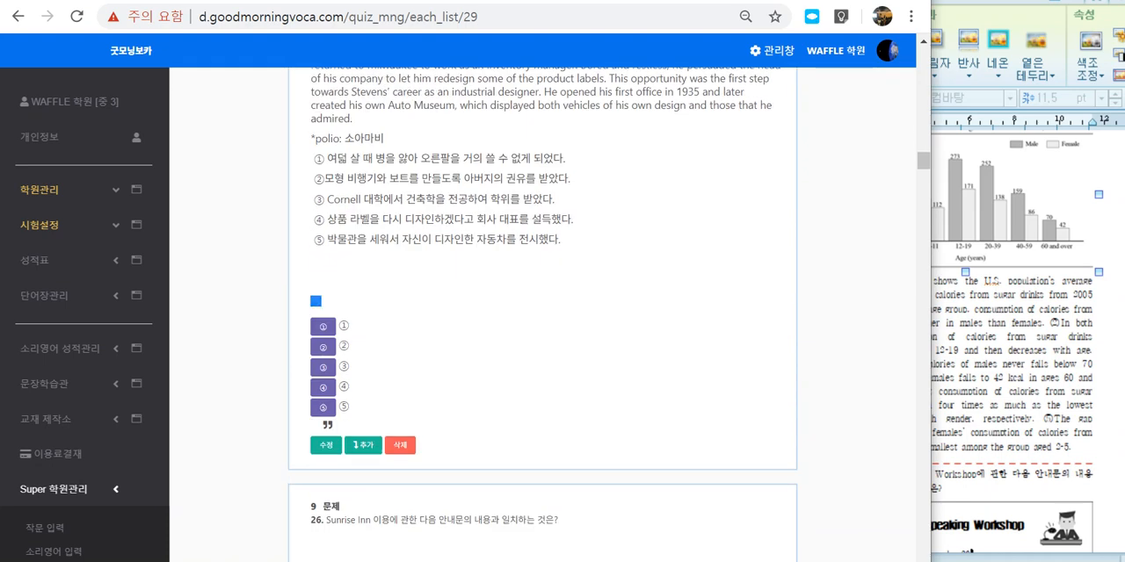
scroll(543, 316, "down", 8)
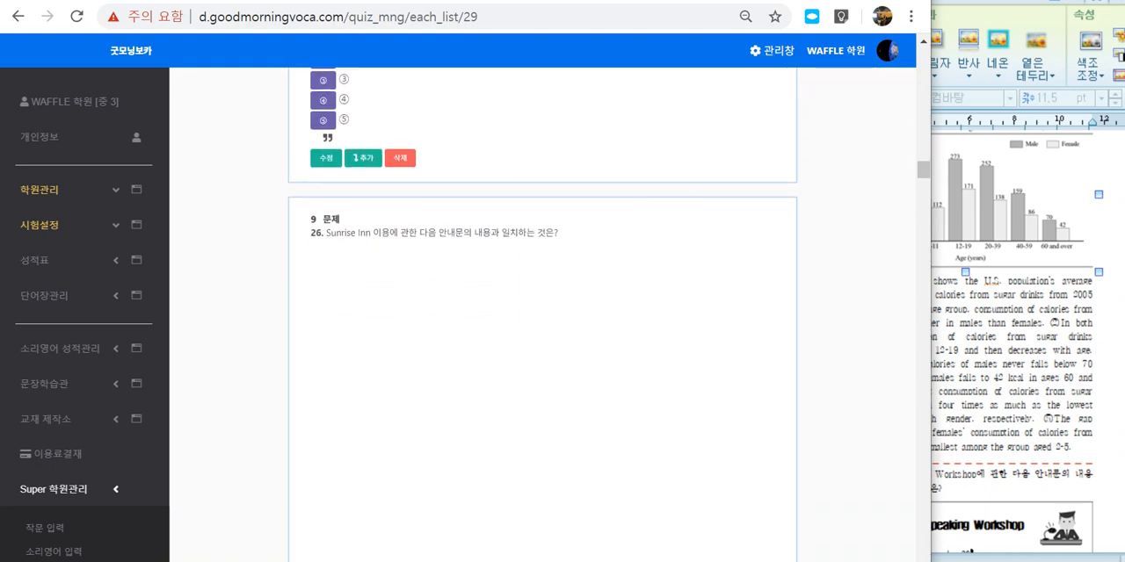
scroll(543, 316, "up", 2)
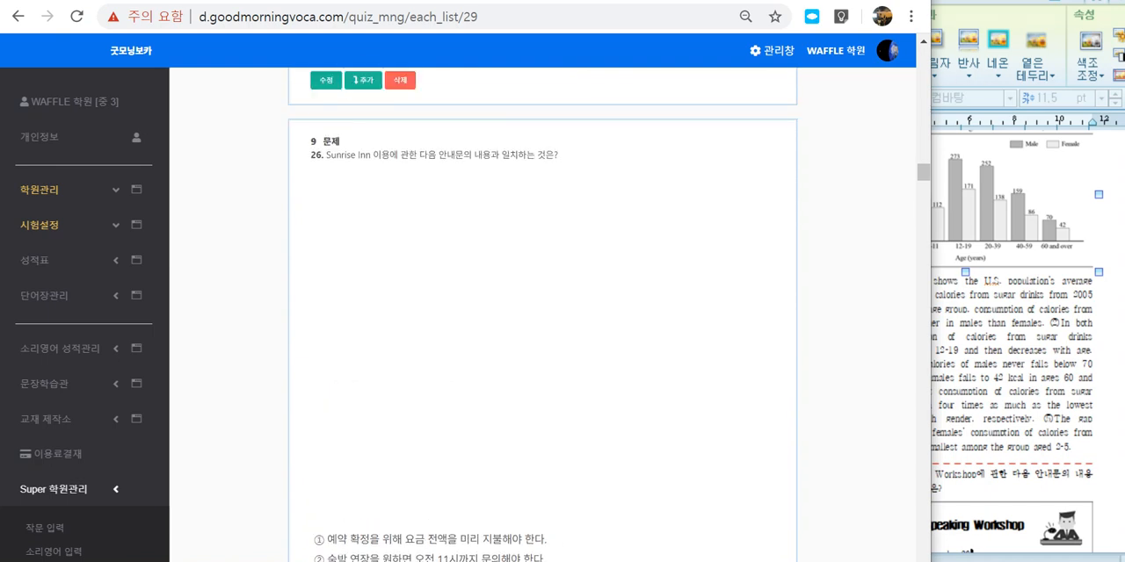
Step: Circle the blank area below question 26's prompt with the annotation pen, clear the mark, and look through the questions up to 30
mouse_move(537, 477)
left_mouse_down()
mouse_move(381, 482)
mouse_move(543, 175)
mouse_move(607, 395)
left_mouse_up()
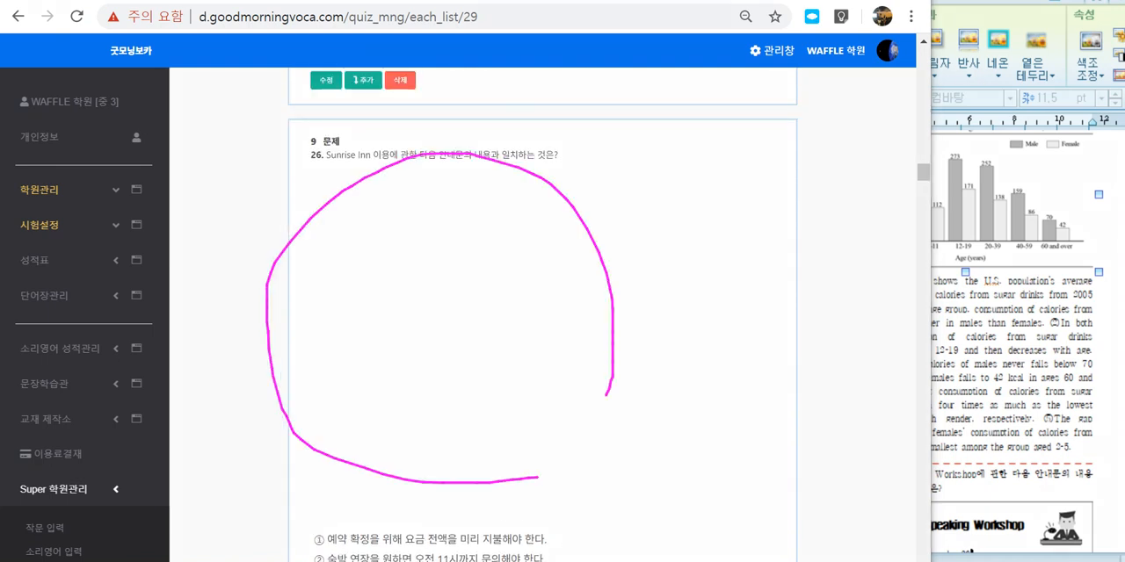
scroll(543, 316, "down", 3)
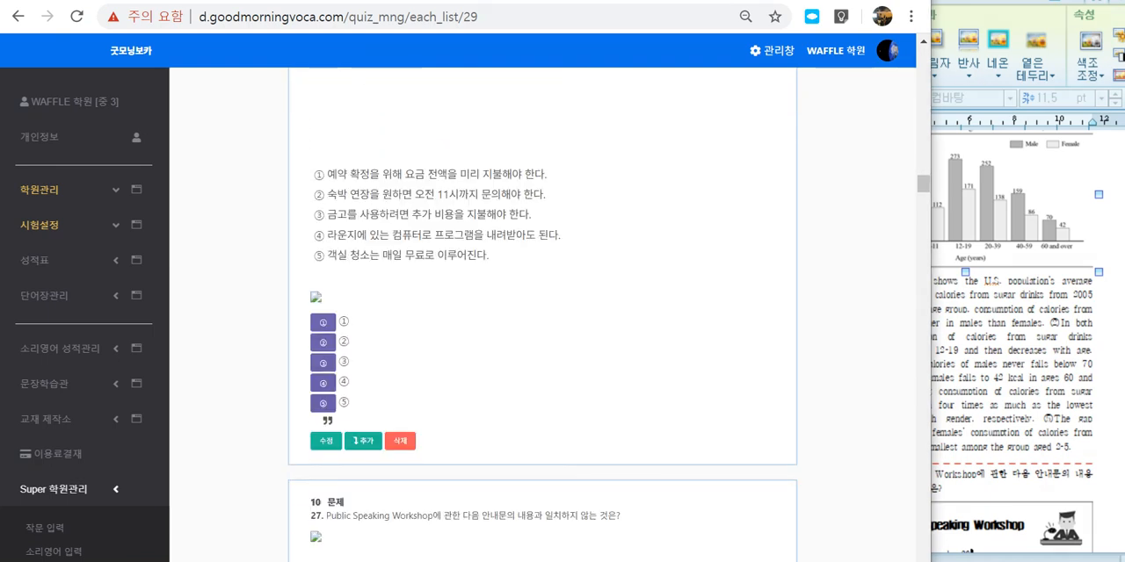
scroll(543, 316, "down", 5)
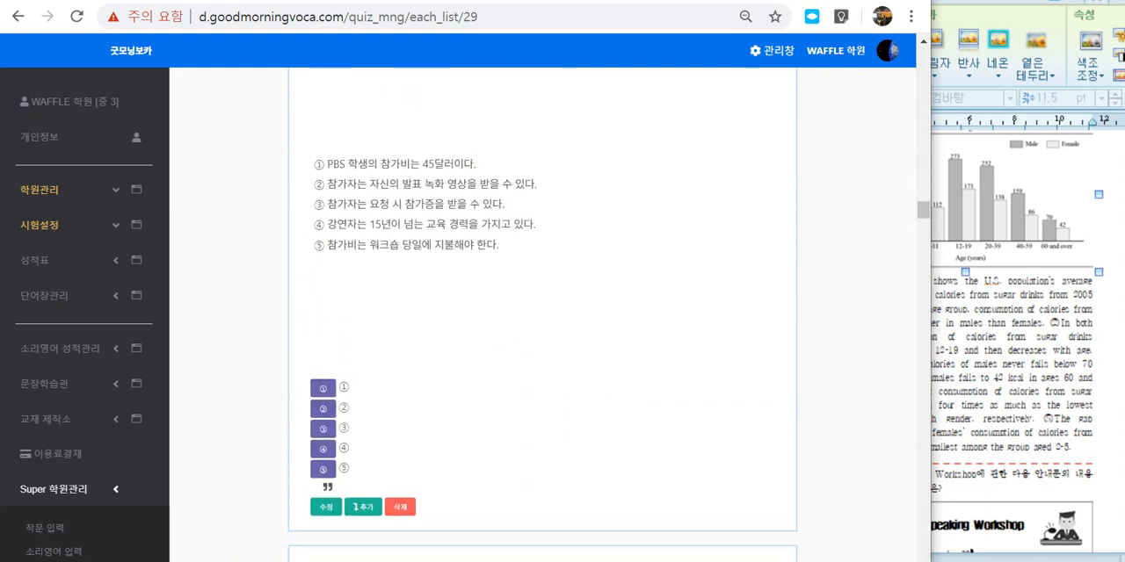
scroll(543, 317, "down", 3)
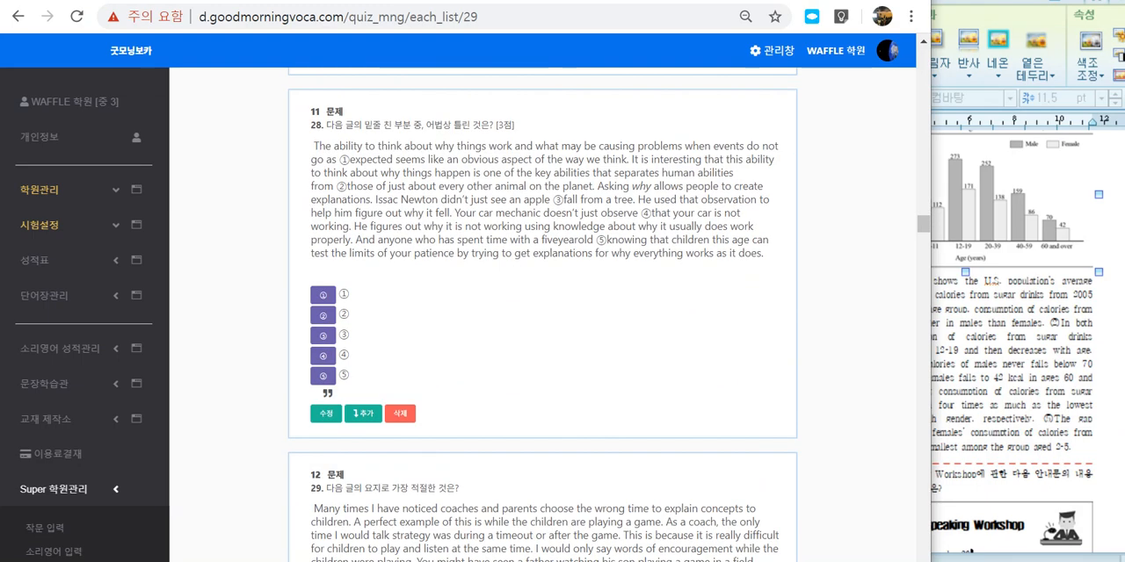
scroll(543, 317, "down", 10)
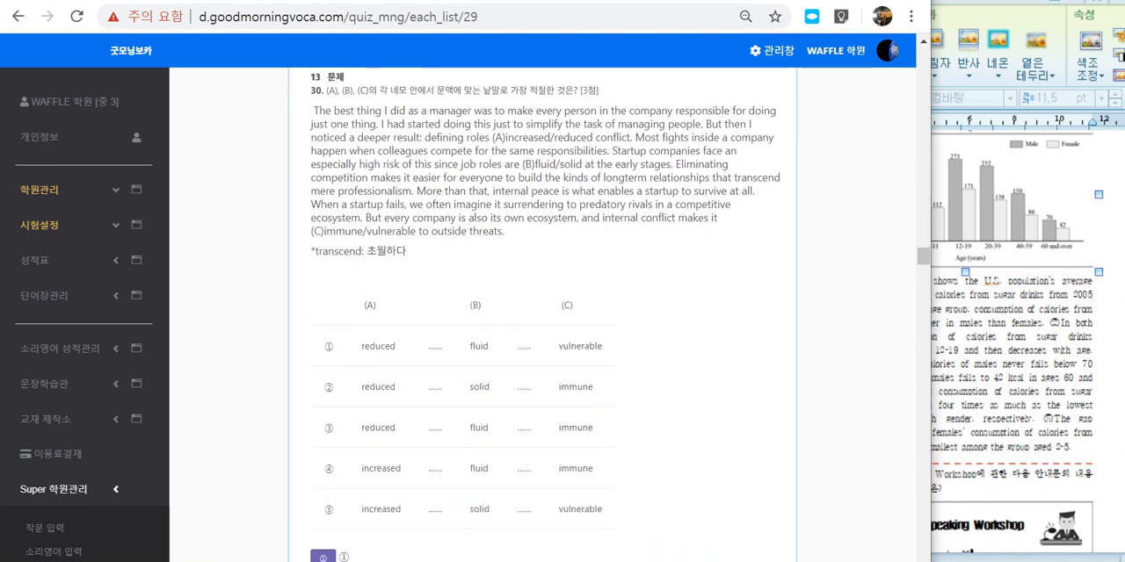
Step: Open question 30 for editing and extract the choices from its (A), (B), (C) table while removing them from the passage
left_click_drag(362, 305, 633, 473)
left_click(637, 466)
scroll(637, 440, "down", 1)
scroll(543, 317, "down", 2)
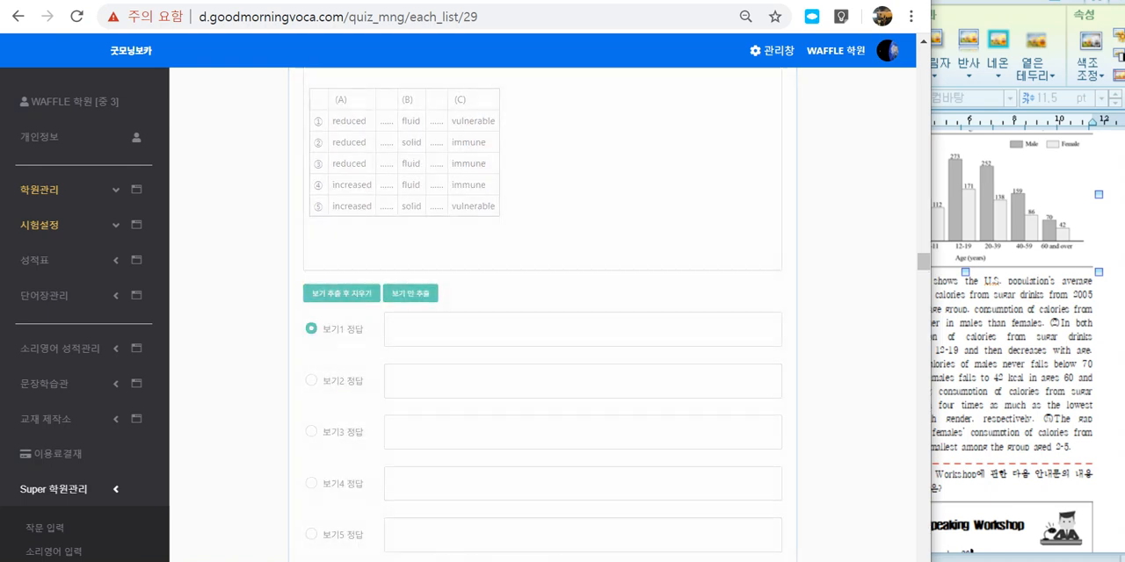
scroll(543, 316, "up", 2)
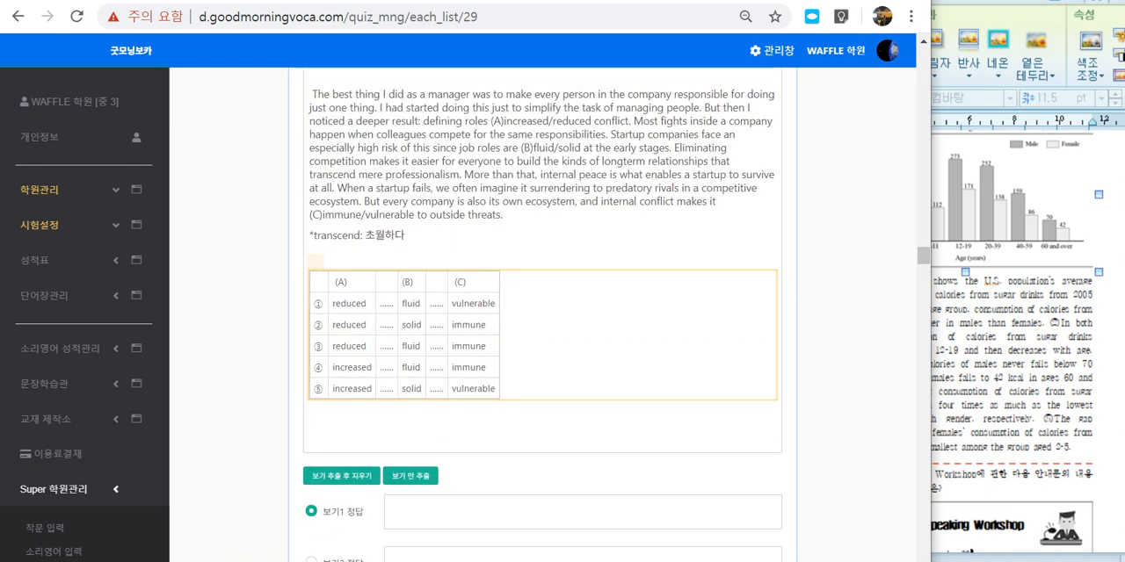
left_click_drag(335, 282, 349, 283)
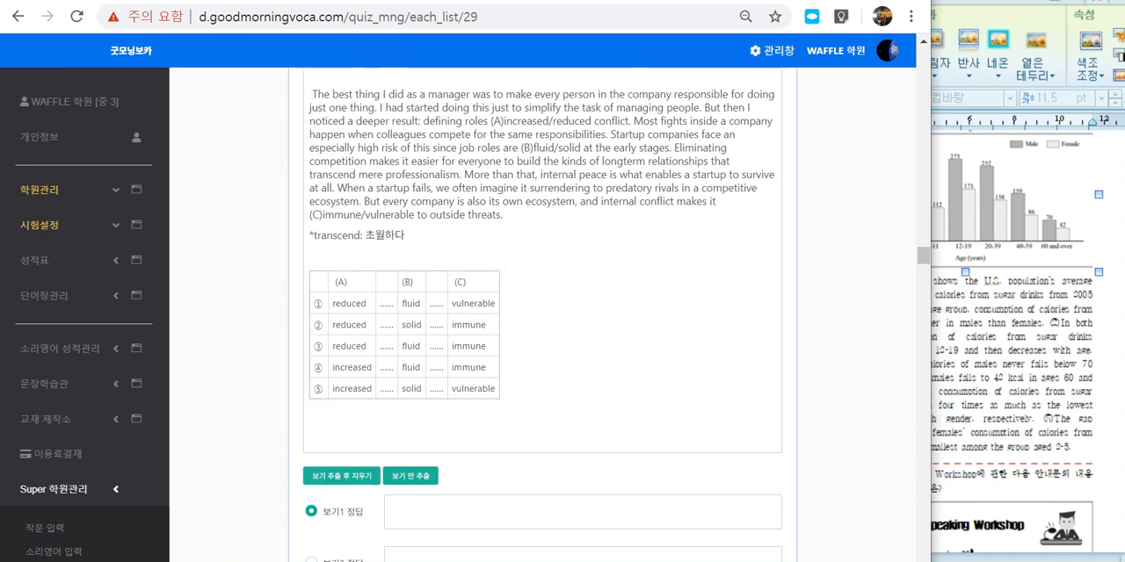
left_click(341, 475)
left_click(318, 303)
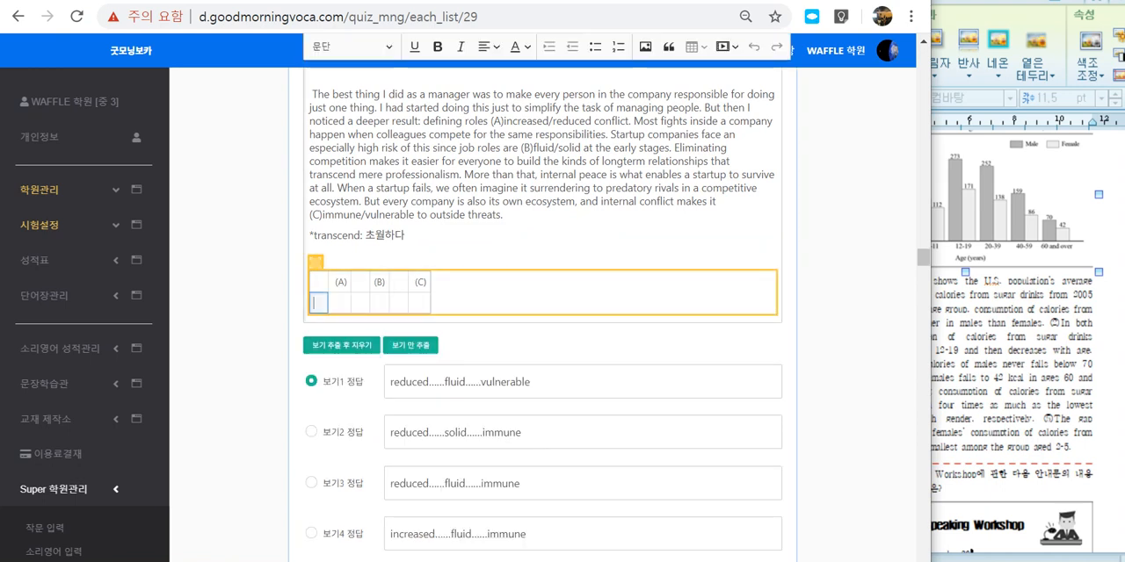
Step: Select the leftover (A), (B), (C) table in question 30's passage, save the question, and review the saved version
left_click(315, 262)
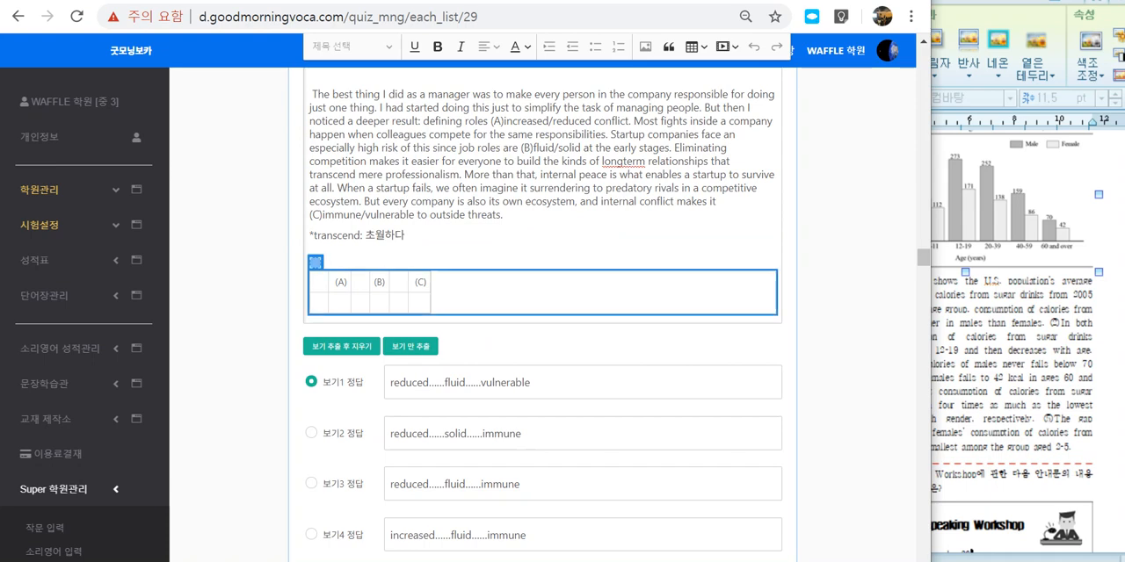
key("Delete")
scroll(360, 331, "down", 4)
left_click(322, 329)
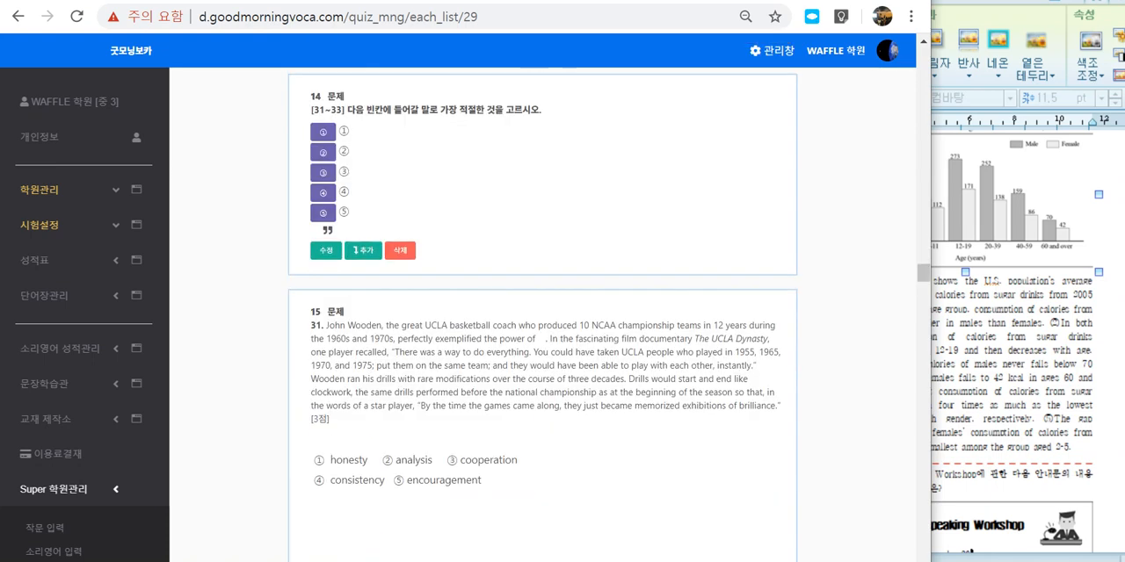
scroll(542, 316, "up", 4)
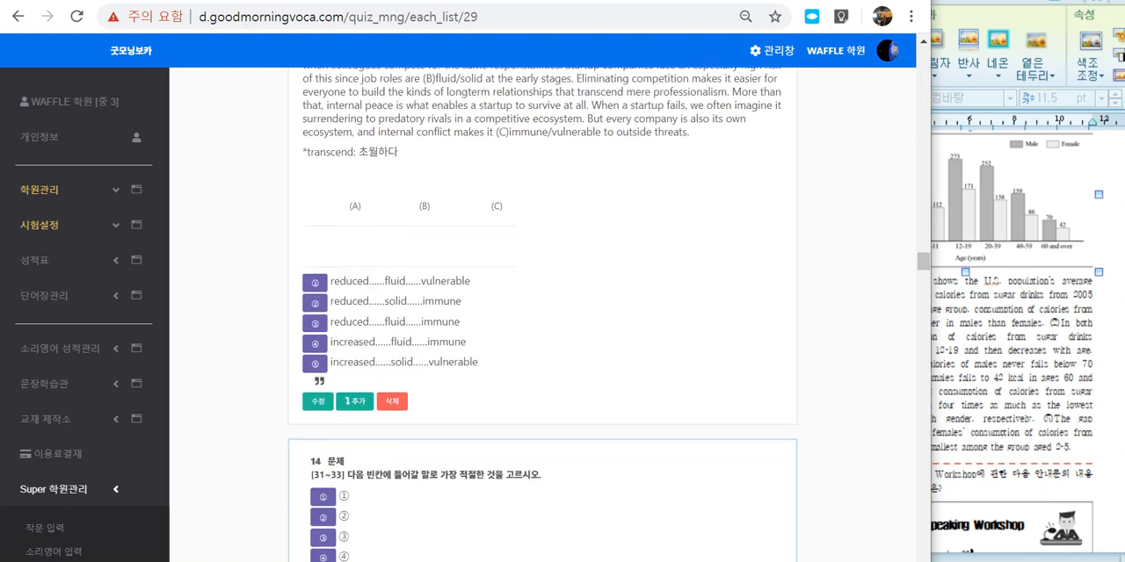
scroll(542, 317, "up", 1)
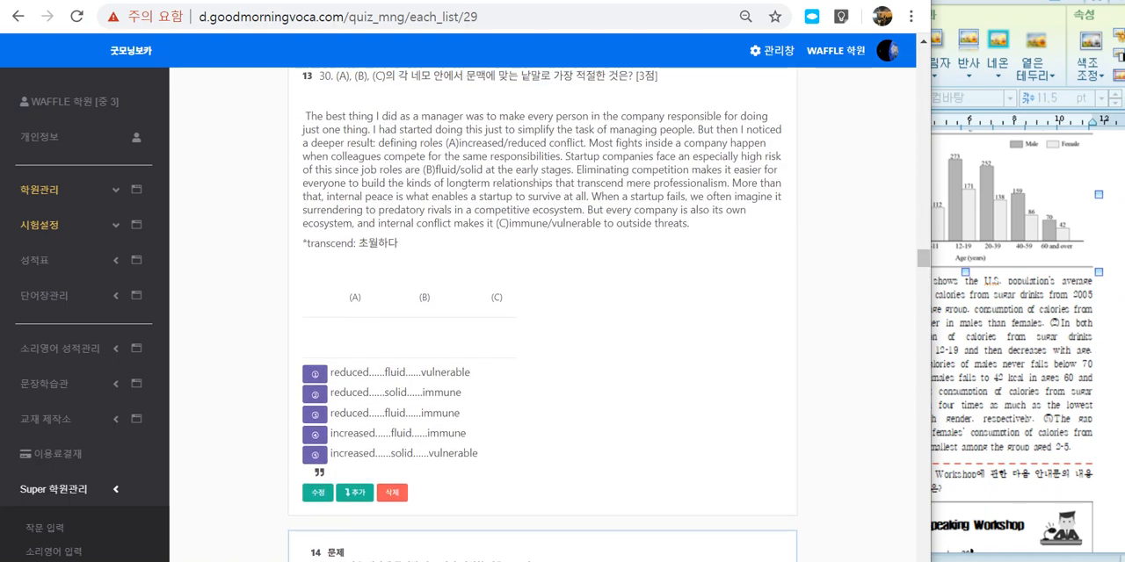
Step: Mark question 30's empty (A), (B), (C) table and its choice columns with the annotation pen, and clear the marks
mouse_move(418, 354)
left_mouse_down()
mouse_move(364, 357)
mouse_move(417, 351)
left_mouse_up()
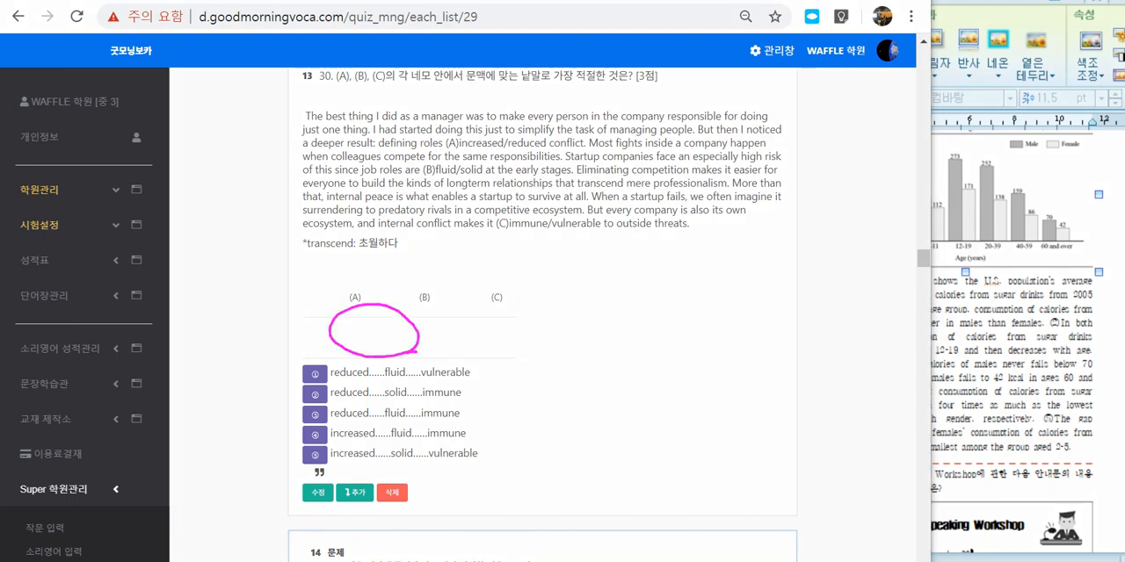
mouse_move(350, 335)
left_mouse_down()
mouse_move(343, 374)
mouse_move(357, 368)
mouse_move(411, 466)
left_mouse_up()
mouse_move(373, 314)
left_mouse_down()
mouse_move(323, 355)
mouse_move(489, 327)
left_mouse_up()
left_click_drag(359, 297, 360, 464)
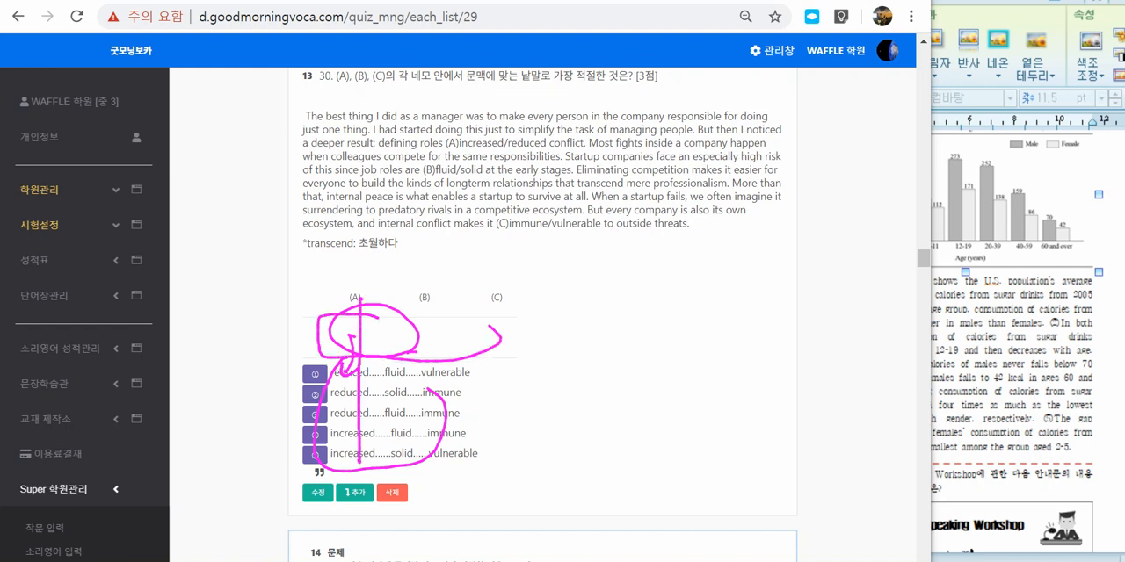
left_click_drag(424, 297, 411, 457)
left_click_drag(488, 302, 443, 457)
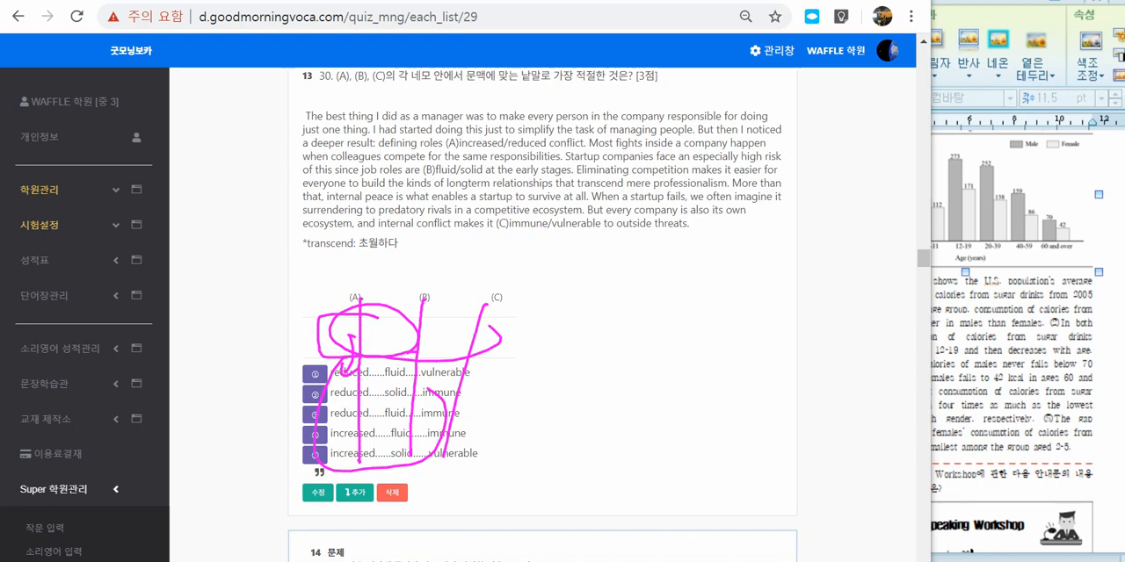
key("Escape")
Step: Open the [31~33] instruction item for editing and set its type to 지문 및 안내문
scroll(542, 351, "down", 3)
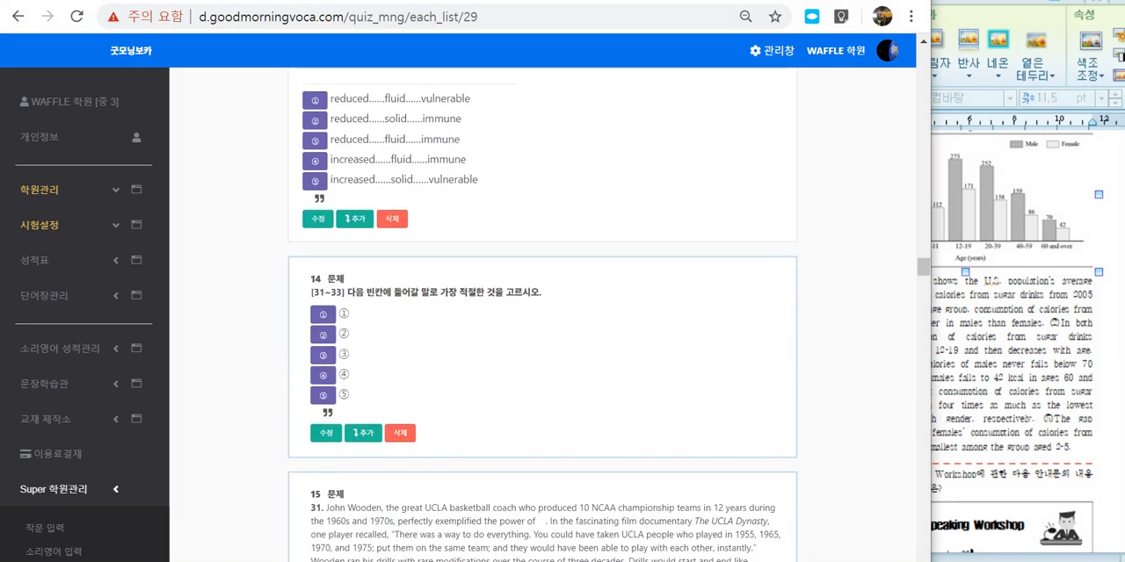
left_click_drag(326, 279, 541, 293)
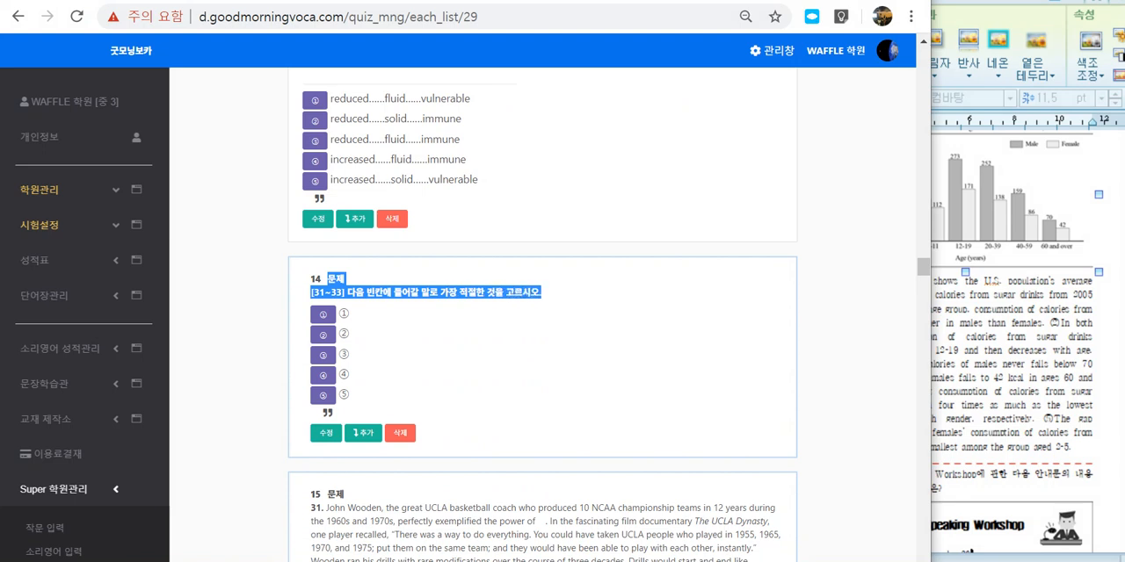
left_click(325, 433)
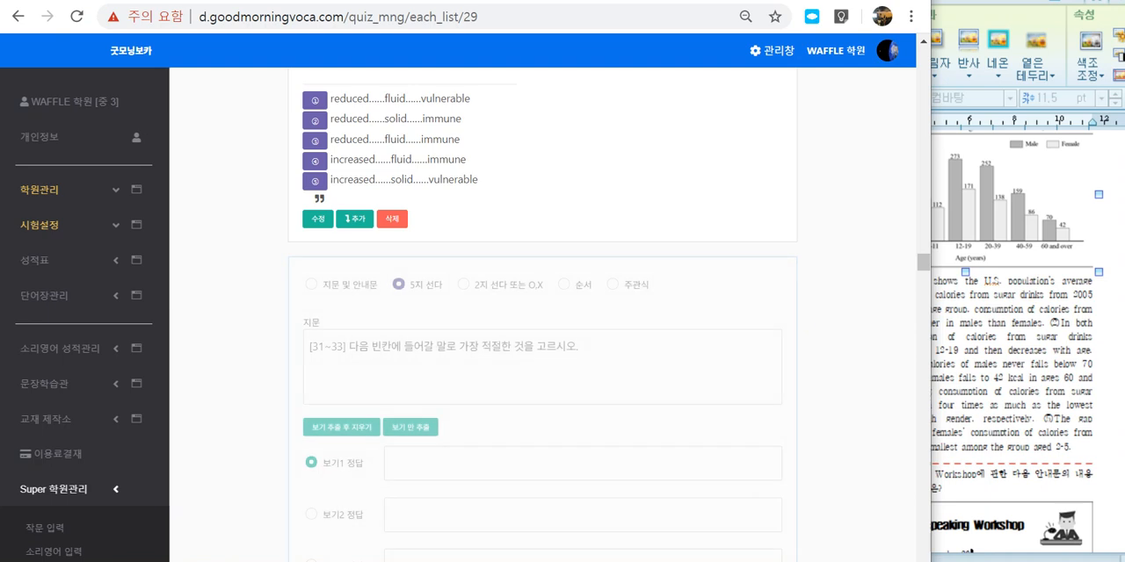
left_click_drag(370, 285, 378, 284)
left_click(314, 285)
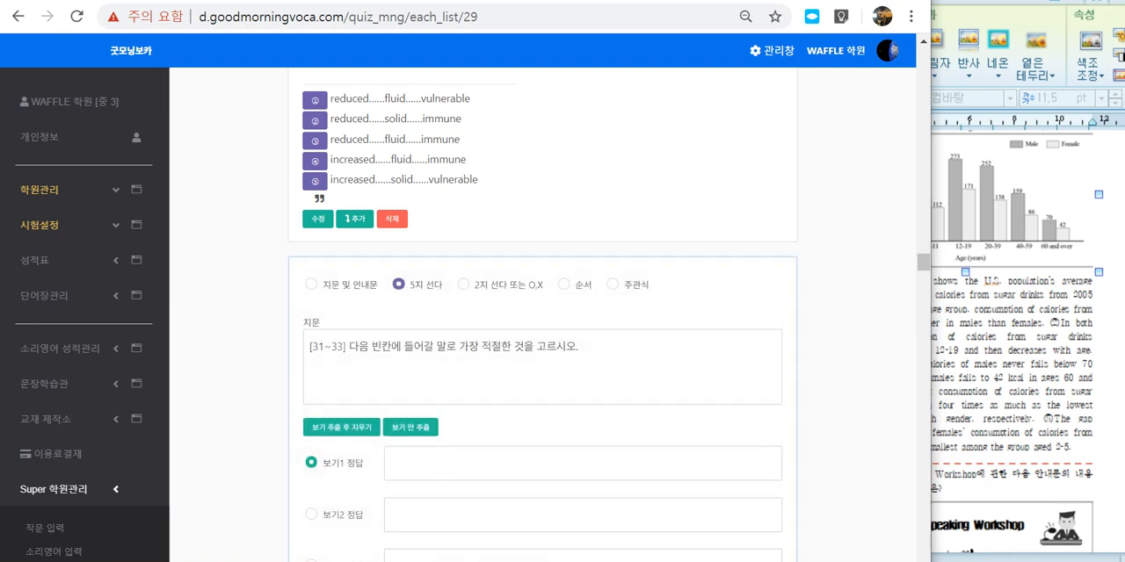
left_click(396, 383)
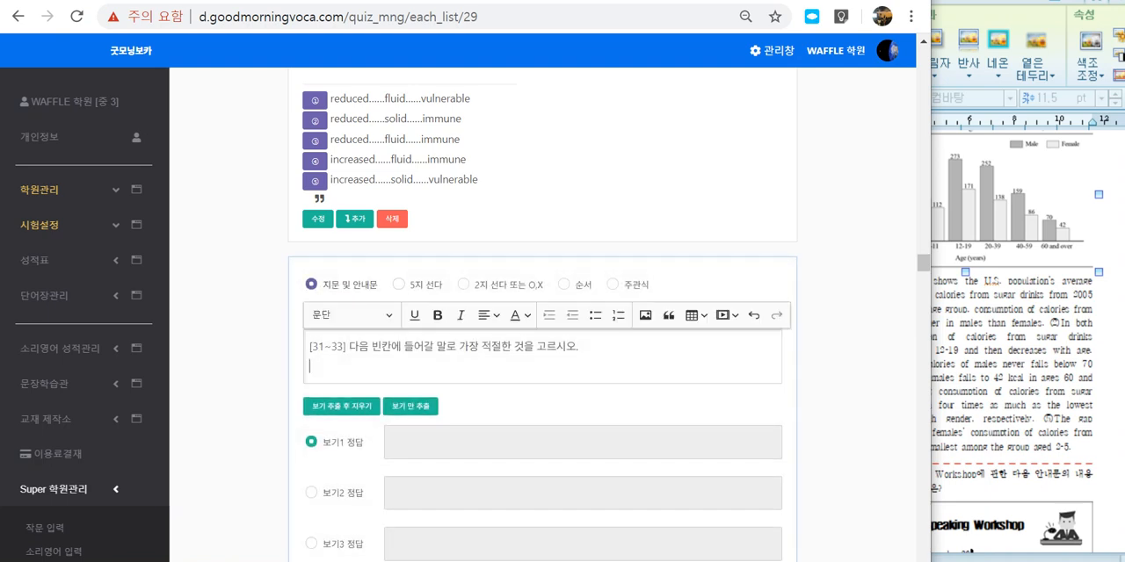
Step: Circle the greyed-out choice fields of the [31~33] item, clear the mark, save the item and review the saved notice
scroll(543, 313, "down", 5)
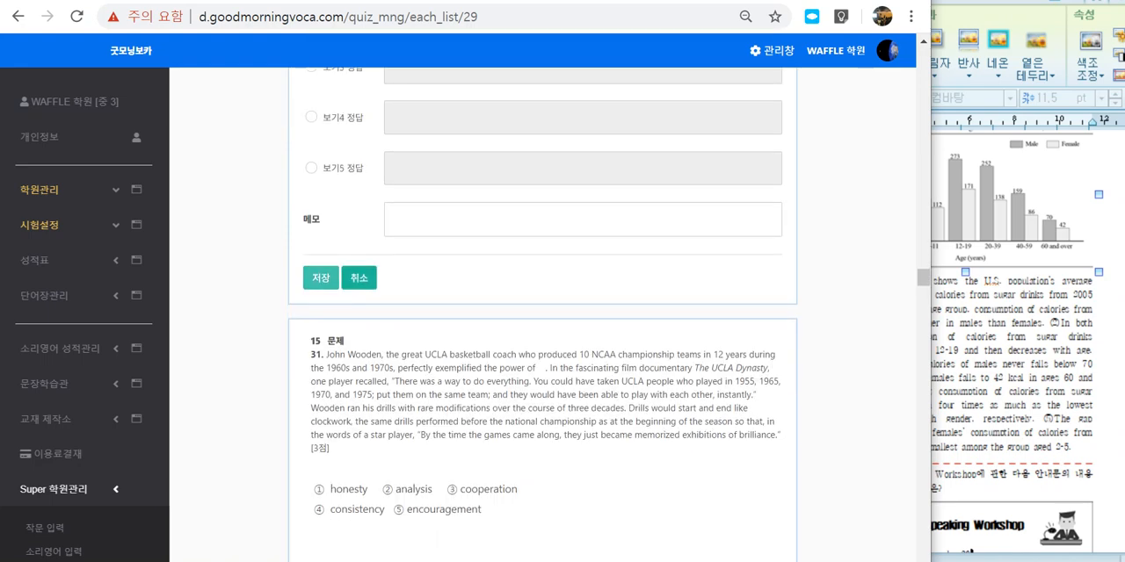
scroll(542, 352, "up", 3)
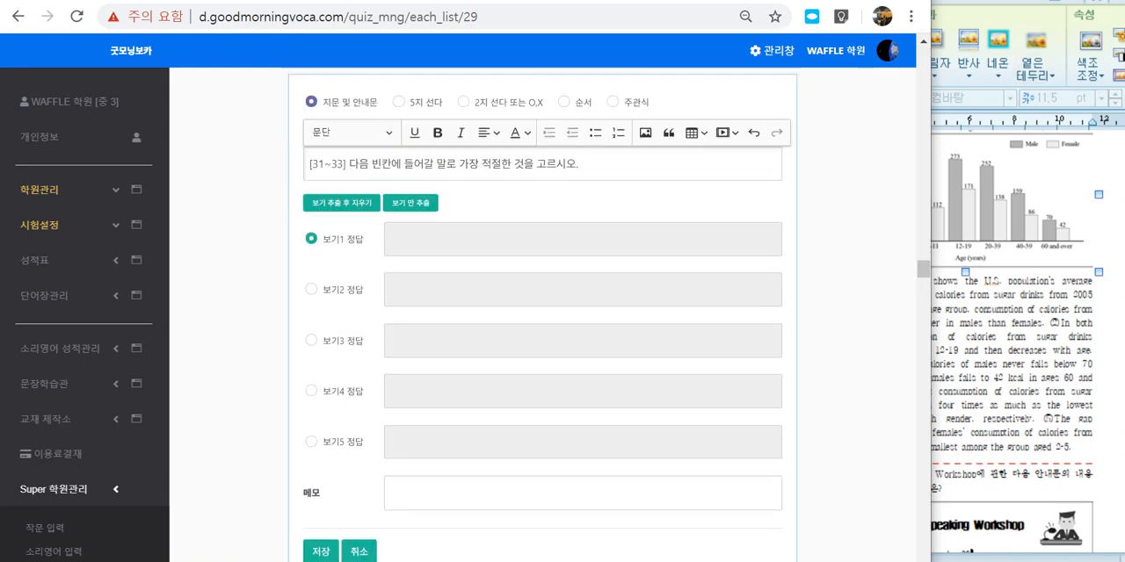
mouse_move(598, 445)
left_mouse_down()
mouse_move(390, 264)
mouse_move(570, 444)
left_mouse_up()
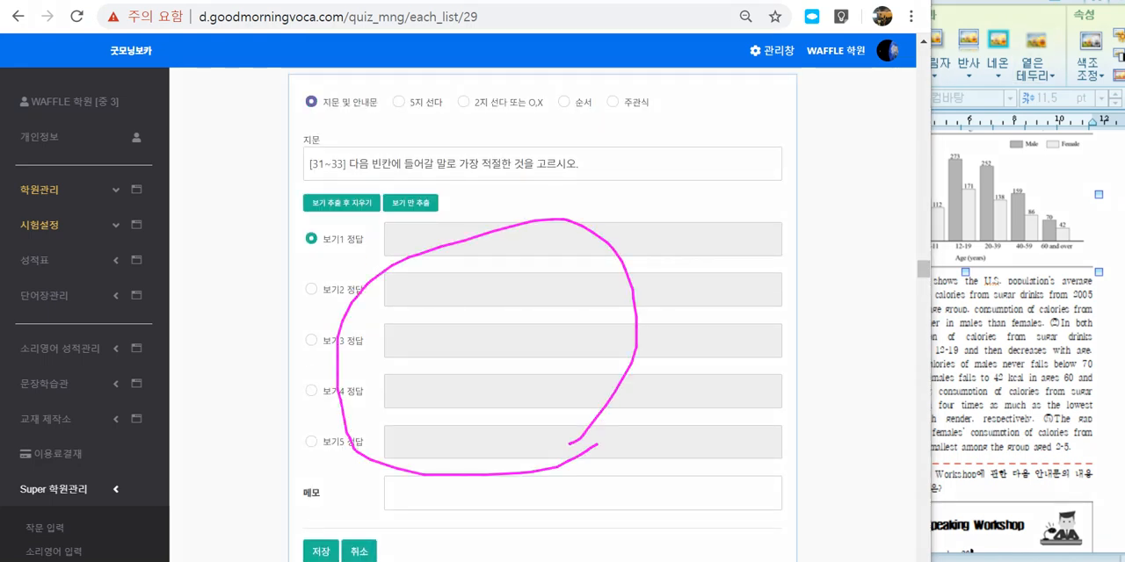
key("Escape")
left_click(321, 551)
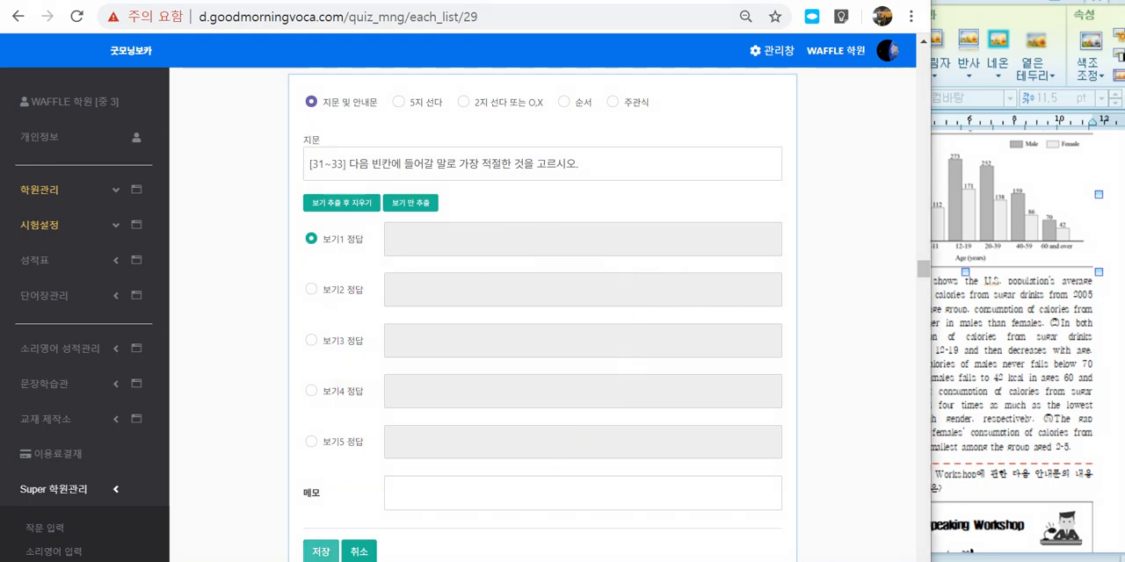
scroll(542, 351, "up", 4)
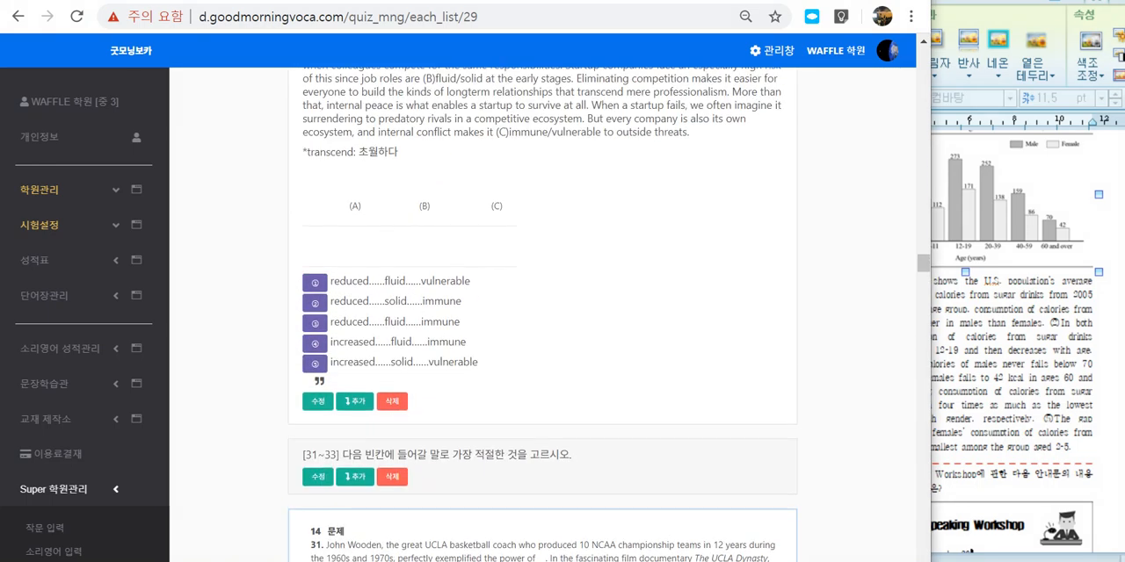
left_click_drag(316, 454, 569, 455)
key("Escape")
Step: Look through questions 31 to 35, checking their passages and the choices listed below them
scroll(569, 454, "down", 1)
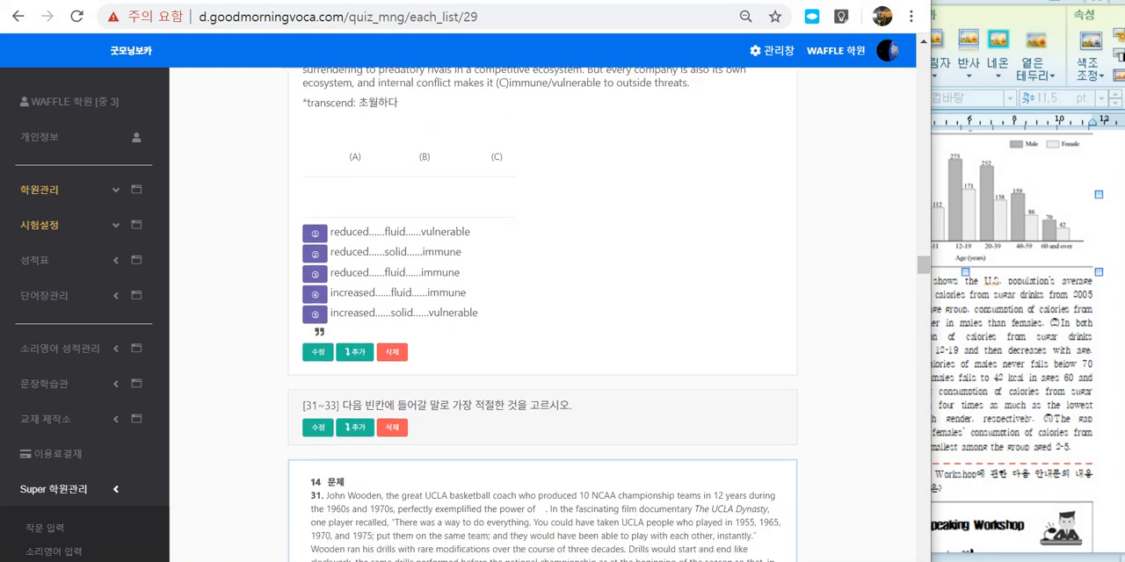
scroll(542, 352, "down", 2)
left_click_drag(355, 298, 492, 428)
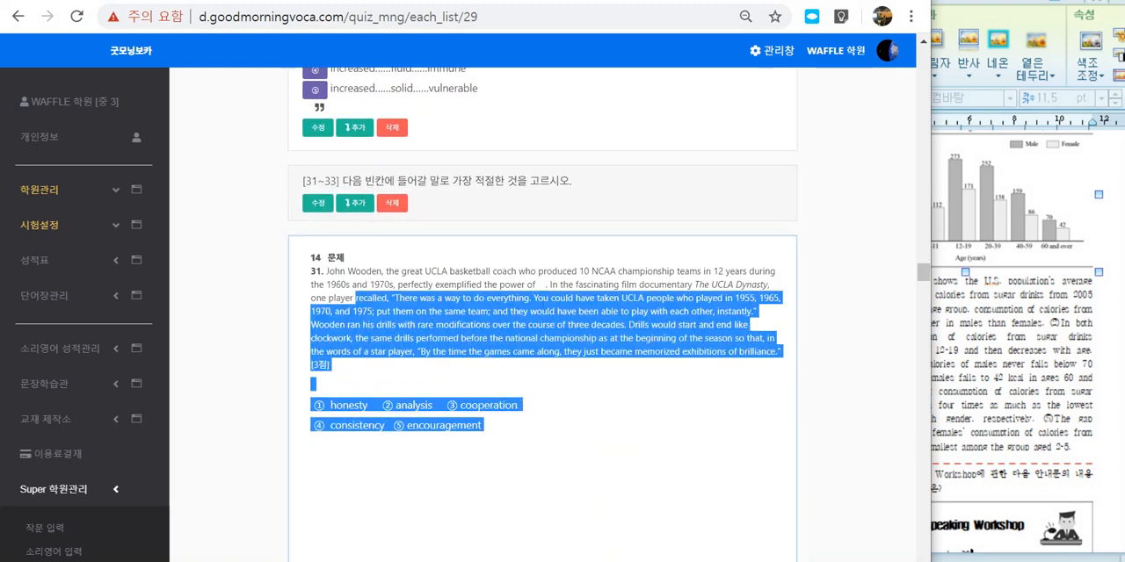
scroll(492, 429, "down", 6)
left_click_drag(337, 276, 442, 451)
scroll(442, 451, "down", 6)
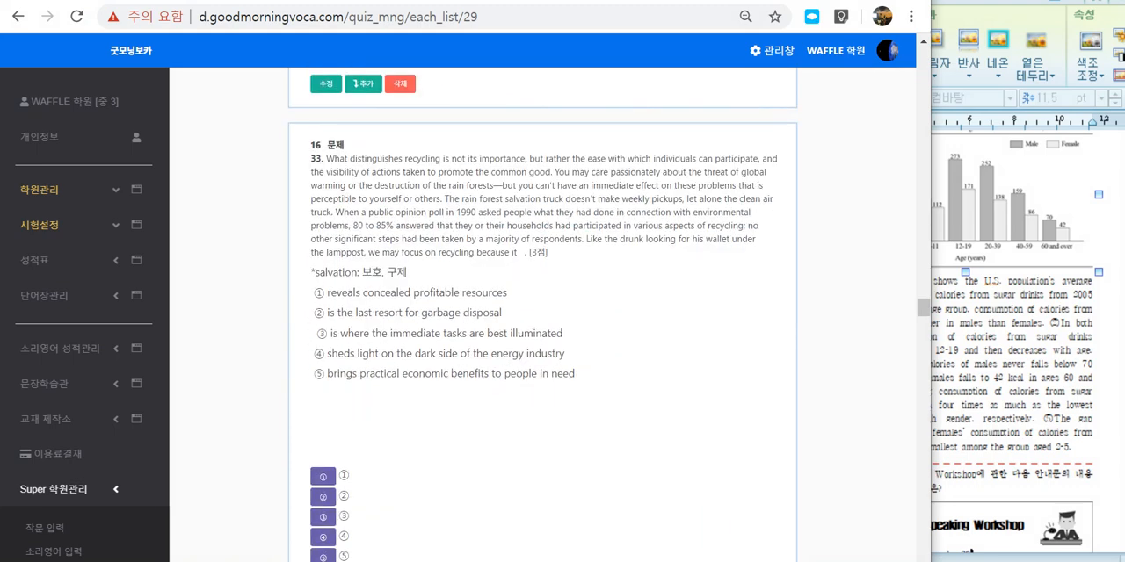
left_click_drag(365, 225, 476, 354)
scroll(476, 355, "down", 5)
left_click_drag(372, 273, 511, 490)
scroll(511, 491, "down", 2)
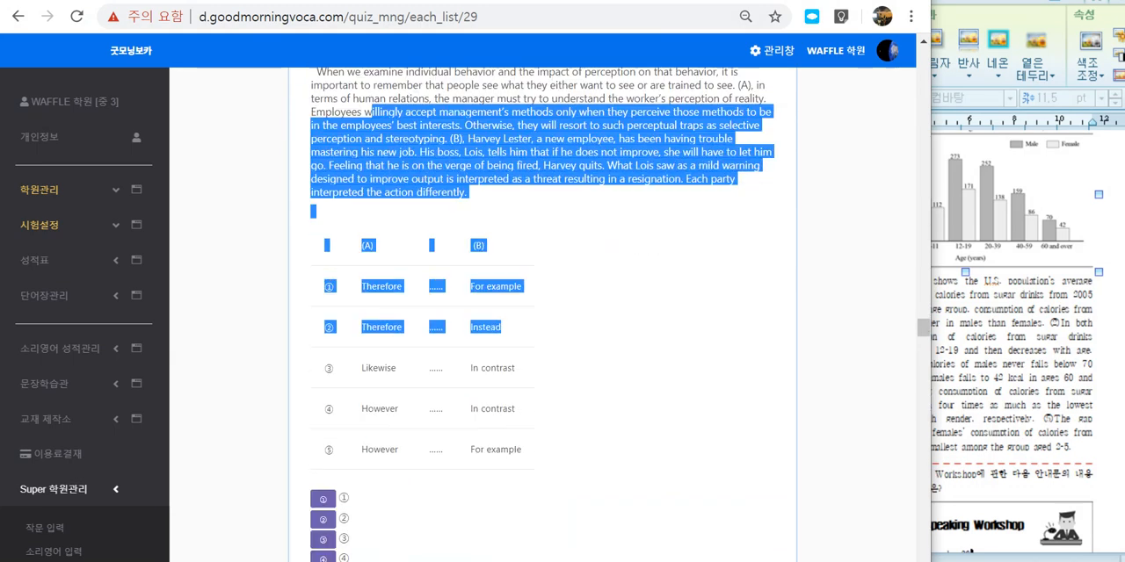
scroll(527, 351, "down", 5)
left_click_drag(388, 277, 443, 343)
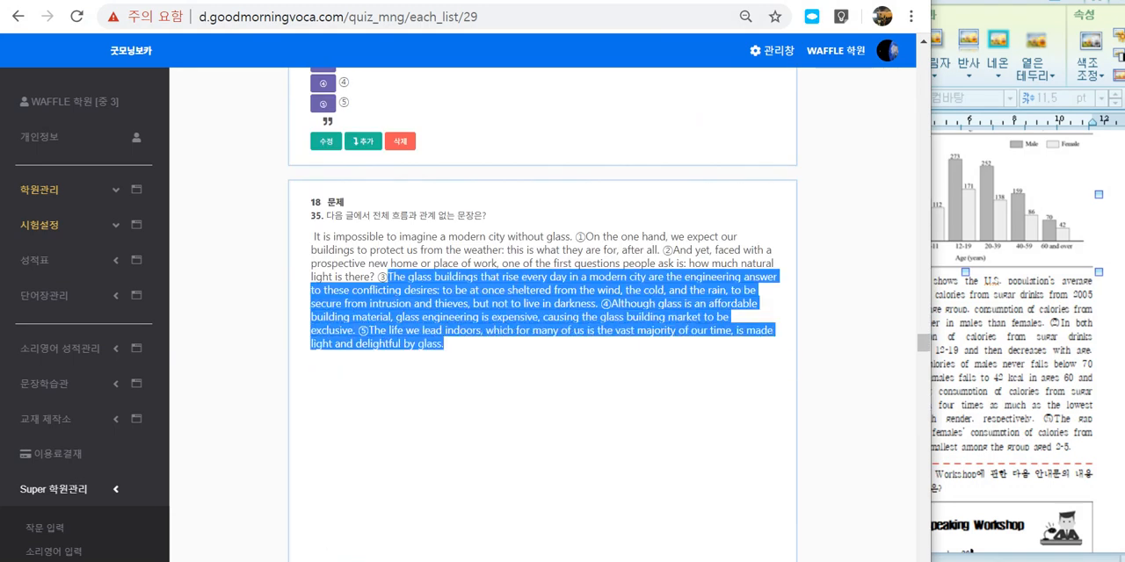
Step: Change the [36~37] instruction item to the type 지문 및 안내문, save it and check the resulting notice
scroll(444, 344, "down", 5)
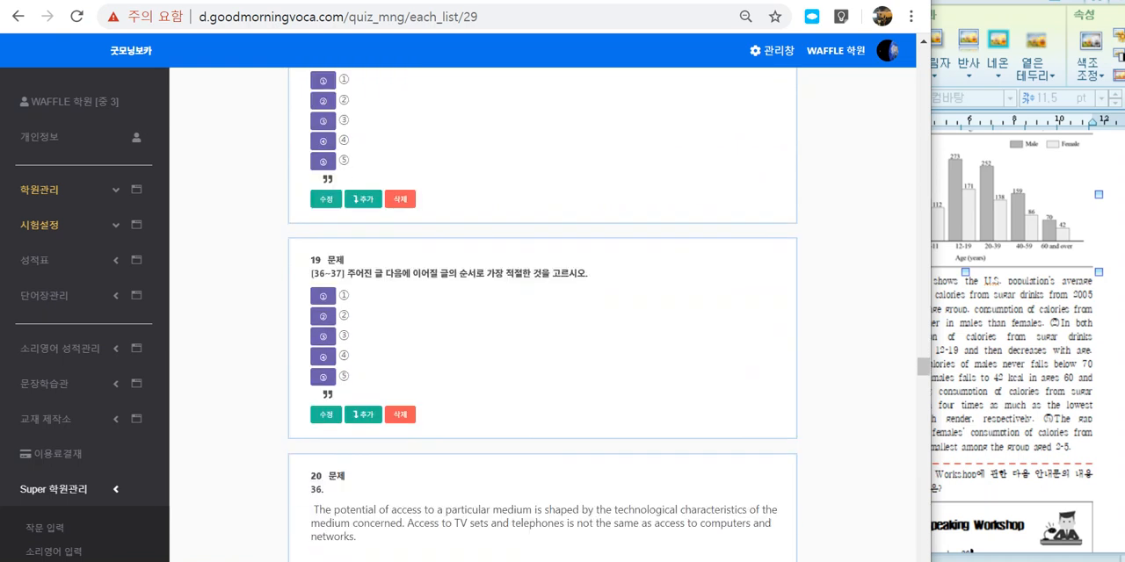
left_click_drag(327, 260, 349, 295)
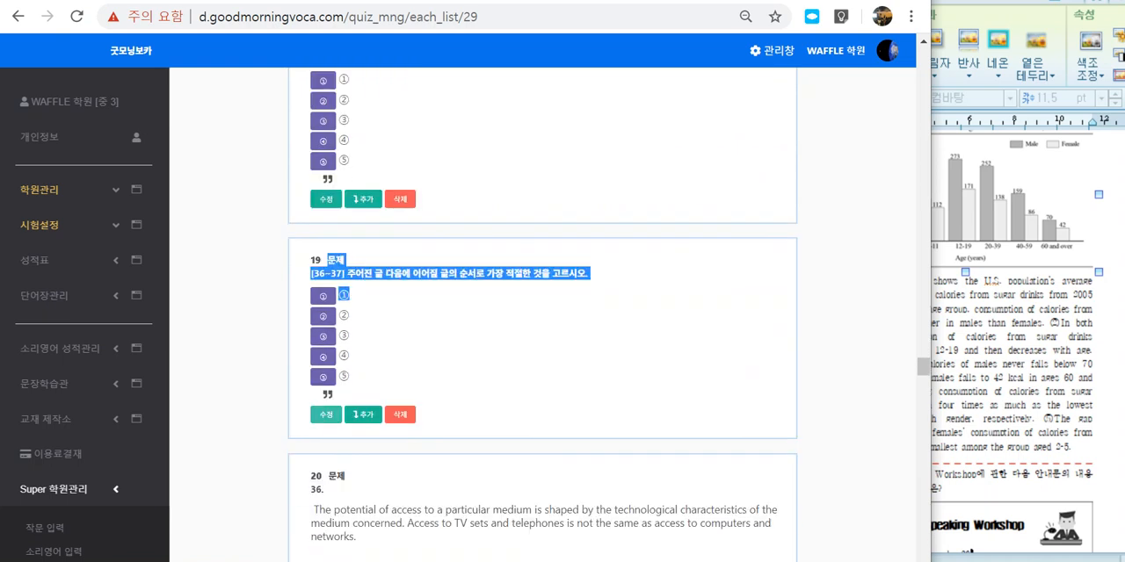
left_click(326, 414)
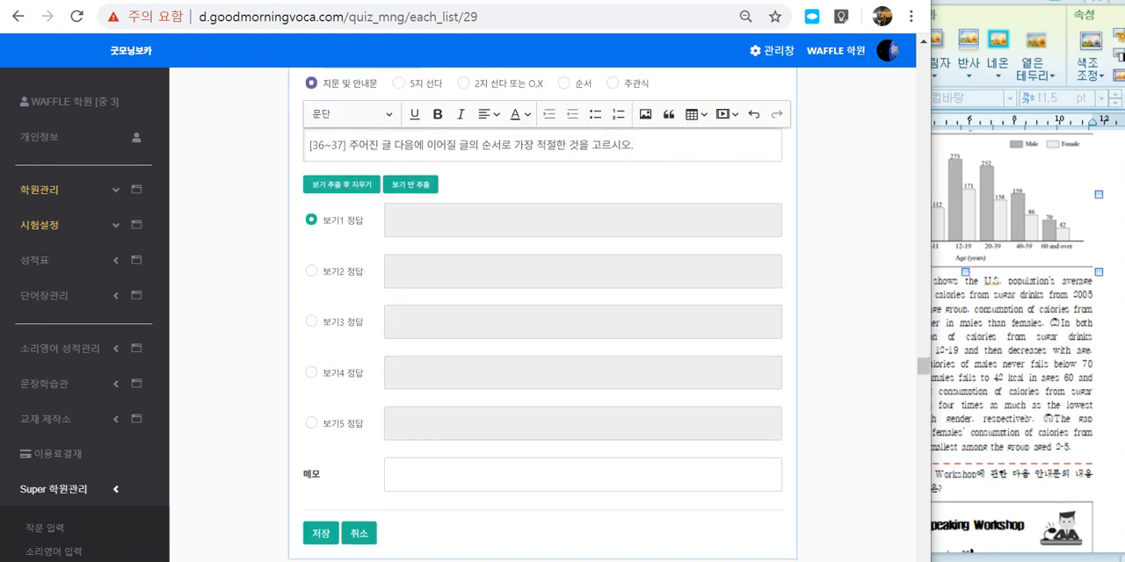
left_click(320, 533)
scroll(542, 315, "up", 4)
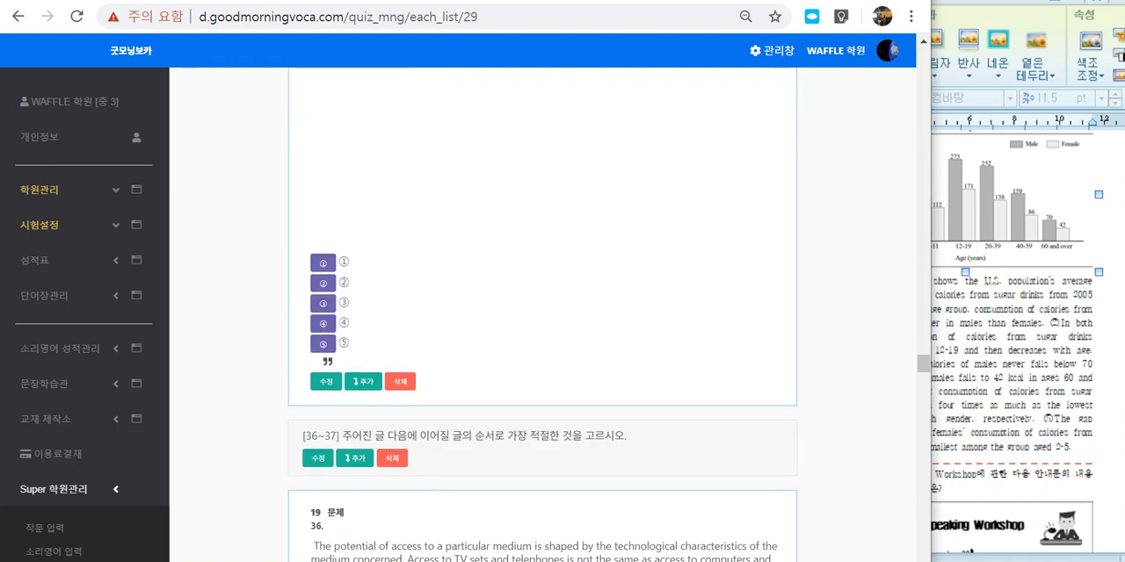
left_click_drag(303, 436, 628, 437)
left_click(563, 448)
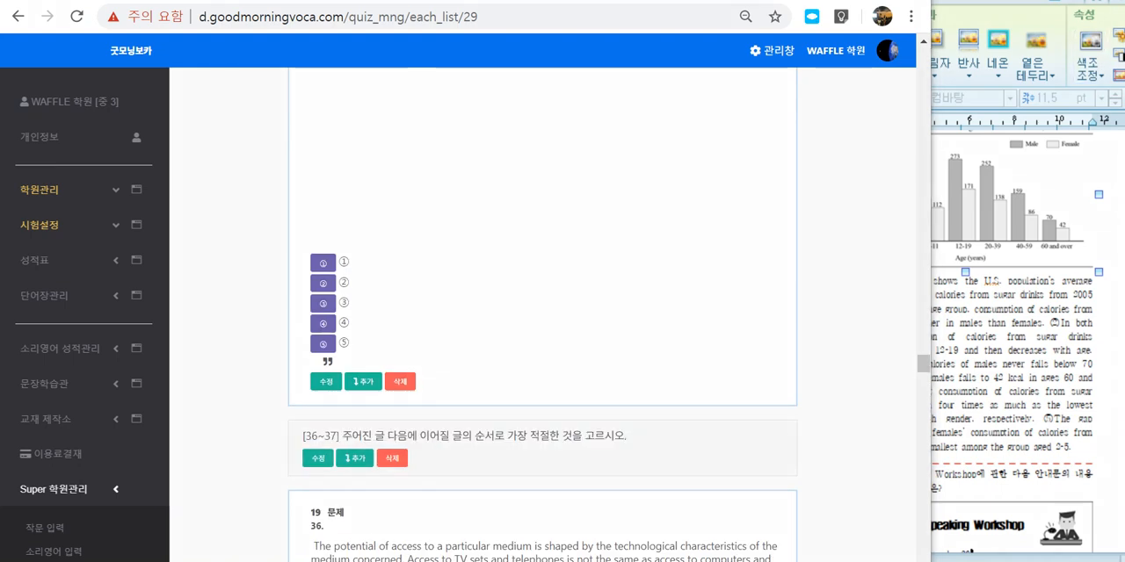
Step: Circle the edit, add and delete controls of question 35 and the [36~37] notice, and look through questions 36 to 38
mouse_move(293, 488)
left_mouse_down()
mouse_move(425, 484)
mouse_move(413, 450)
mouse_move(428, 482)
left_mouse_up()
mouse_move(404, 401)
left_mouse_down()
mouse_move(297, 394)
mouse_move(434, 380)
left_mouse_up()
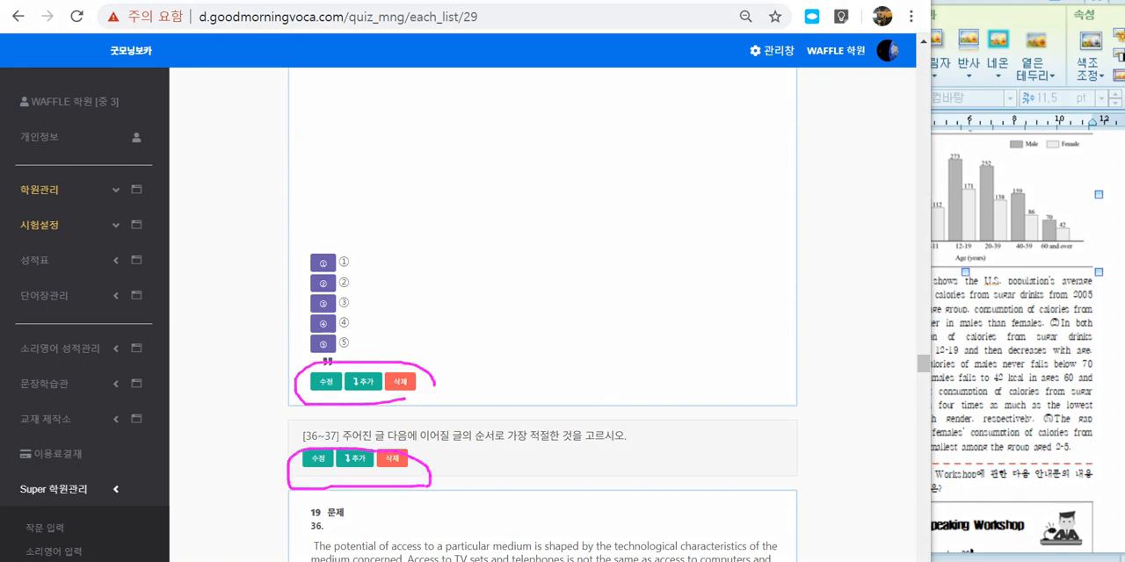
scroll(542, 352, "down", 7)
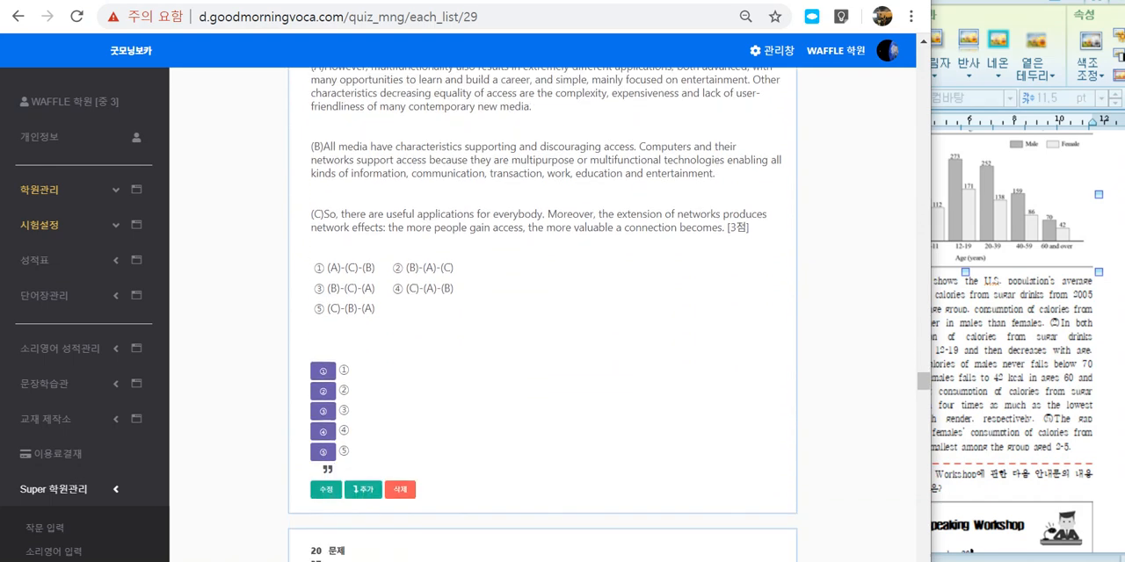
scroll(542, 351, "down", 12)
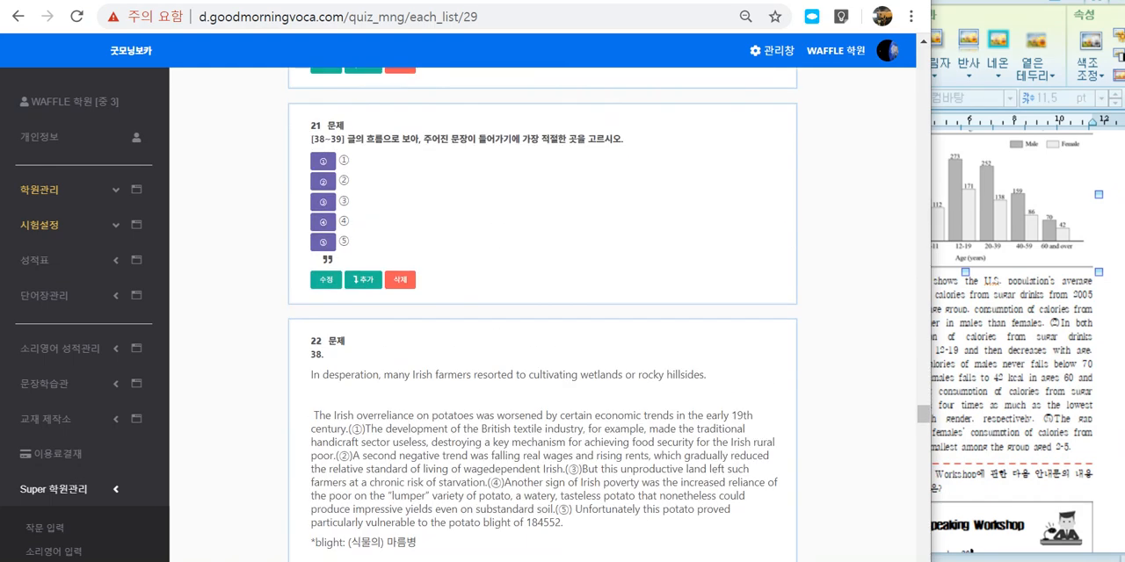
scroll(543, 351, "up", 5)
scroll(542, 351, "up", 1)
scroll(542, 352, "down", 5)
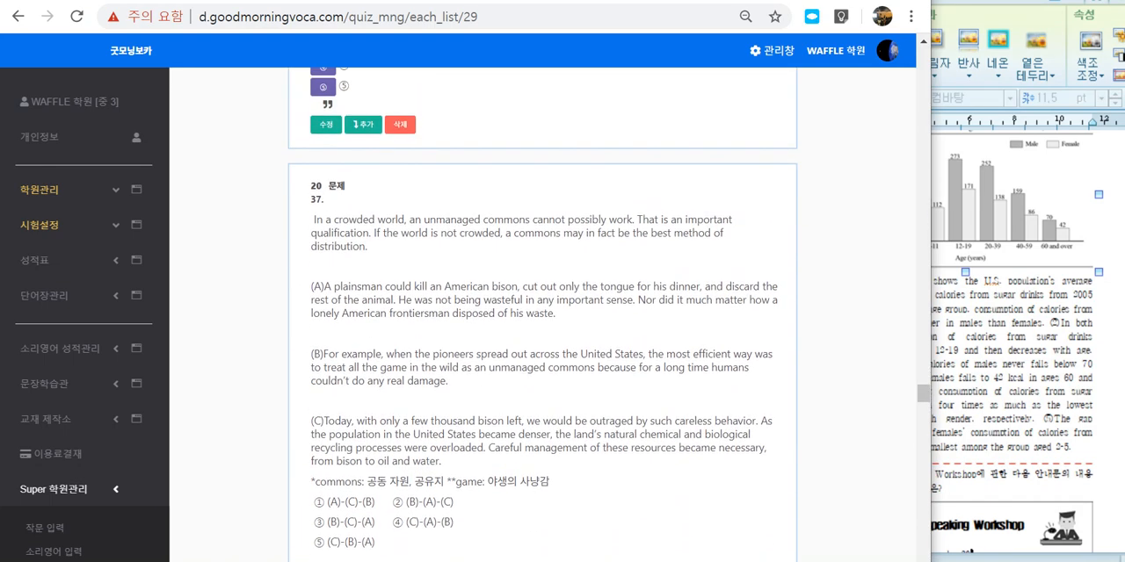
Step: Open question 37 for editing, outline its (A), (B) and (C) paragraphs with the annotation pen, and clear the marks
scroll(542, 351, "down", 2)
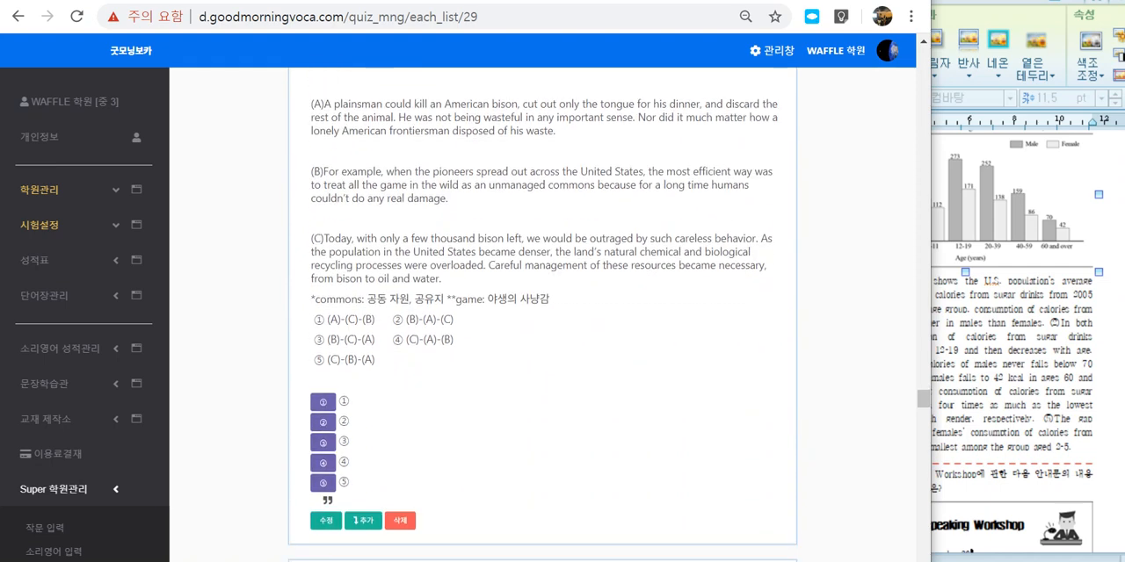
left_click(326, 521)
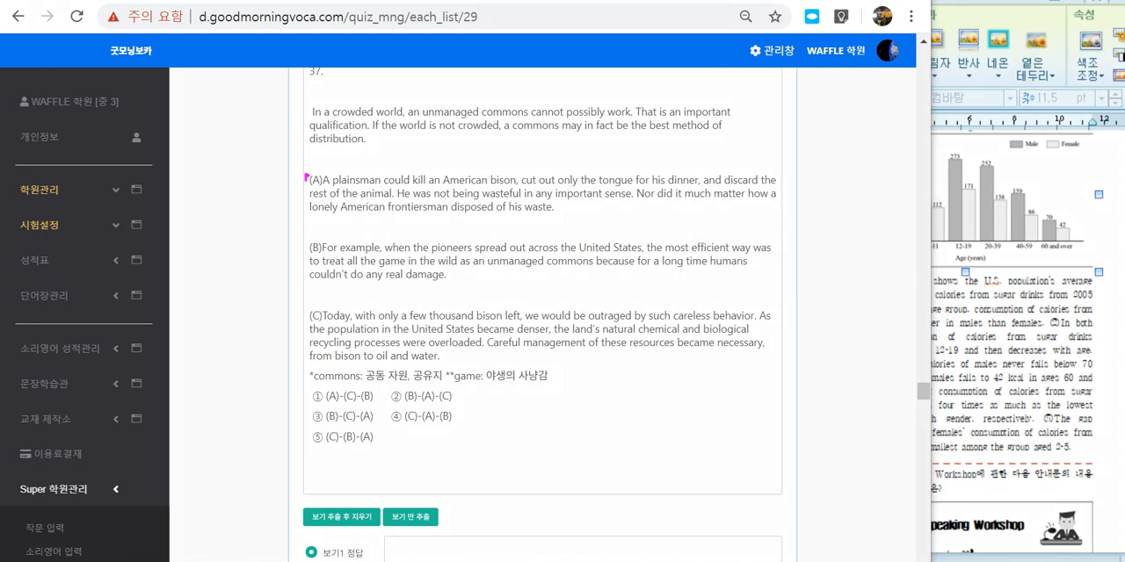
mouse_move(306, 179)
left_mouse_down()
mouse_move(460, 223)
mouse_move(810, 216)
mouse_move(535, 155)
mouse_move(317, 161)
left_mouse_up()
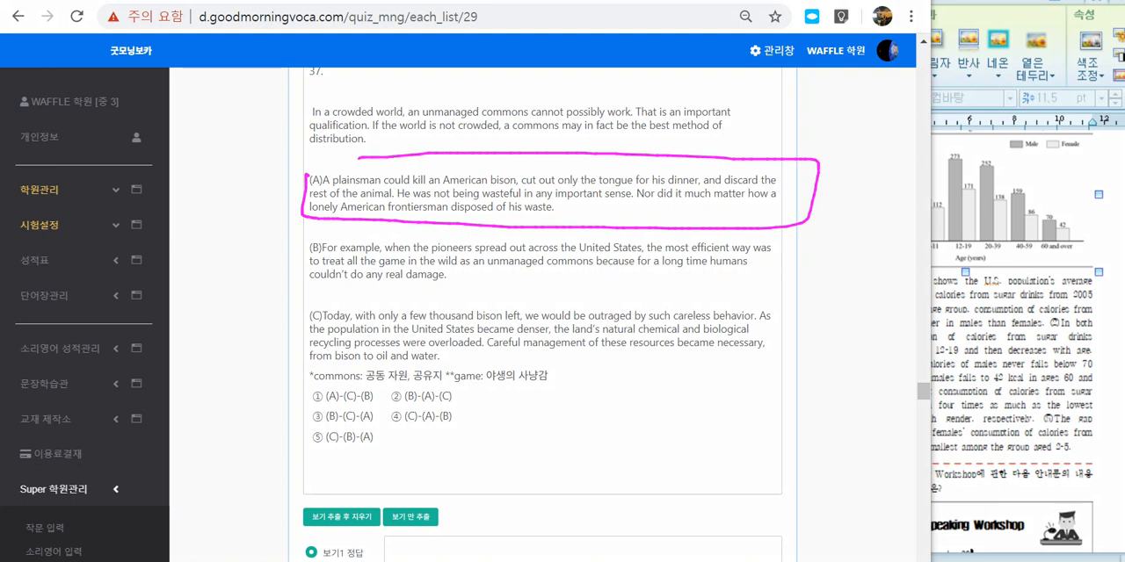
mouse_move(312, 232)
left_mouse_down()
mouse_move(300, 290)
mouse_move(787, 299)
mouse_move(470, 225)
mouse_move(364, 225)
left_mouse_up()
mouse_move(387, 285)
left_mouse_down()
mouse_move(406, 283)
mouse_move(300, 362)
mouse_move(752, 349)
mouse_move(367, 293)
left_mouse_up()
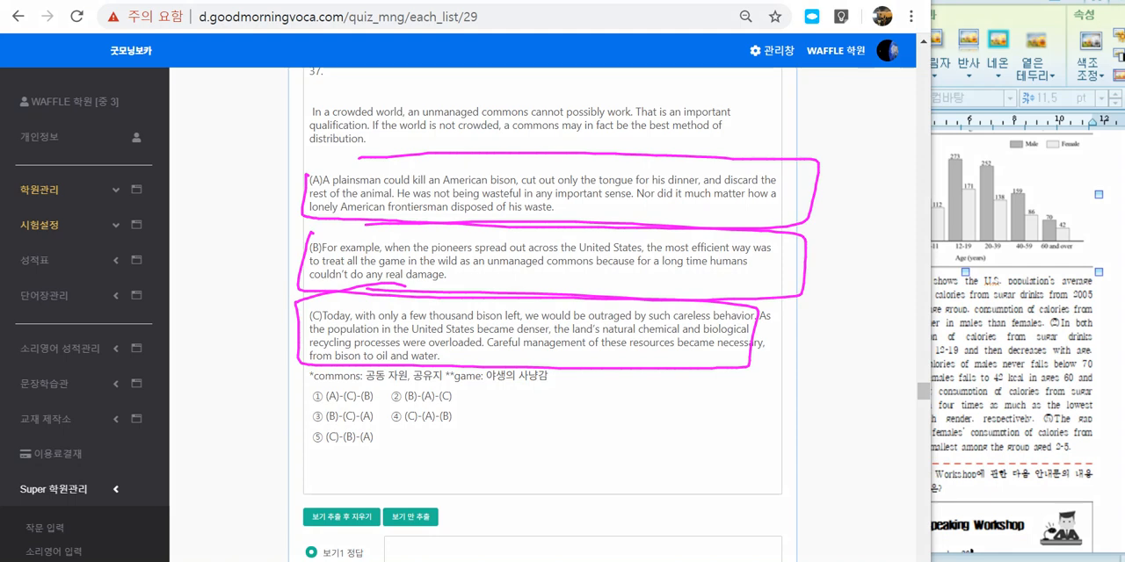
key("Escape")
Step: Insert a 3 × 1 table between paragraphs (A) and (B) of question 37's passage
left_click(664, 248)
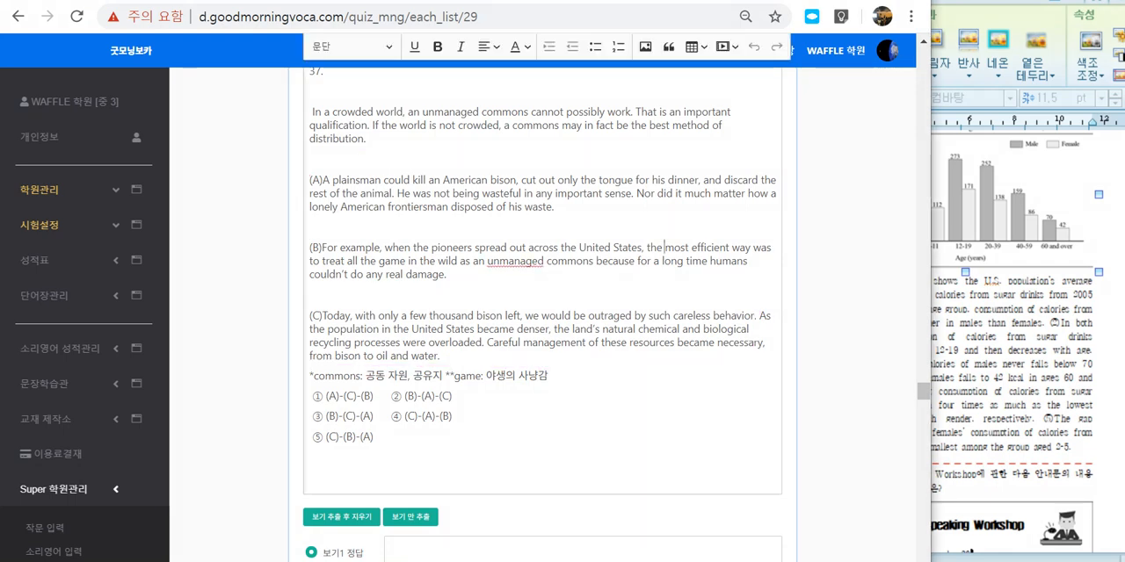
scroll(664, 248, "up", 2)
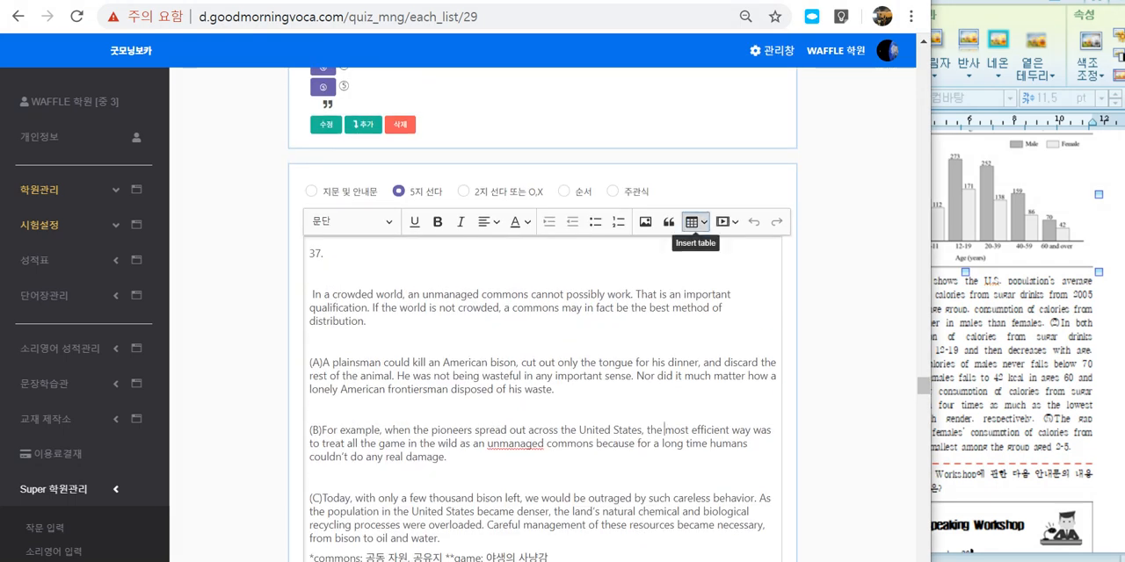
left_click(694, 221)
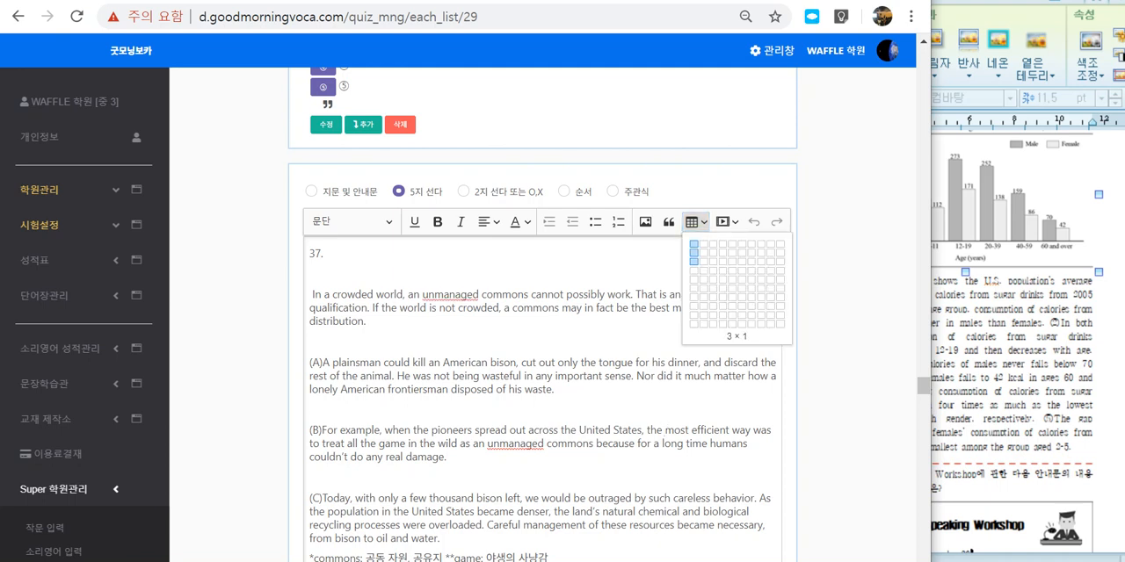
left_click(694, 261)
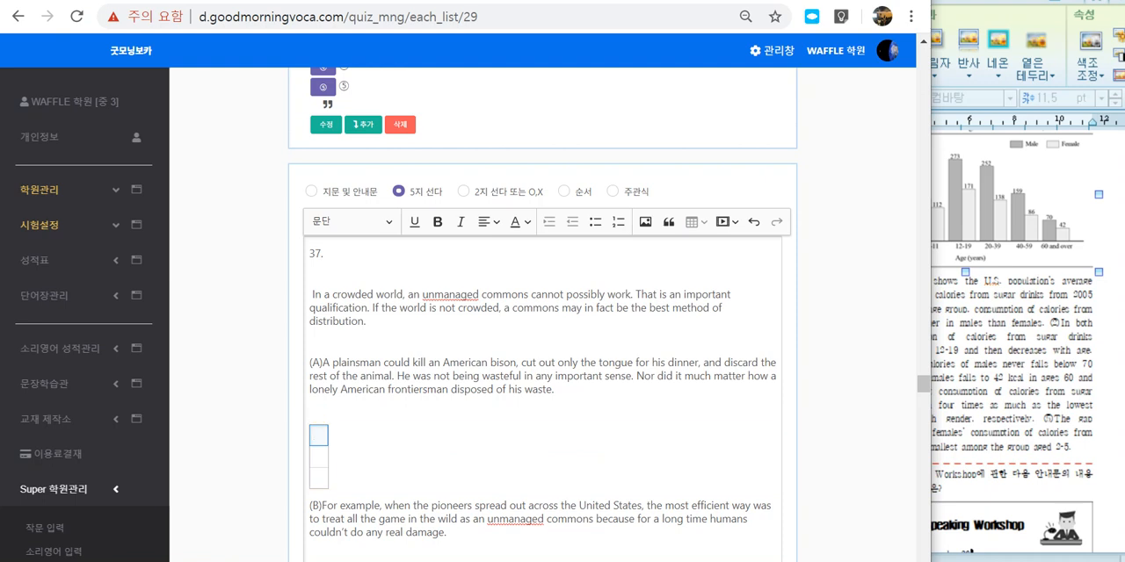
Step: Move paragraph (A) of question 37's passage into the first row of the table and delete the original text
left_click_drag(559, 390, 309, 363)
key("ctrl+c")
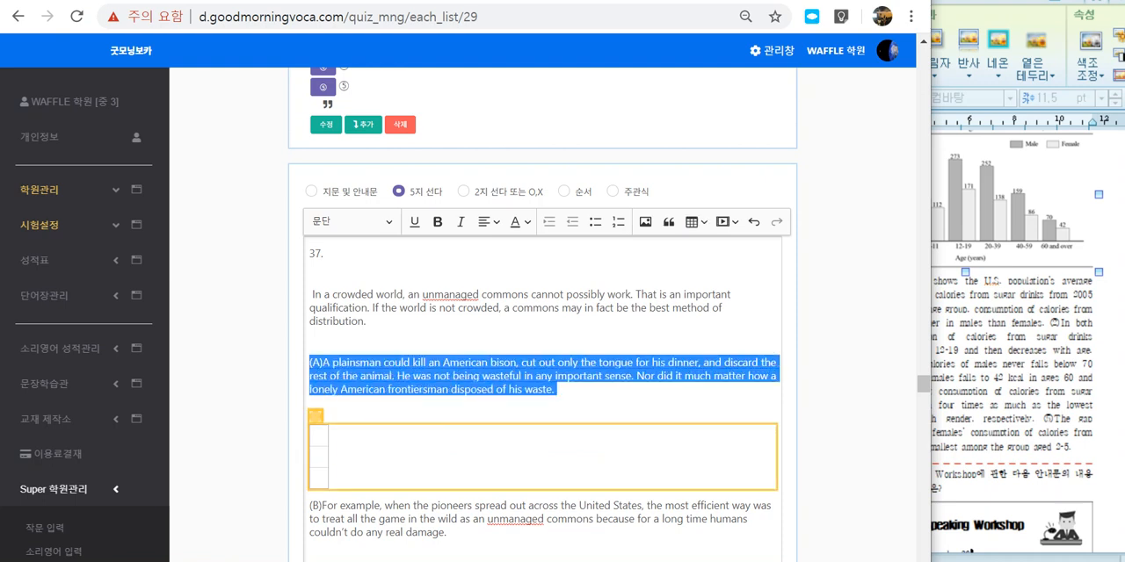
left_click(319, 436)
key("ctrl+v")
left_click_drag(558, 390, 310, 362)
key("BackSpace")
scroll(346, 423, "down", 3)
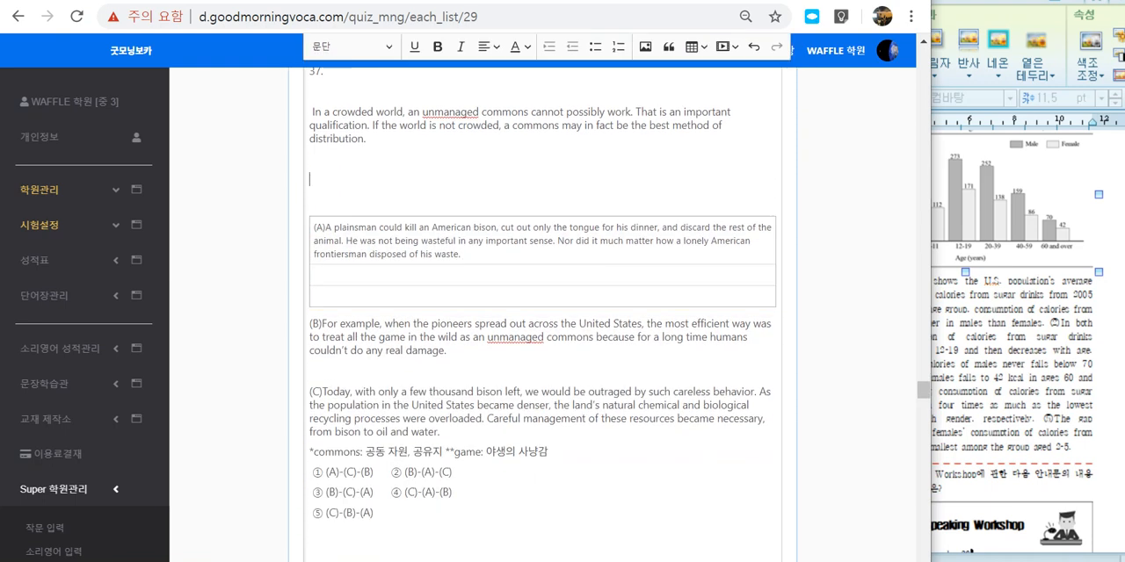
Step: Move paragraph (B) from below the table into its second row, removing the original paragraph
left_click_drag(449, 350, 309, 325)
key("ctrl+c")
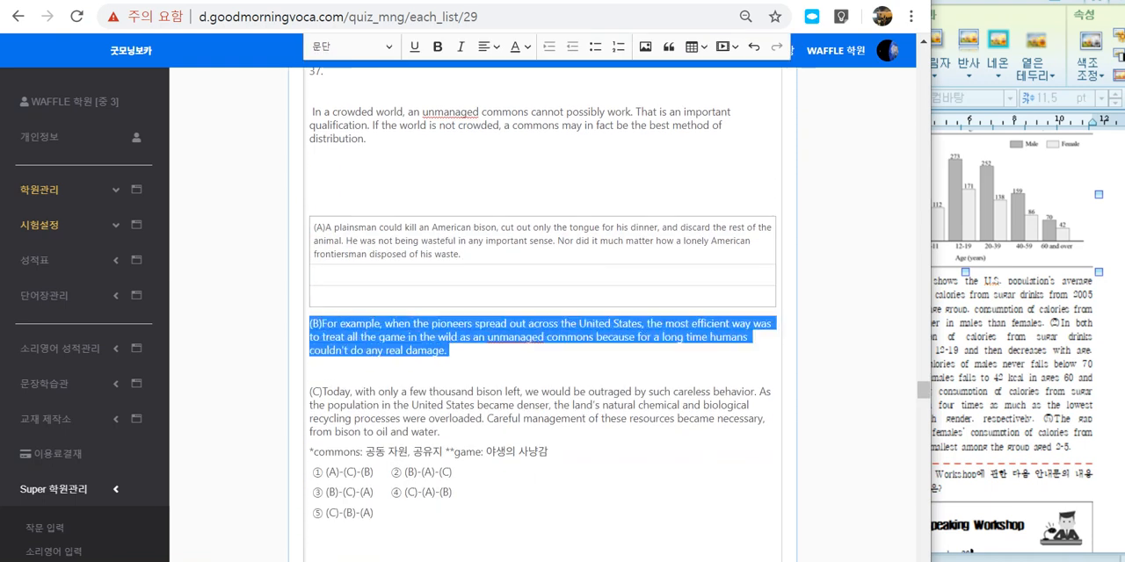
left_click(330, 275)
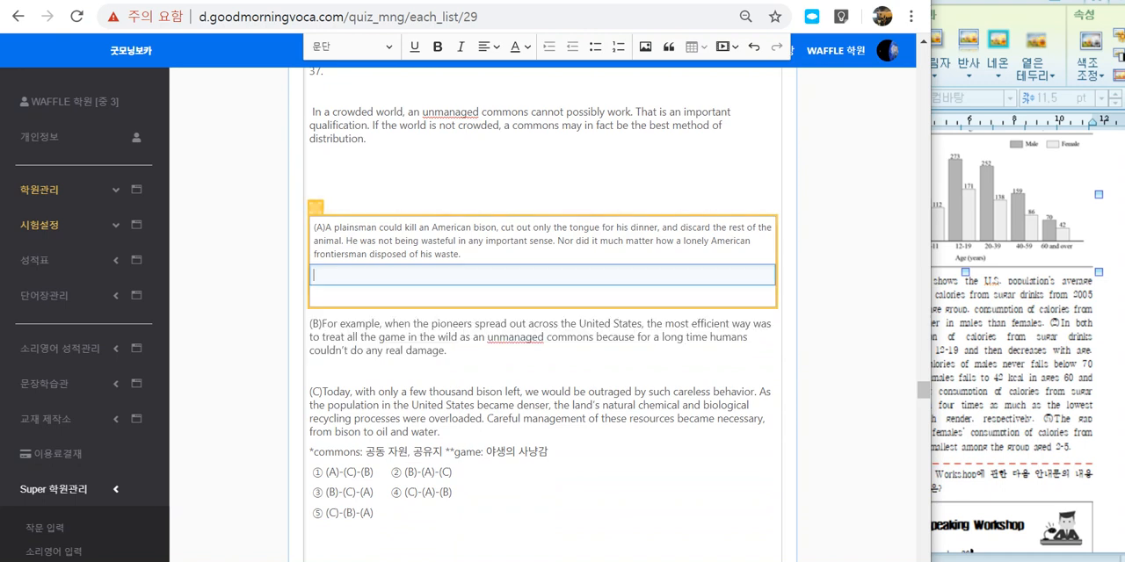
key("ctrl+v")
left_click_drag(449, 377, 309, 350)
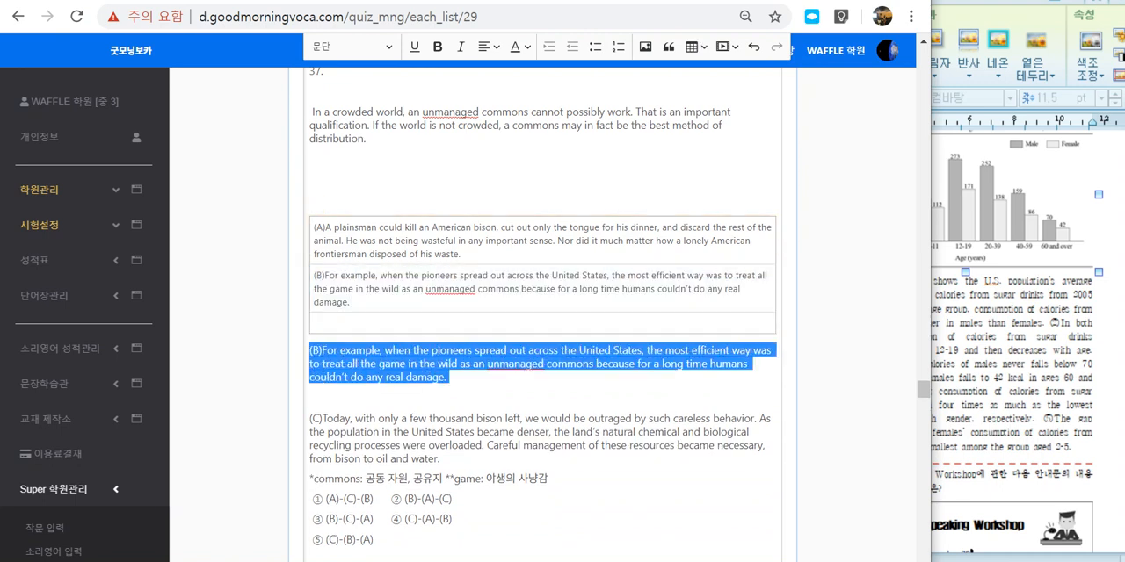
key("Delete")
Step: Transfer paragraph (C) into the table's third row and delete the copy left below the table
left_click_drag(439, 411, 309, 371)
key("ctrl+c")
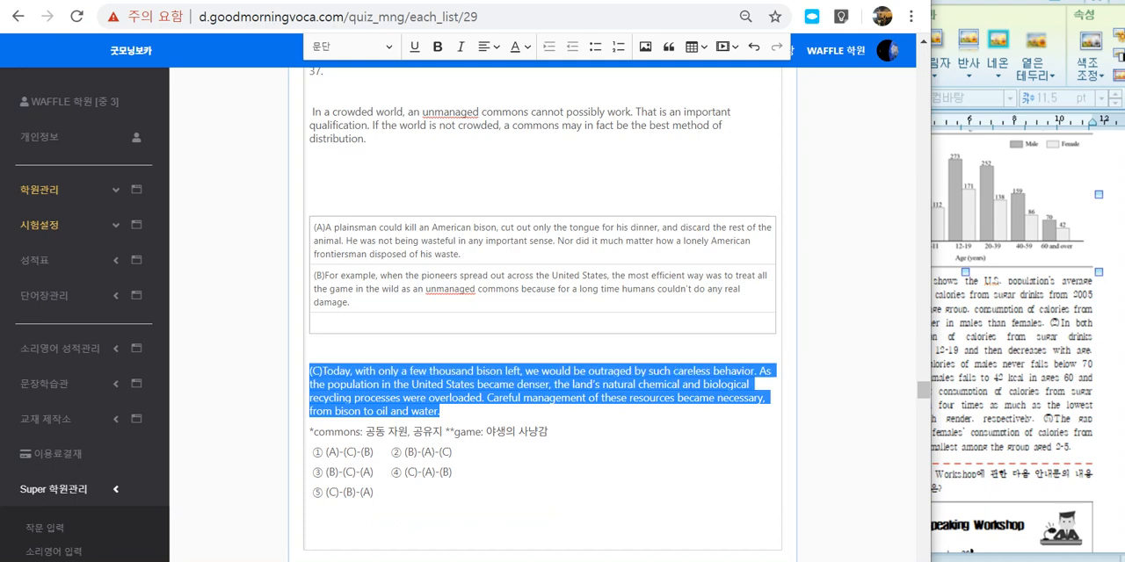
left_click(330, 323)
key("ctrl+v")
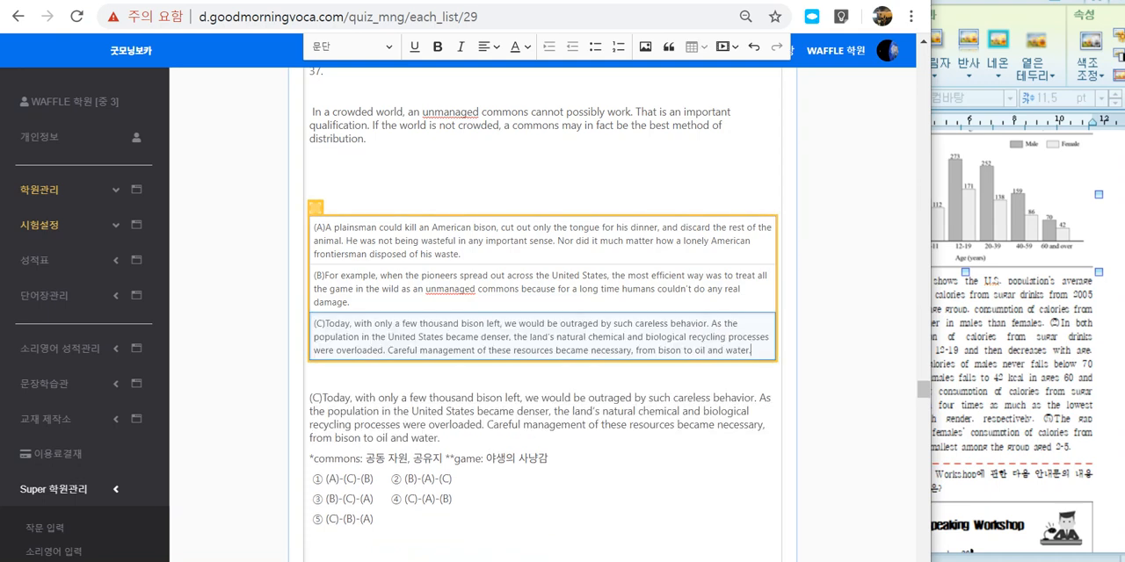
left_click_drag(439, 439, 309, 398)
key("Delete")
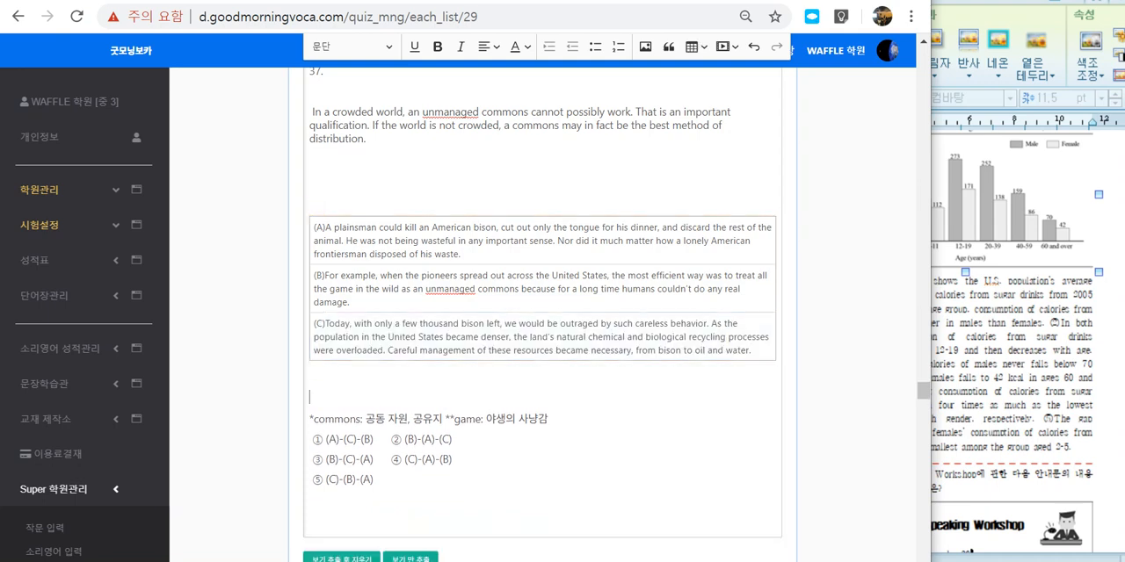
Step: Extract question 37's five order choices and clear them from the passage, mark choice 2, (B)-(A)-(C), as the answer, and save
scroll(378, 391, "down", 1)
left_click_drag(377, 388, 309, 348)
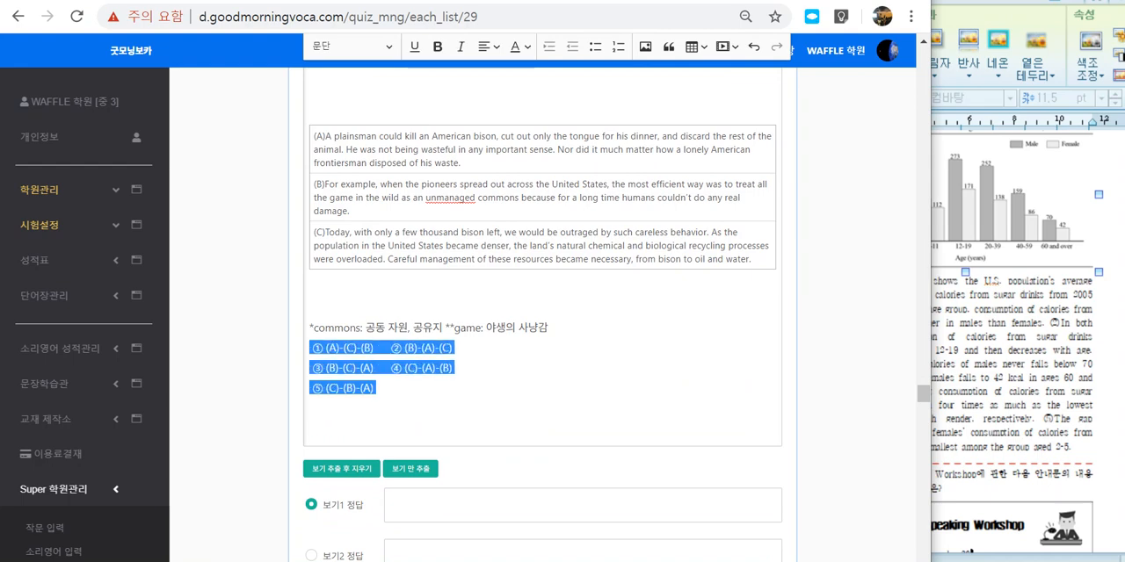
left_click(341, 469)
scroll(341, 469, "down", 1)
left_click(311, 383)
scroll(311, 382, "down", 3)
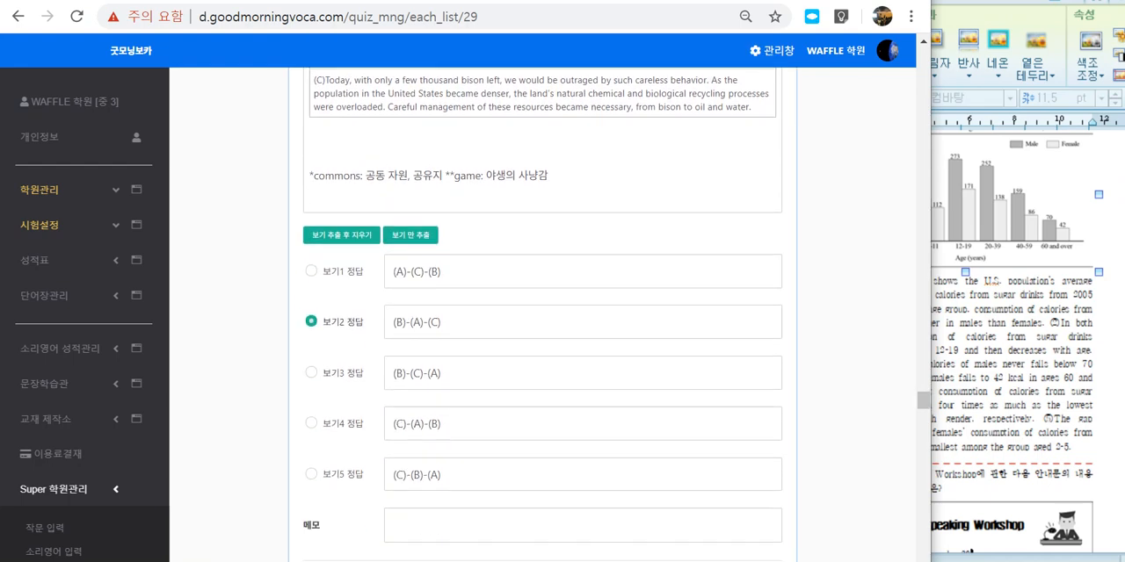
left_click(321, 370)
Step: Review the saved question 37, circle the blank gap above paragraph (A) with the annotation pen, and clear the mark
scroll(320, 370, "up", 3)
scroll(543, 314, "up", 2)
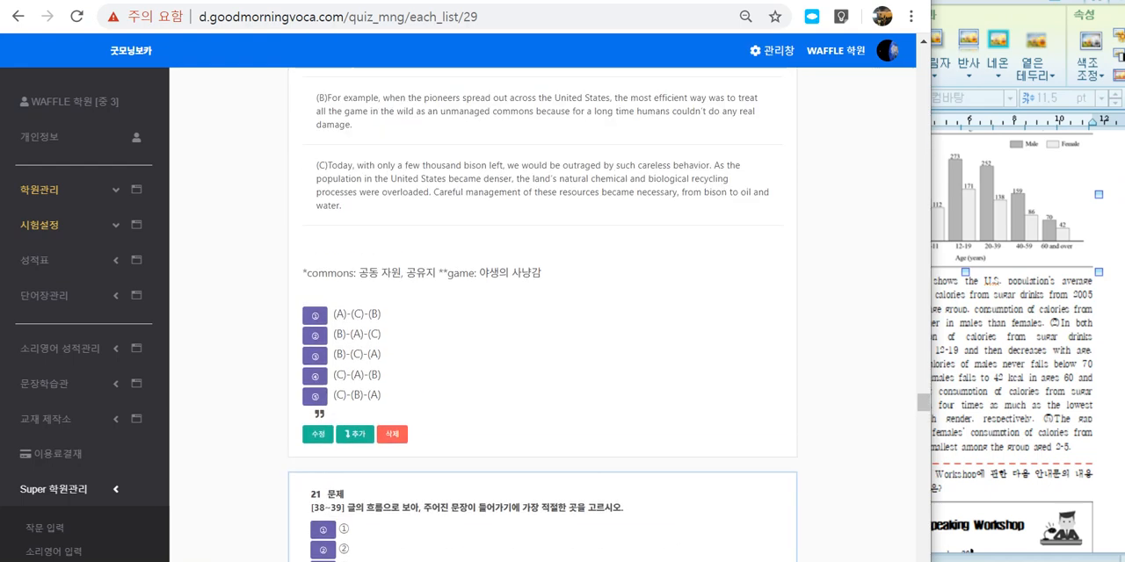
scroll(543, 314, "up", 1)
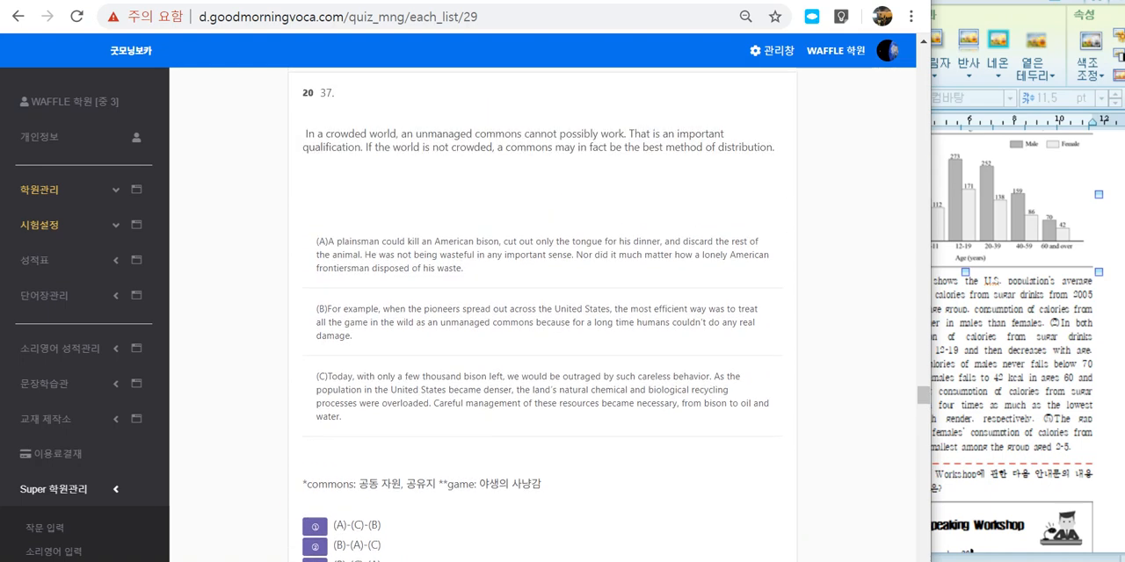
left_click_drag(303, 131, 439, 555)
left_click(527, 439)
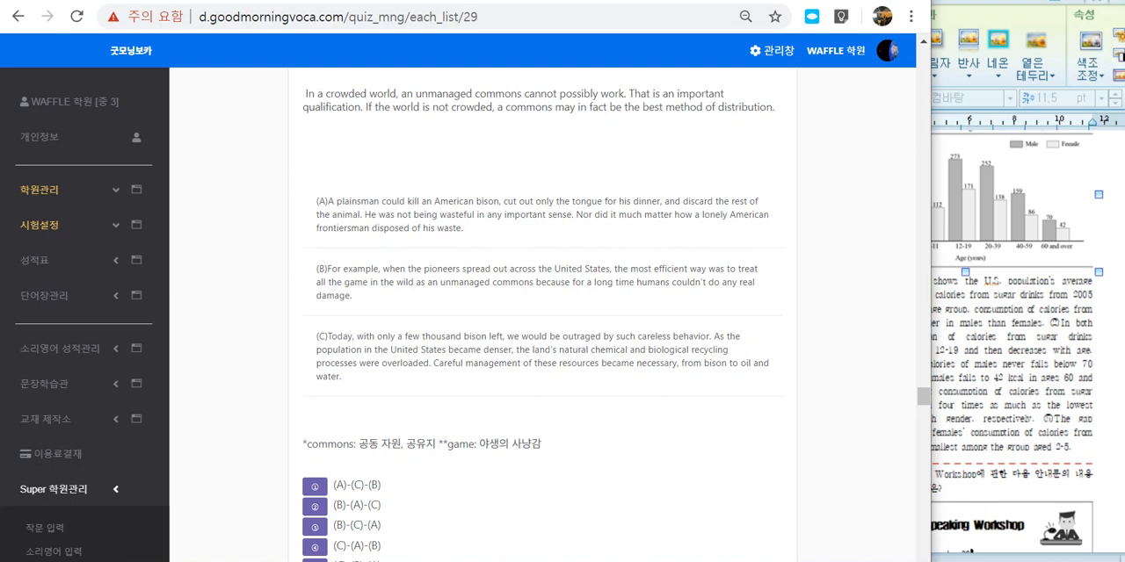
mouse_move(389, 184)
left_mouse_down()
mouse_move(320, 129)
mouse_move(412, 182)
left_mouse_up()
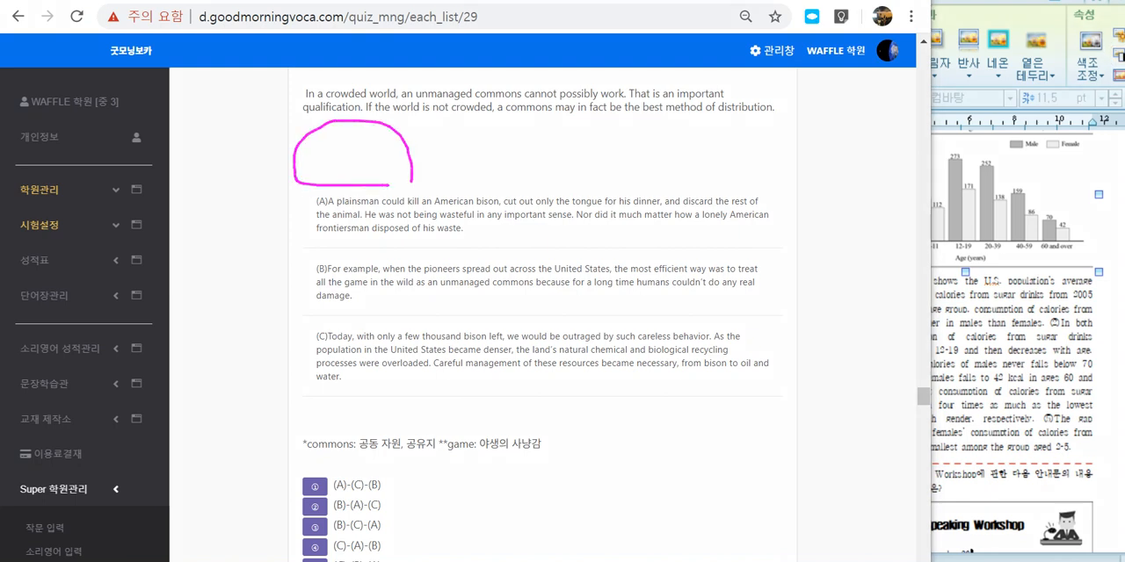
key("Escape")
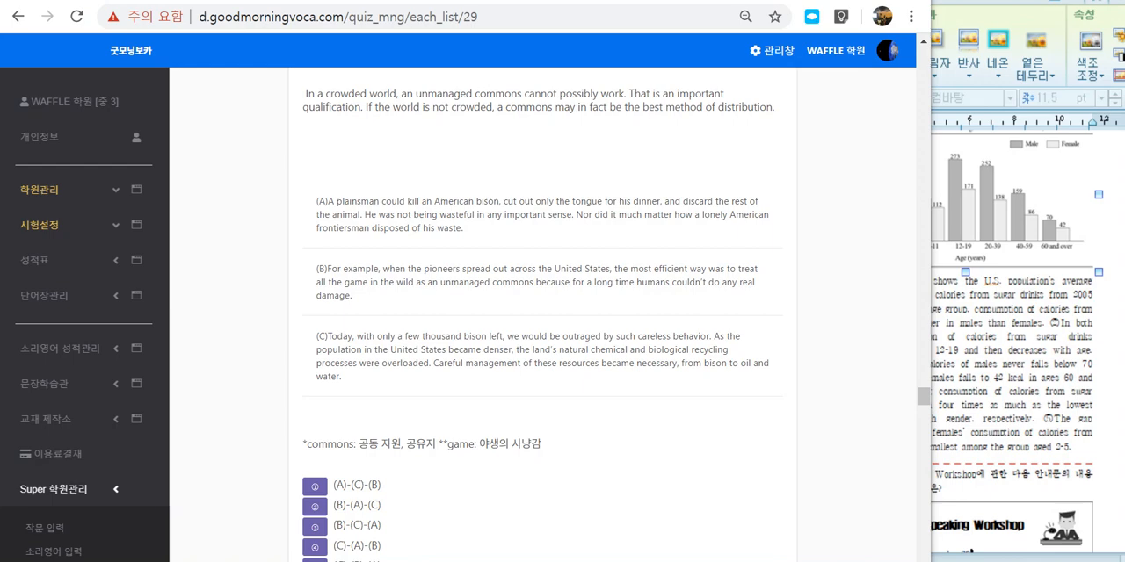
Step: Mark the dividing lines below paragraphs (A), (B) and (C) with the annotation pen, and clear the marks
left_click(1011, 378)
key("alt+Tab")
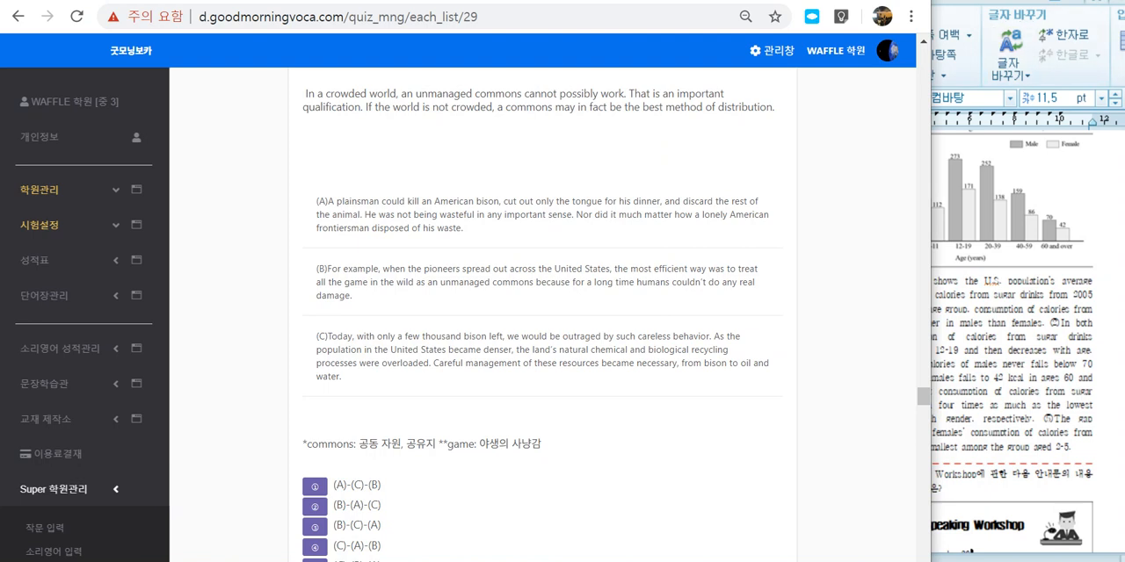
left_click_drag(692, 235, 701, 263)
mouse_move(661, 307)
left_mouse_down()
mouse_move(679, 321)
mouse_move(674, 338)
left_mouse_up()
left_click_drag(651, 382, 652, 401)
left_click_drag(291, 390, 710, 412)
left_click_drag(352, 313, 703, 314)
left_click_drag(325, 251, 660, 257)
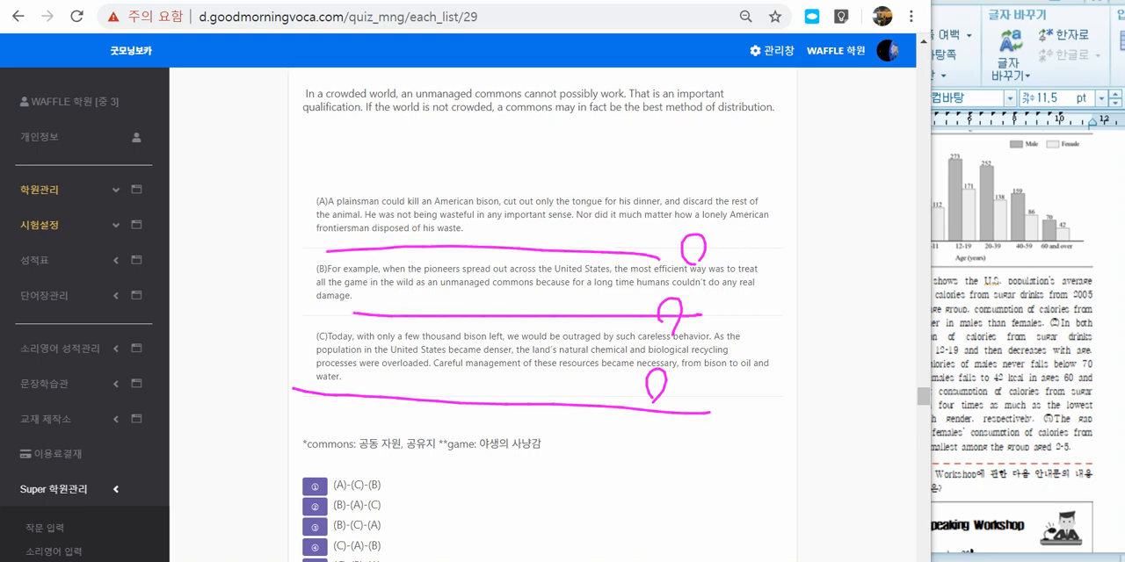
key("Escape")
Step: Look through the items from [38~39] onward to the [41~42] passage and examine its instruction heading
scroll(542, 317, "down", 6)
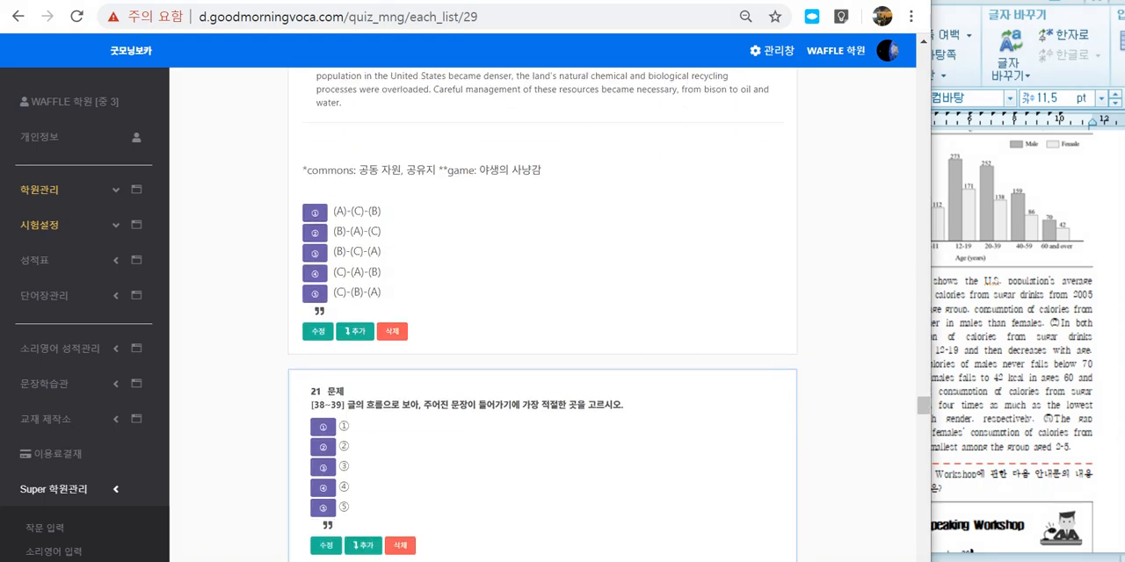
scroll(542, 317, "down", 10)
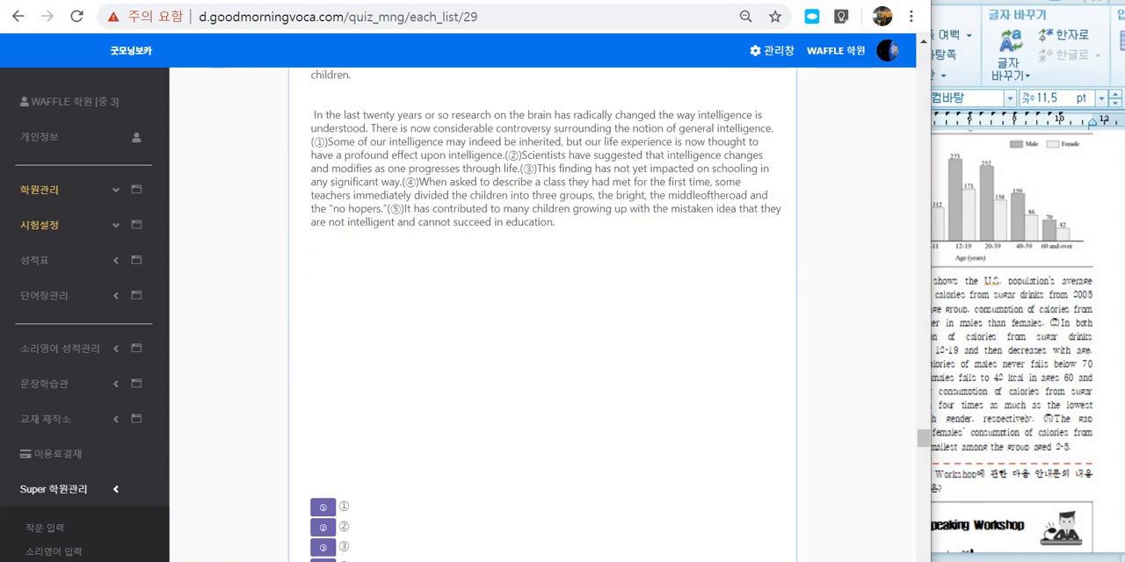
scroll(542, 316, "down", 8)
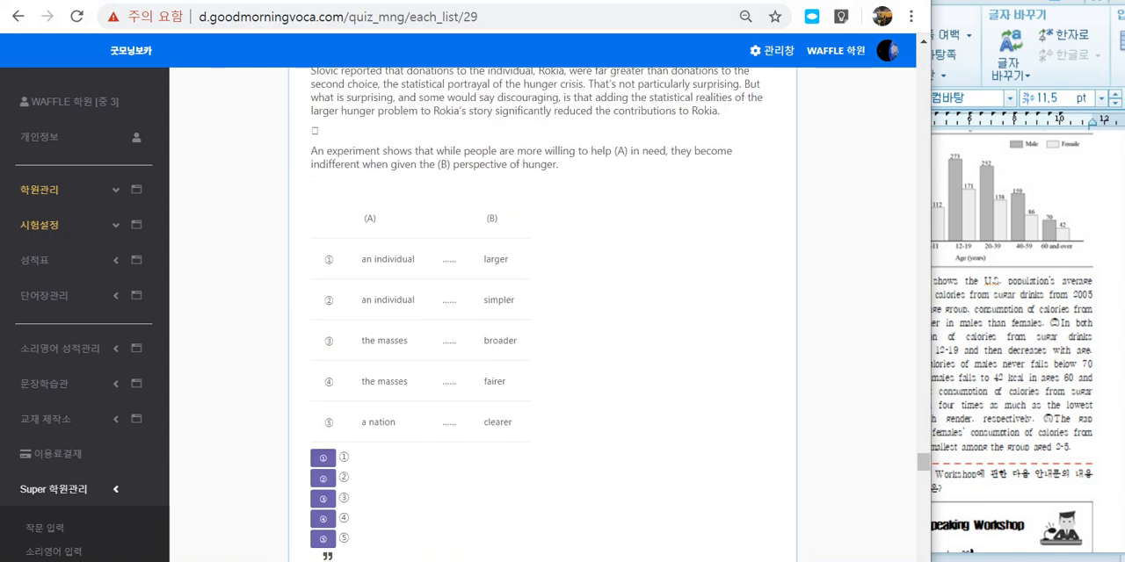
scroll(542, 316, "up", 2)
scroll(542, 317, "down", 8)
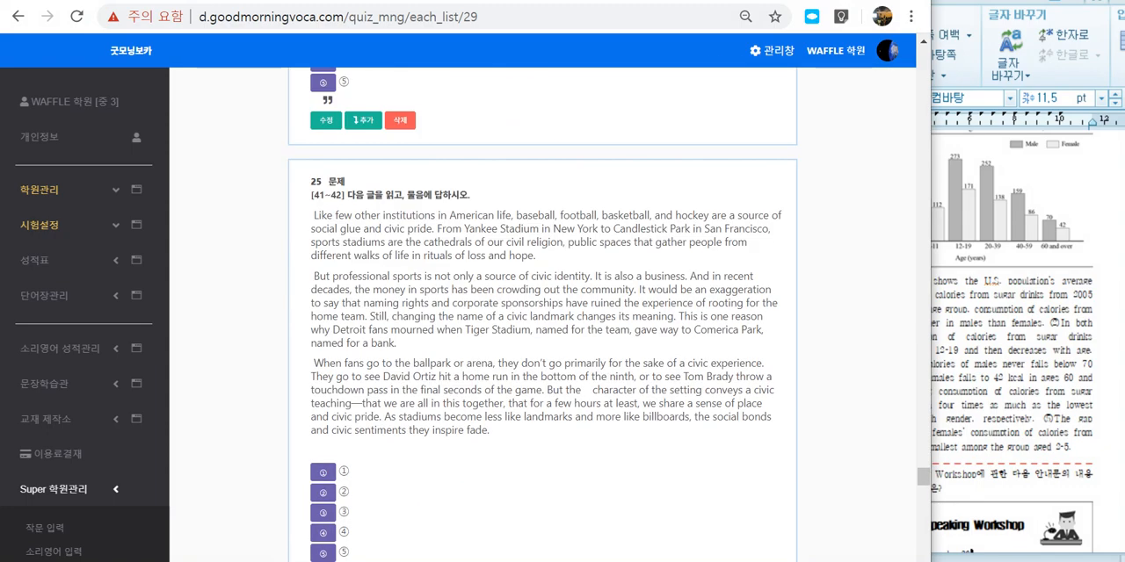
scroll(543, 317, "down", 3)
scroll(542, 316, "up", 3)
left_click_drag(328, 181, 417, 195)
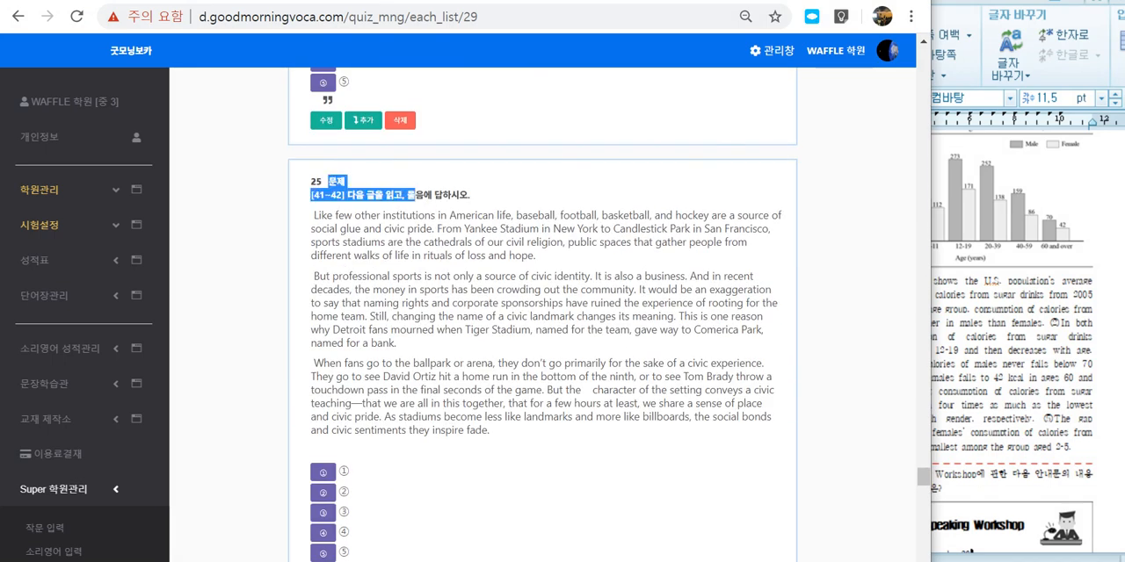
left_click(416, 195)
scroll(542, 316, "down", 2)
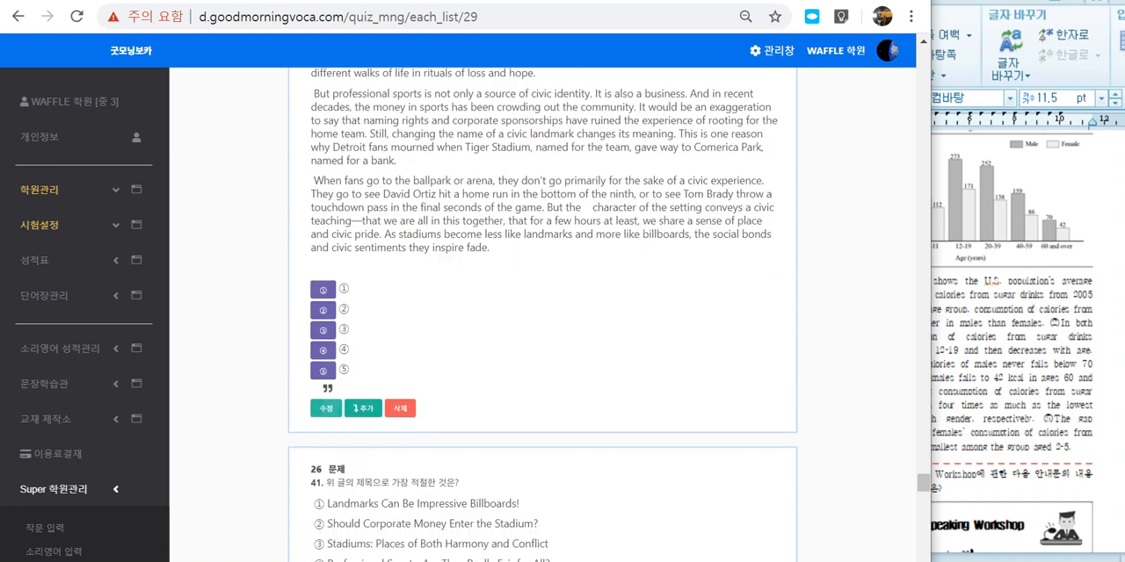
Step: Open the [41~42] item for editing, set its type to 지문 및 안내문, and remove the blank line below the instruction
left_click(326, 409)
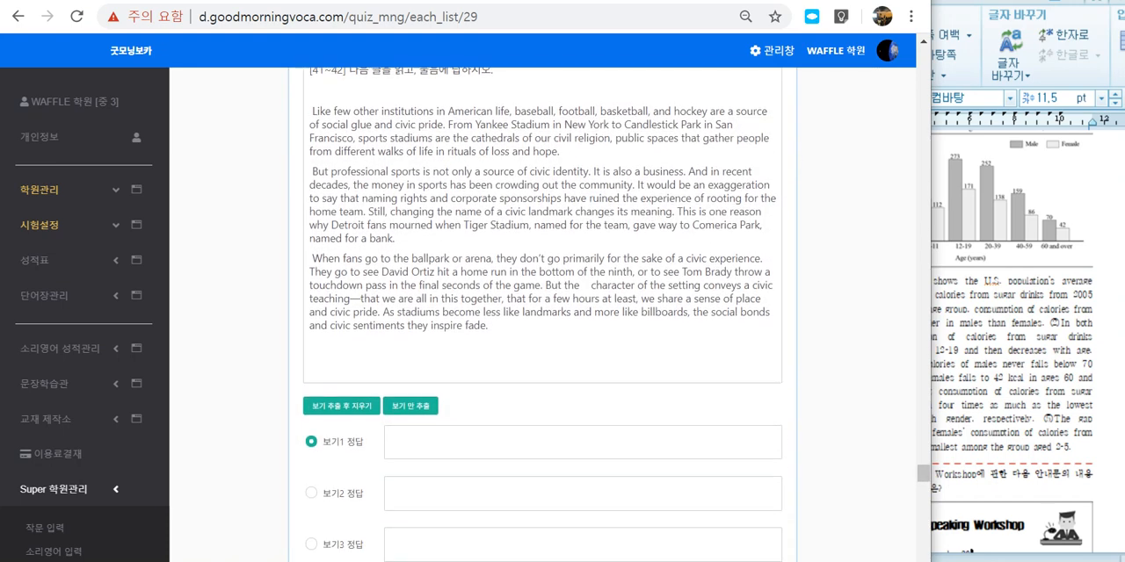
scroll(542, 316, "up", 3)
left_click(312, 279)
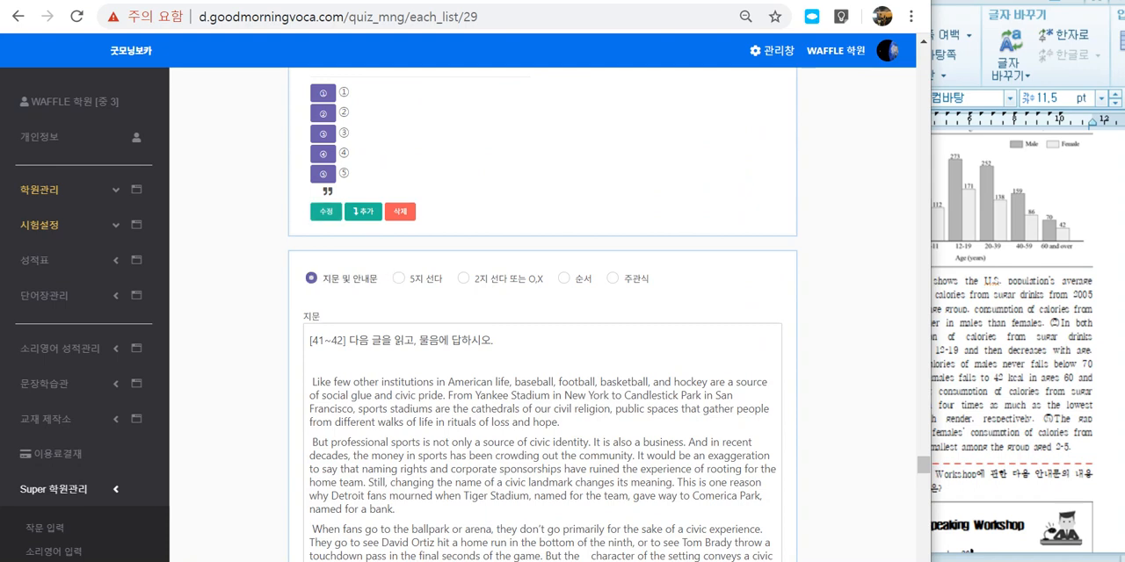
scroll(314, 285, "down", 1)
left_click(318, 290)
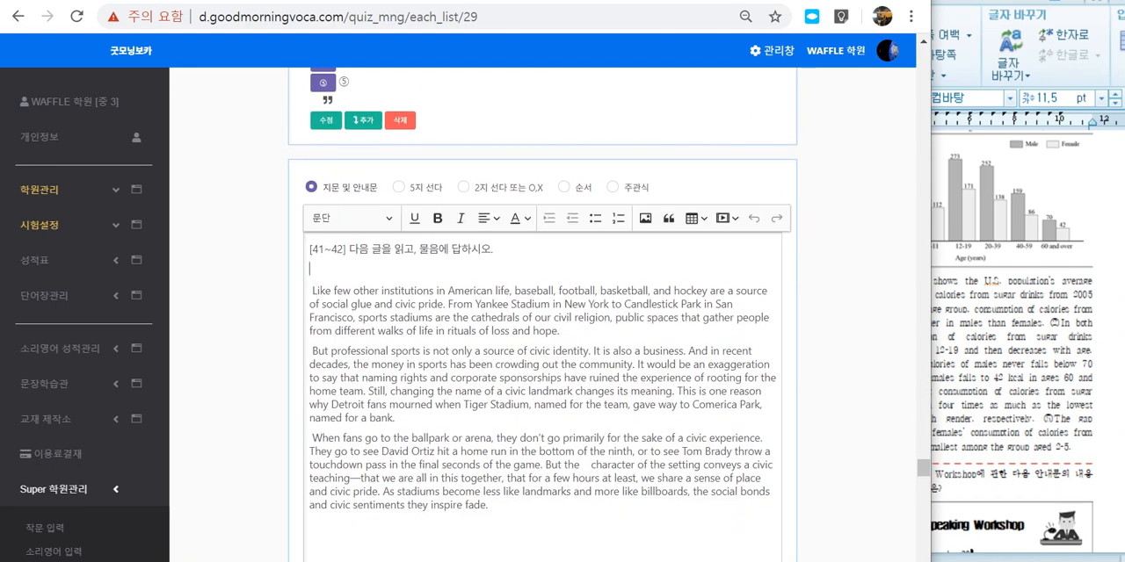
key("BackSpace")
Step: Save the [41~42] item and check the instruction and passage text of the resulting notice
scroll(341, 382, "down", 2)
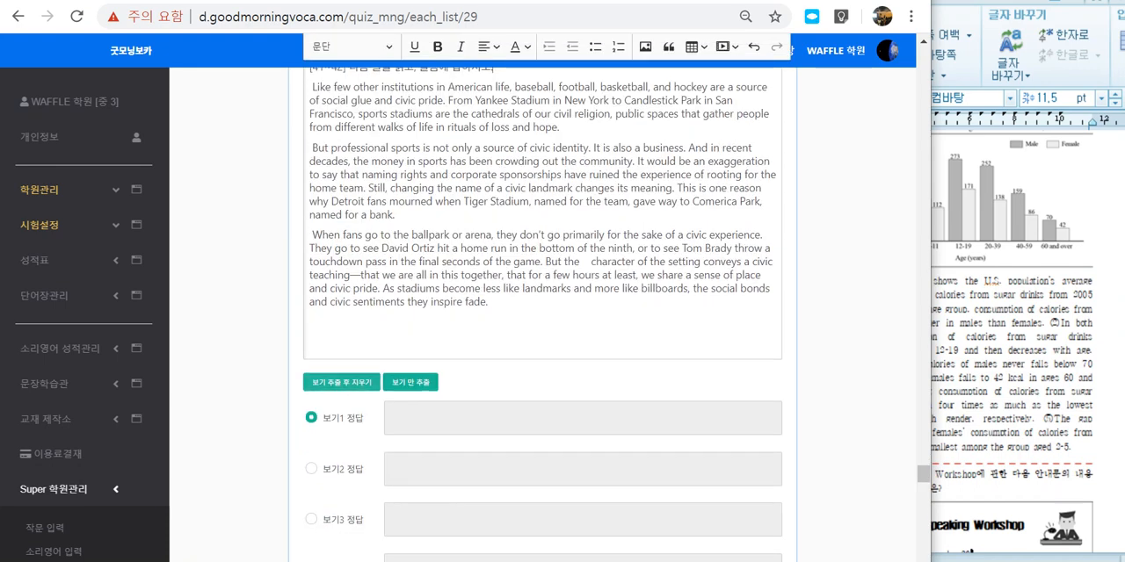
left_click(334, 342)
scroll(542, 316, "down", 4)
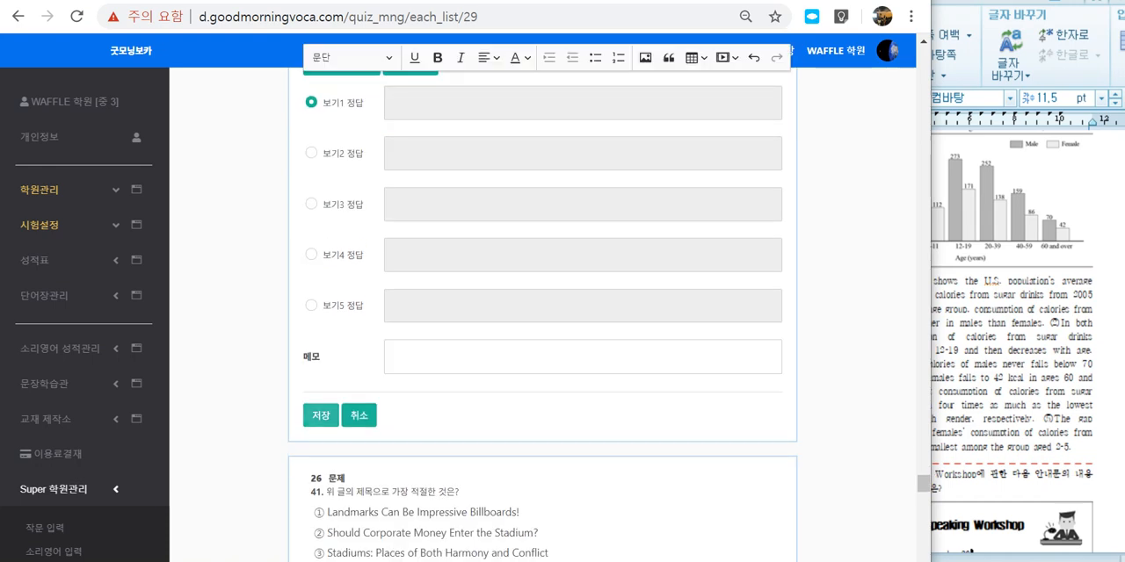
left_click(320, 416)
scroll(392, 422, "up", 5)
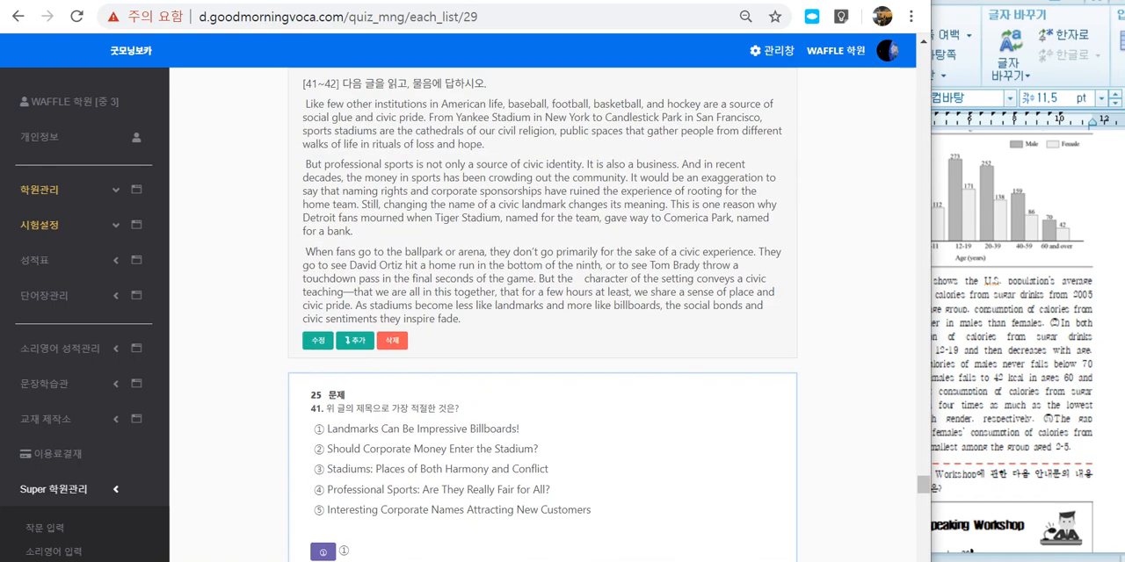
scroll(392, 422, "up", 2)
left_click_drag(303, 266, 465, 503)
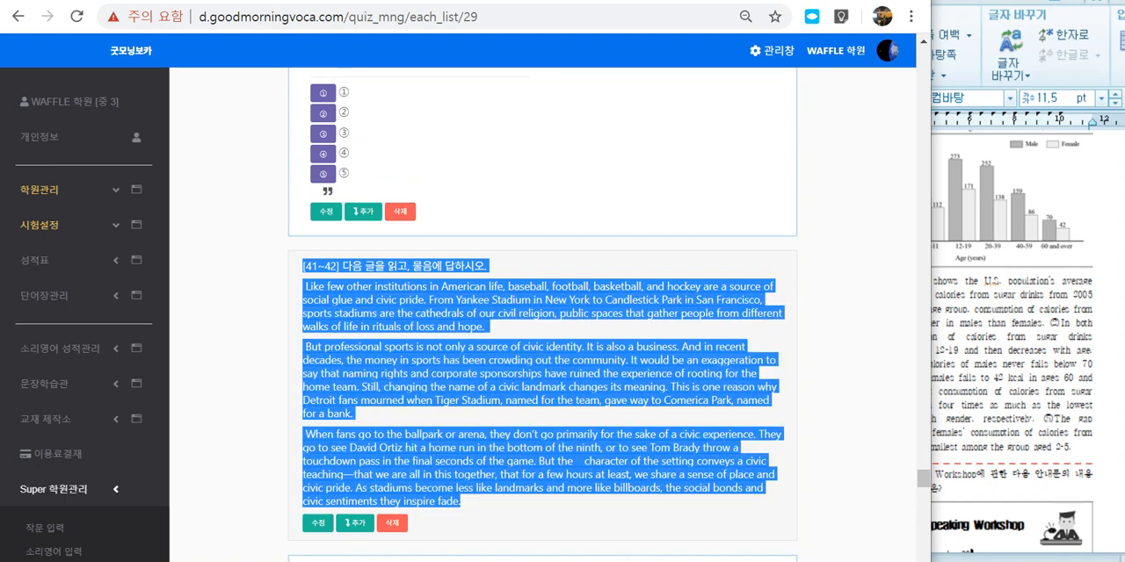
left_click(427, 300)
scroll(542, 317, "down", 3)
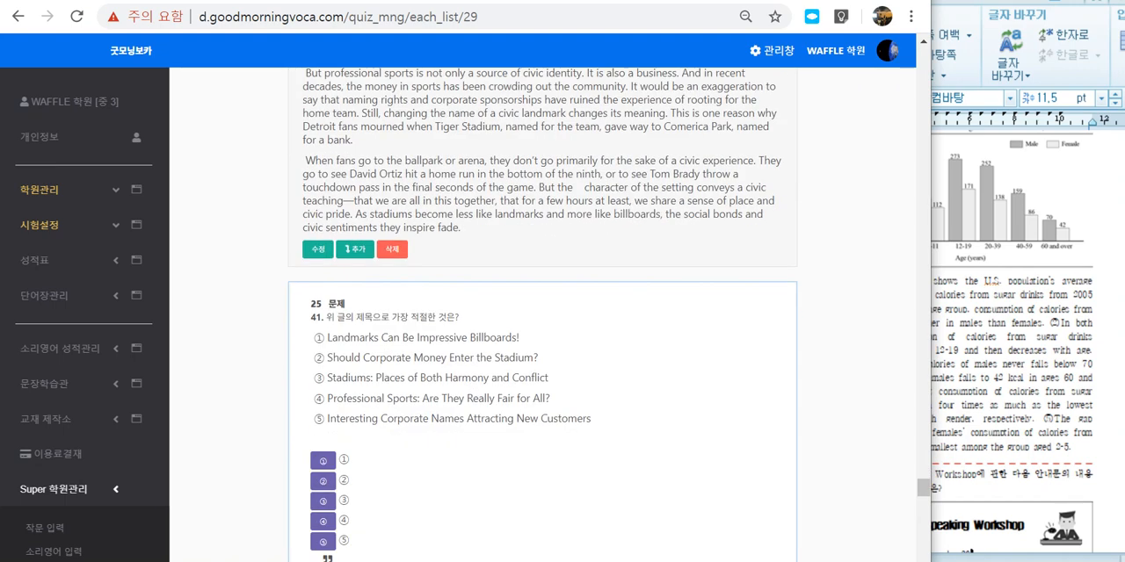
Step: Open question 41 for editing and delete choices ③ to ⑤ from its text
left_click_drag(326, 317, 479, 398)
left_click(445, 416)
scroll(443, 421, "down", 3)
left_click(325, 305)
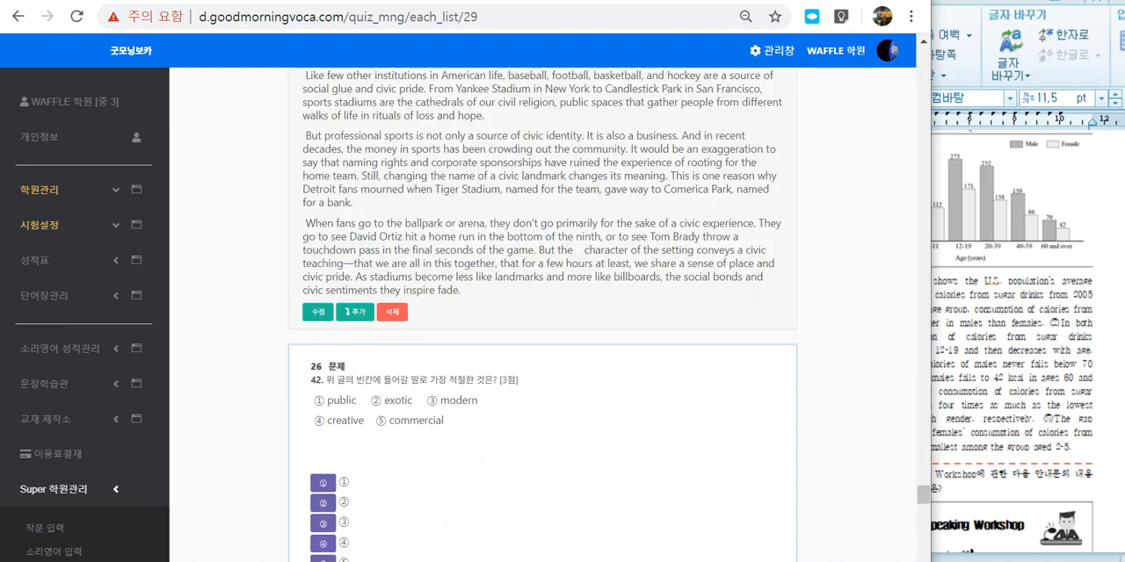
scroll(542, 316, "up", 4)
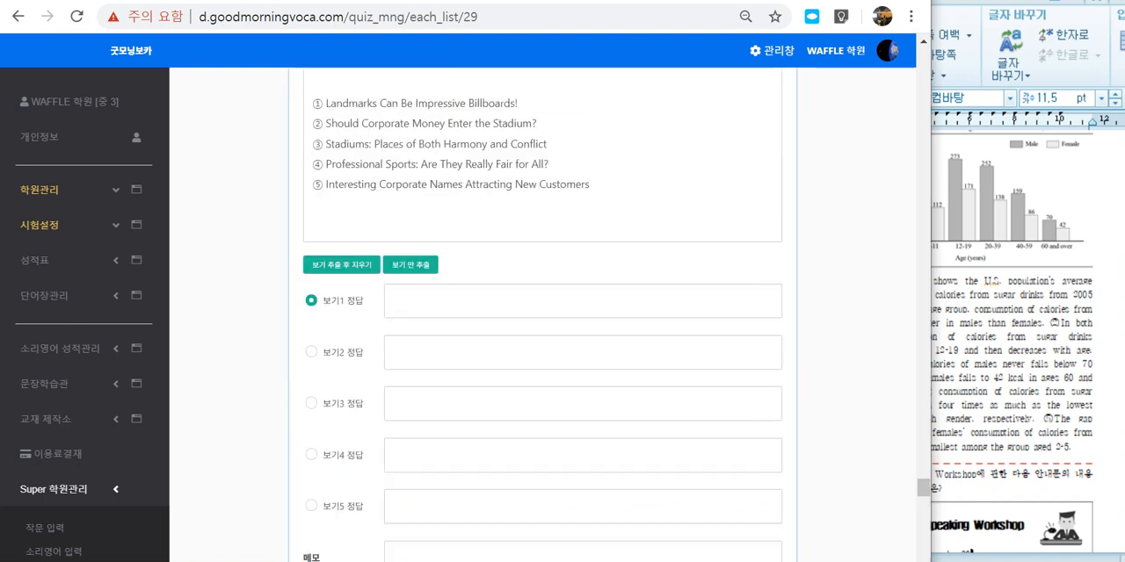
left_click_drag(590, 236, 309, 196)
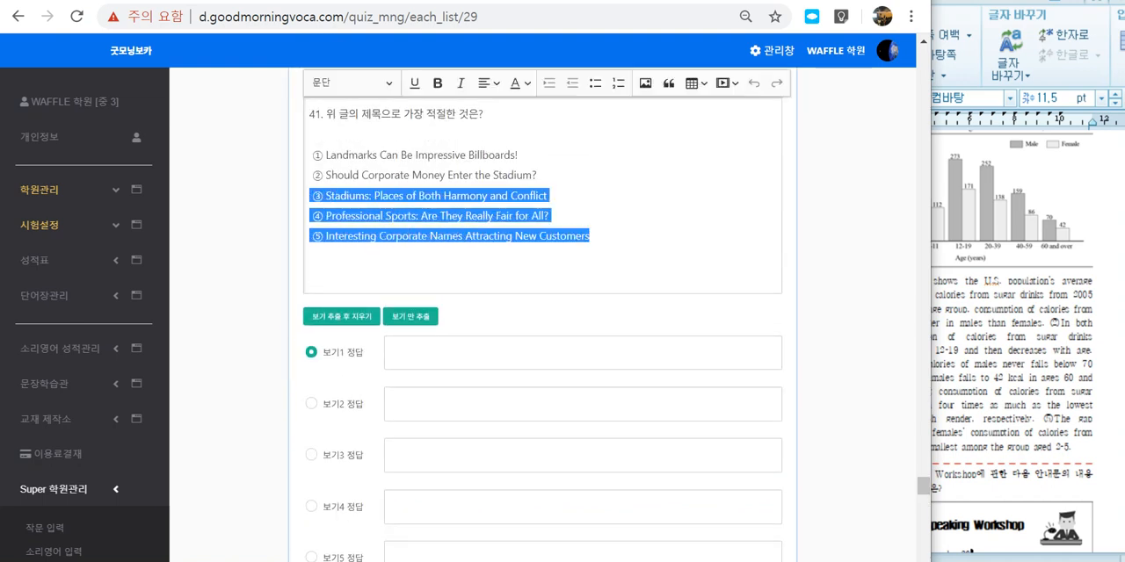
key("BackSpace")
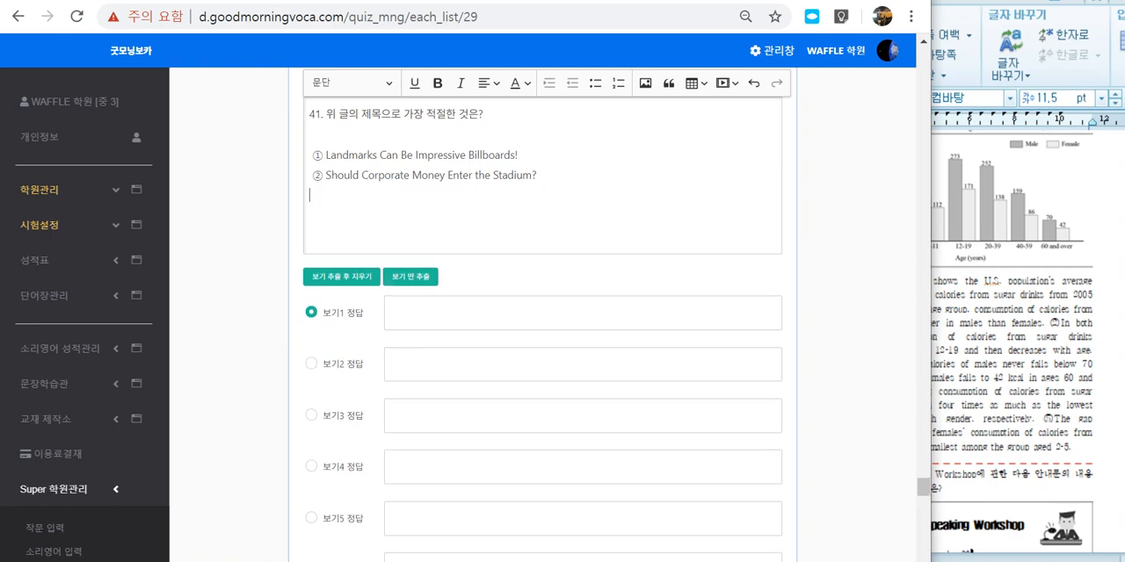
Step: Switch question 41's type to 주관식, cross out the disabled choice fields and box the 메모 field with the screen pen, and clear the marks
scroll(596, 266, "up", 2)
left_click(612, 234)
scroll(612, 234, "down", 1)
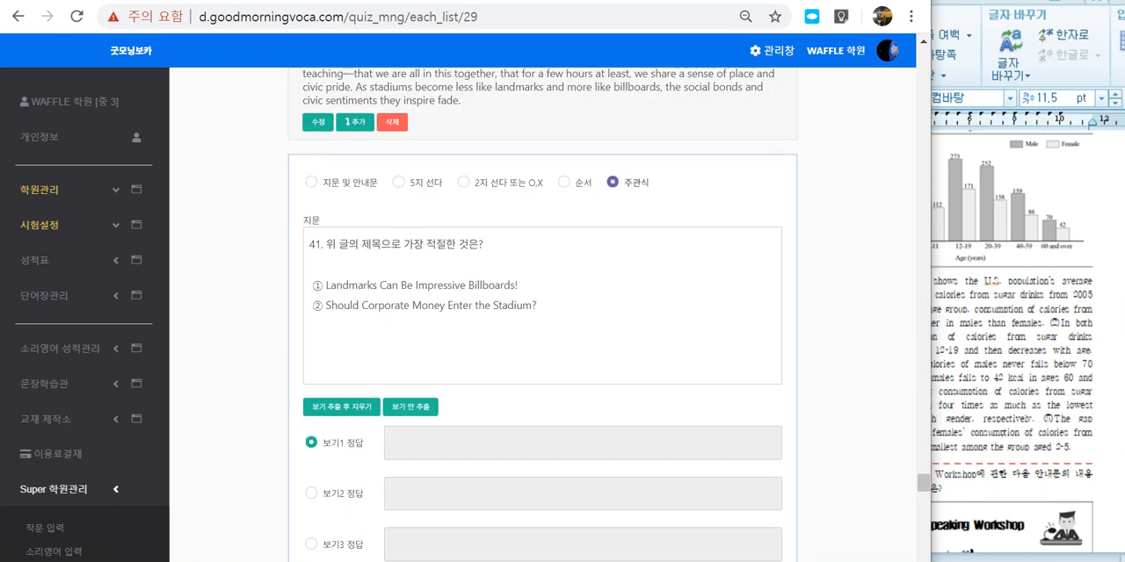
scroll(542, 316, "down", 4)
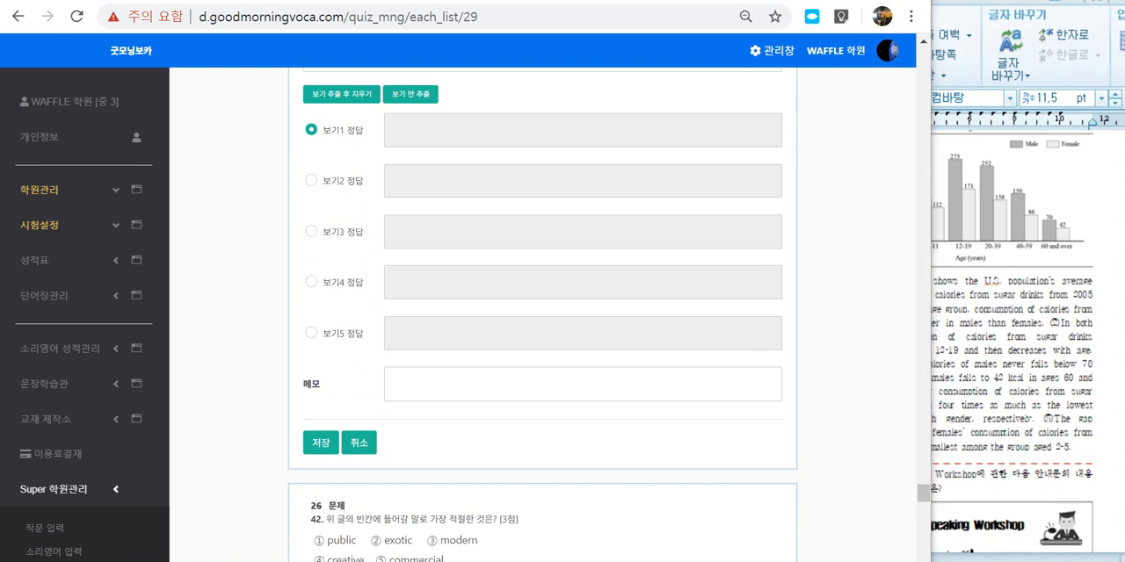
mouse_move(415, 363)
left_mouse_down()
mouse_move(386, 363)
mouse_move(397, 410)
mouse_move(636, 401)
mouse_move(390, 362)
left_mouse_up()
left_click_drag(308, 395, 596, 381)
left_click_drag(433, 124, 626, 360)
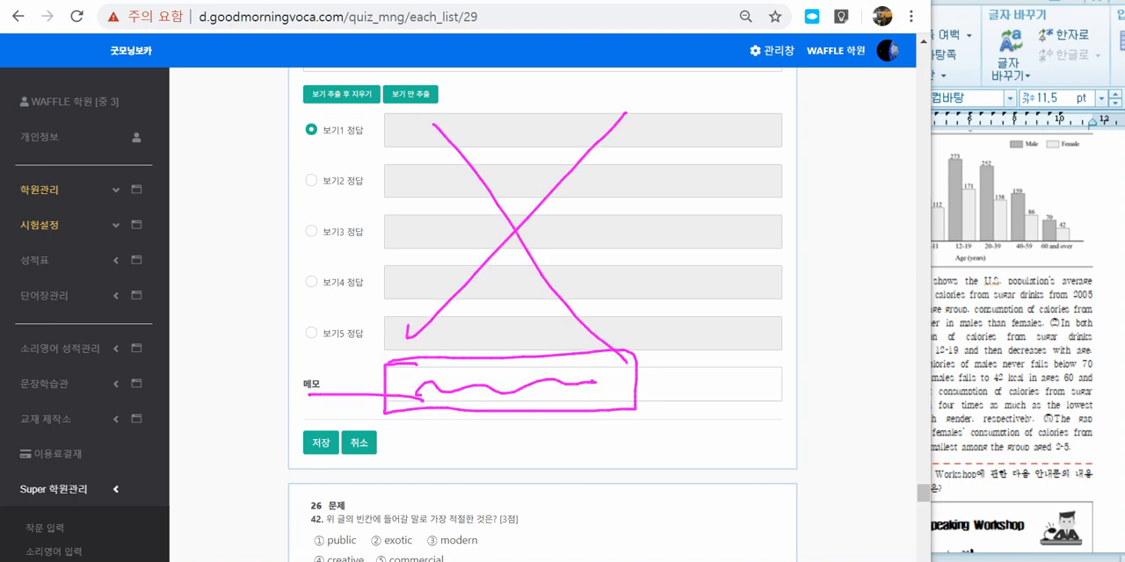
key("Escape")
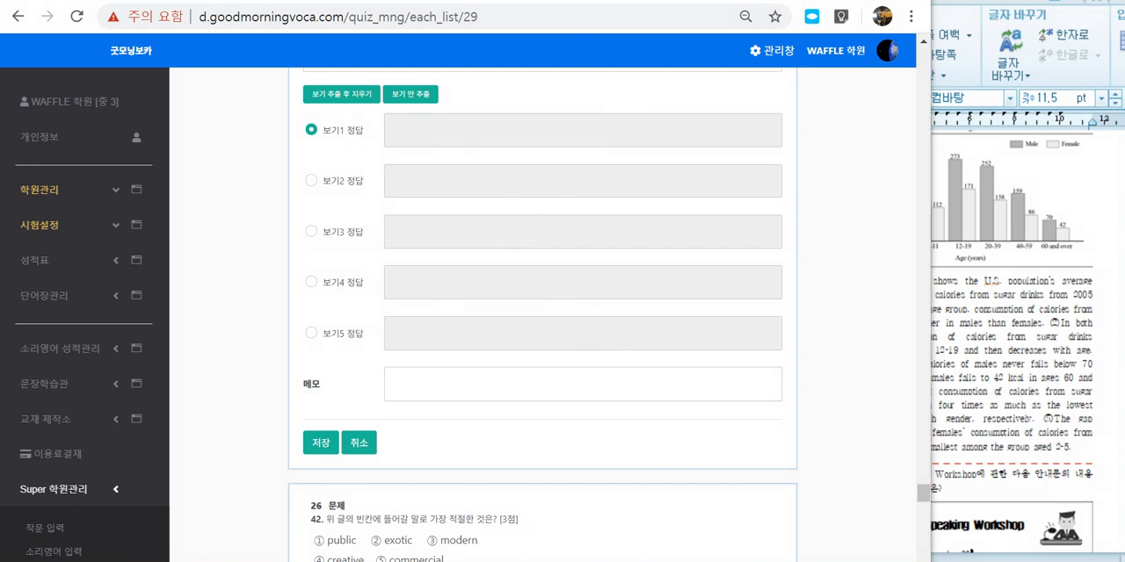
Step: Set question 41's type to 2지 선다 또는 O,X, cross out choice fields 3 to 5 and write A and B on fields 1 and 2
scroll(542, 308, "up", 2)
scroll(542, 308, "up", 1)
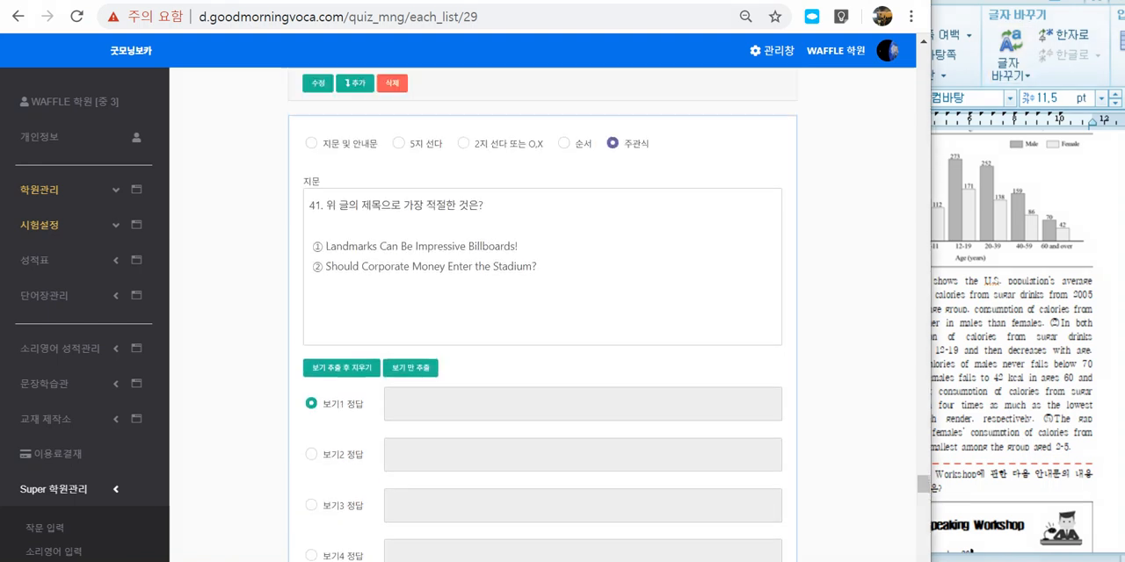
left_click(464, 144)
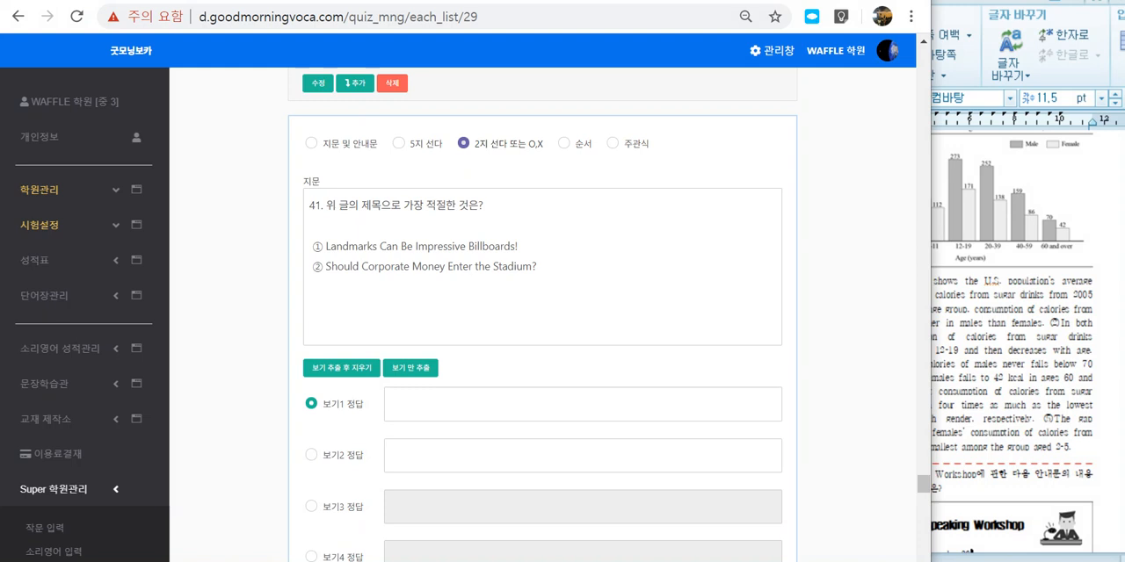
scroll(542, 308, "down", 2)
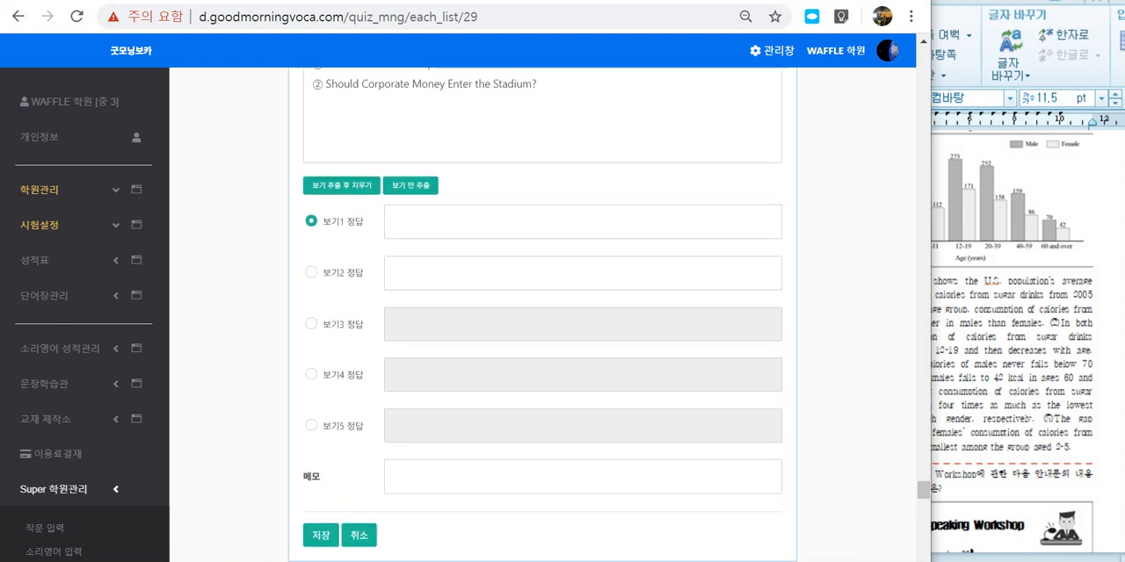
left_click_drag(513, 317, 403, 450)
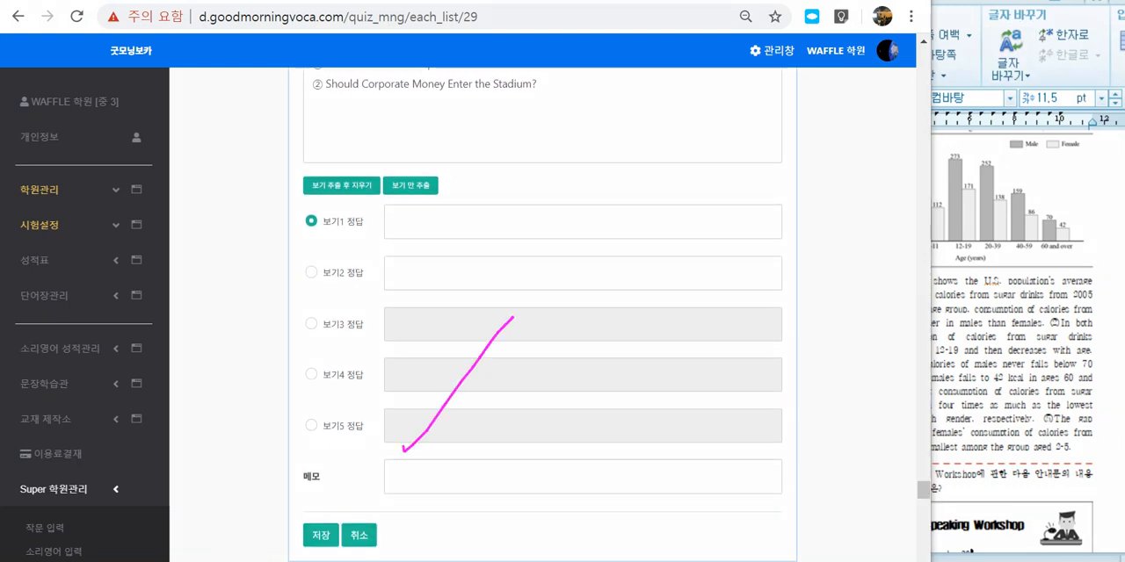
left_click_drag(430, 358, 490, 442)
mouse_move(415, 234)
left_mouse_down()
mouse_move(432, 217)
mouse_move(431, 236)
left_mouse_up()
left_click_drag(416, 221, 436, 221)
mouse_move(418, 285)
left_mouse_down()
mouse_move(408, 275)
mouse_move(417, 288)
left_mouse_up()
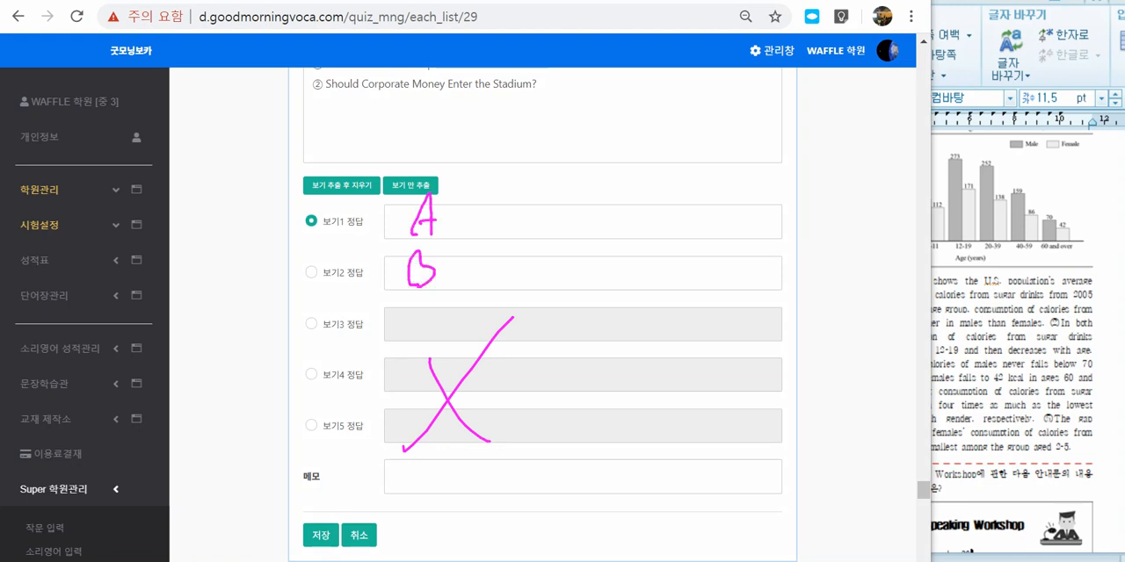
Step: Write the sample sentence pattern [A / B] above the choice fields, circle the A and B marks, and clear all pen marks
left_click_drag(461, 162, 525, 151)
mouse_move(568, 135)
left_mouse_down()
mouse_move(546, 147)
mouse_move(570, 178)
mouse_move(596, 173)
left_mouse_up()
mouse_move(576, 161)
left_mouse_down()
mouse_move(608, 154)
mouse_move(625, 178)
left_mouse_up()
left_click_drag(666, 132, 663, 174)
mouse_move(665, 133)
left_mouse_down()
mouse_move(682, 156)
mouse_move(670, 176)
left_mouse_up()
mouse_move(703, 122)
left_mouse_down()
mouse_move(722, 176)
mouse_move(696, 174)
left_mouse_up()
left_click_drag(773, 160, 861, 150)
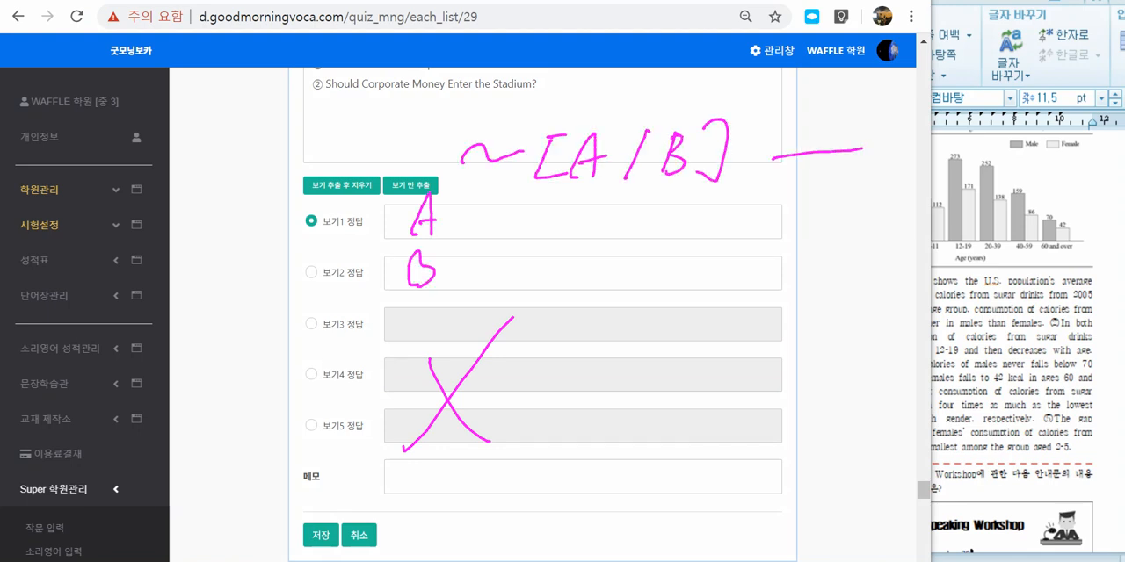
mouse_move(466, 283)
left_mouse_down()
mouse_move(494, 237)
mouse_move(397, 329)
left_mouse_up()
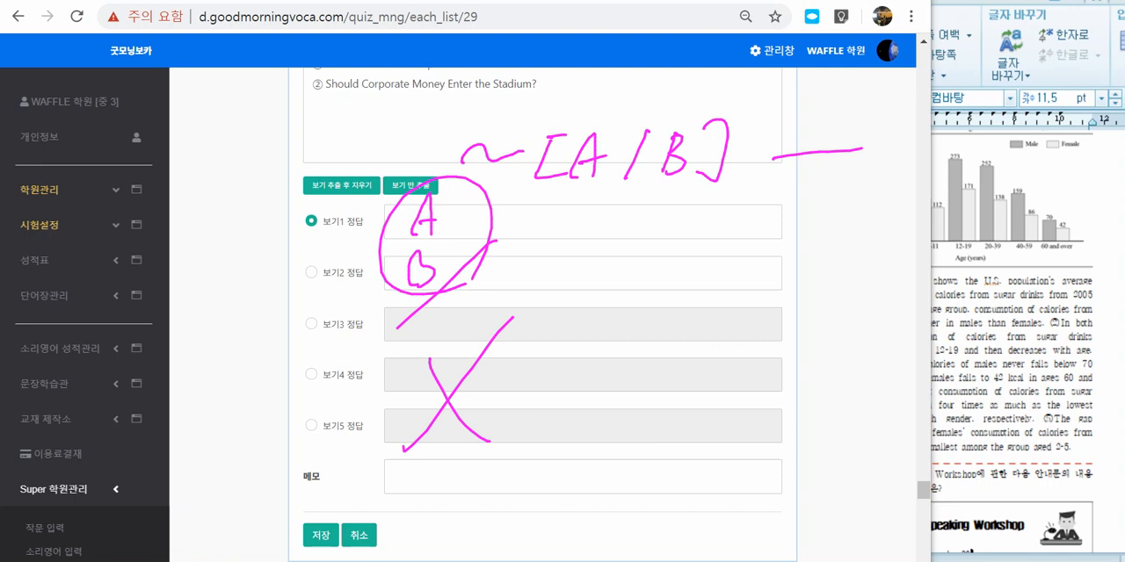
key("Escape")
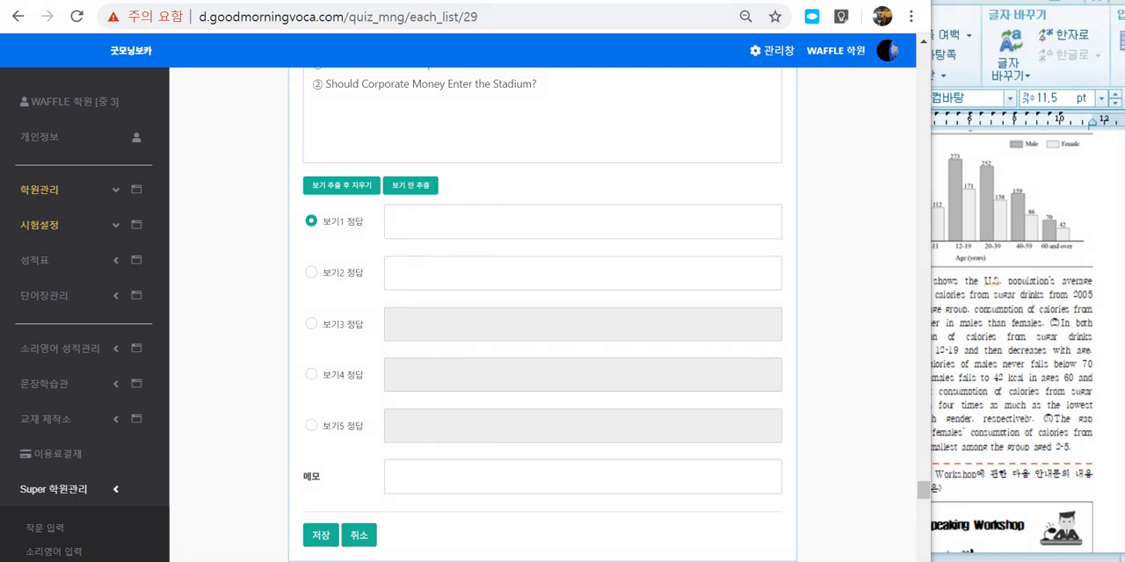
Step: Review question 41's text and choice fields, and look through the following items down to question 45 at the end of the list
left_click(429, 139)
scroll(429, 139, "up", 3)
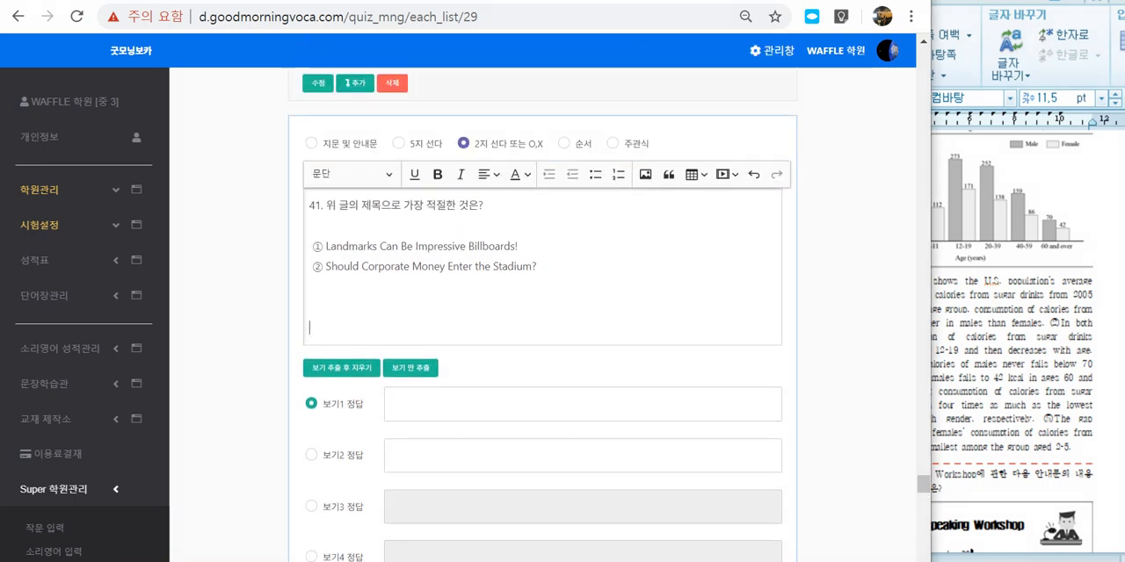
key("ctrl+2")
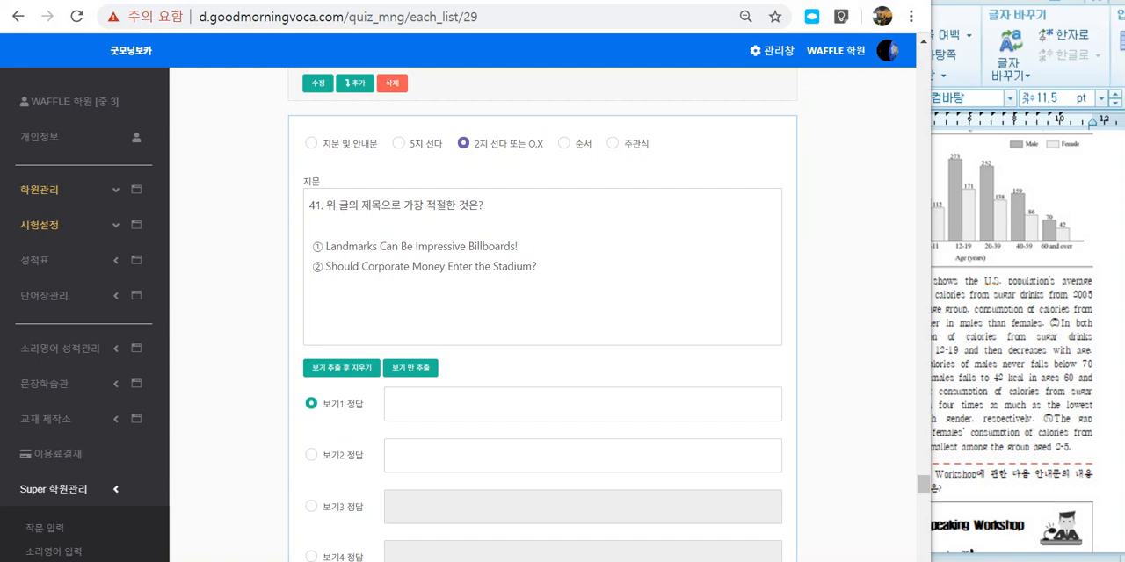
scroll(543, 314, "down", 8)
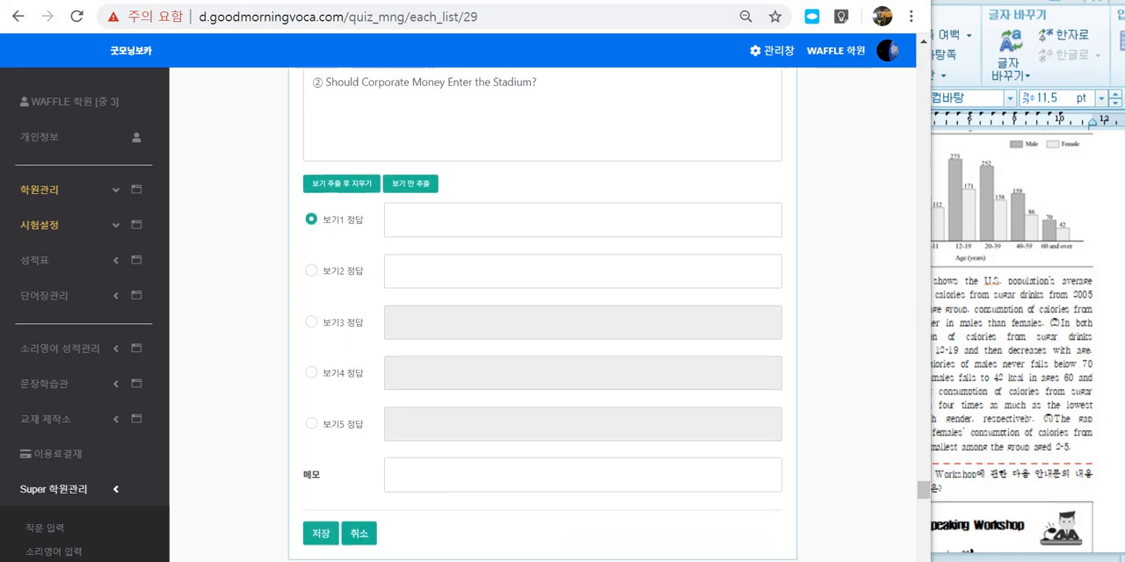
scroll(543, 315, "down", 12)
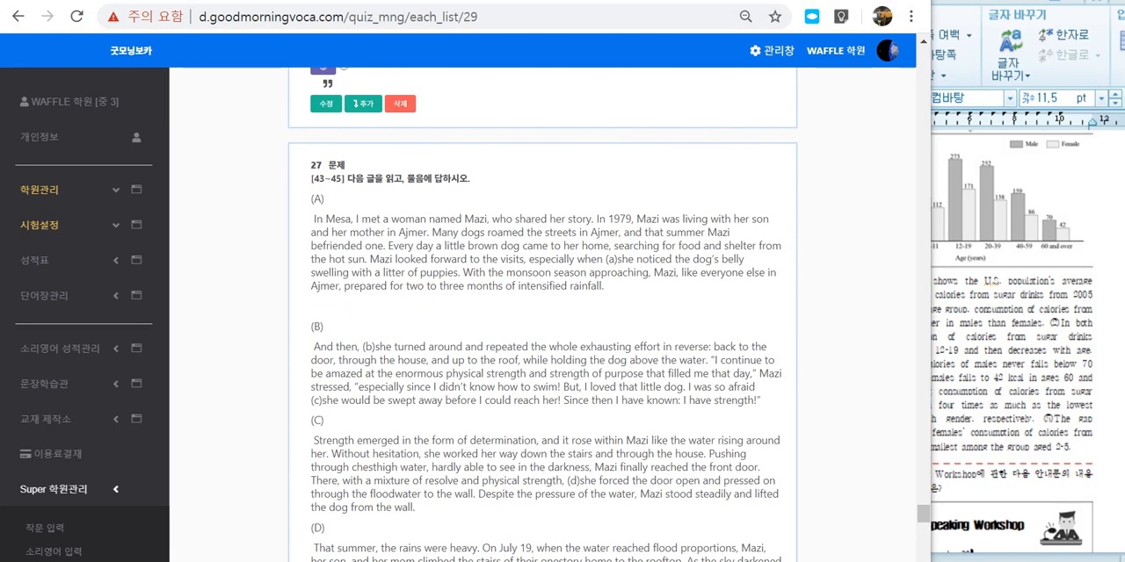
scroll(543, 315, "down", 5)
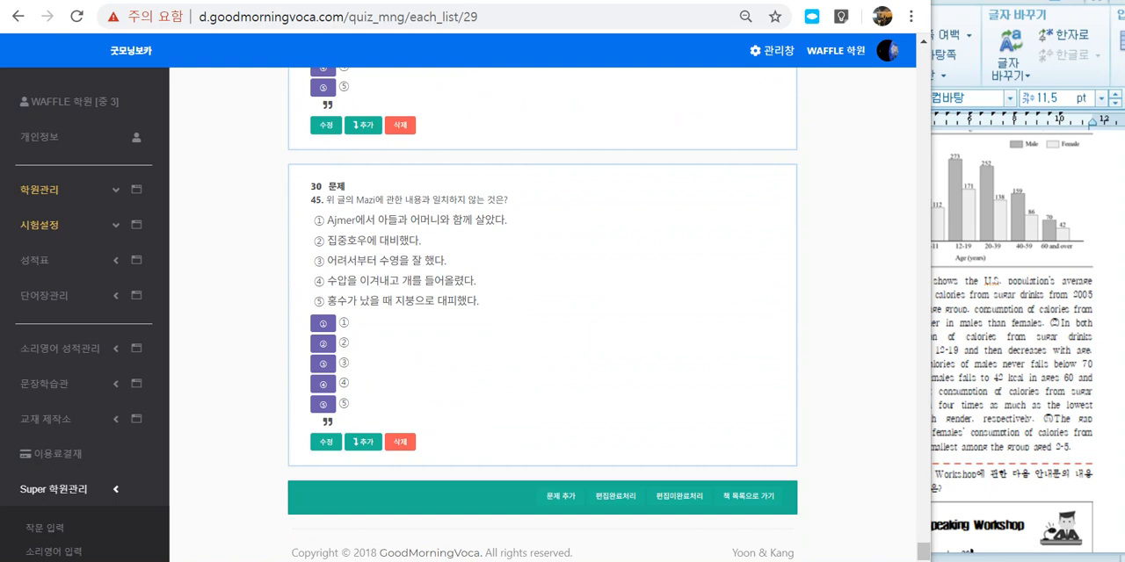
Step: Switch to the HWP exam document, examine questions 25 and 27, and return to the browser
left_click(993, 369)
scroll(976, 378, "down", 3)
left_click(964, 383)
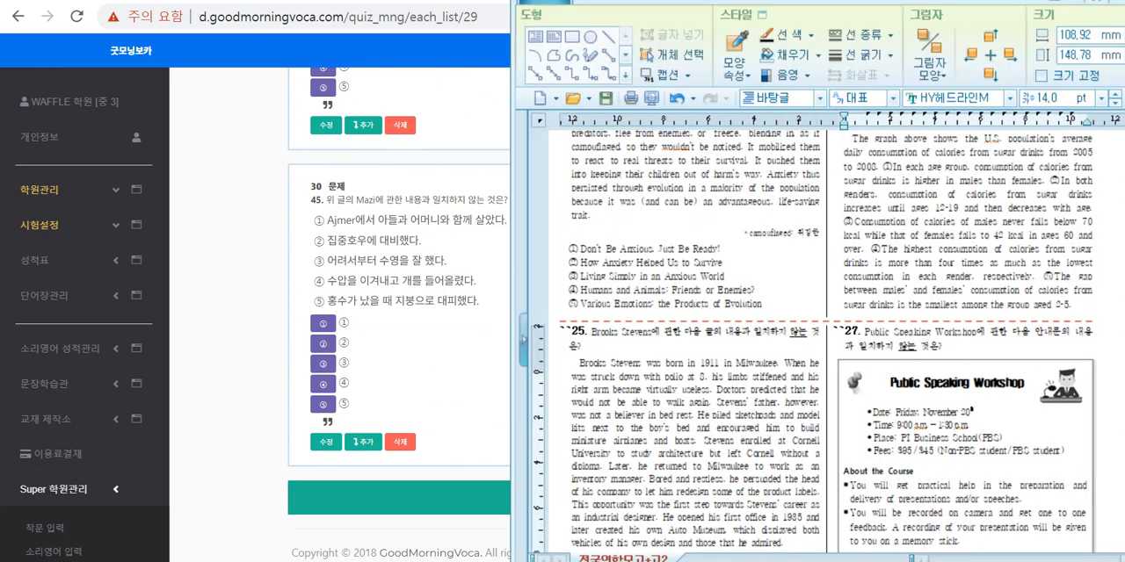
scroll(817, 352, "down", 2)
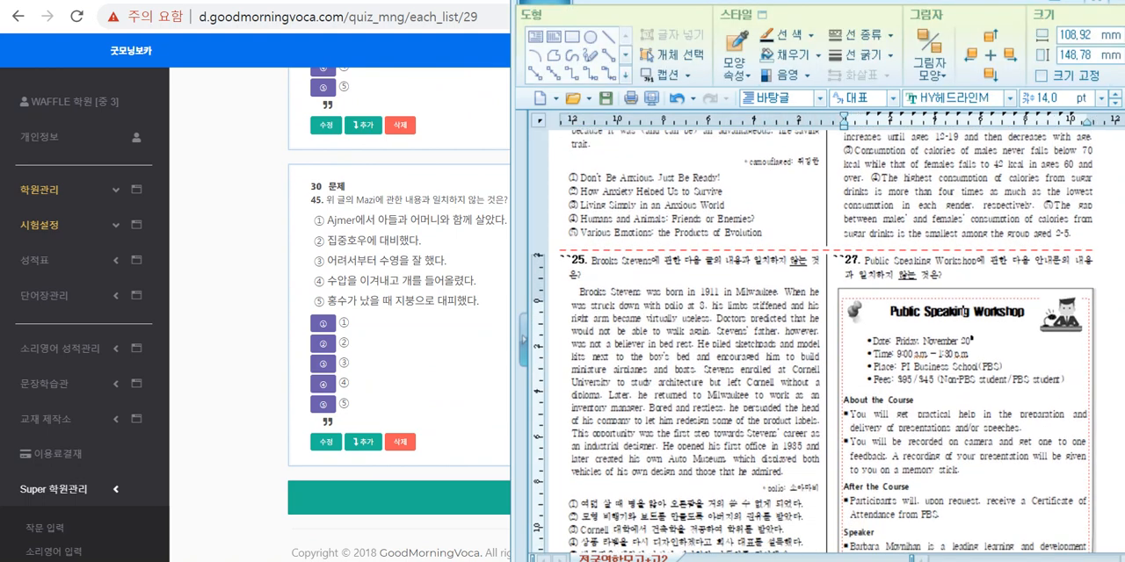
key("alt+Tab")
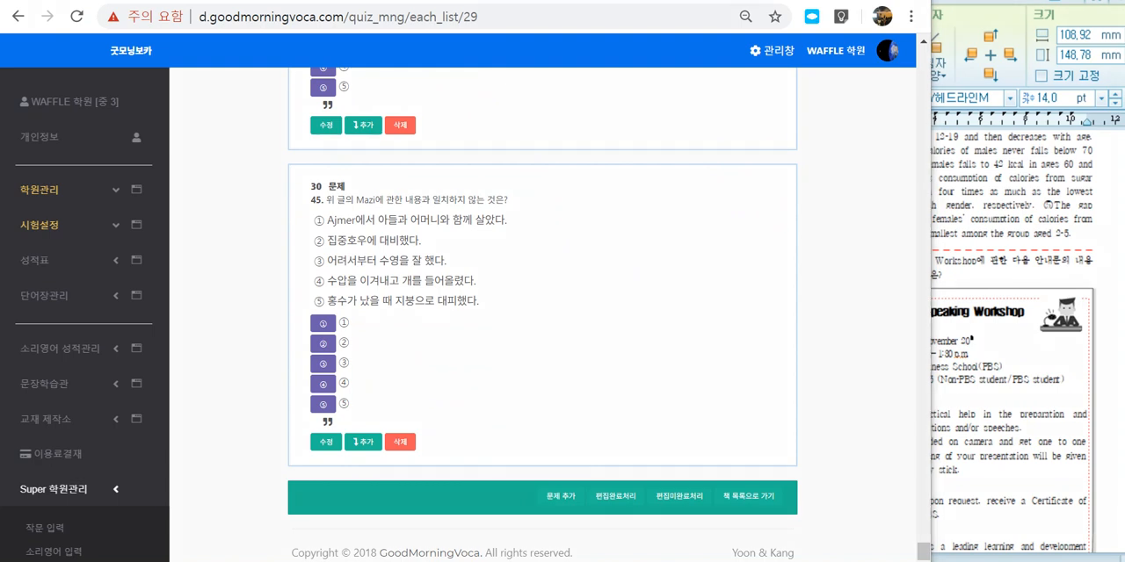
Step: Circle item number 30 and 문제 추가 with the screen pen, sketch added items numbered 31, 32 up to 50, and clear the marks
left_click_drag(574, 522, 571, 521)
left_click_drag(316, 159, 315, 233)
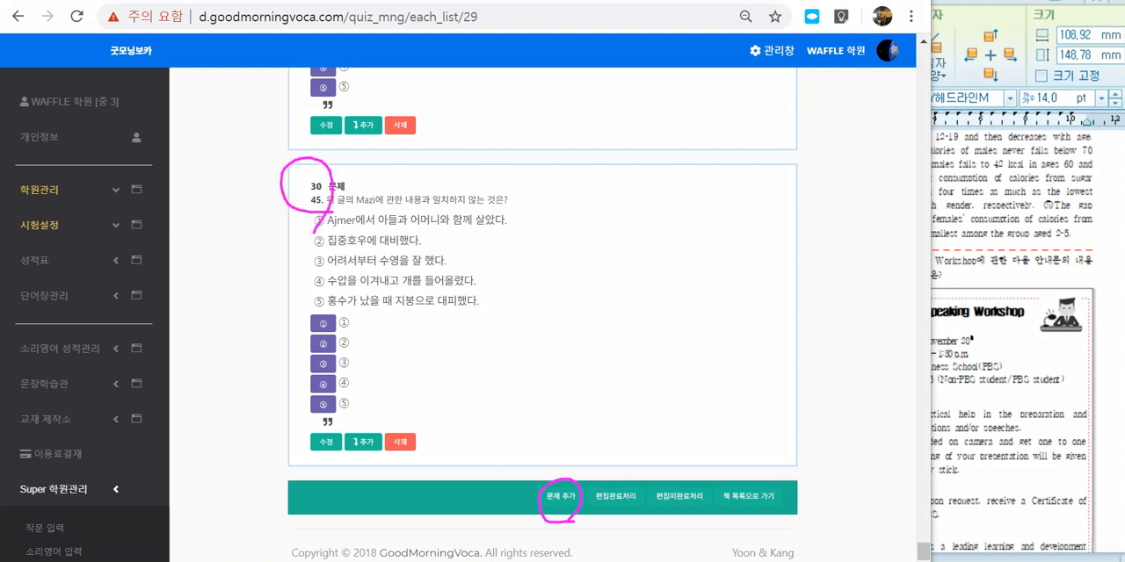
left_click_drag(262, 500, 269, 529)
left_click_drag(300, 491, 301, 506)
left_click_drag(284, 523, 313, 542)
left_click_drag(338, 538, 410, 561)
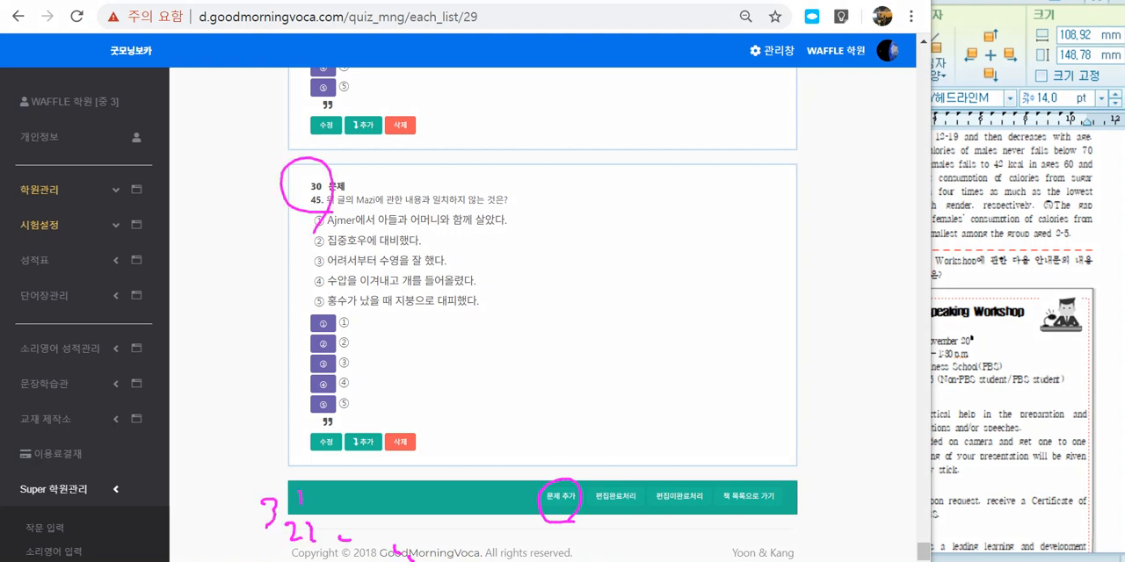
mouse_move(472, 528)
left_mouse_down()
mouse_move(462, 560)
mouse_move(513, 555)
mouse_move(513, 544)
left_mouse_up()
left_click_drag(570, 516, 563, 518)
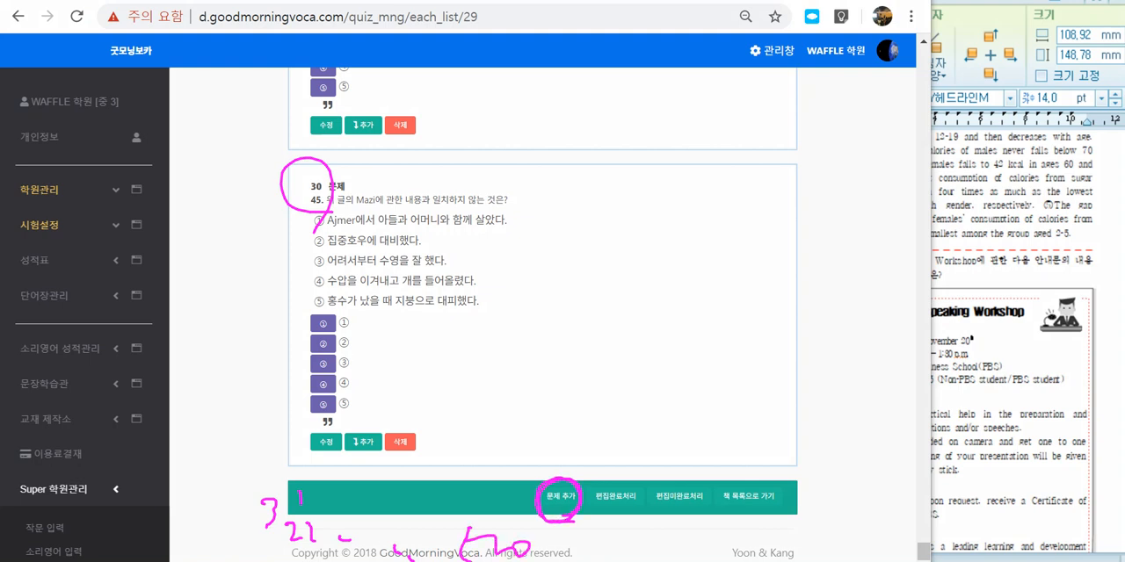
mouse_move(288, 474)
left_mouse_down()
mouse_move(599, 559)
mouse_move(297, 472)
left_mouse_up()
mouse_move(446, 455)
left_mouse_down()
mouse_move(392, 192)
mouse_move(496, 451)
mouse_move(336, 432)
left_mouse_up()
mouse_move(551, 479)
left_mouse_down()
mouse_move(537, 513)
mouse_move(572, 498)
left_mouse_up()
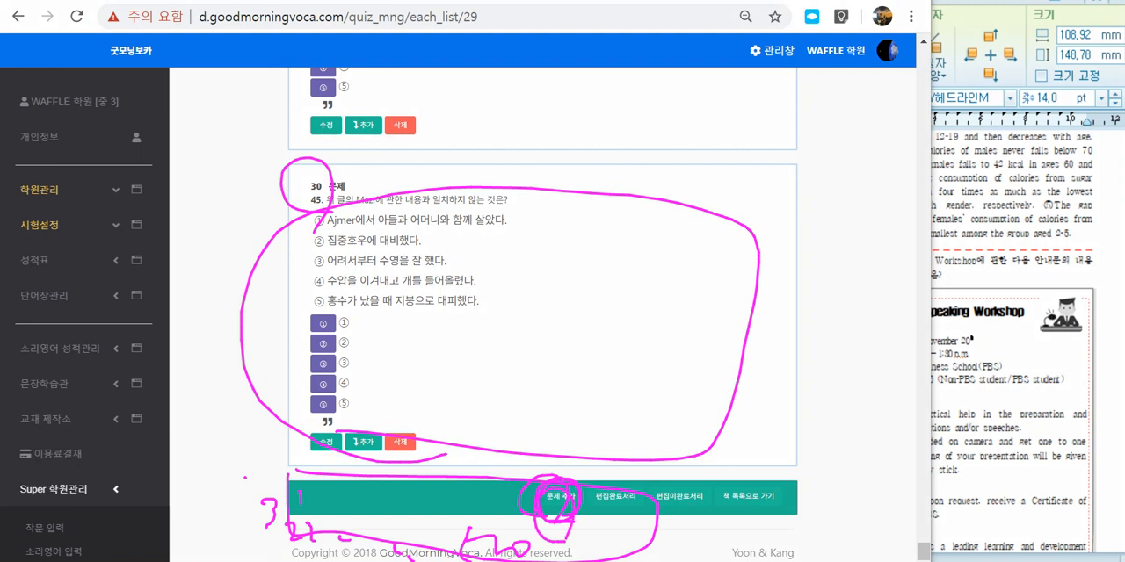
mouse_move(291, 478)
left_mouse_down()
mouse_move(294, 519)
mouse_move(557, 541)
mouse_move(545, 471)
mouse_move(317, 482)
left_mouse_up()
mouse_move(642, 506)
left_mouse_down()
mouse_move(591, 492)
mouse_move(650, 424)
left_mouse_up()
left_click_drag(615, 461, 647, 466)
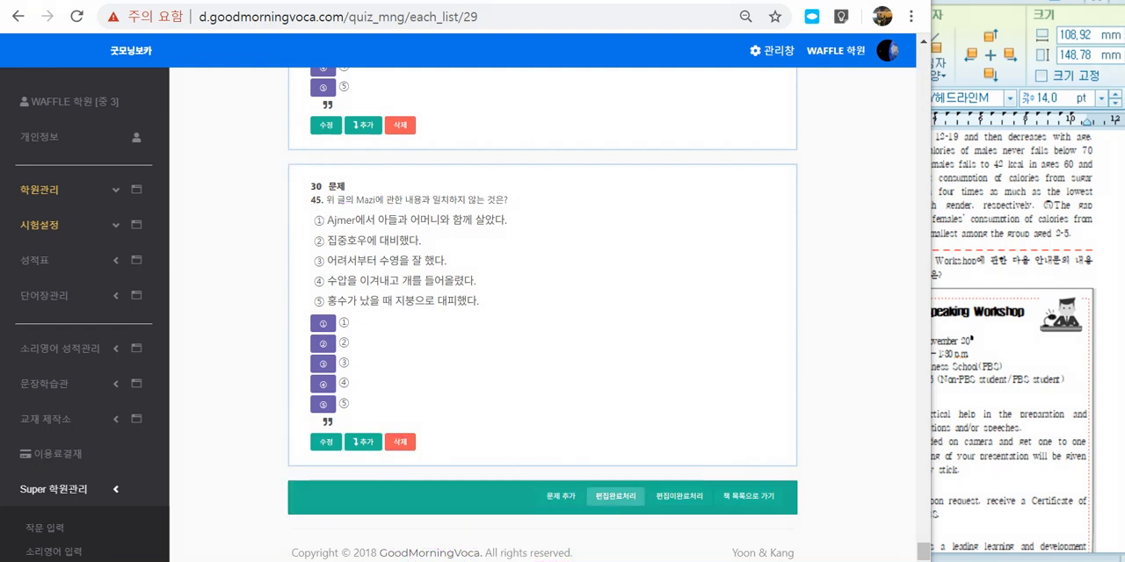
Step: Mark the question set's editing as complete with 편집완료처리, accepting completion despite unfinished items
left_click(615, 496)
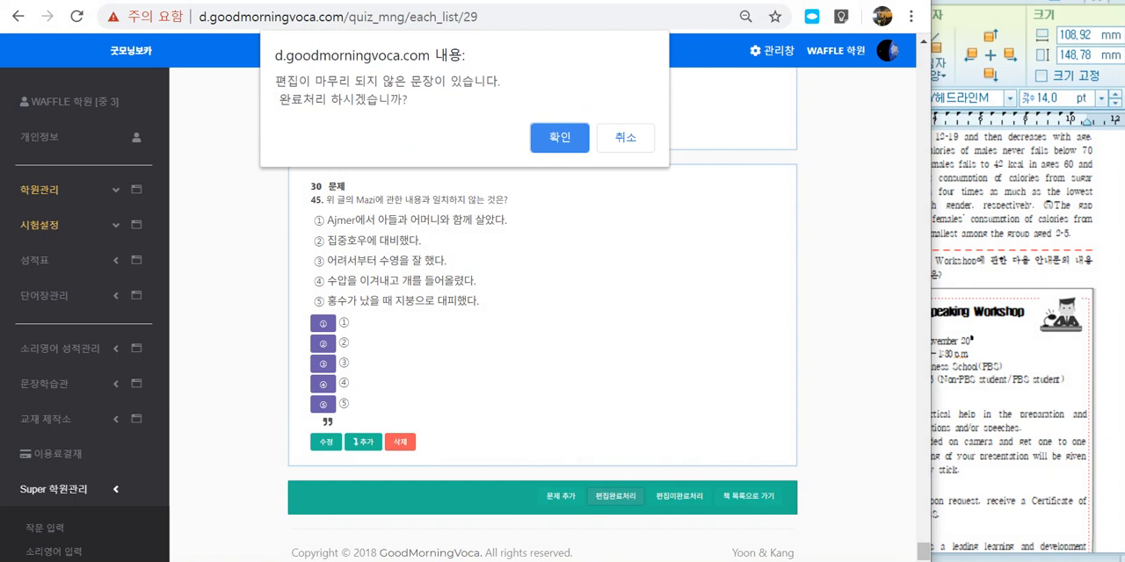
left_click(559, 137)
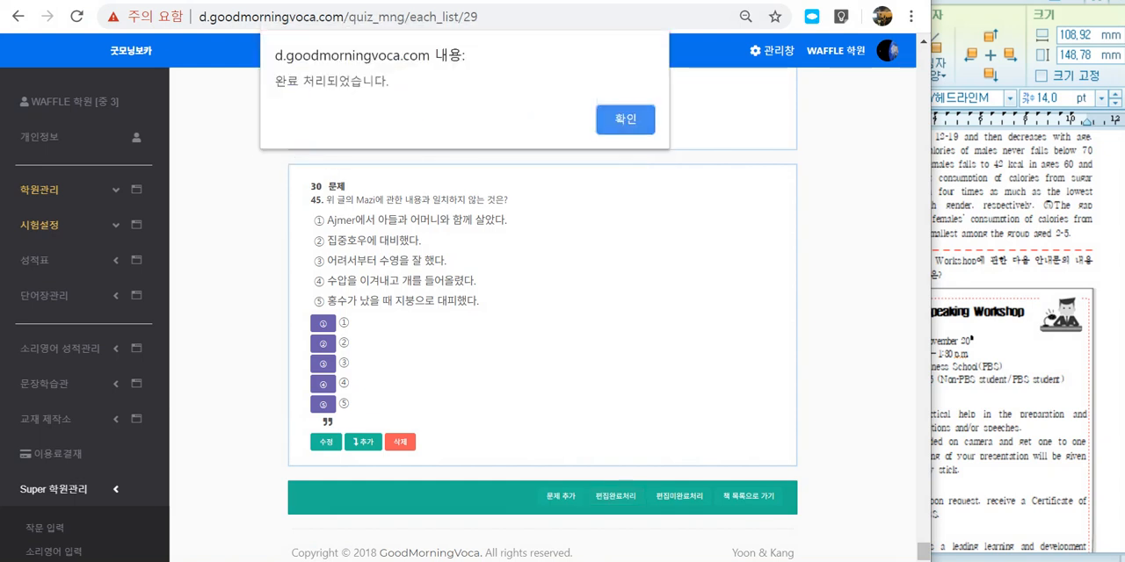
key("Return")
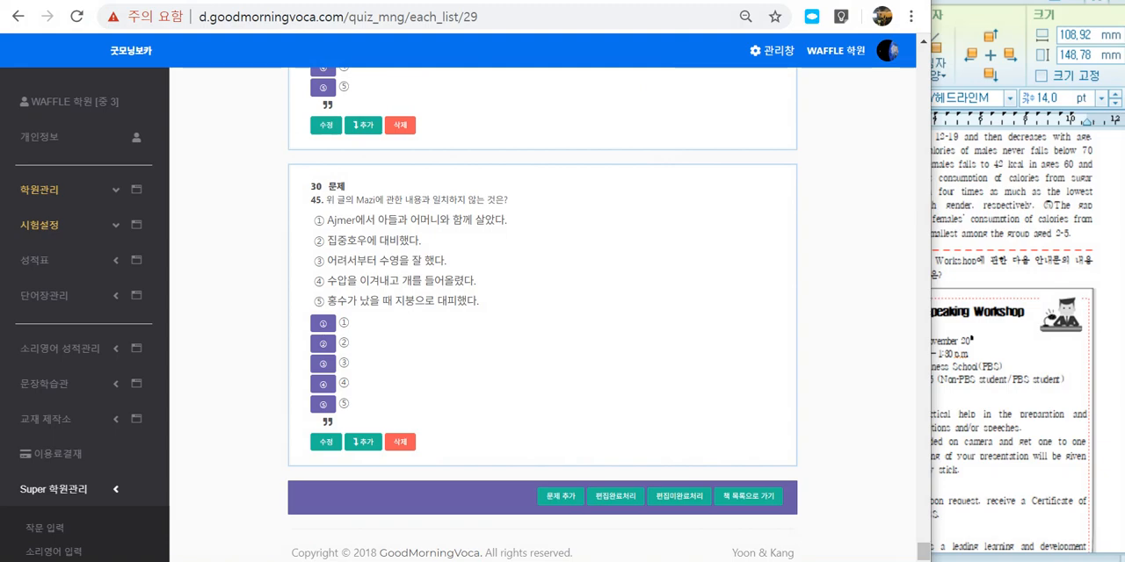
Step: Return to the start of the question list, circle 시험지 미리보기 briefly, and open the test paper preview to view its first questions
scroll(542, 308, "up", 10)
left_click_drag(923, 523, 923, 54)
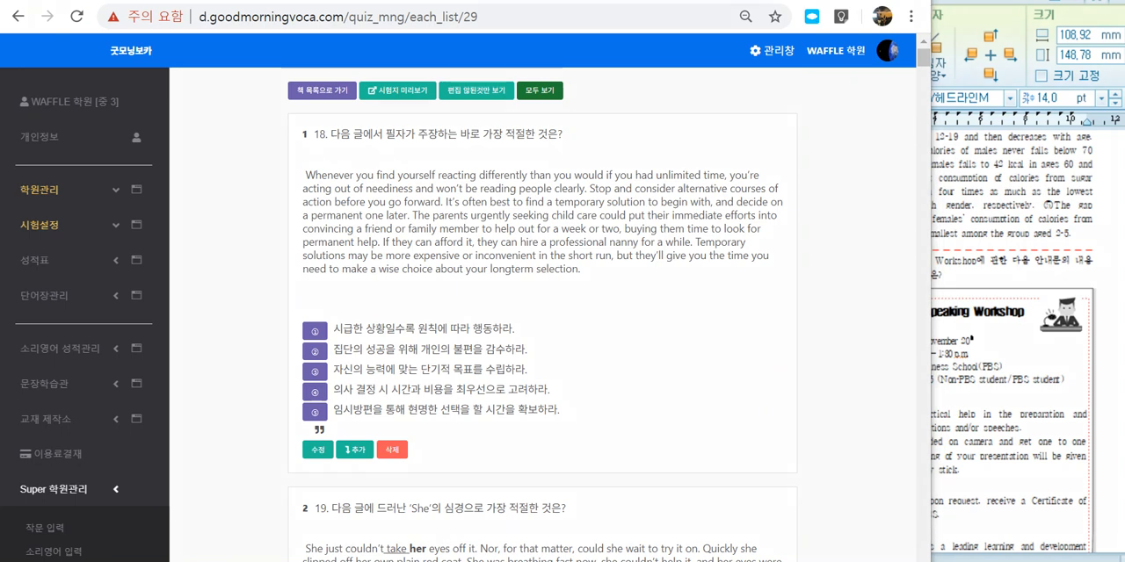
left_click_drag(416, 63, 409, 123)
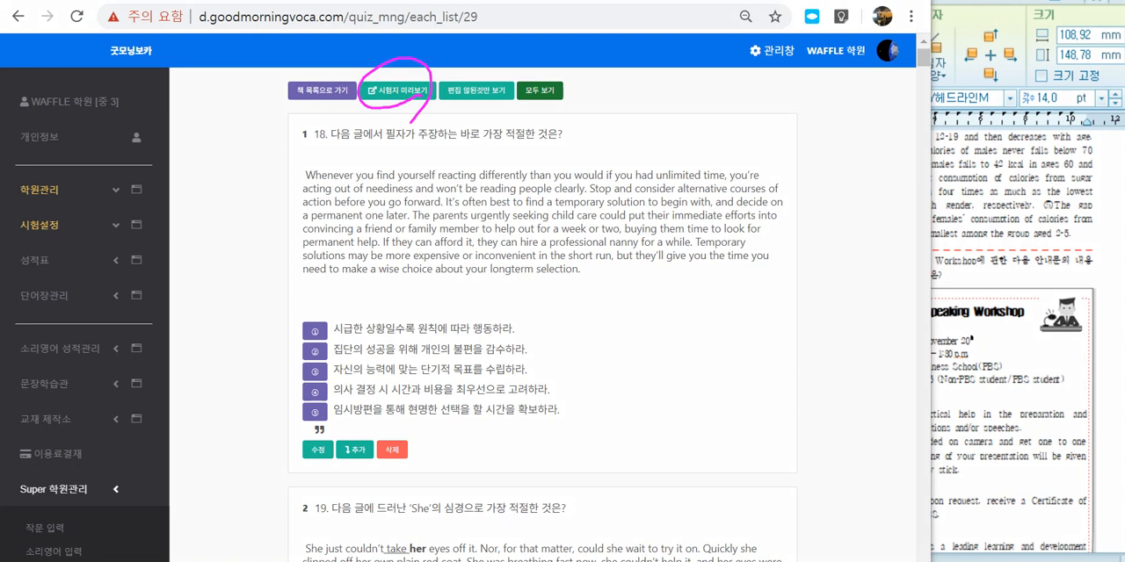
key("Escape")
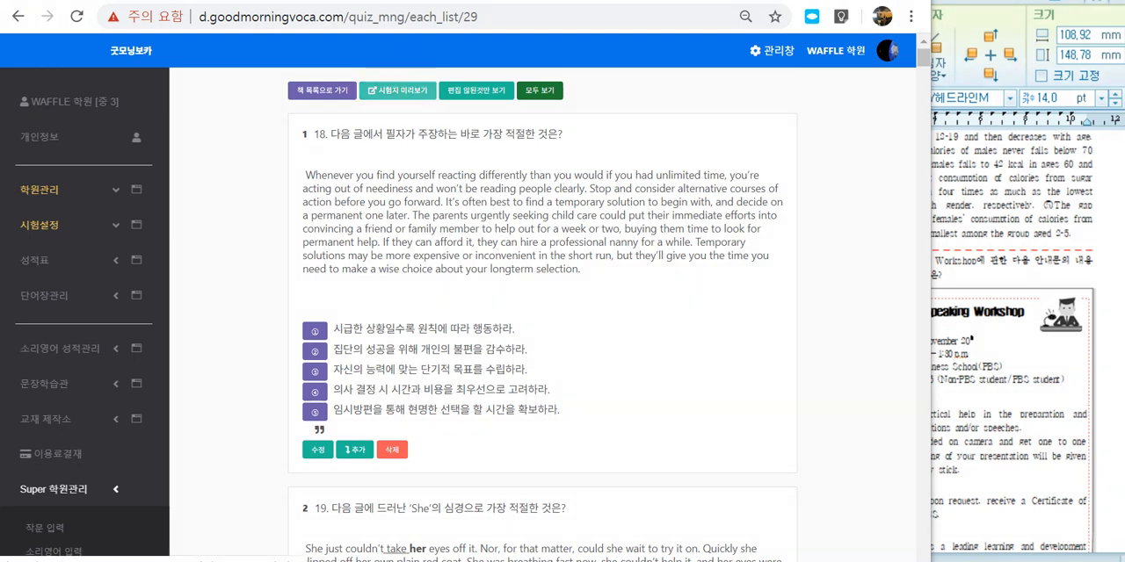
left_click(398, 90)
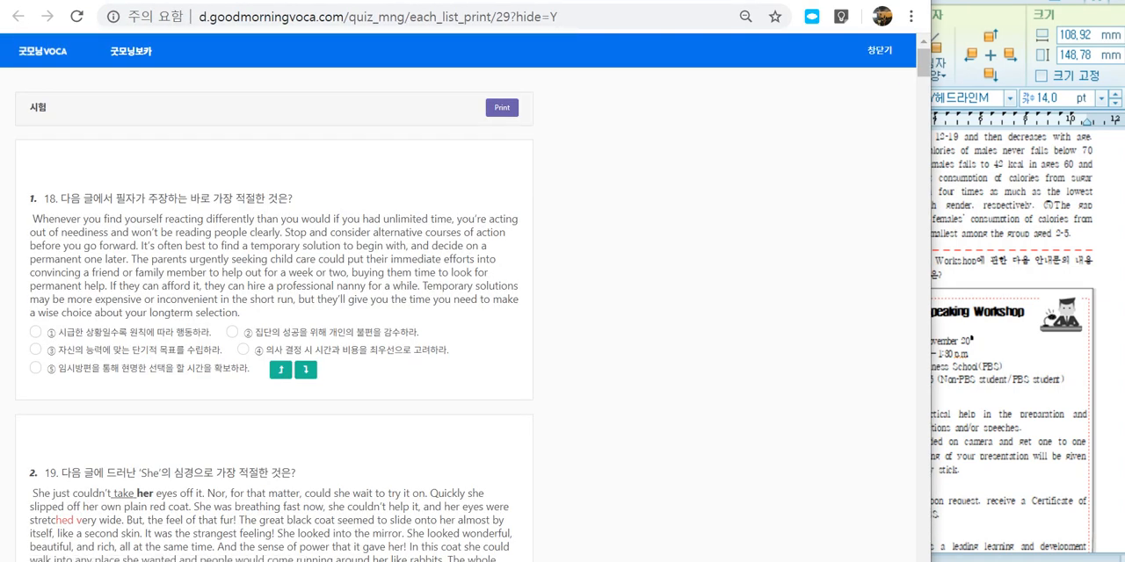
scroll(465, 304, "down", 1)
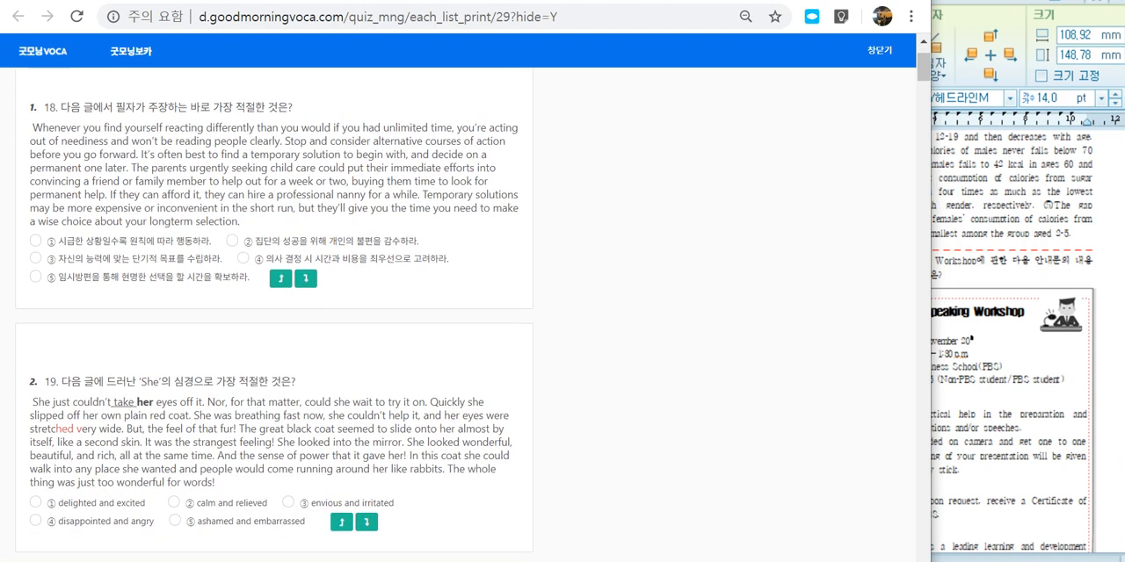
Step: Try choices ①, ③ and ② for question 18 in the preview, settle on ④, and briefly circle the arrows beside its choices
left_click(36, 241)
left_click(36, 258)
left_click(232, 241)
left_click(244, 258)
mouse_move(333, 294)
left_mouse_down()
mouse_move(274, 304)
mouse_move(327, 261)
left_mouse_up()
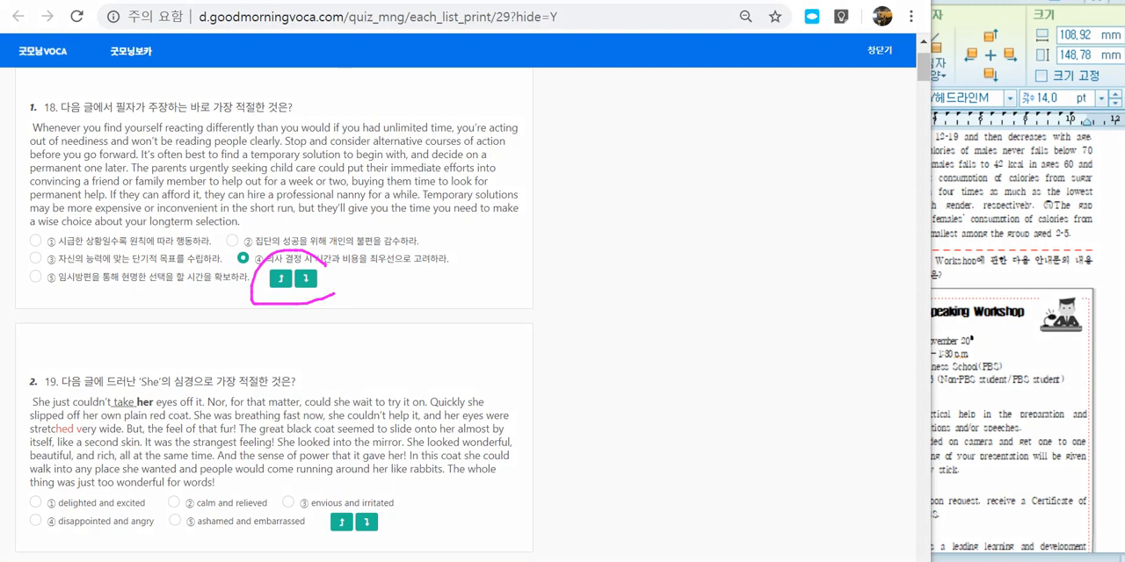
key("Escape")
scroll(309, 281, "down", 3)
scroll(309, 281, "up", 3)
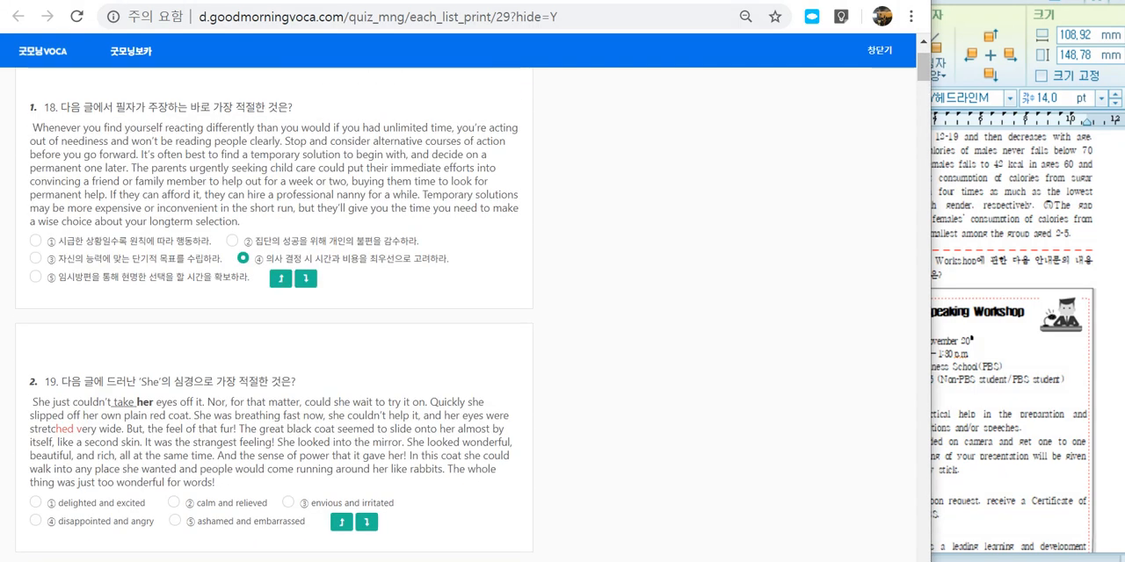
Step: Advance through the preview from question 18 to question 21 using the arrows beside the choices, and step back to earlier questions
left_click(305, 278)
left_click(366, 219)
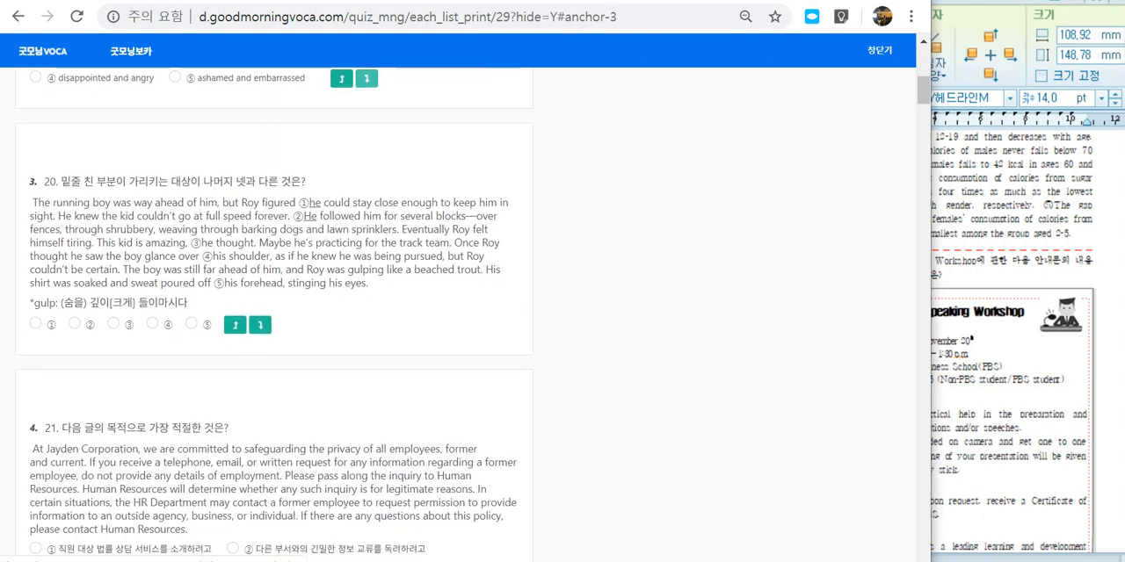
left_click(259, 221)
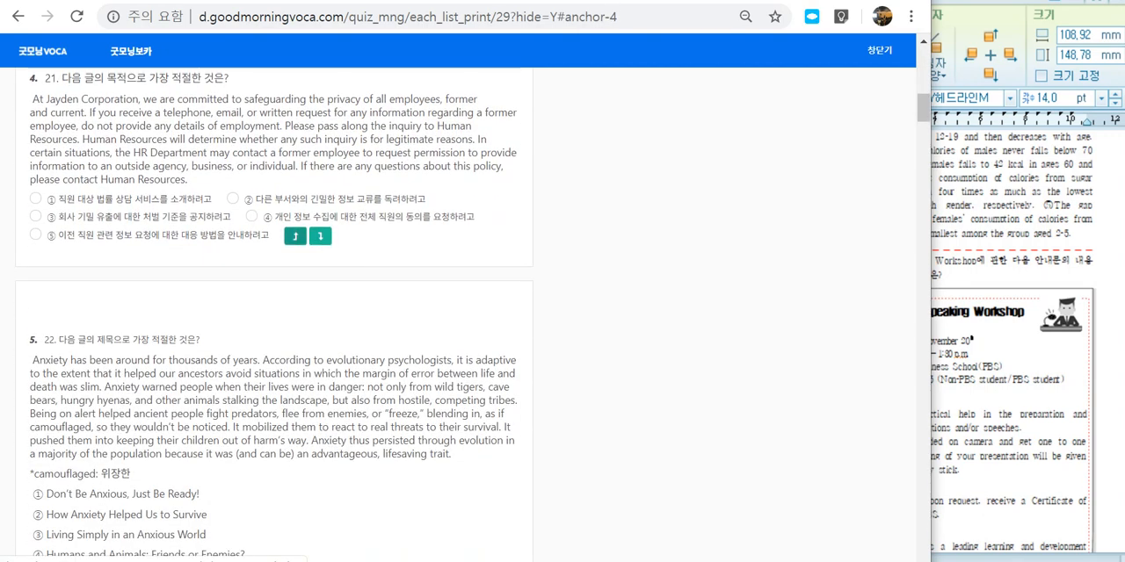
left_click(295, 236)
left_click(235, 221)
Step: Return to question 18 in the preview and briefly mark its answer choices with the screen pen
scroll(274, 313, "up", 3)
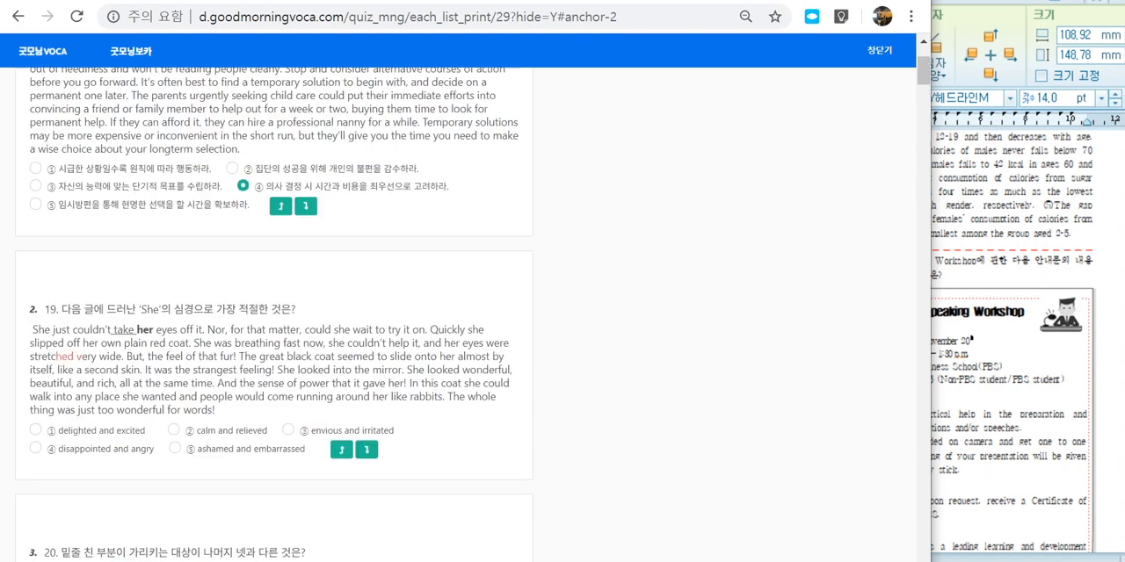
scroll(274, 313, "up", 1)
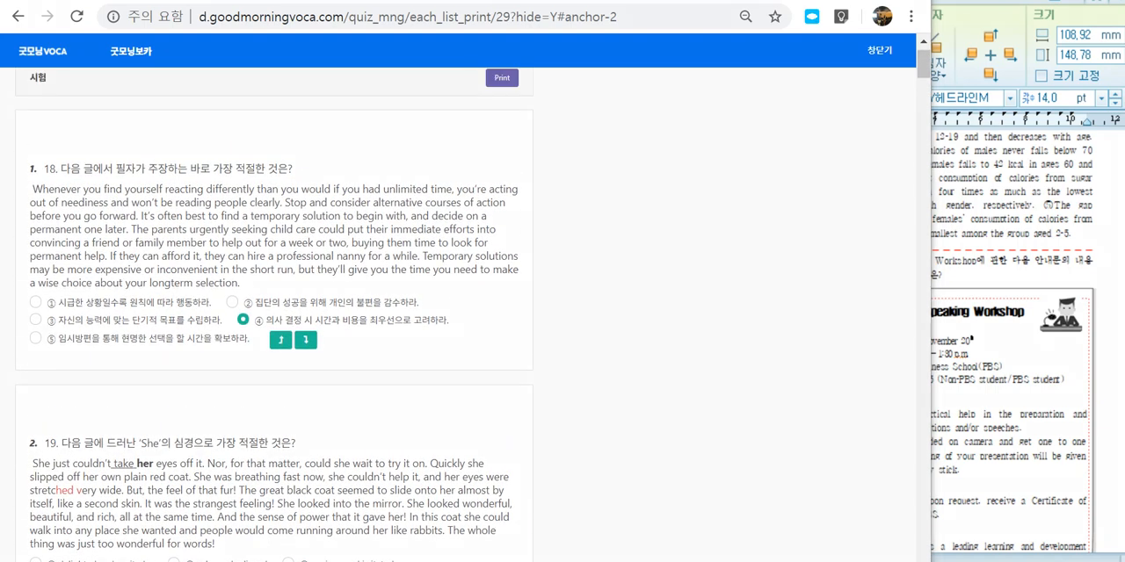
mouse_move(60, 313)
left_mouse_down()
mouse_move(41, 308)
mouse_move(37, 329)
left_mouse_up()
left_click_drag(28, 352, 39, 353)
mouse_move(218, 311)
left_mouse_down()
mouse_move(235, 309)
mouse_move(248, 331)
mouse_move(258, 274)
left_mouse_up()
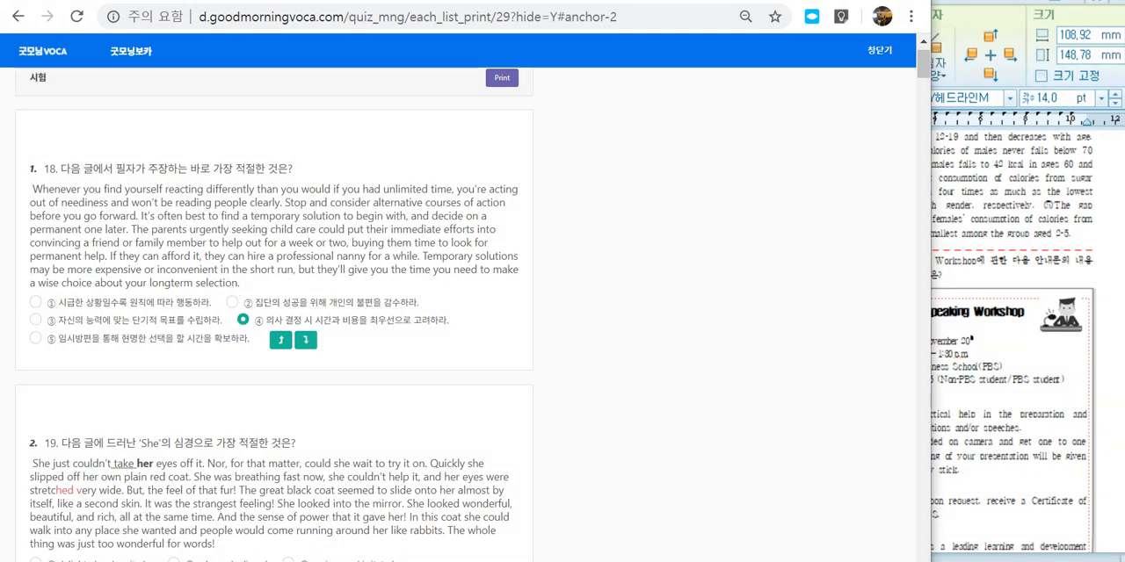
Step: Outline question 22's answer-number row with the screen pen, circle and cross out its five titles, draw an arrow downward, and clear the marks
scroll(273, 307, "down", 2)
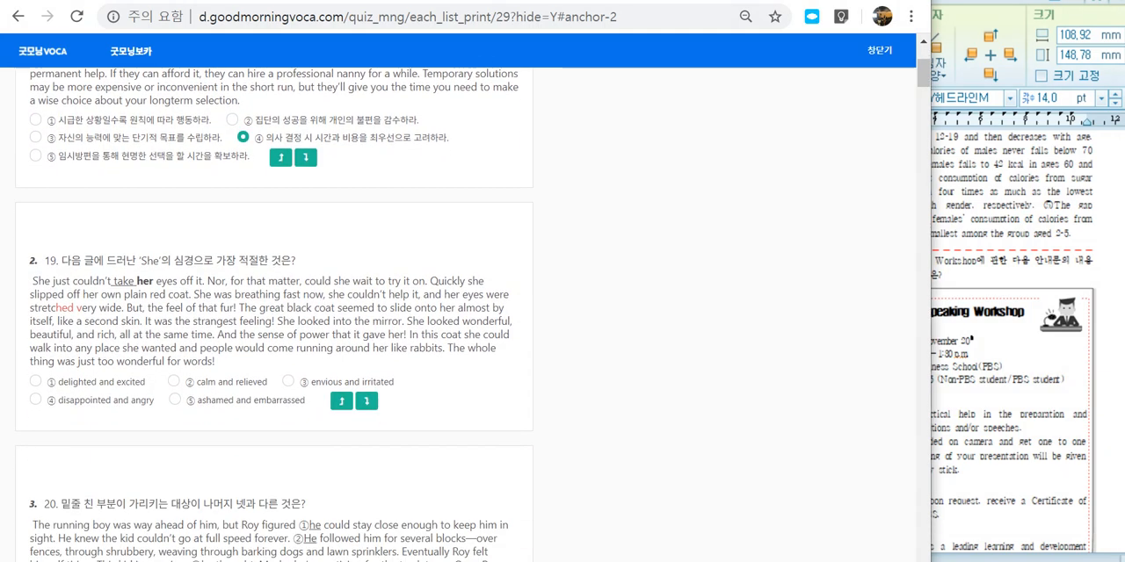
scroll(273, 307, "down", 2)
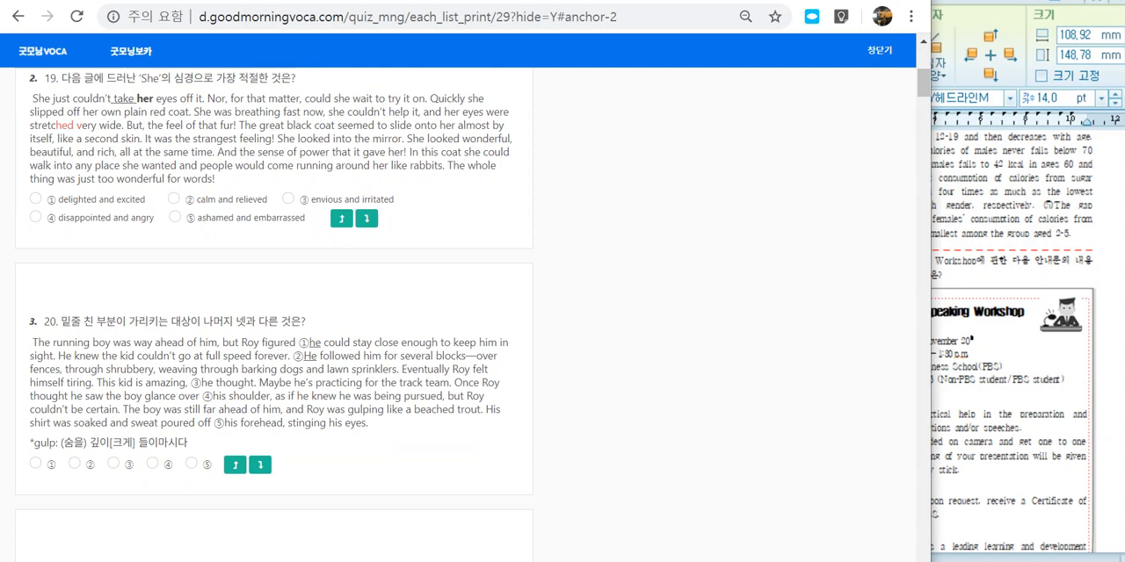
scroll(272, 308, "down", 6)
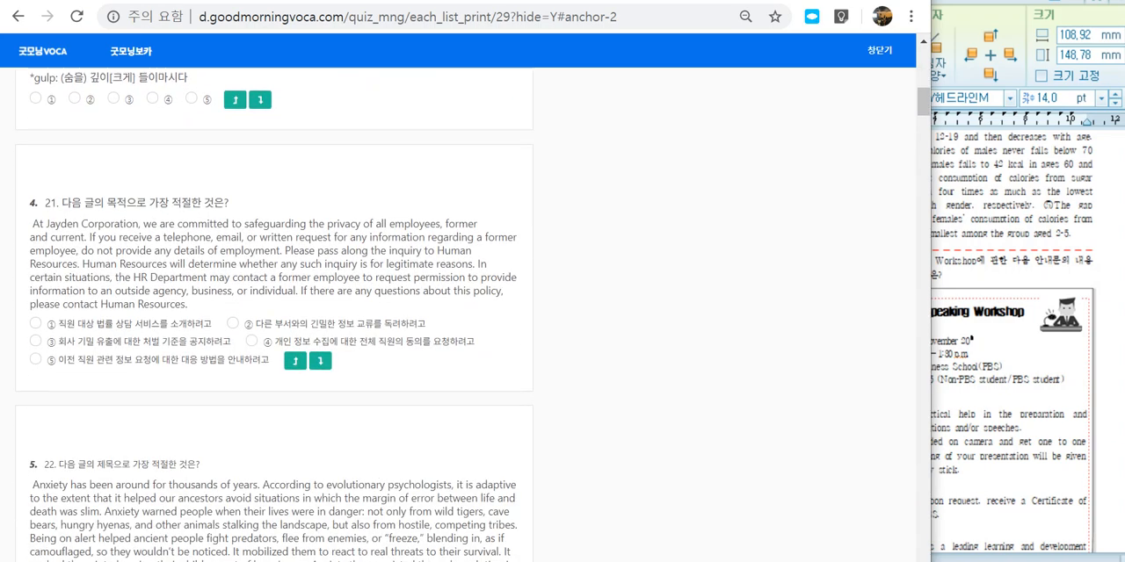
scroll(272, 308, "down", 2)
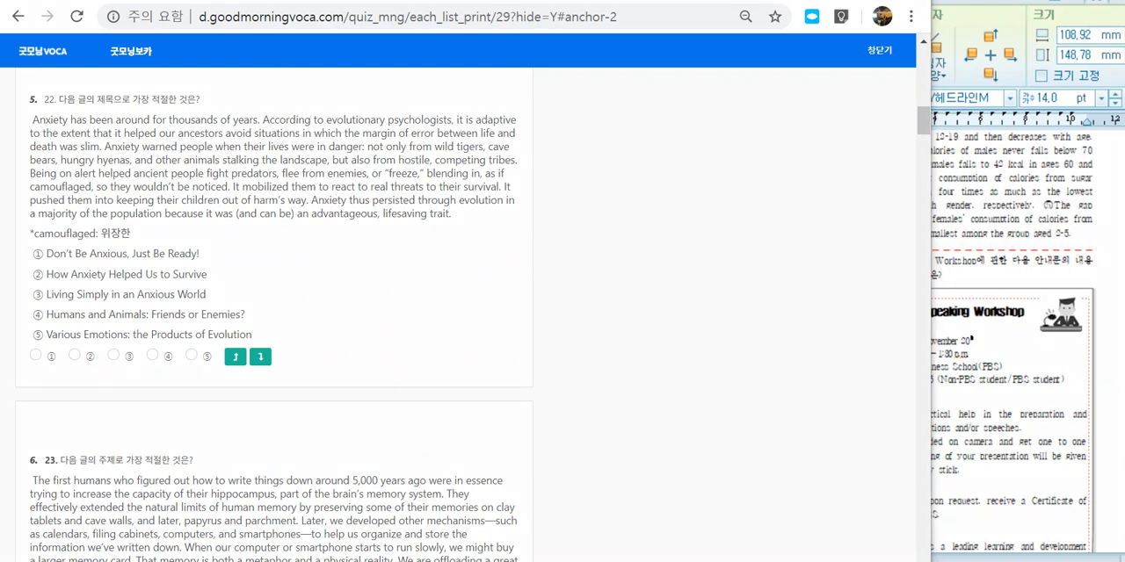
mouse_move(32, 368)
left_mouse_down()
mouse_move(286, 372)
mouse_move(167, 336)
mouse_move(30, 354)
mouse_move(17, 370)
left_mouse_up()
left_click_drag(37, 242, 27, 332)
mouse_move(225, 283)
left_mouse_down()
mouse_move(237, 275)
mouse_move(380, 362)
mouse_move(332, 446)
mouse_move(356, 430)
left_mouse_up()
left_click_drag(165, 239, 113, 321)
mouse_move(108, 257)
left_mouse_down()
mouse_move(172, 319)
mouse_move(100, 230)
left_mouse_up()
mouse_move(32, 369)
left_mouse_down()
mouse_move(132, 381)
mouse_move(276, 383)
mouse_move(295, 373)
left_mouse_up()
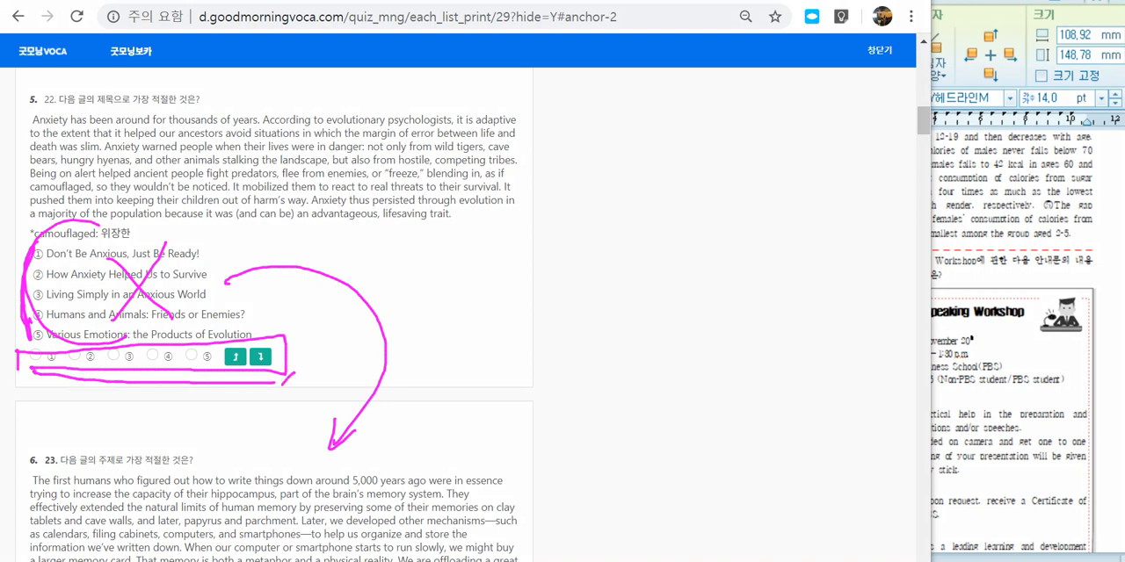
key("Escape")
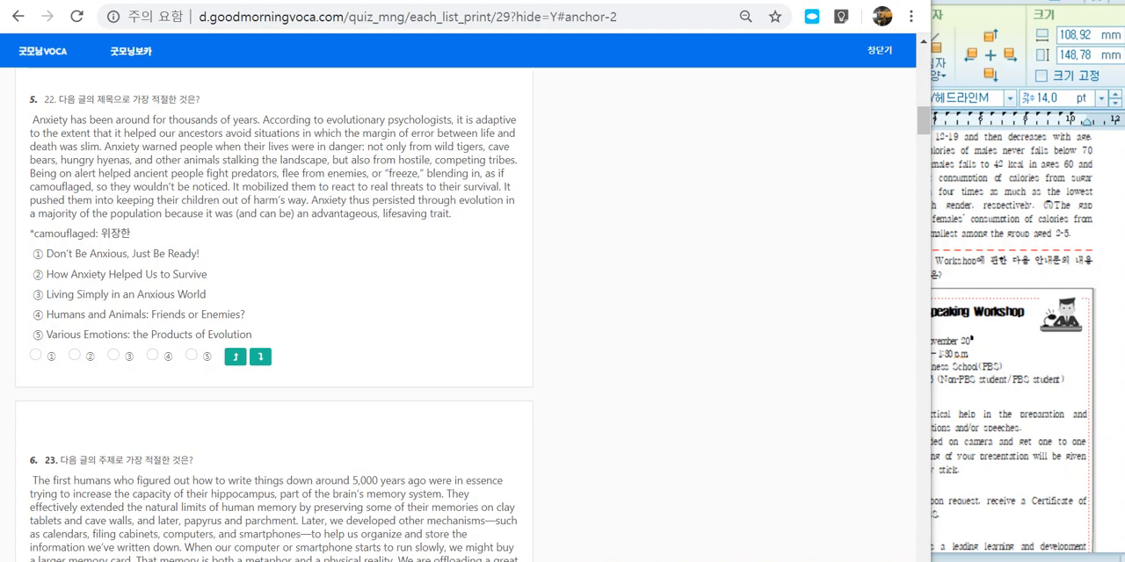
Step: Try choices ④ and ③ for question 22, settle on ②, and look over question 23's answer-number row
left_click(152, 355)
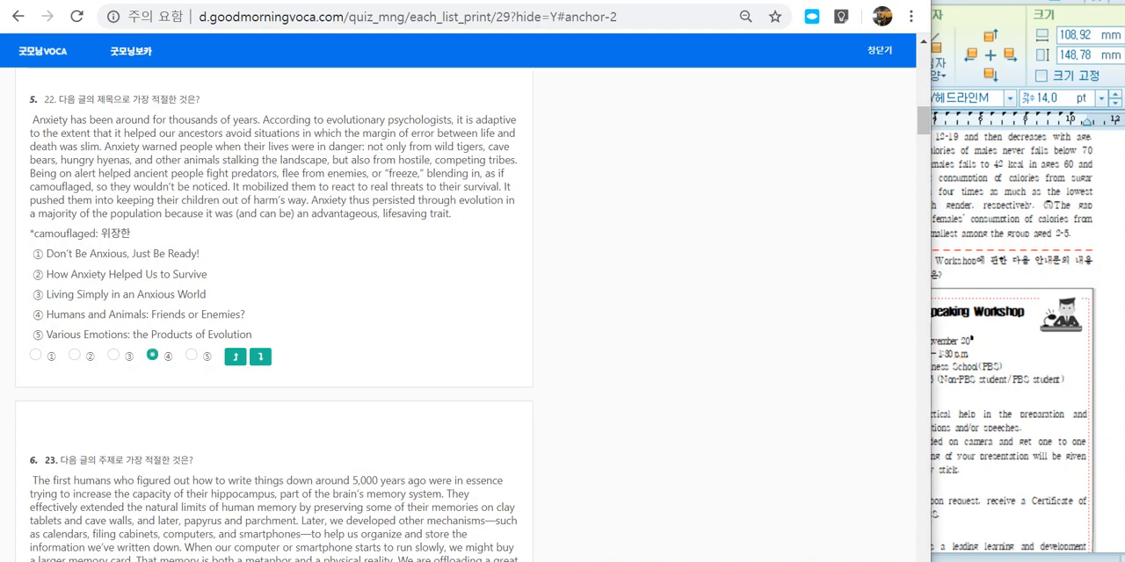
left_click_drag(32, 148, 186, 336)
left_click(186, 338)
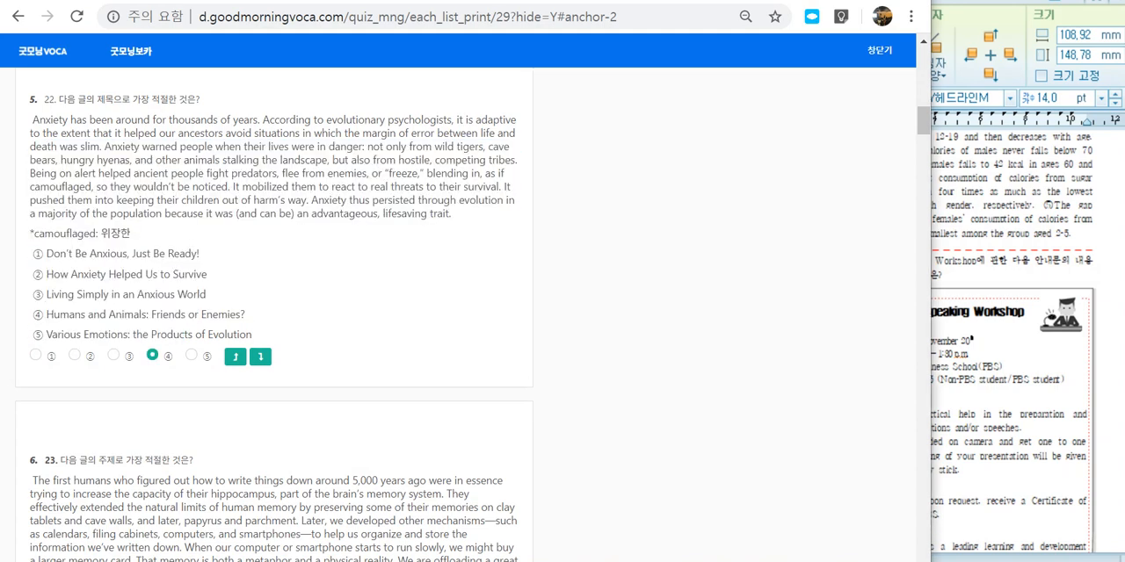
left_click(113, 355)
left_click(75, 355)
scroll(274, 316, "down", 2)
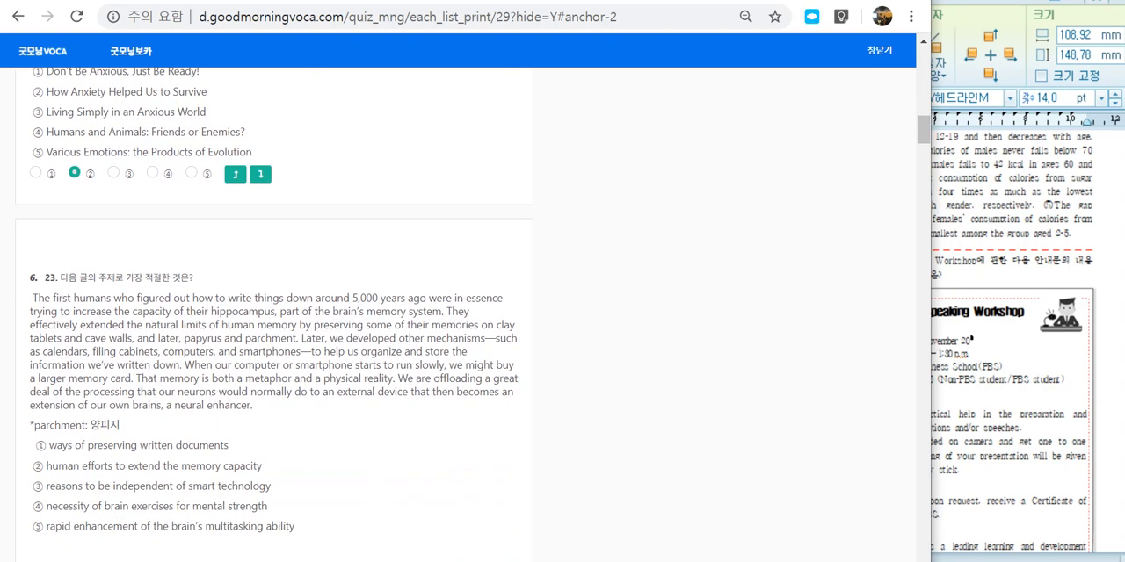
scroll(274, 316, "down", 2)
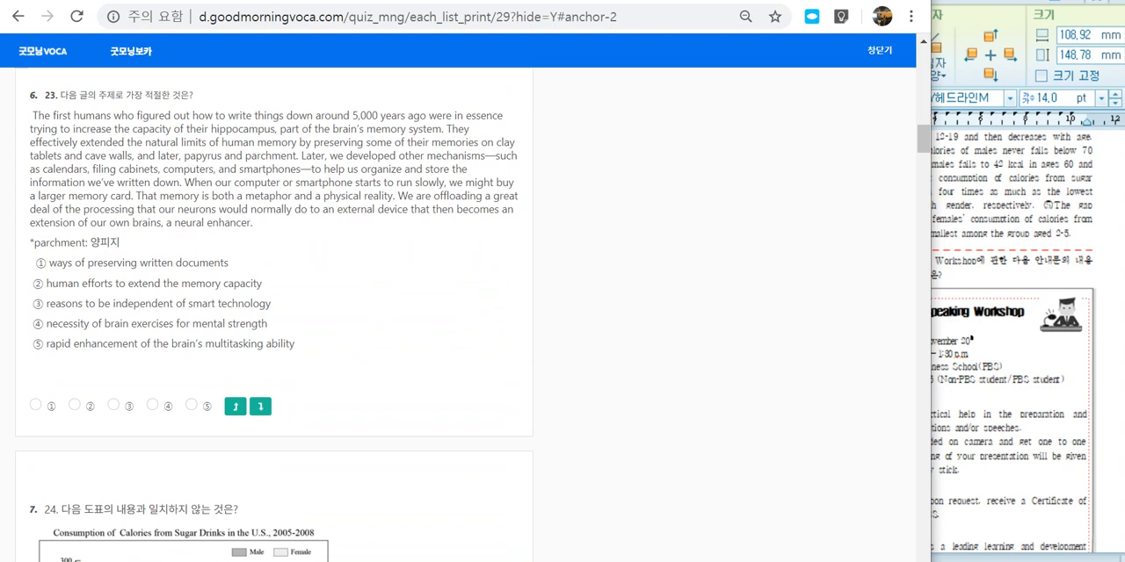
left_click_drag(84, 406, 174, 406)
Step: Go back to question 21, try choices ① and ③, and settle on ⑤
scroll(274, 316, "up", 7)
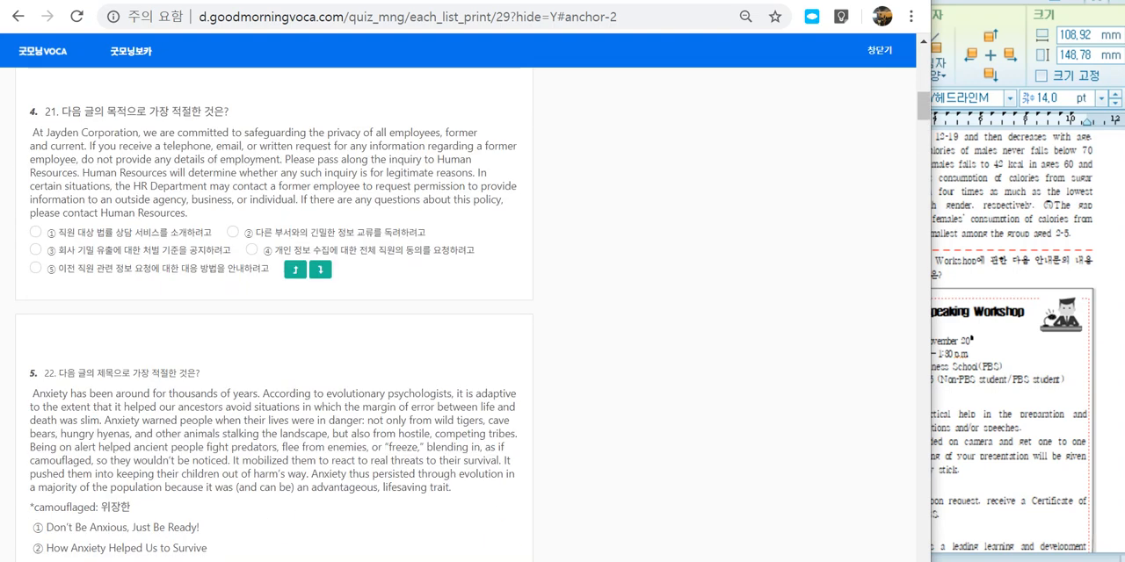
left_click_drag(47, 233, 67, 232)
left_click(35, 232)
left_click(35, 249)
left_click(35, 268)
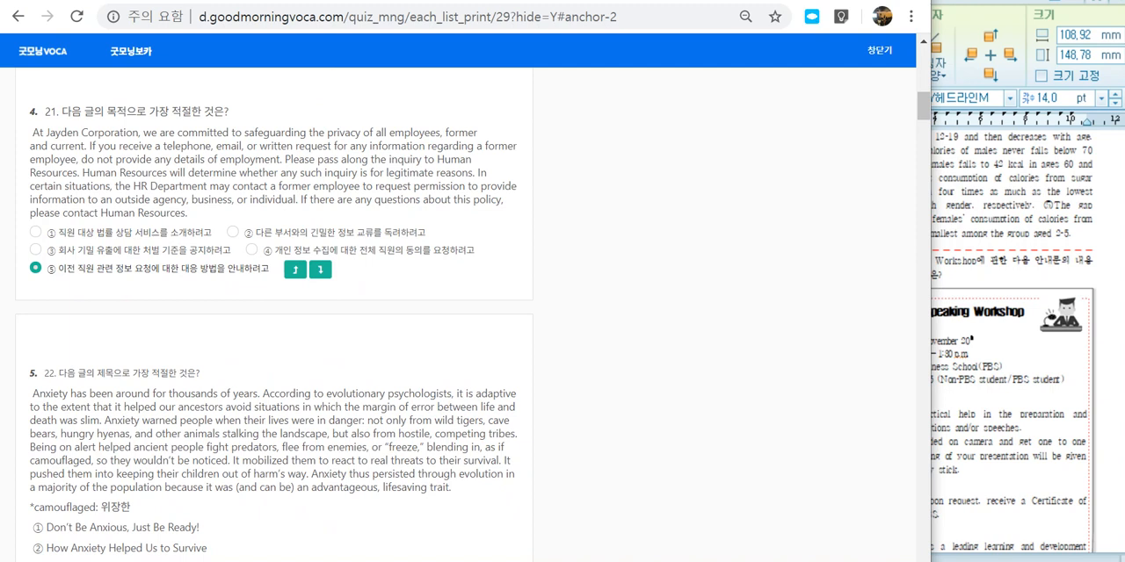
Step: Circle the spots for choices ② and ④ in question 21, sketch five evenly spaced marks below the choices, and clear the pen marks
left_click_drag(244, 235, 243, 234)
mouse_move(260, 260)
left_mouse_down()
mouse_move(232, 249)
mouse_move(254, 254)
mouse_move(257, 240)
mouse_move(274, 262)
mouse_move(239, 242)
mouse_move(252, 262)
left_mouse_up()
mouse_move(61, 293)
left_mouse_down()
mouse_move(49, 297)
mouse_move(61, 294)
left_mouse_up()
mouse_move(105, 295)
left_mouse_down()
mouse_move(92, 302)
mouse_move(107, 297)
left_mouse_up()
left_click_drag(169, 300, 160, 308)
left_click_drag(253, 298, 258, 301)
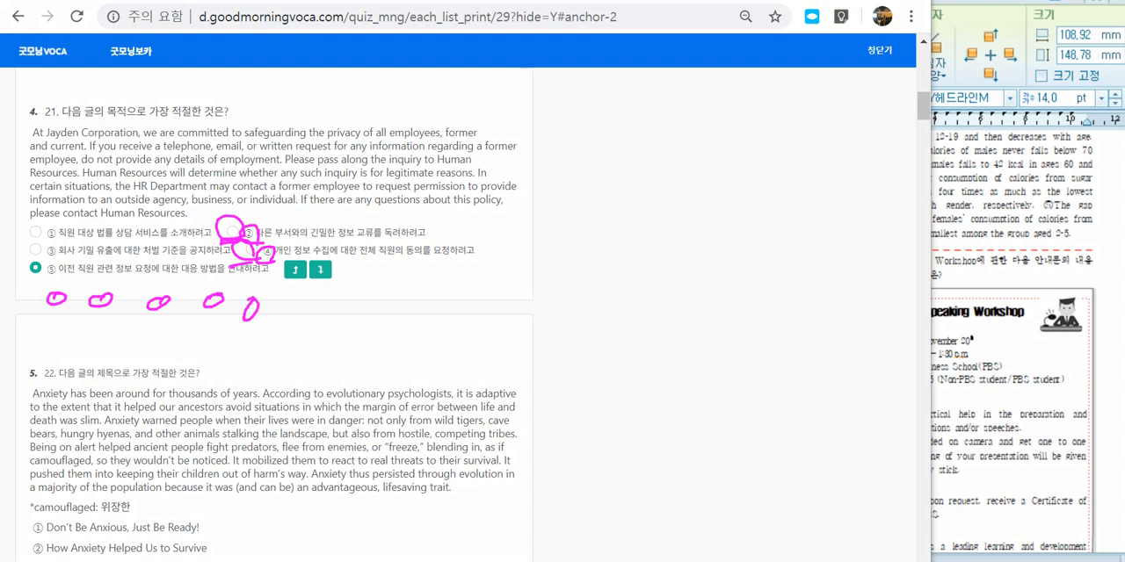
key("Escape")
Step: View question 24 with its calorie consumption graph and return to the start of the test paper preview
scroll(275, 329, "down", 12)
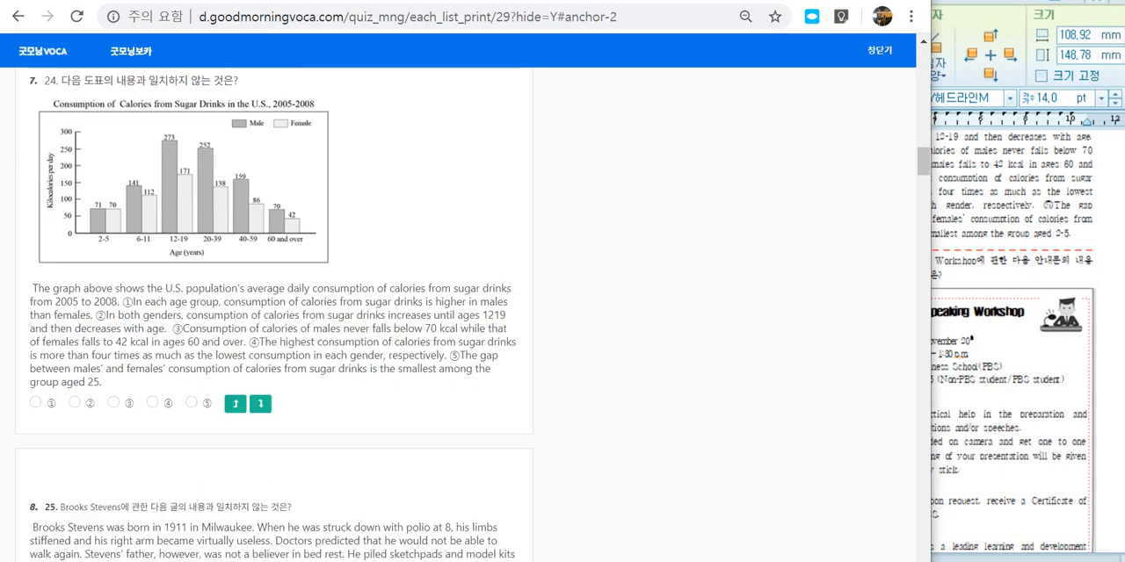
scroll(275, 329, "up", 20)
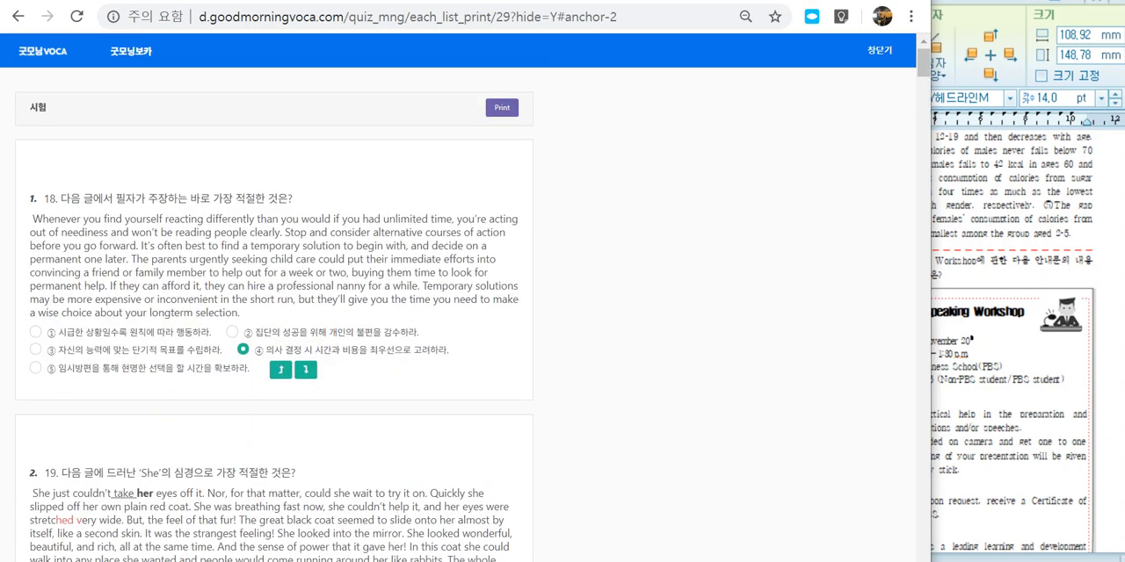